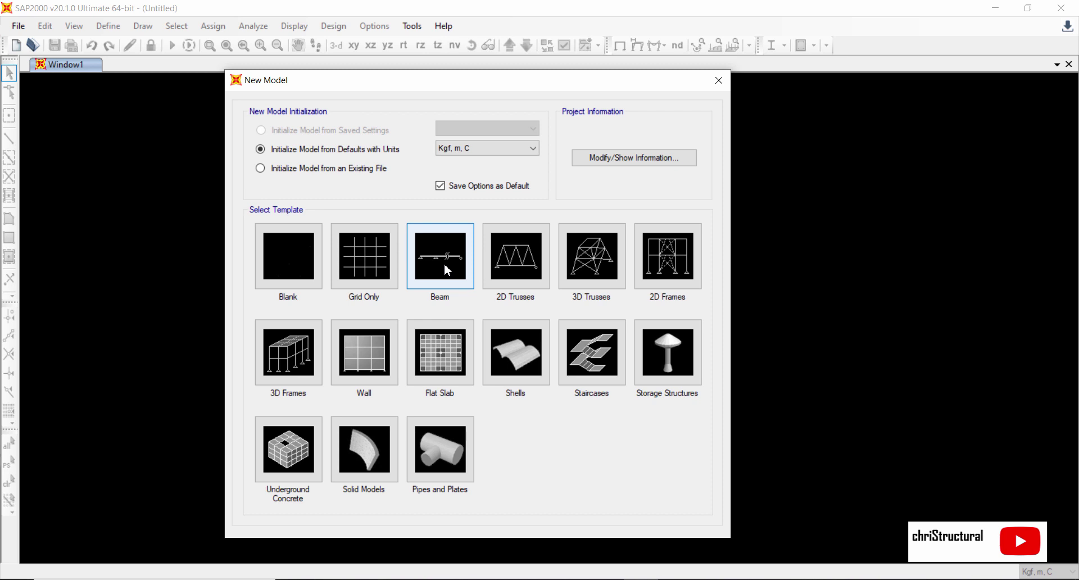
- Create a blank model initialized from defaults with Kgf, m, C units
{"action": "left_click", "coordinate": [288, 262]}
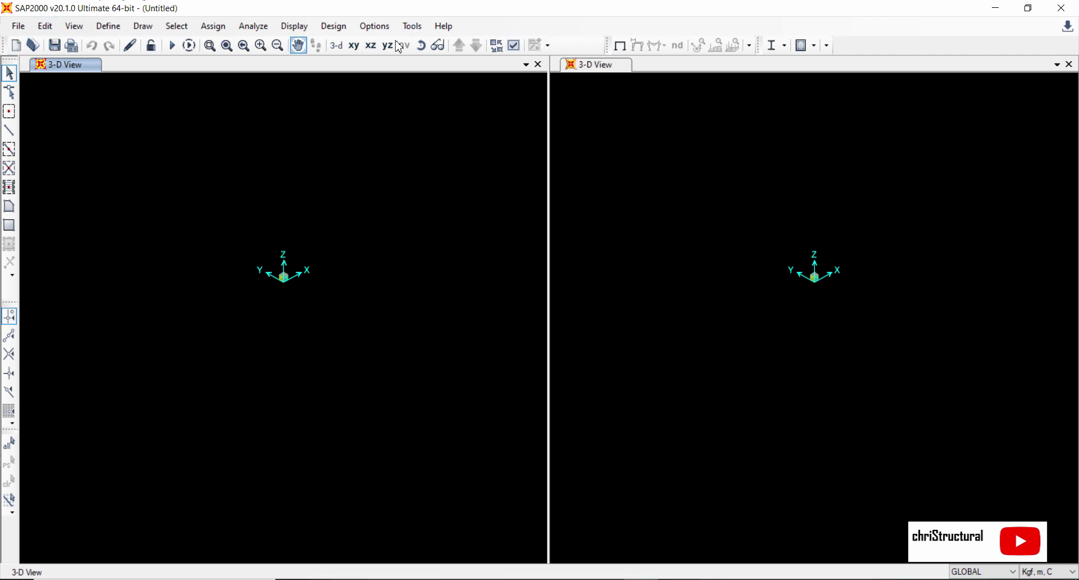
{"action": "left_click", "coordinate": [298, 45]}
{"action": "key", "text": "Escape"}
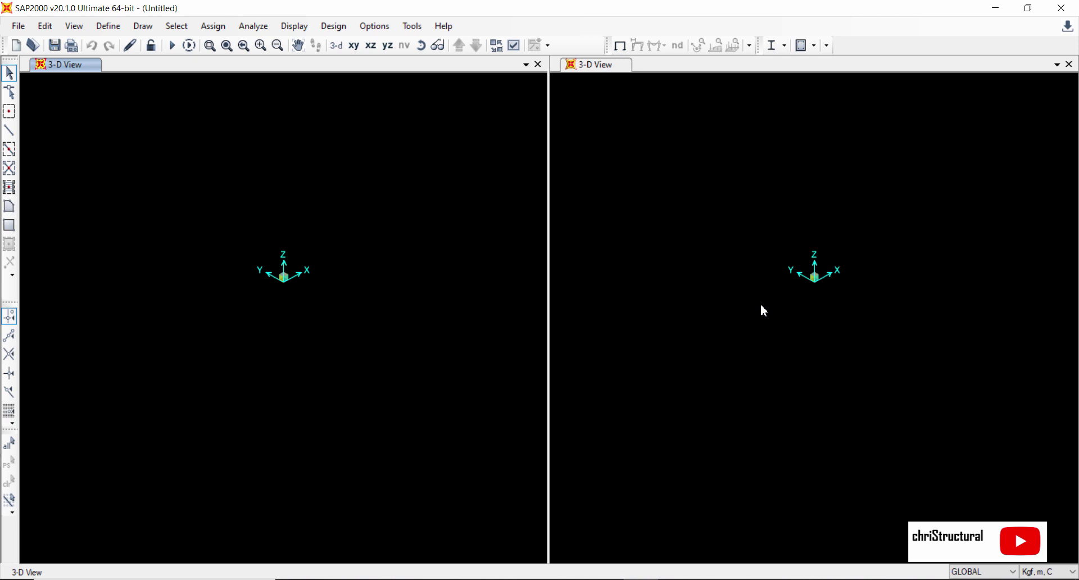
{"action": "left_click", "coordinate": [713, 243]}
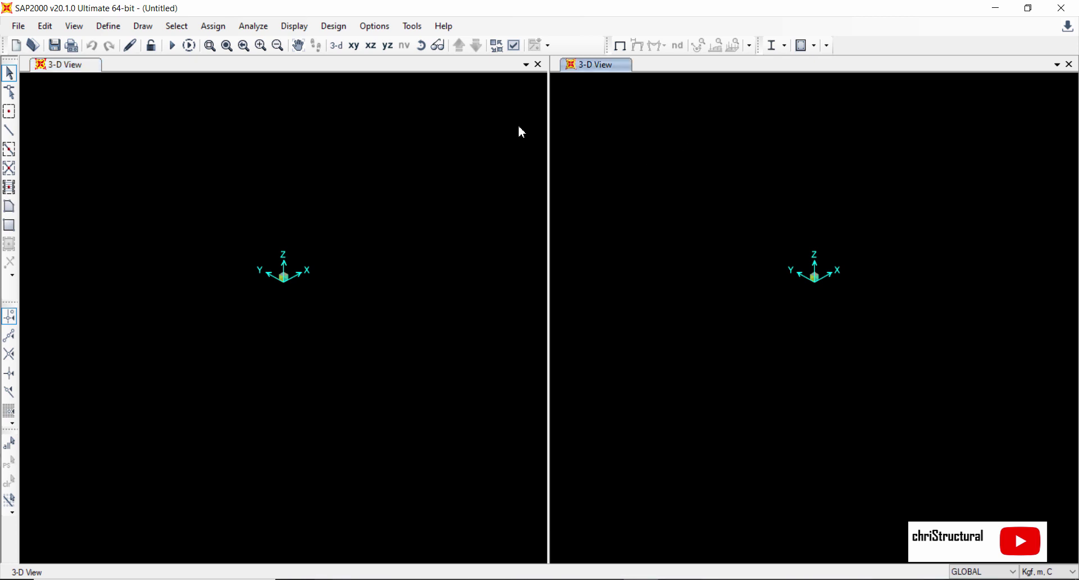
{"action": "left_click", "coordinate": [156, 245]}
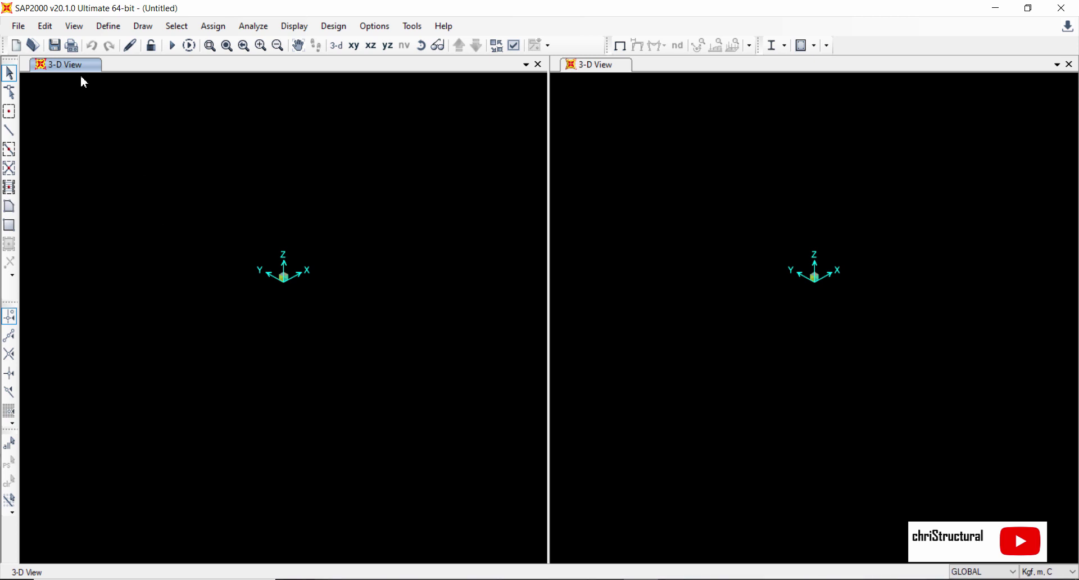
{"action": "left_click", "coordinate": [682, 180]}
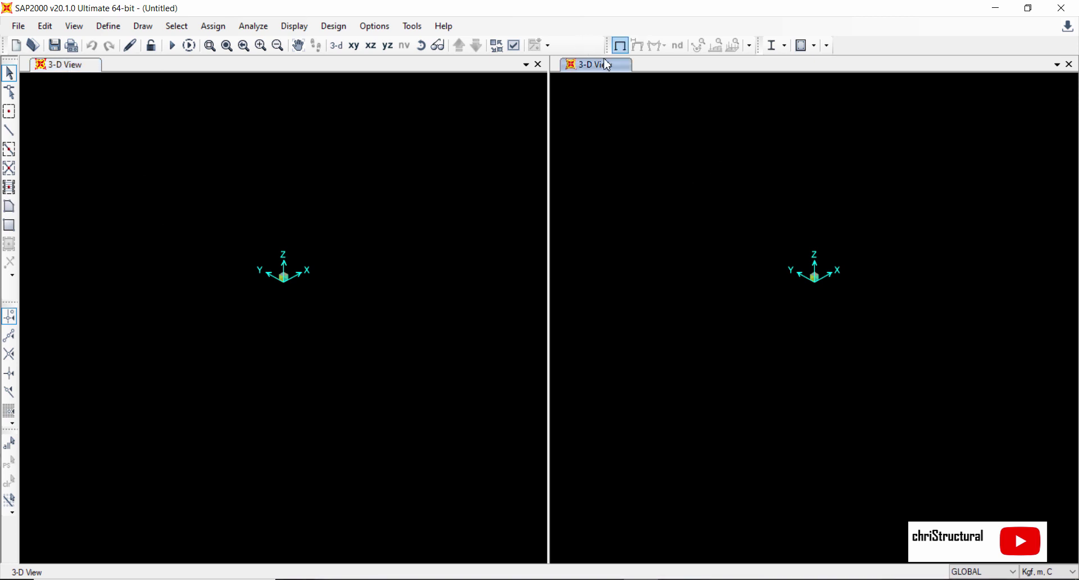
{"action": "left_click", "coordinate": [74, 189]}
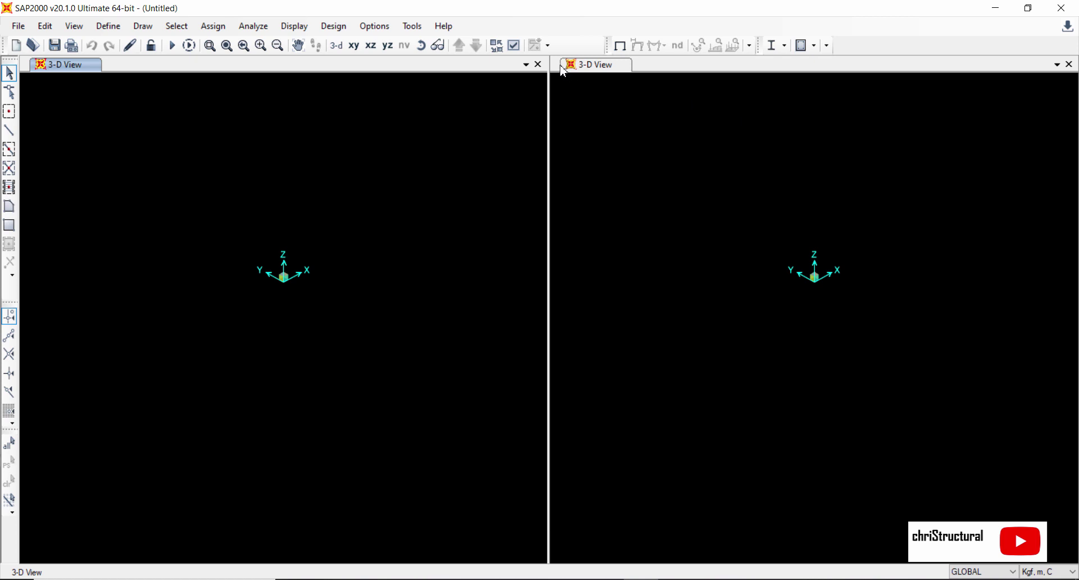
- Close the second 3-D view window and add a new view window in its place
{"action": "left_click", "coordinate": [1070, 65]}
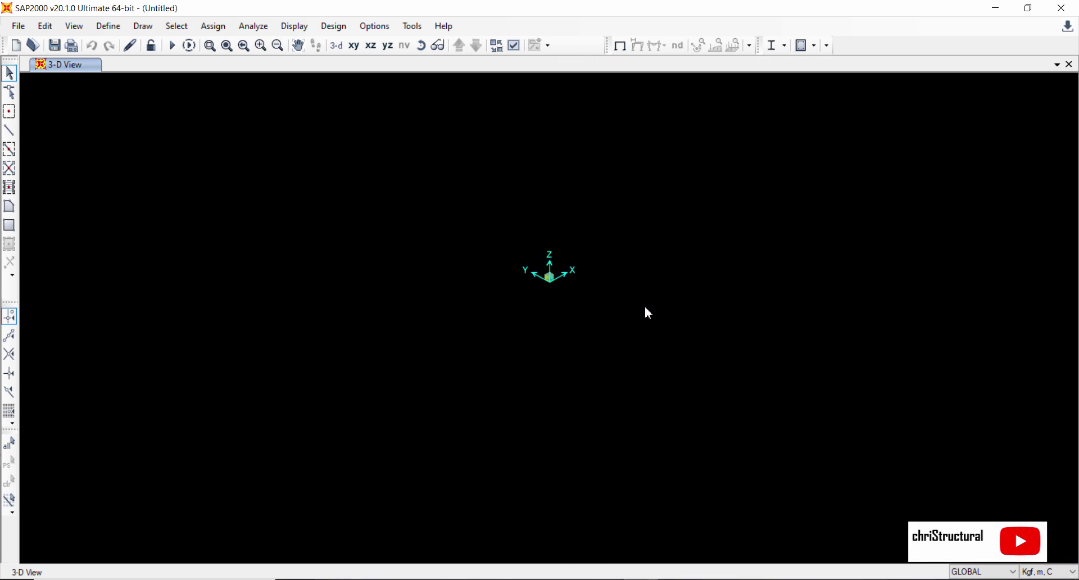
{"action": "left_click", "coordinate": [1057, 65]}
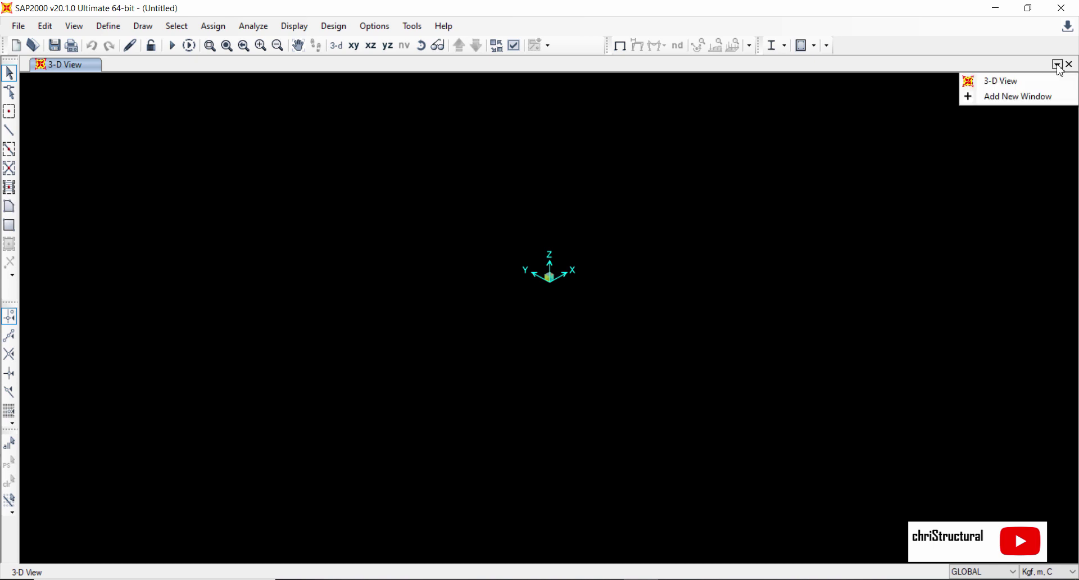
{"action": "left_click", "coordinate": [997, 97]}
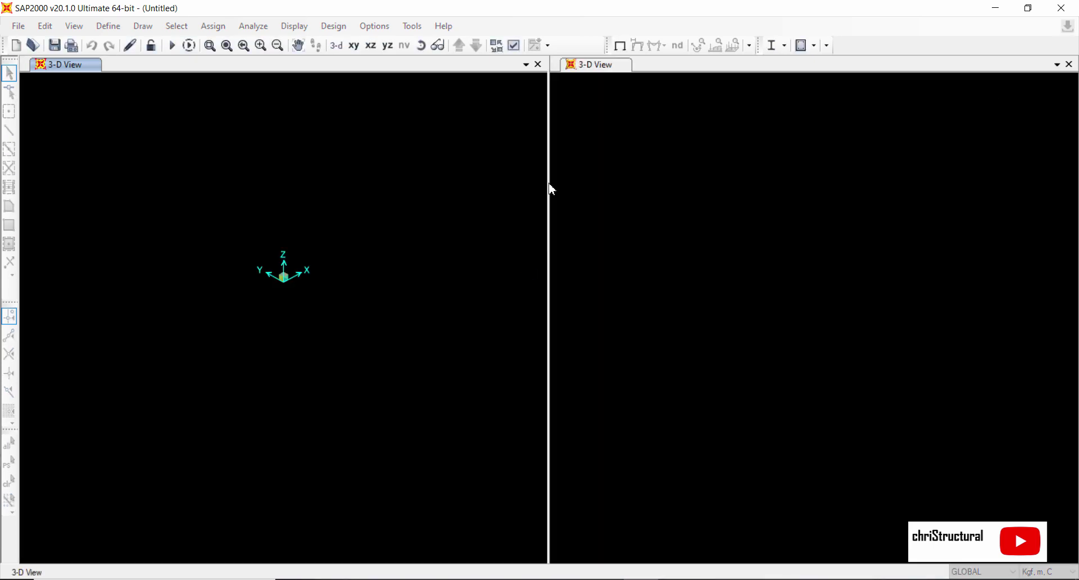
{"action": "left_click", "coordinate": [427, 247]}
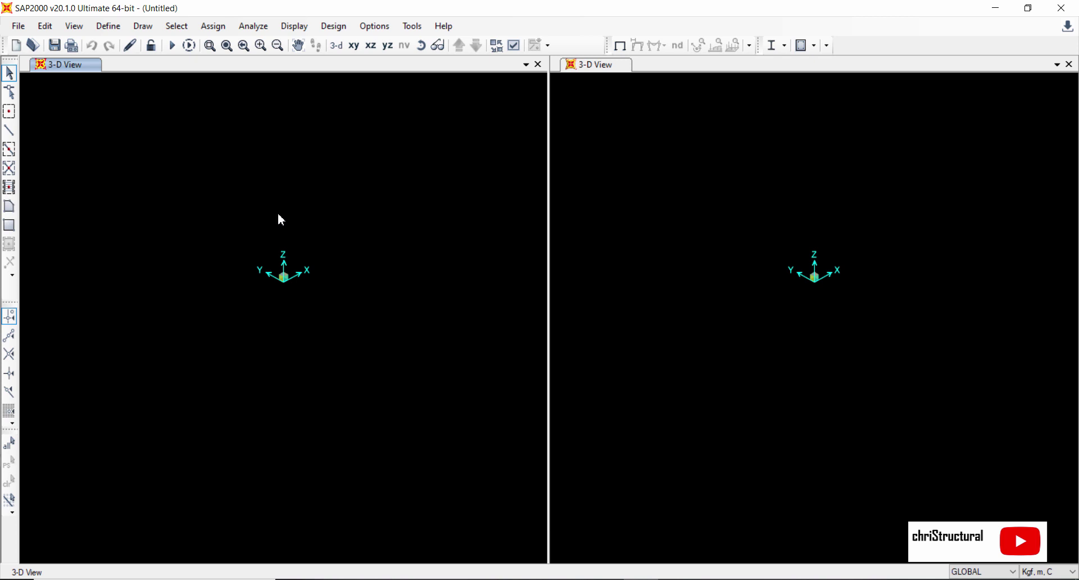
- Pan the first 3-D view so the global axes shift slightly downward
{"action": "left_click", "coordinate": [262, 46]}
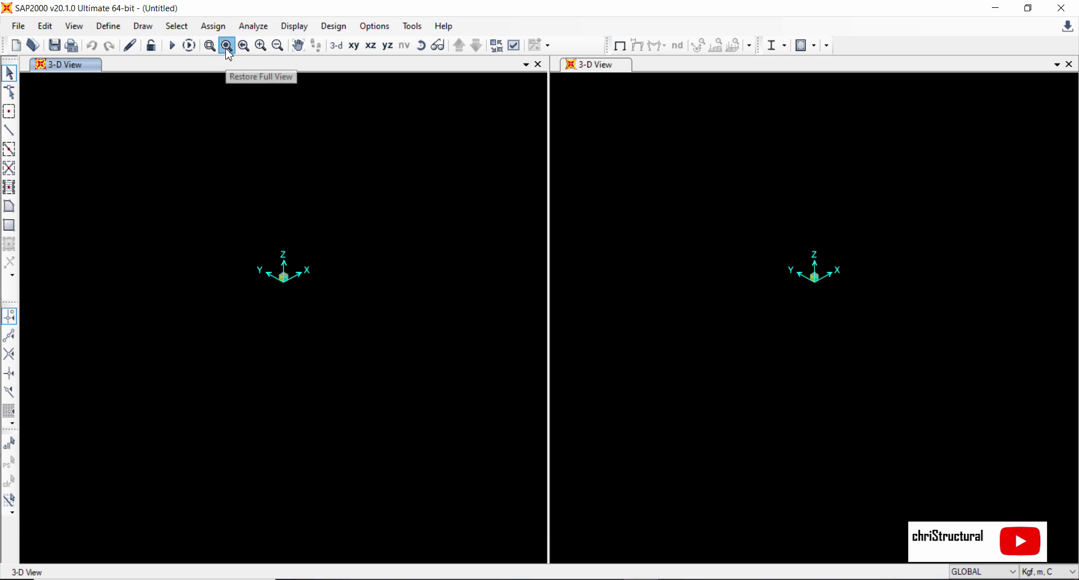
{"action": "left_click", "coordinate": [299, 45]}
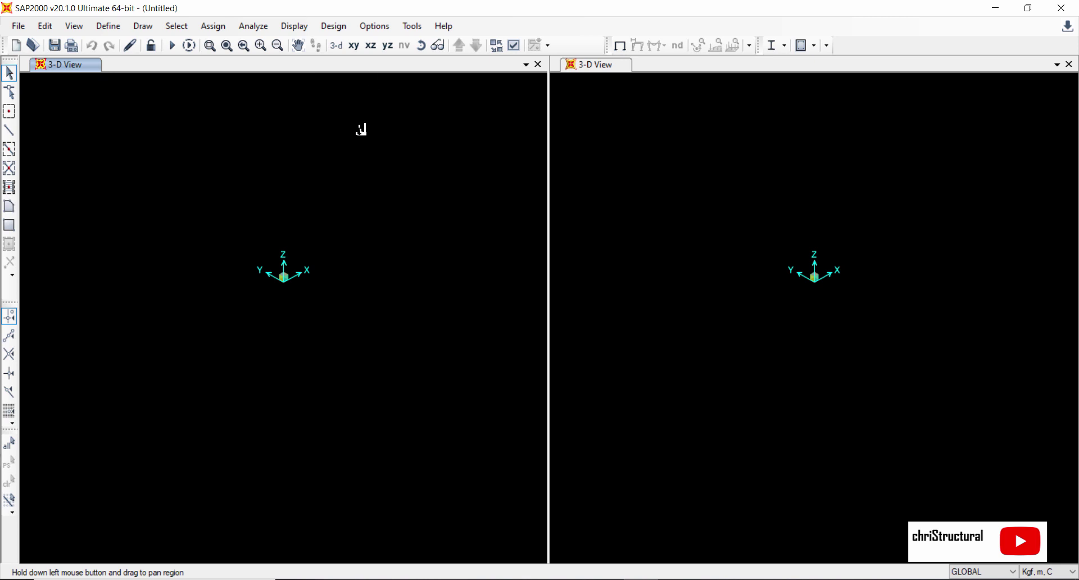
{"action": "left_click_drag", "start_coordinate": [344, 176], "coordinate": [345, 205]}
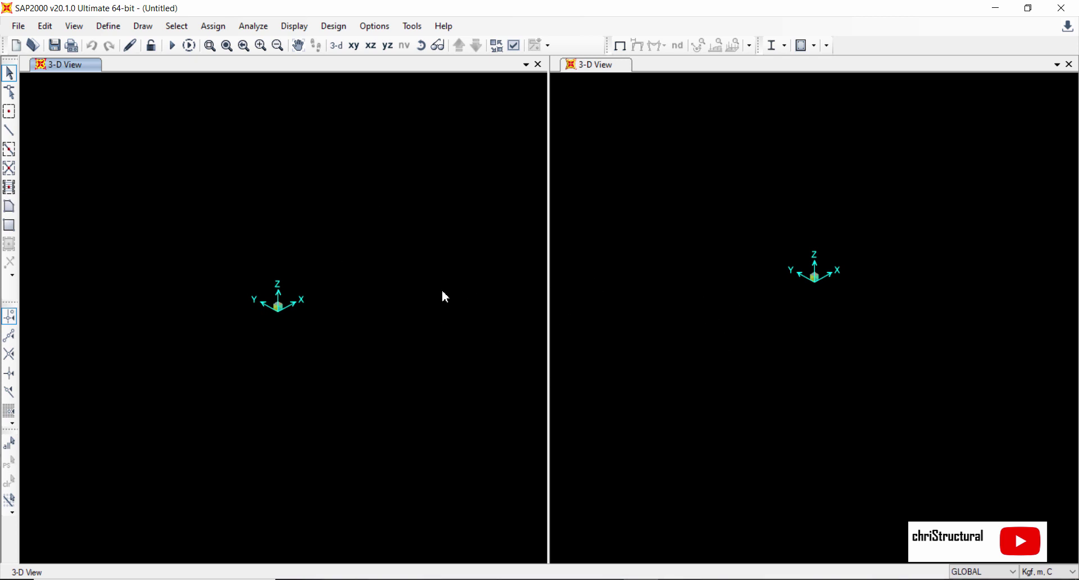
{"action": "left_click", "coordinate": [412, 26]}
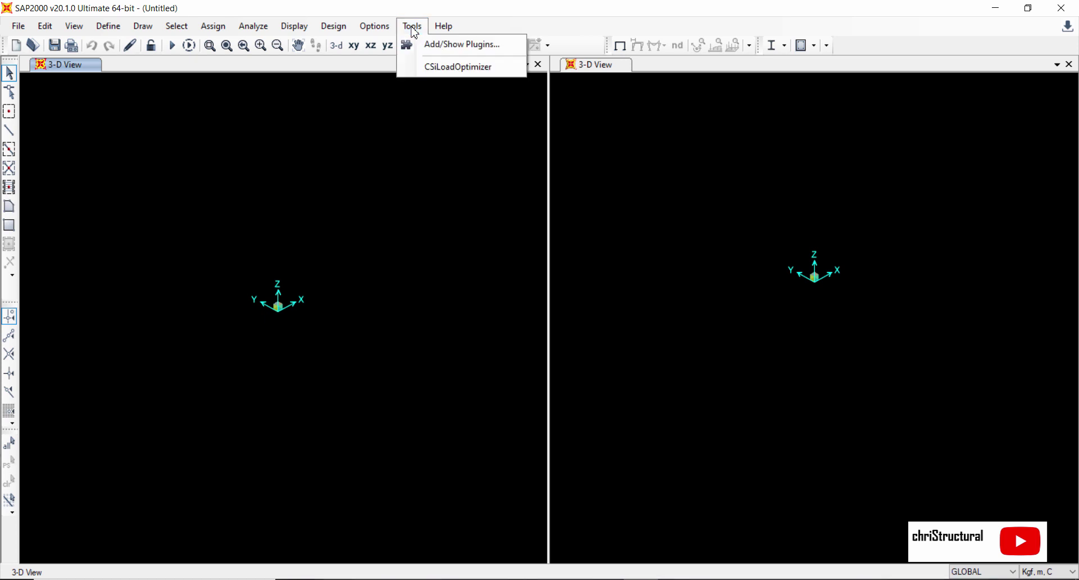
{"action": "mouse_move", "coordinate": [375, 27]}
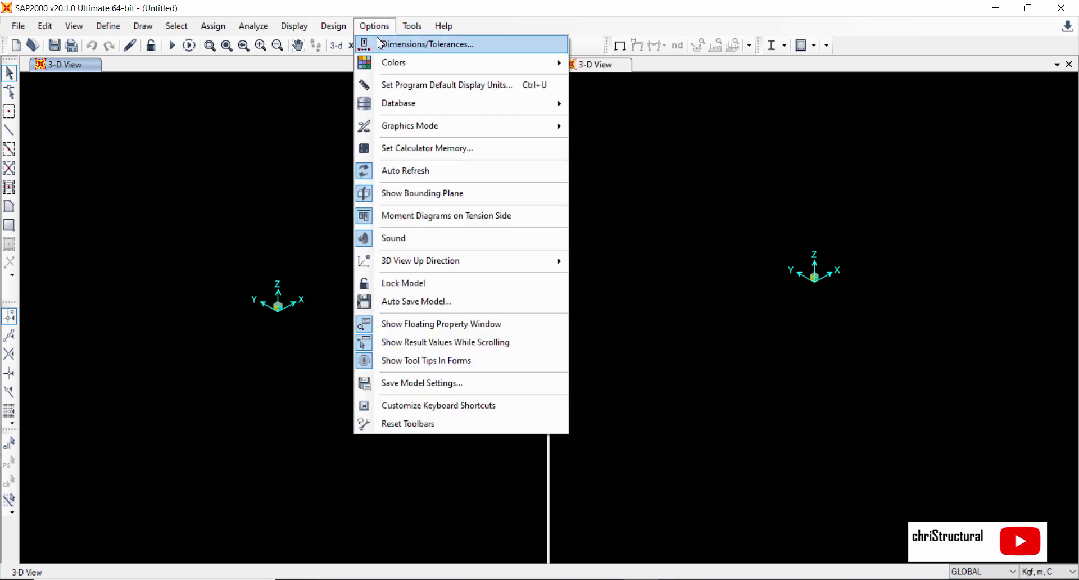
{"action": "mouse_move", "coordinate": [407, 63]}
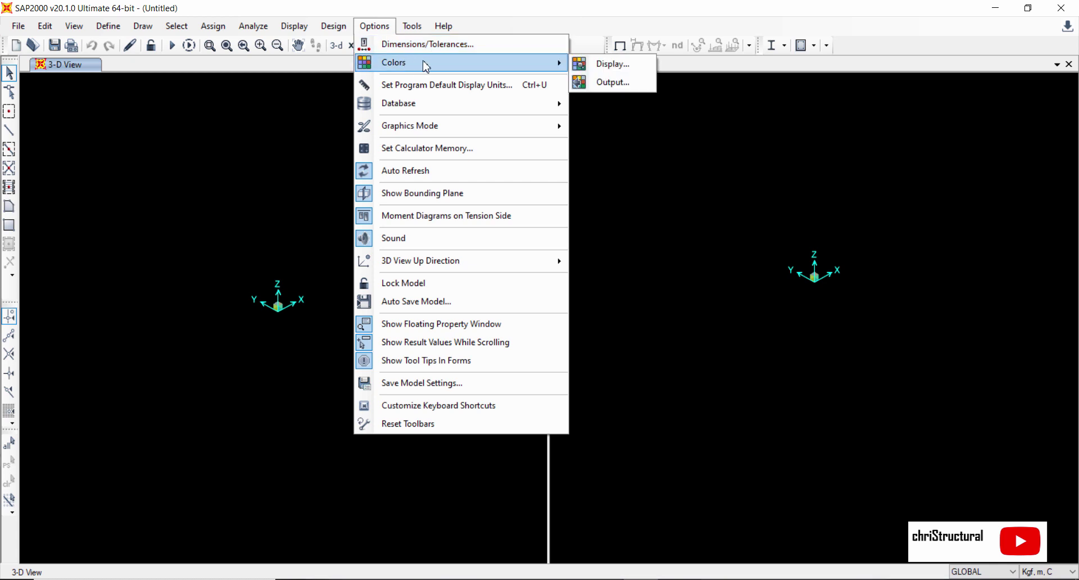
{"action": "left_click", "coordinate": [335, 157]}
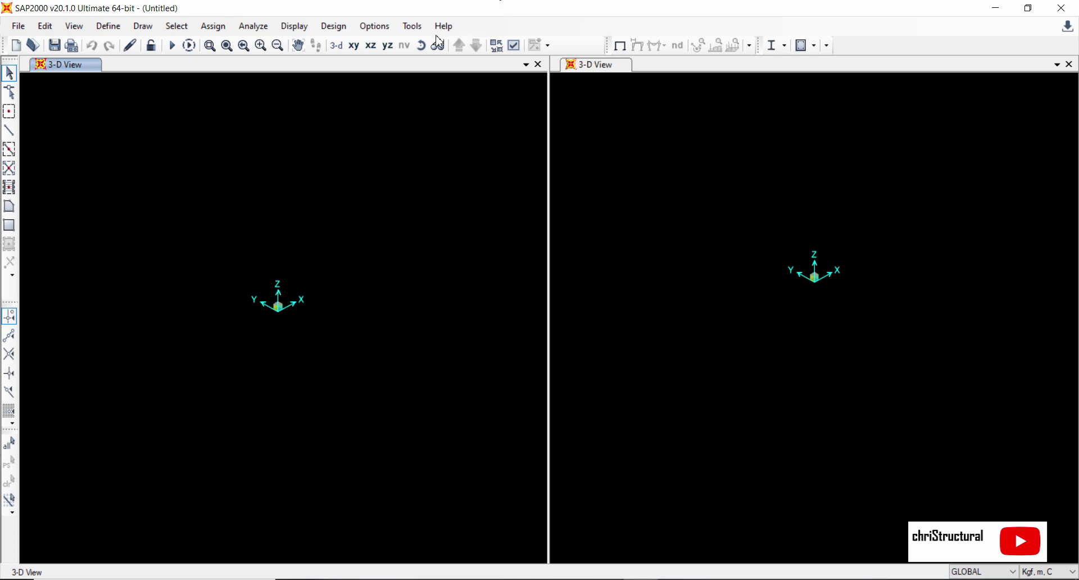
- Apply the White Background quick color scheme to the display colors
{"action": "left_click", "coordinate": [375, 27]}
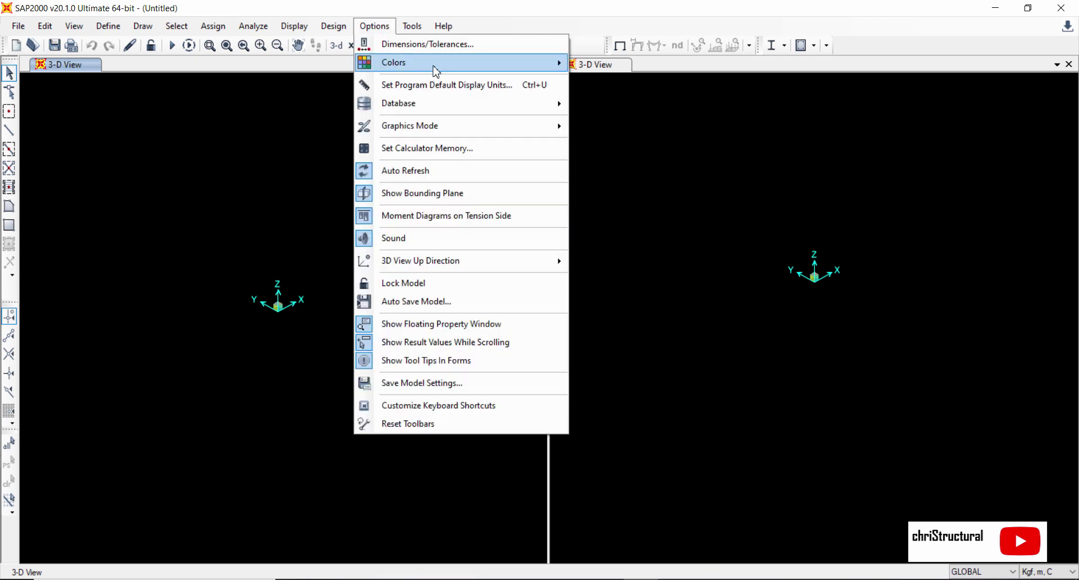
{"action": "left_click", "coordinate": [387, 28]}
{"action": "left_click", "coordinate": [388, 28]}
{"action": "mouse_move", "coordinate": [556, 63]}
{"action": "left_click", "coordinate": [637, 70]}
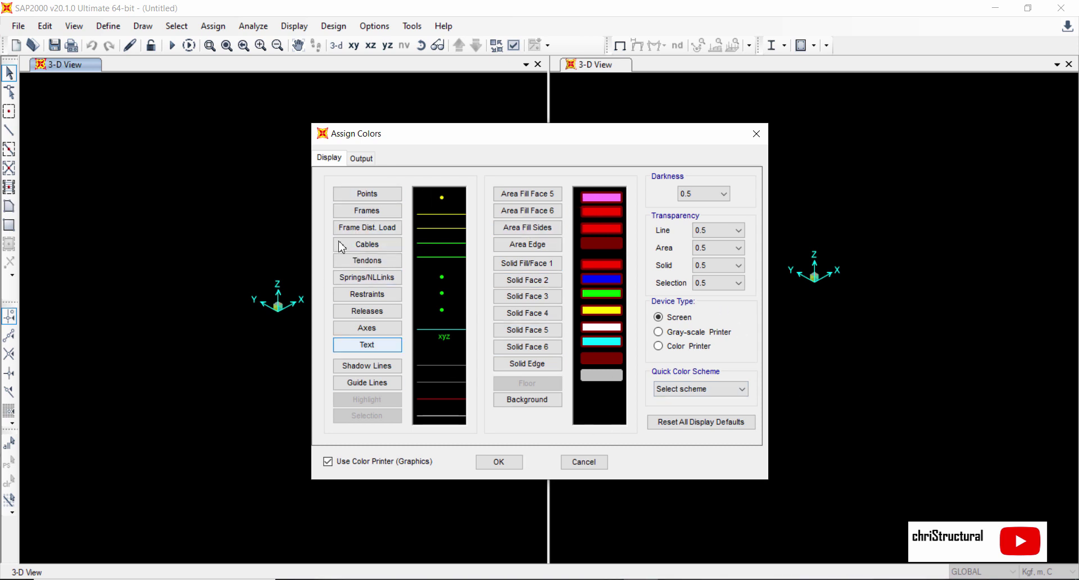
{"action": "left_click", "coordinate": [730, 395]}
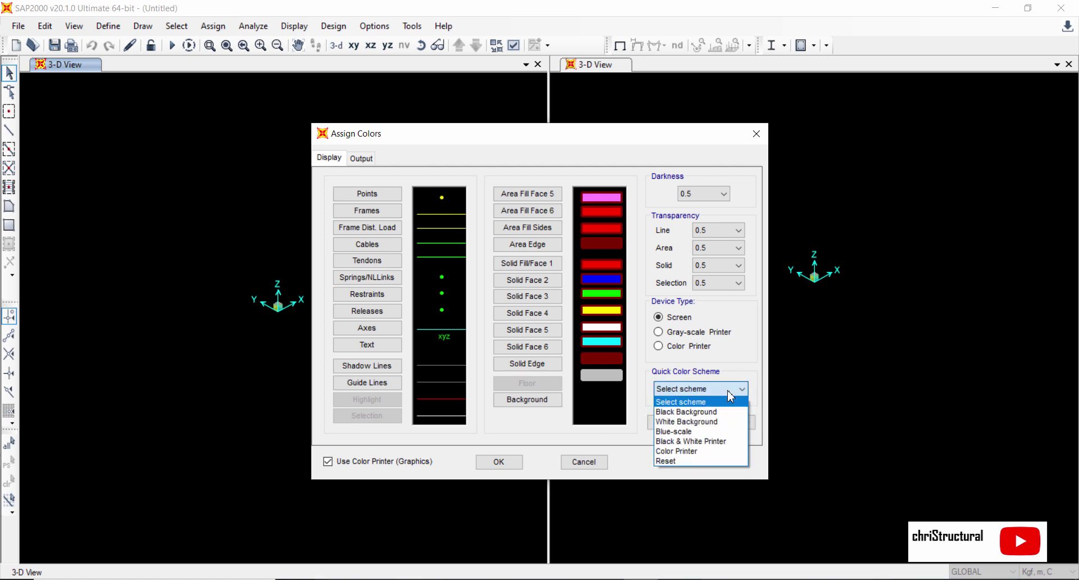
{"action": "left_click", "coordinate": [691, 423]}
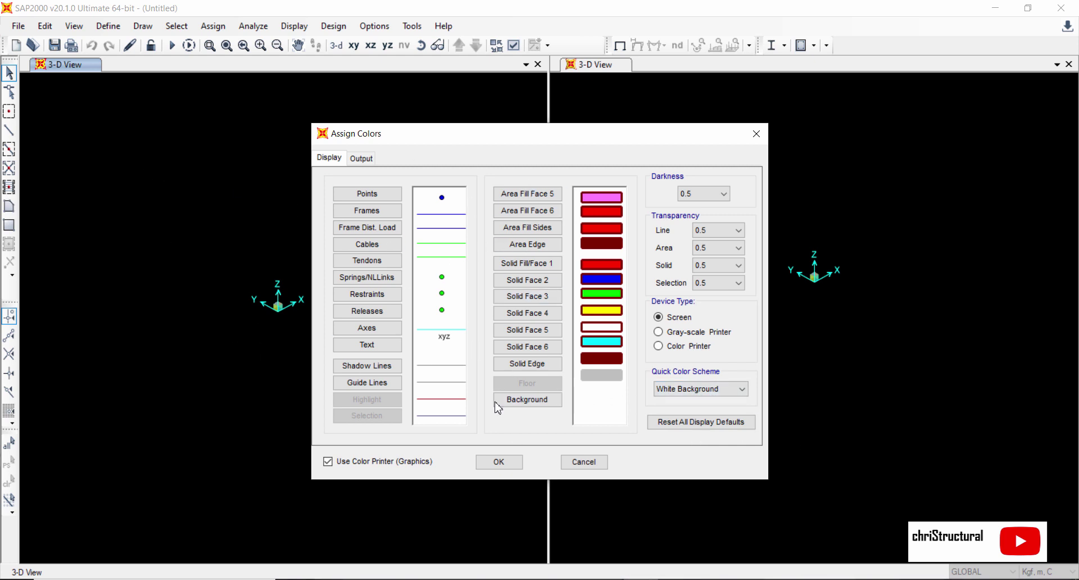
{"action": "left_click", "coordinate": [499, 462]}
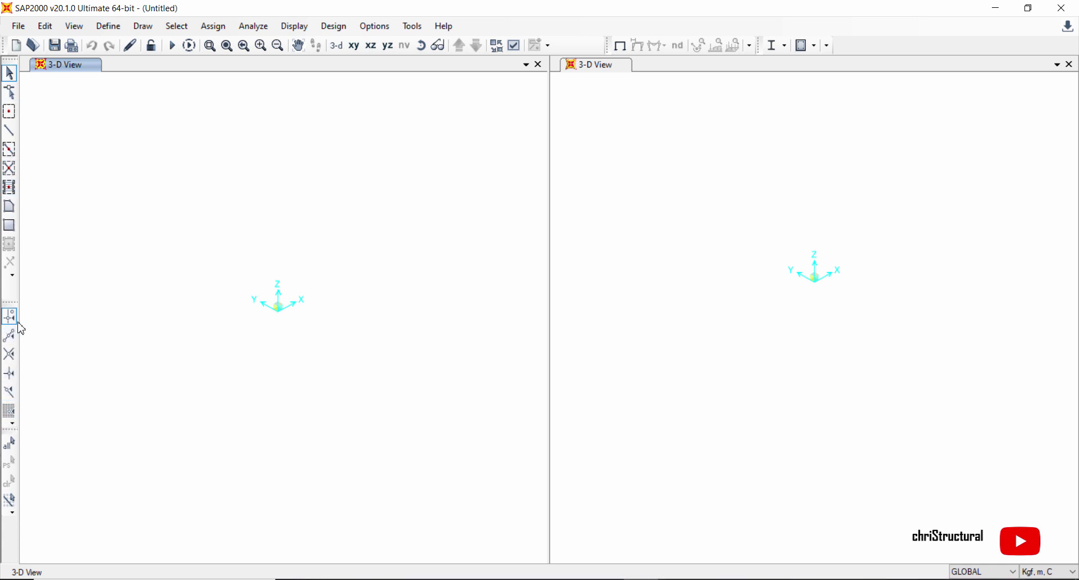
{"action": "left_click", "coordinate": [10, 354]}
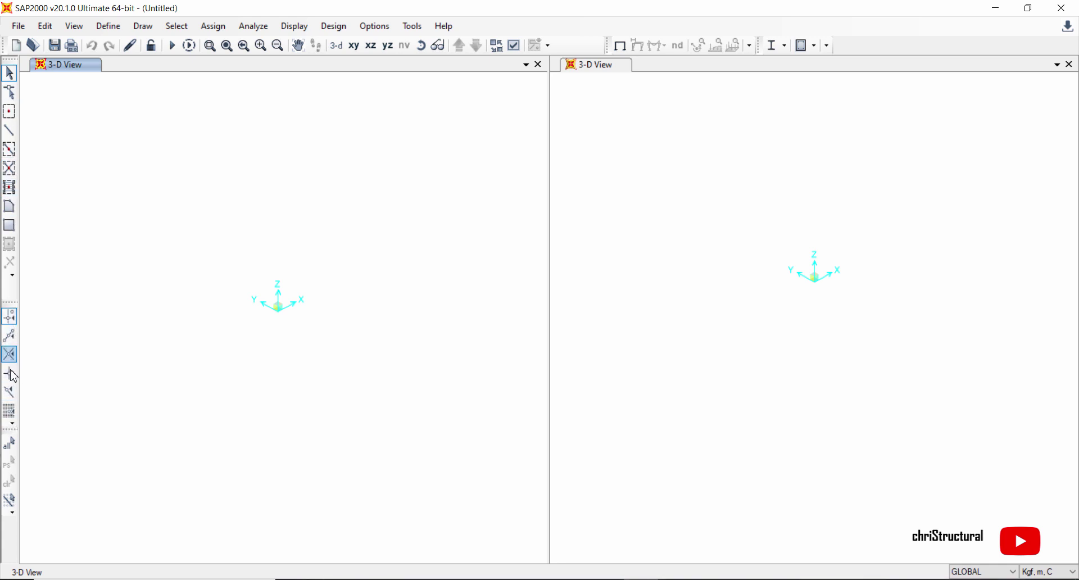
{"action": "left_click", "coordinate": [15, 340]}
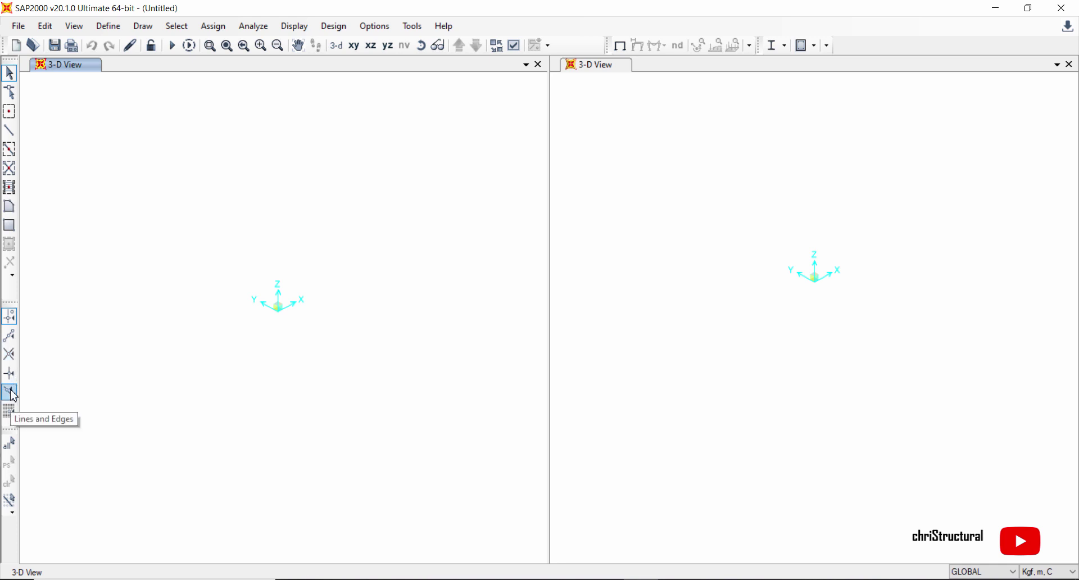
{"action": "left_click", "coordinate": [9, 354]}
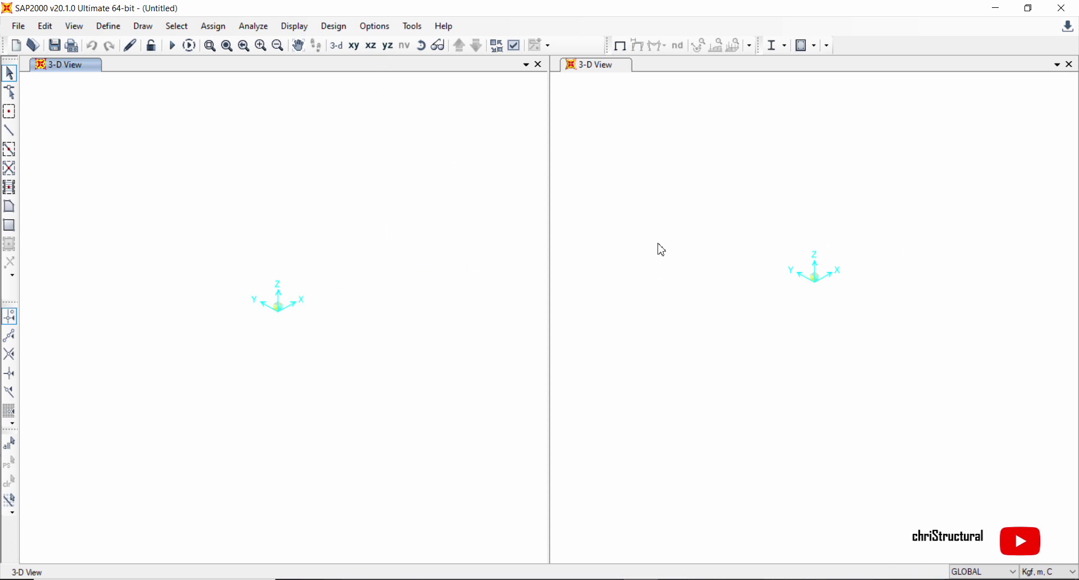
- Set the first view window to the X-Y plane at Z=0, leaving the second in 3-D
{"action": "left_click", "coordinate": [746, 204]}
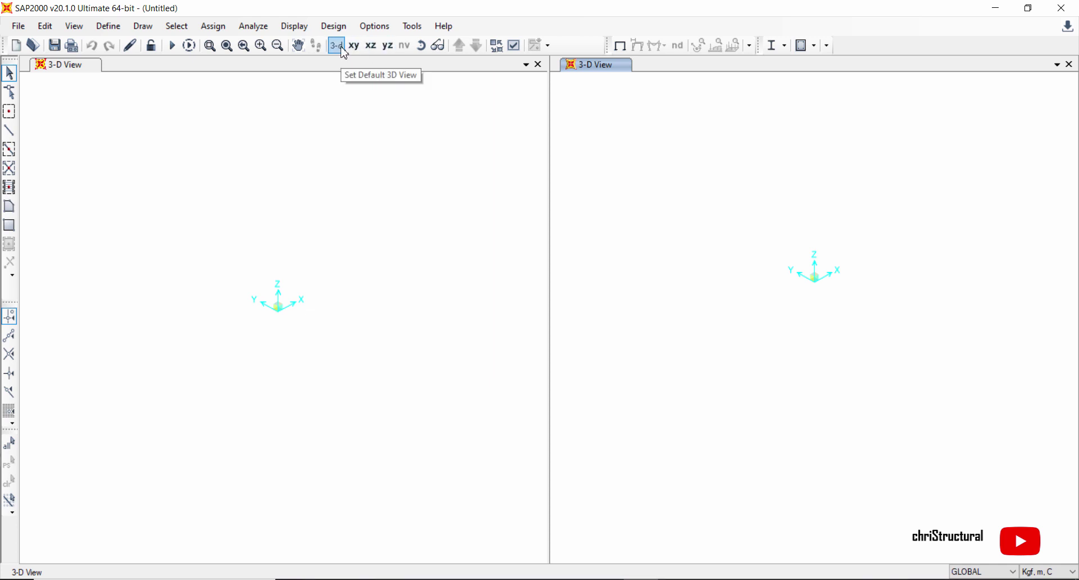
{"action": "left_click", "coordinate": [345, 180]}
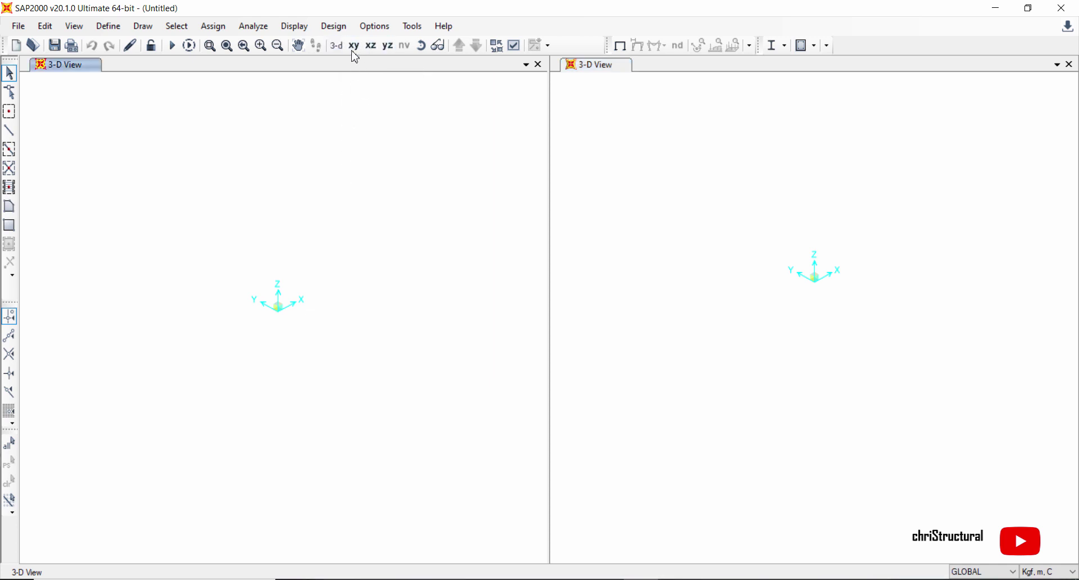
{"action": "left_click", "coordinate": [354, 45]}
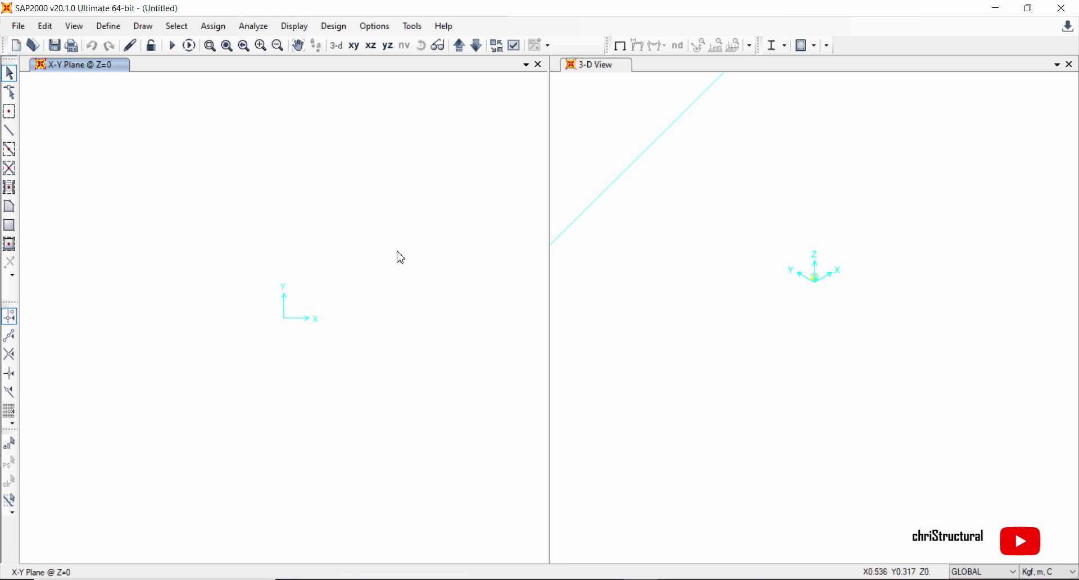
- View the first window in the X-Z and Y-Z planes, and return it to the X-Y plane
{"action": "left_click", "coordinate": [370, 46]}
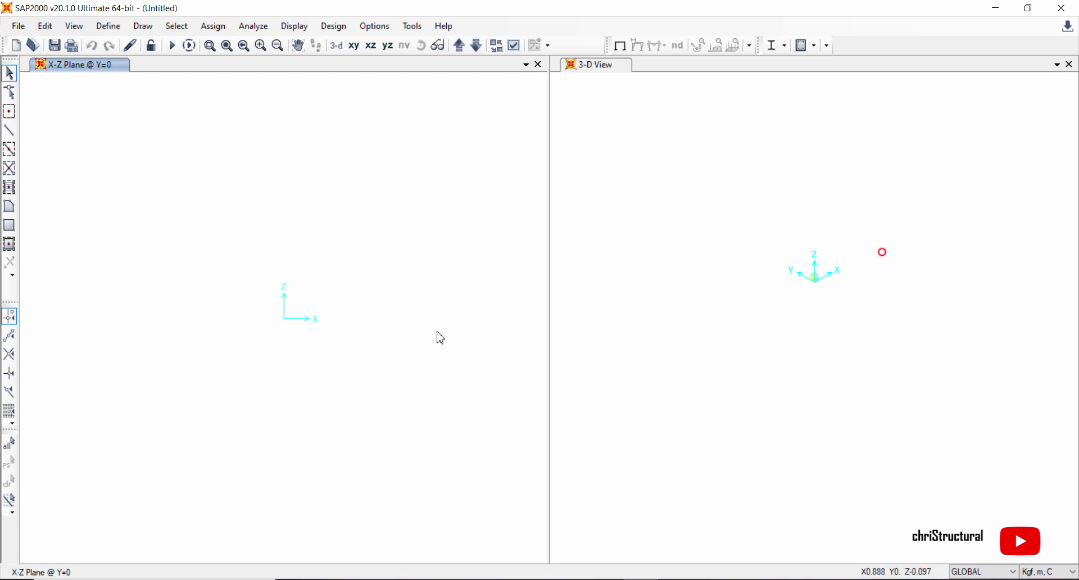
{"action": "left_click", "coordinate": [387, 45]}
{"action": "left_click", "coordinate": [371, 46]}
{"action": "left_click", "coordinate": [354, 45]}
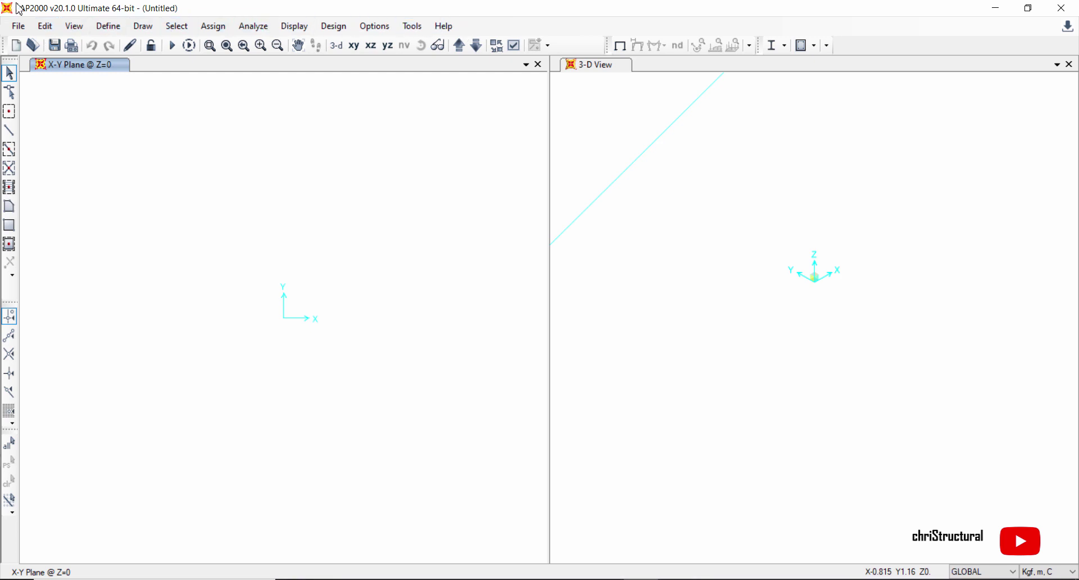
{"action": "left_click", "coordinate": [10, 28]}
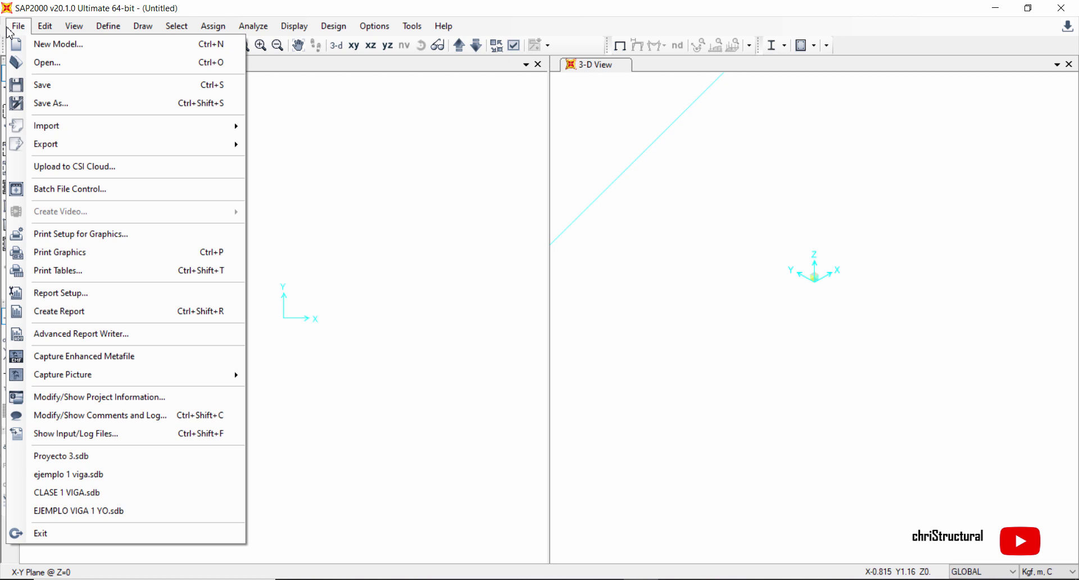
{"action": "left_click", "coordinate": [12, 28]}
{"action": "left_click", "coordinate": [17, 26]}
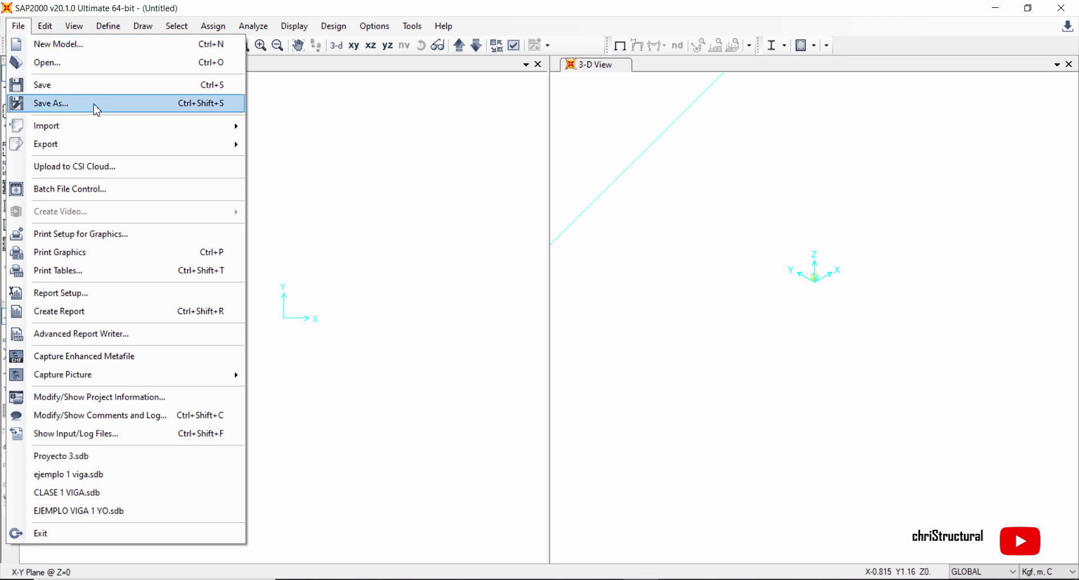
{"action": "mouse_move", "coordinate": [173, 130]}
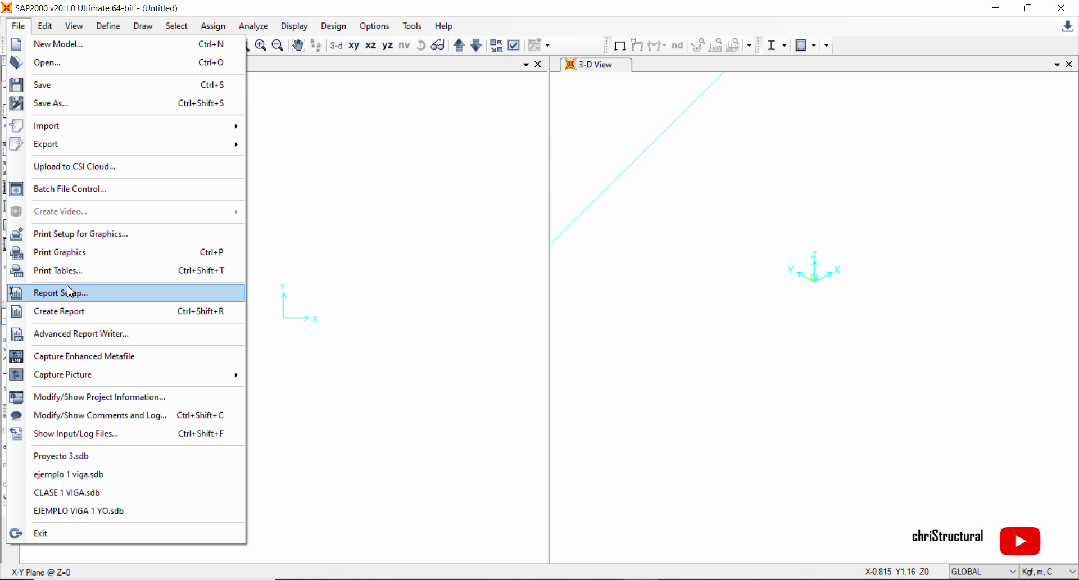
{"action": "mouse_move", "coordinate": [46, 28]}
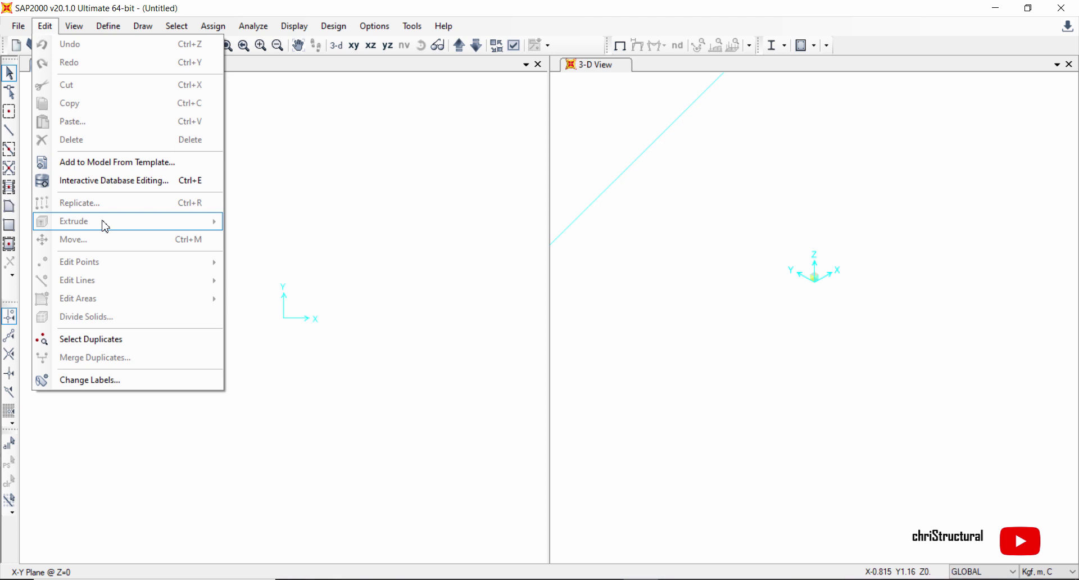
{"action": "left_click", "coordinate": [304, 221]}
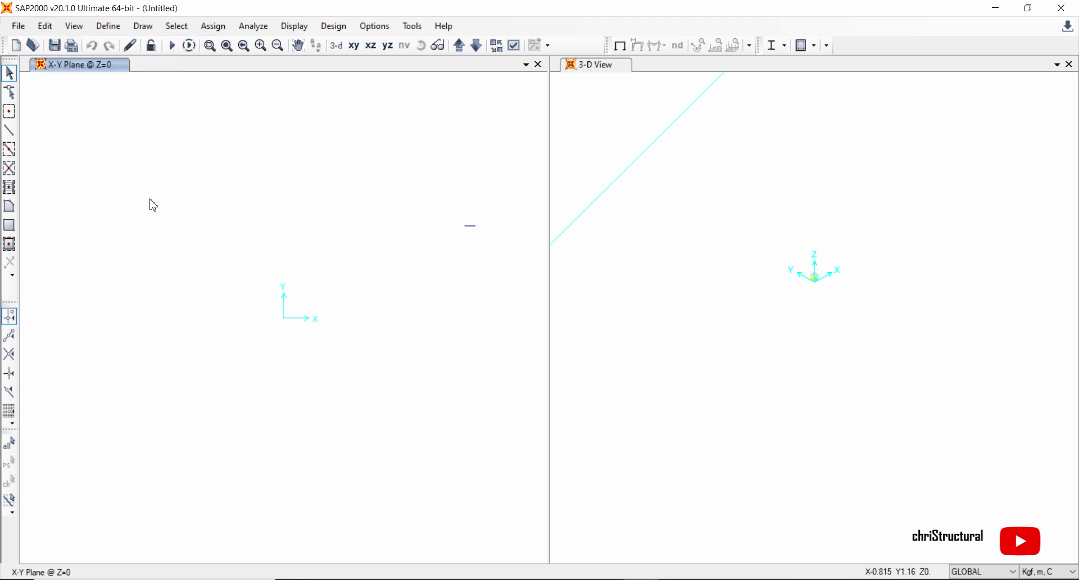
- Open the 3D view settings for the first window and compare the X-Y, X-Z, Y-Z and 3-D fast view previews
{"action": "left_click", "coordinate": [74, 26]}
{"action": "mouse_move", "coordinate": [45, 26]}
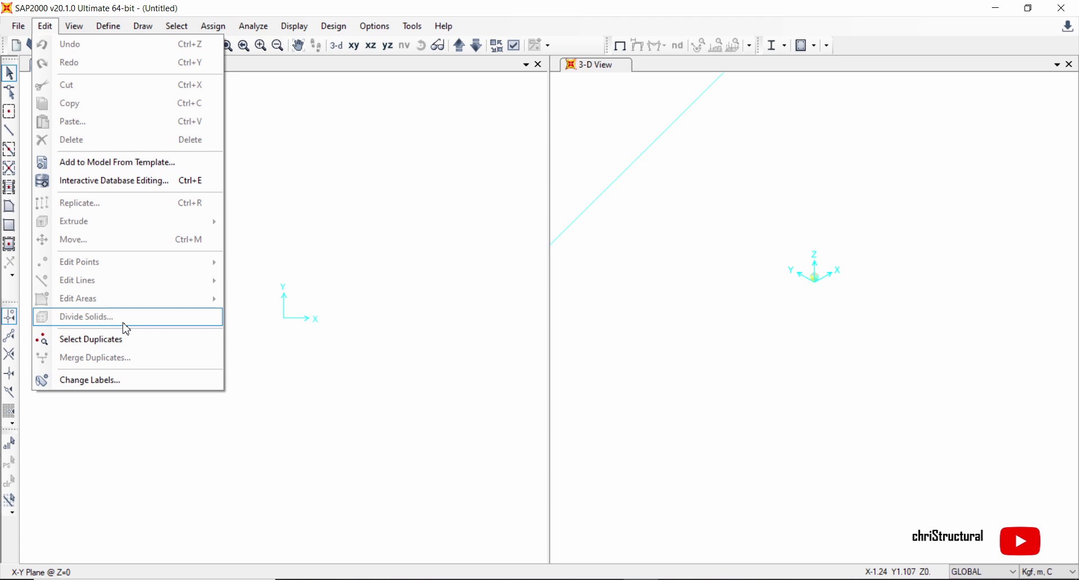
{"action": "mouse_move", "coordinate": [83, 29]}
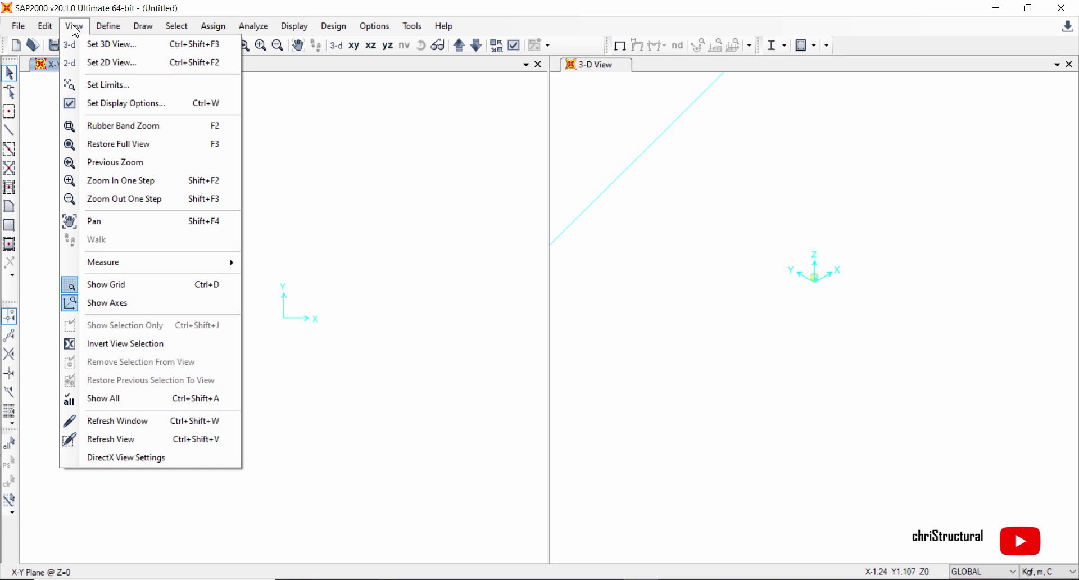
{"action": "left_click", "coordinate": [129, 52]}
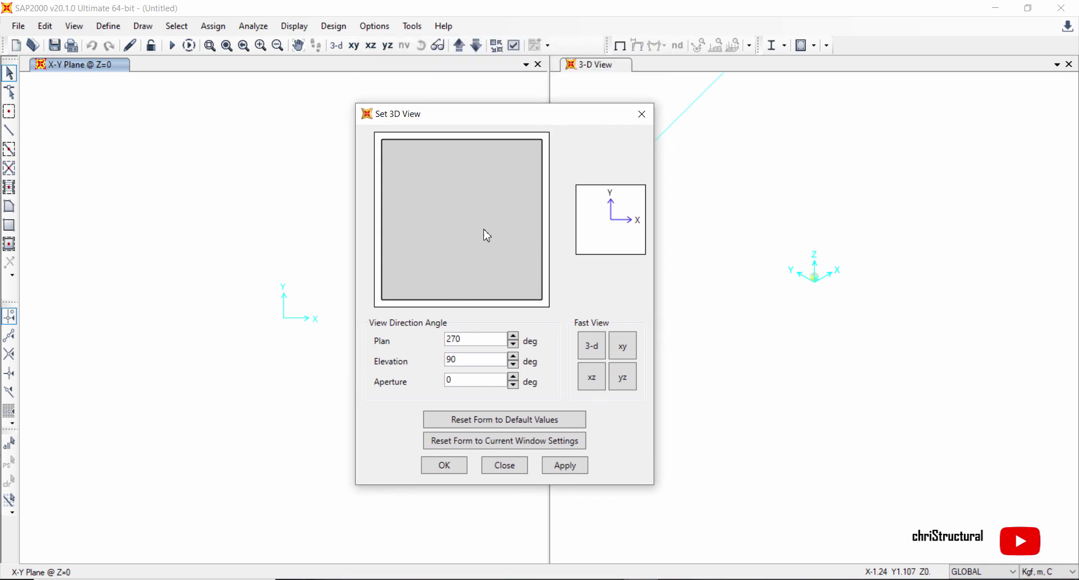
{"action": "left_click", "coordinate": [604, 370]}
{"action": "left_click", "coordinate": [623, 376]}
{"action": "left_click", "coordinate": [630, 347]}
{"action": "left_click", "coordinate": [599, 375]}
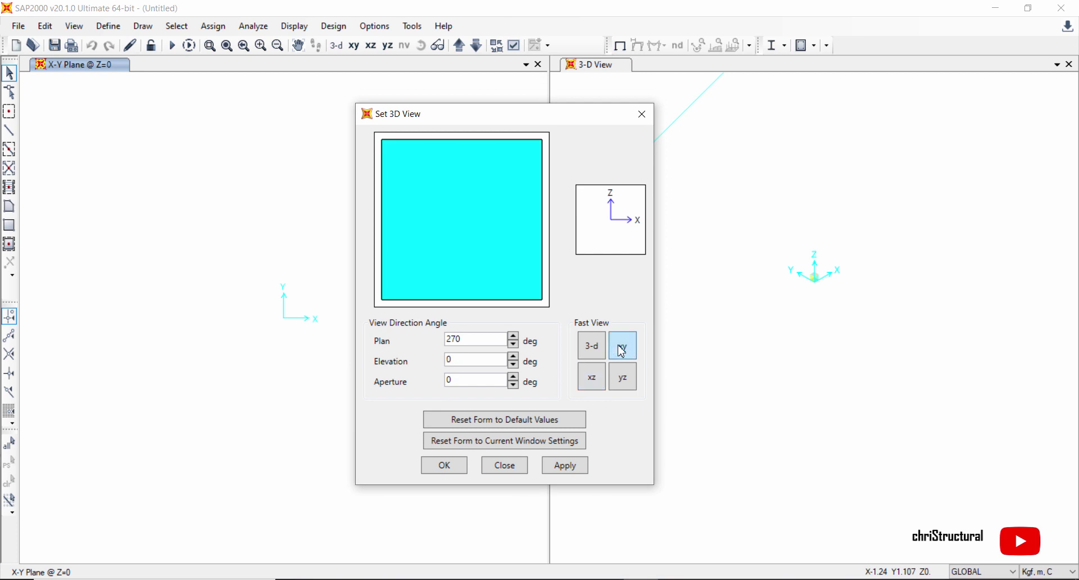
{"action": "left_click", "coordinate": [620, 387]}
{"action": "left_click", "coordinate": [599, 378]}
{"action": "left_click", "coordinate": [601, 388]}
{"action": "left_click", "coordinate": [592, 350]}
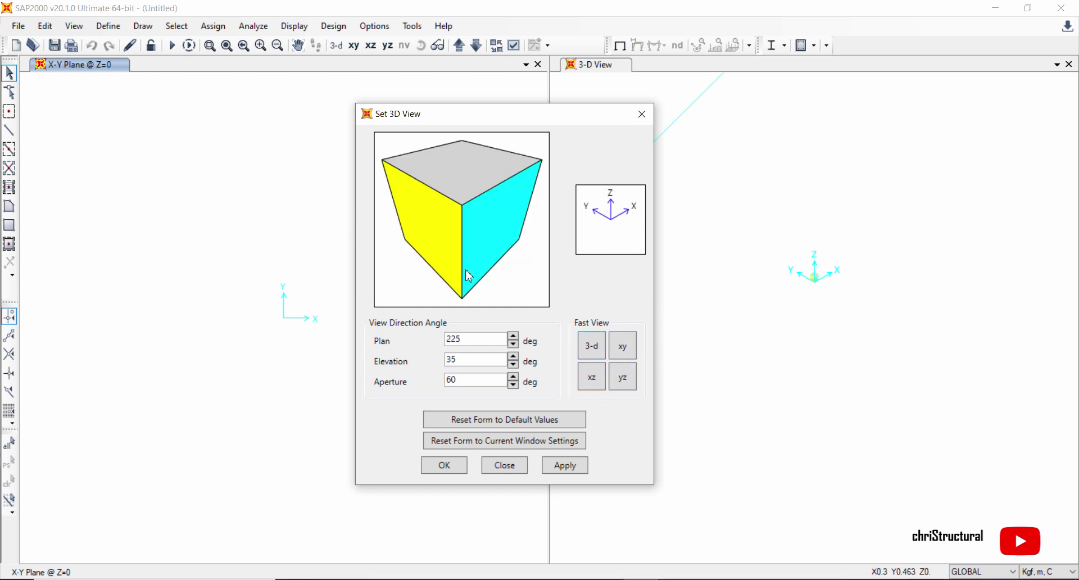
{"action": "left_click", "coordinate": [629, 355]}
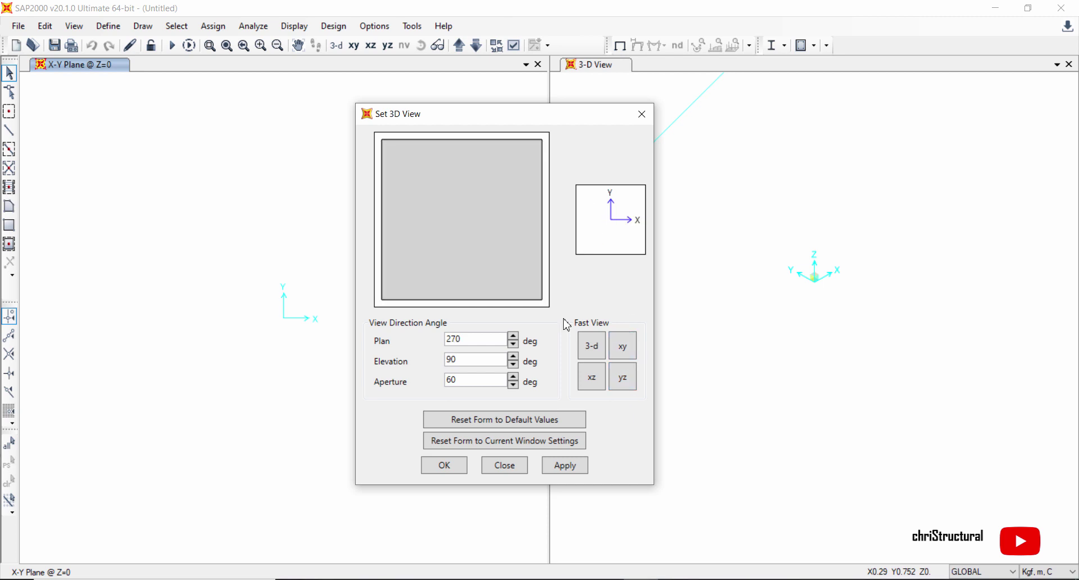
{"action": "left_click", "coordinate": [594, 349]}
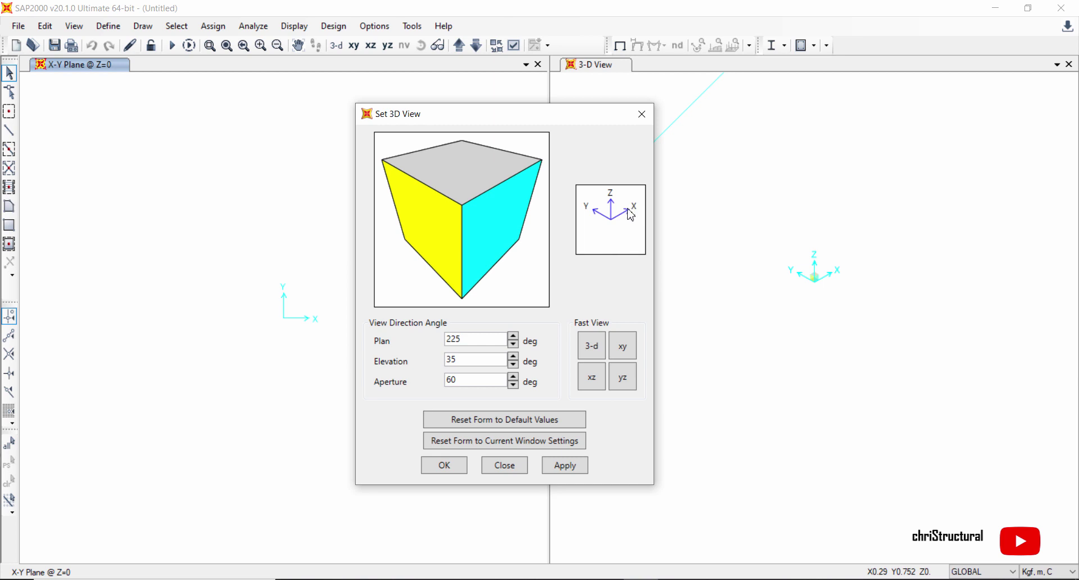
{"action": "left_click", "coordinate": [624, 382]}
{"action": "left_click", "coordinate": [602, 387]}
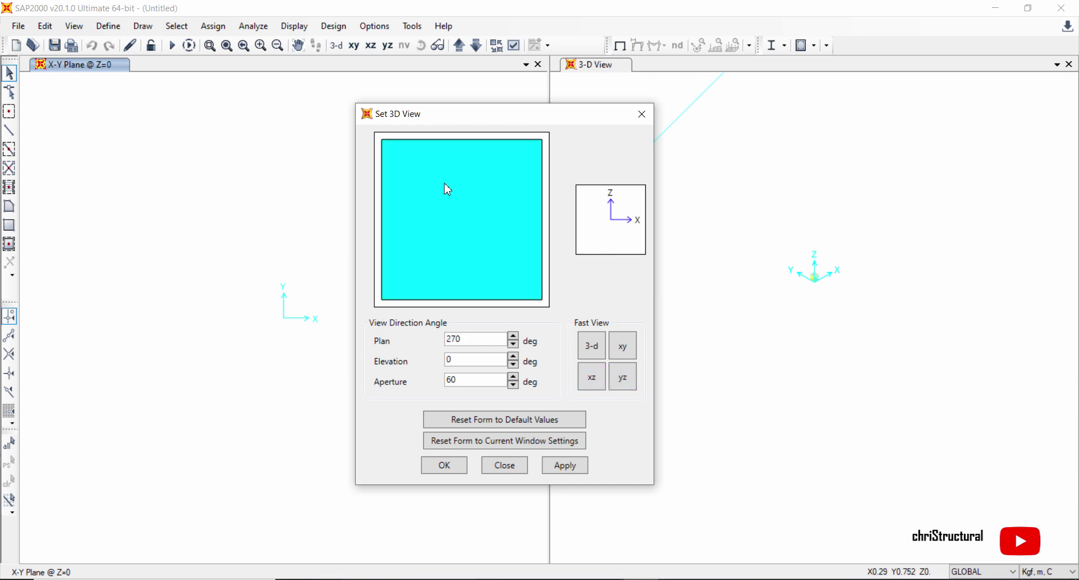
{"action": "left_click", "coordinate": [624, 377]}
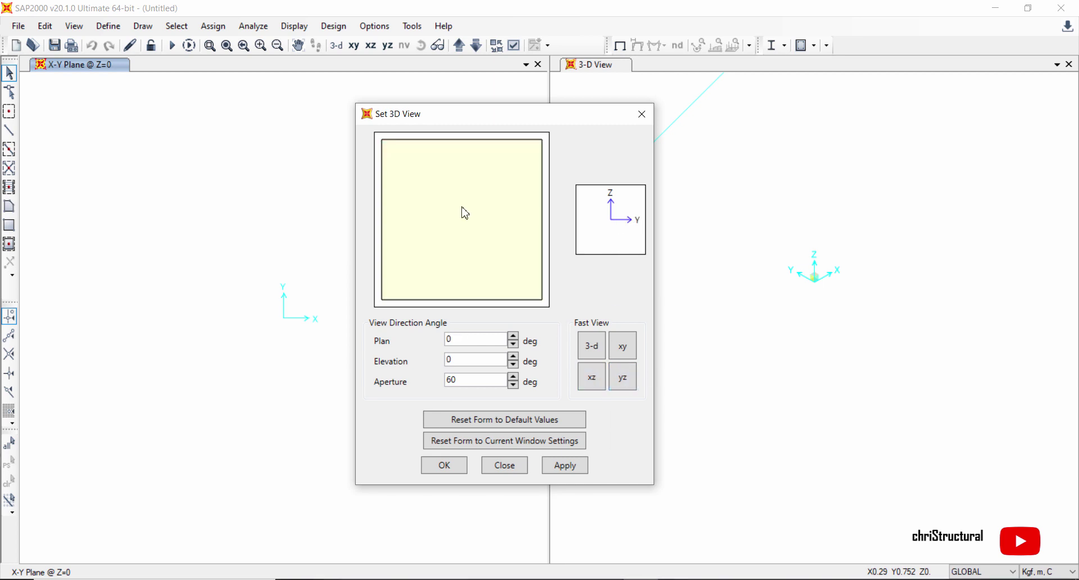
- Set the first window to the 3-D fast view with plan 225, elevation 35 and aperture 60 degrees
{"action": "left_click", "coordinate": [592, 348]}
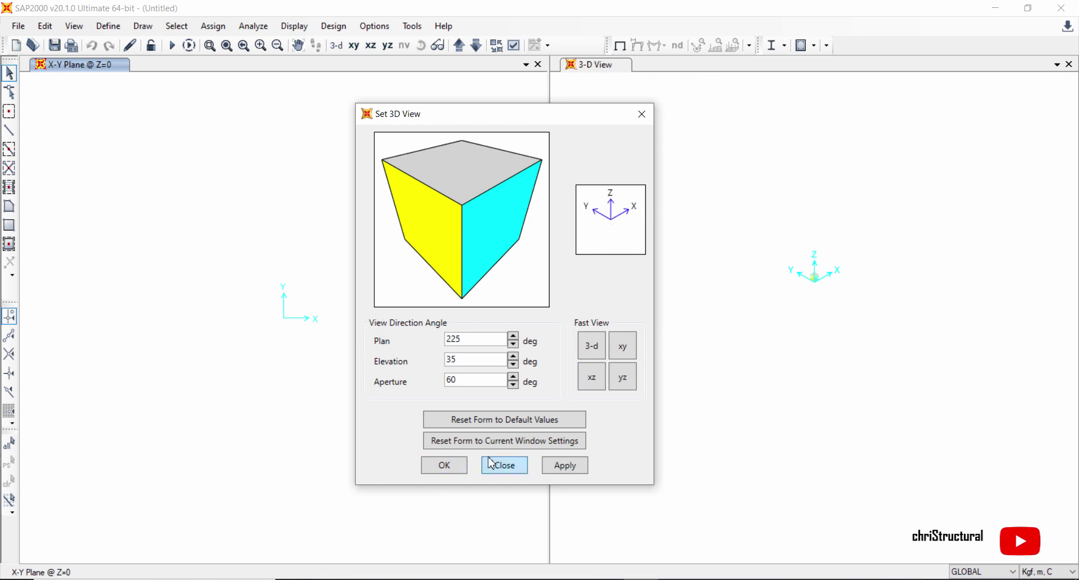
{"action": "left_click", "coordinate": [462, 380]}
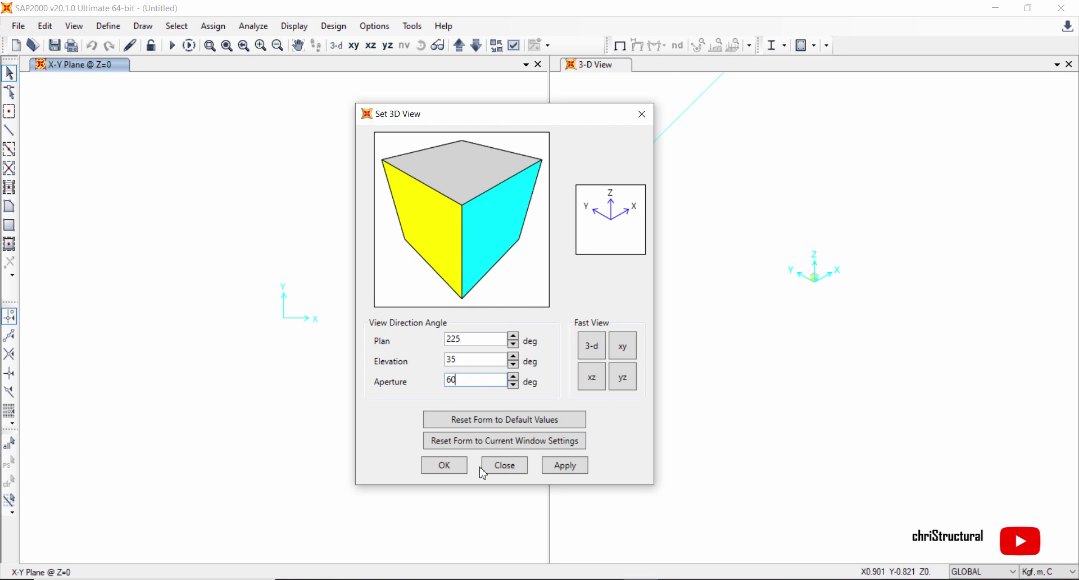
{"action": "left_click", "coordinate": [444, 467]}
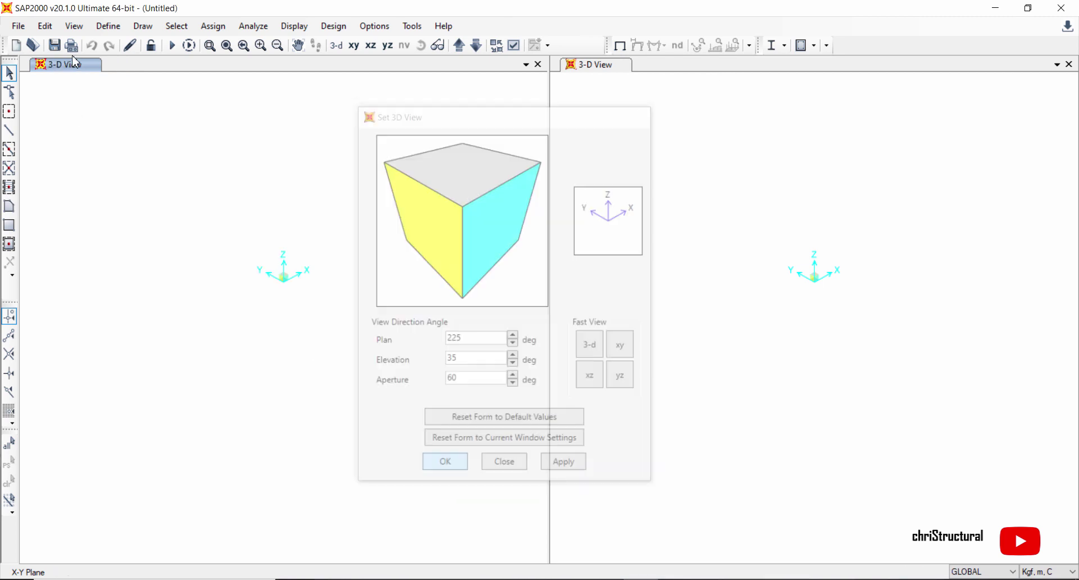
{"action": "left_click", "coordinate": [74, 26]}
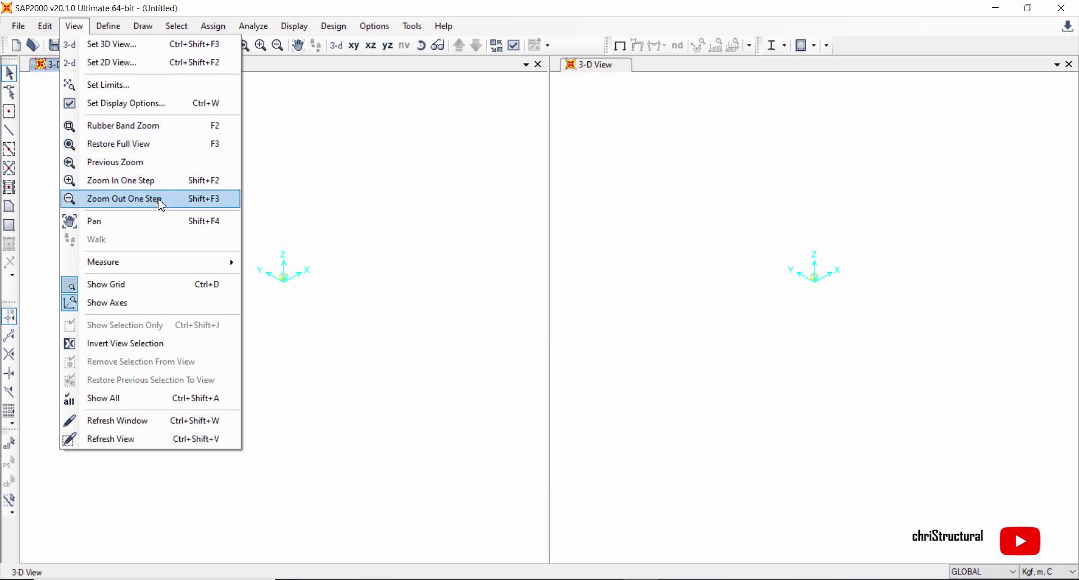
{"action": "left_click", "coordinate": [294, 26]}
{"action": "left_click", "coordinate": [225, 148]}
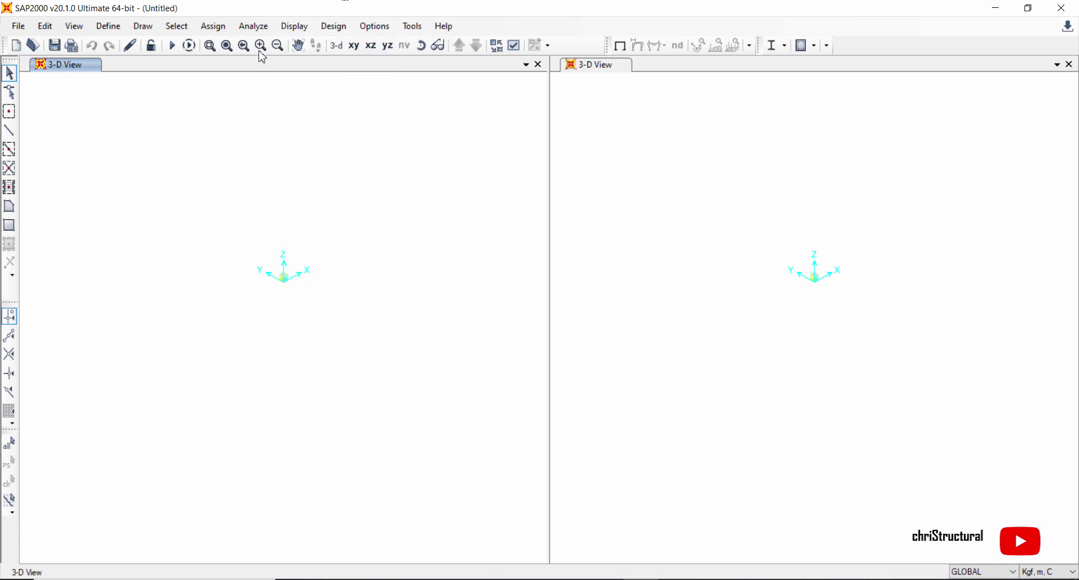
{"action": "left_click", "coordinate": [75, 26]}
{"action": "left_click", "coordinate": [228, 4]}
- Hide the global axes in the first 3-D view and show them again
{"action": "left_click", "coordinate": [74, 26]}
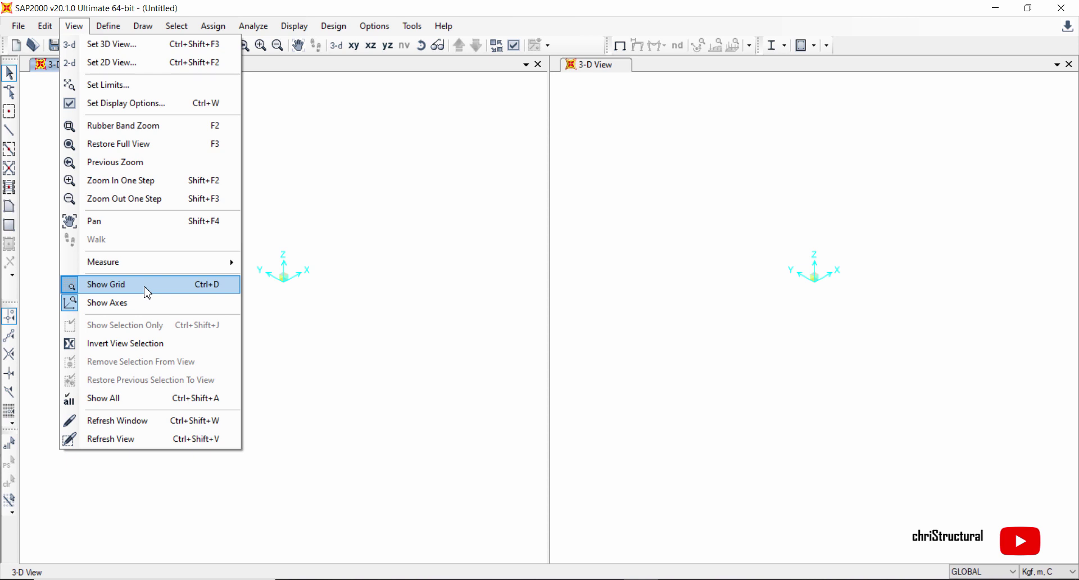
{"action": "left_click", "coordinate": [109, 302]}
{"action": "left_click", "coordinate": [74, 26]}
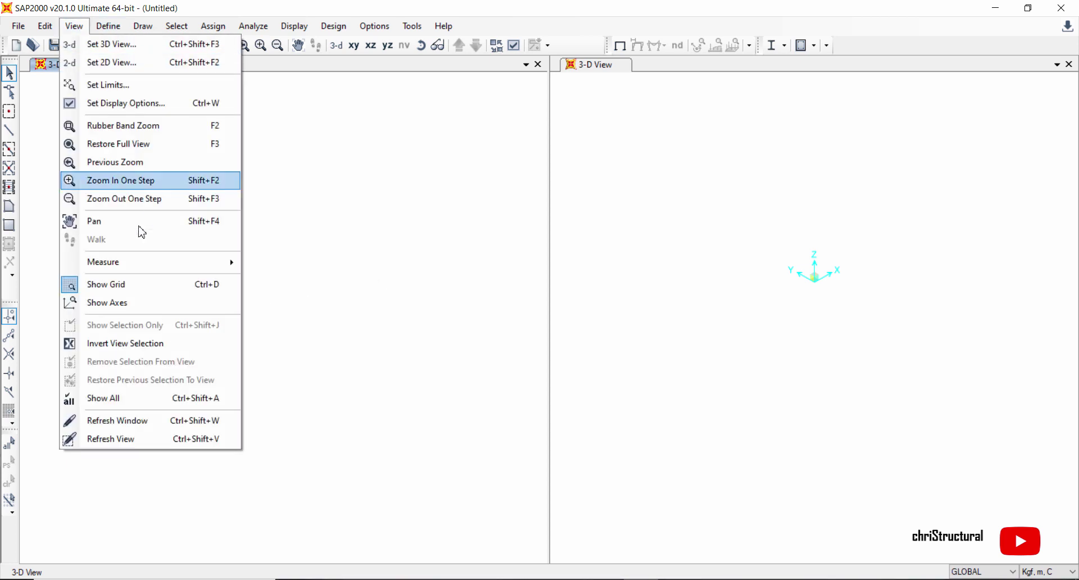
{"action": "left_click", "coordinate": [116, 304]}
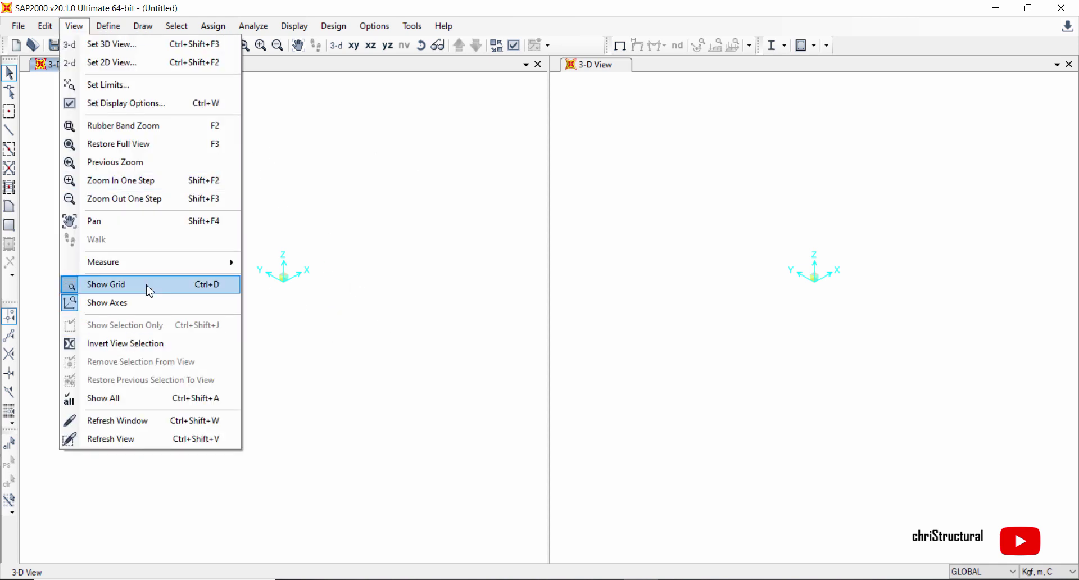
- Review the commands for defining model data, including the section property types, load patterns and moving load options
{"action": "left_click", "coordinate": [108, 27]}
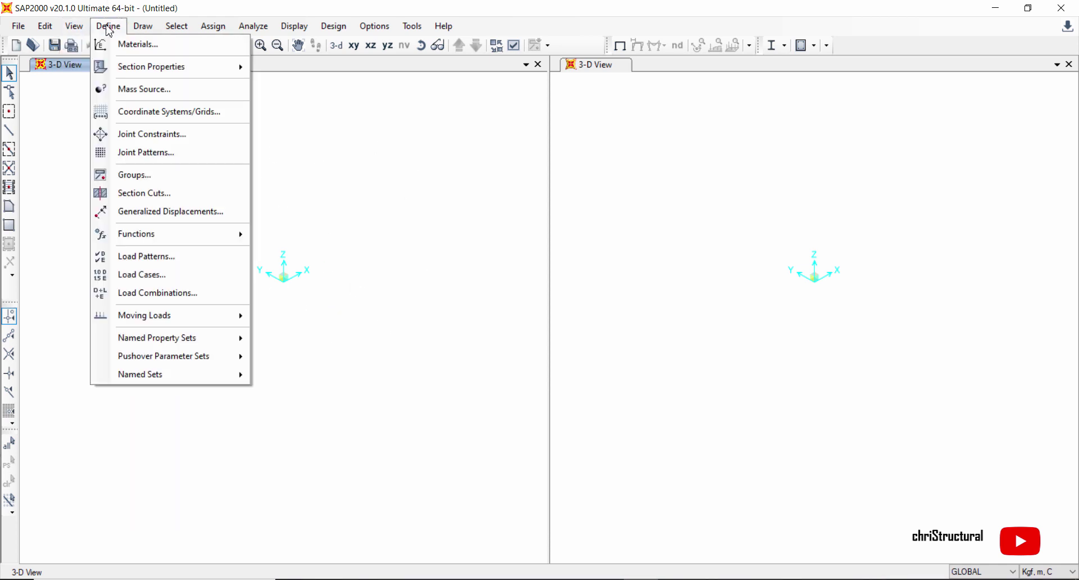
{"action": "left_click", "coordinate": [77, 31]}
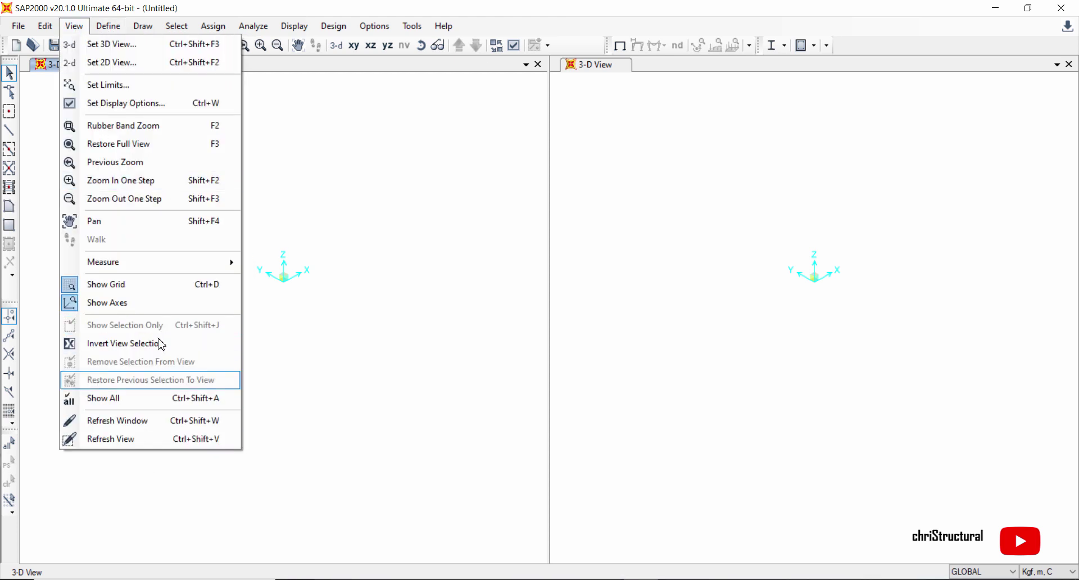
{"action": "left_click", "coordinate": [107, 28]}
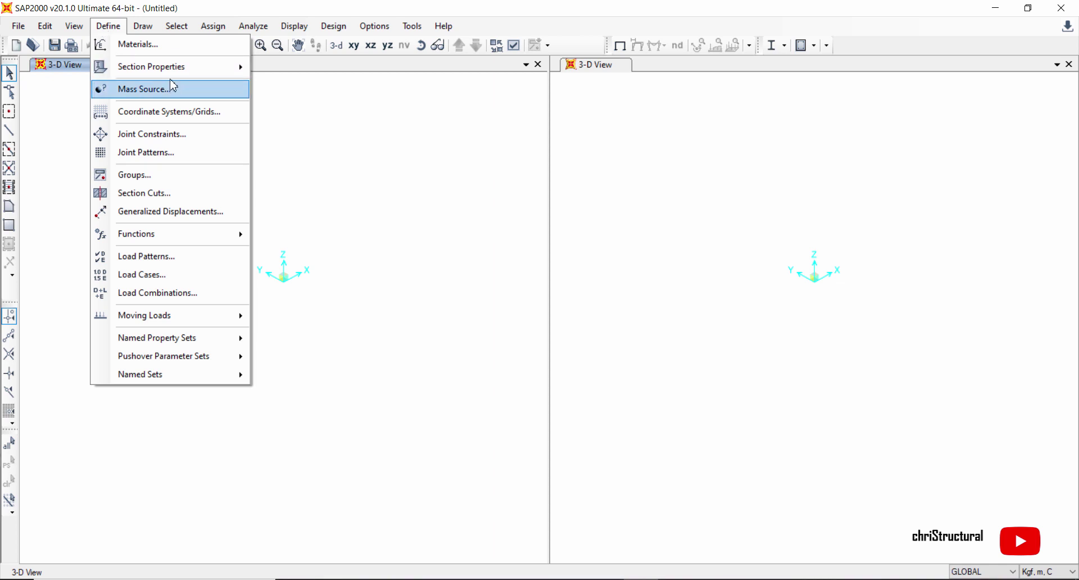
{"action": "mouse_move", "coordinate": [176, 75]}
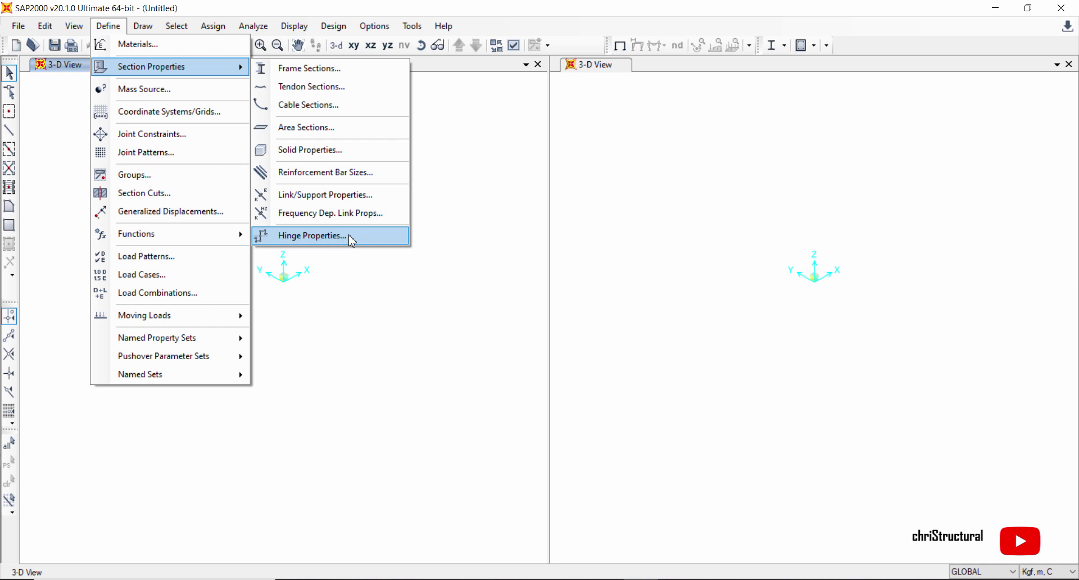
{"action": "key", "text": "Escape"}
{"action": "key", "text": "Escape"}
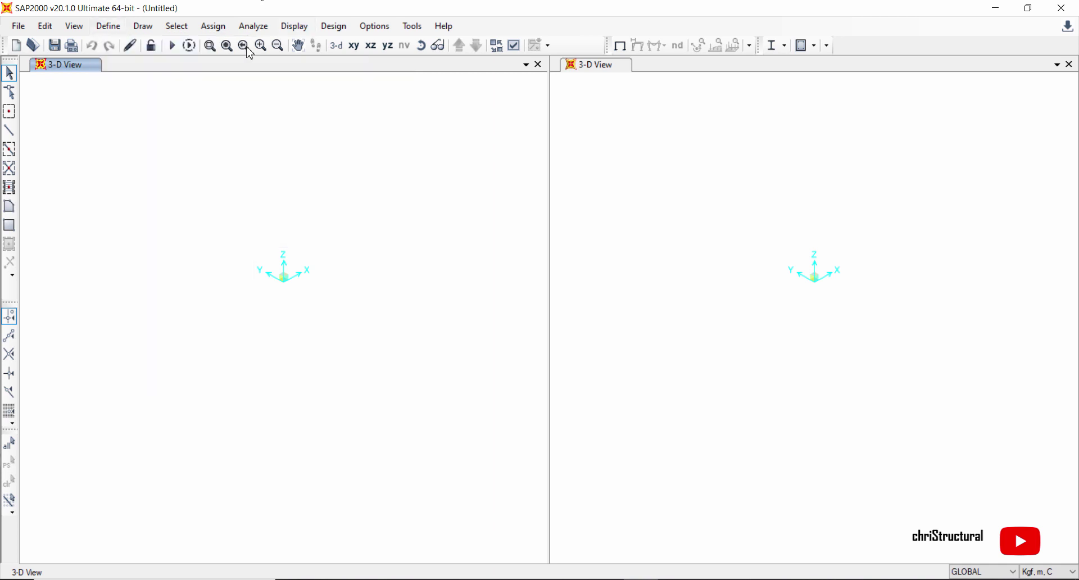
{"action": "left_click", "coordinate": [108, 26]}
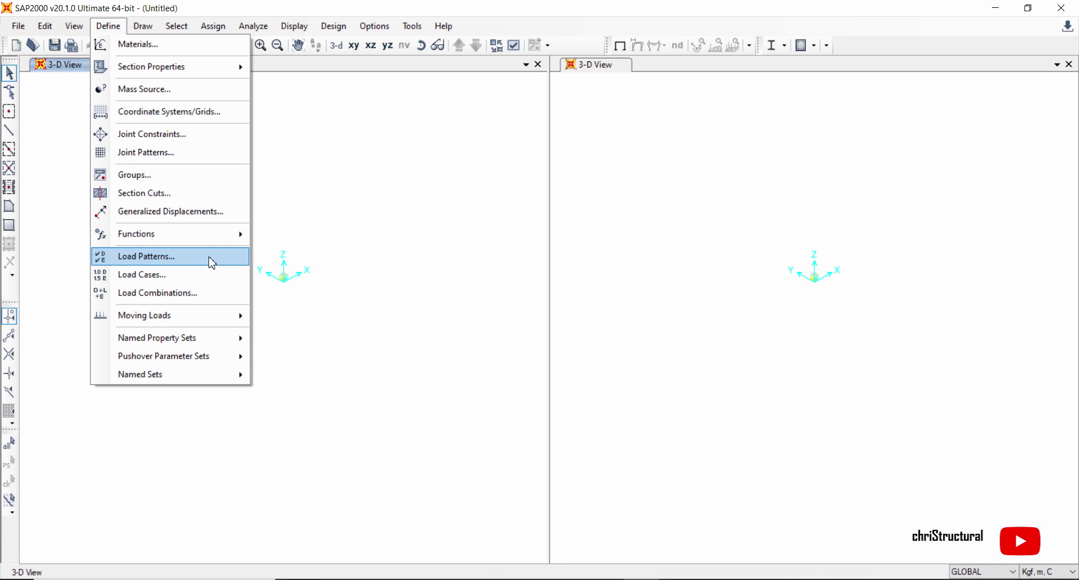
{"action": "mouse_move", "coordinate": [192, 319]}
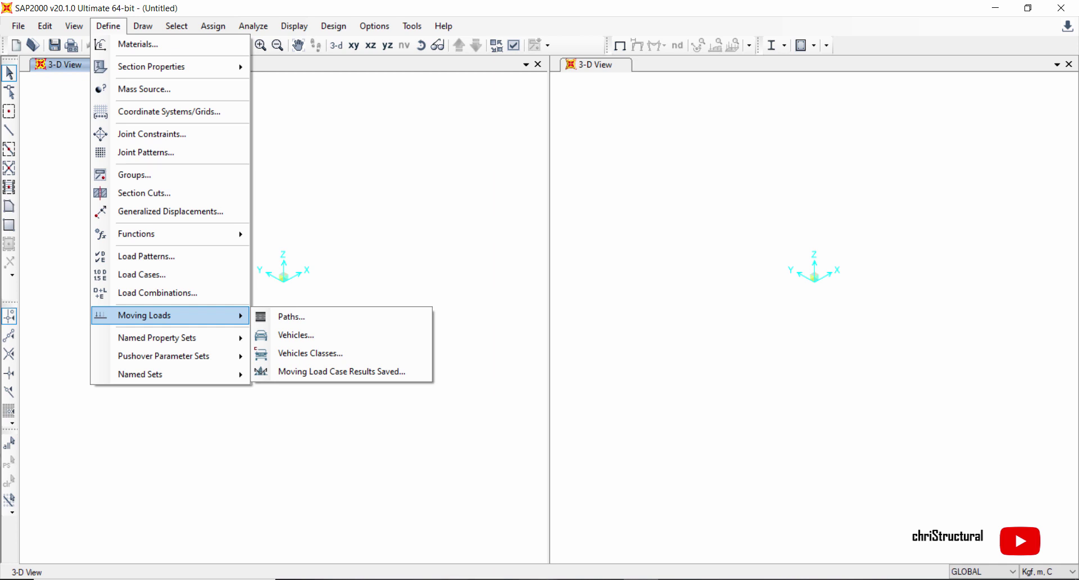
- Switch to the PowerPoint file Curso sap2000.pptx, view the bridge modeling example on slide 3, and return to SAP2000
{"action": "key", "text": "alt+Tab"}
{"action": "scroll", "coordinate": [79, 253], "scroll_direction": "up", "scroll_amount": 1}
{"action": "left_click", "coordinate": [94, 213]}
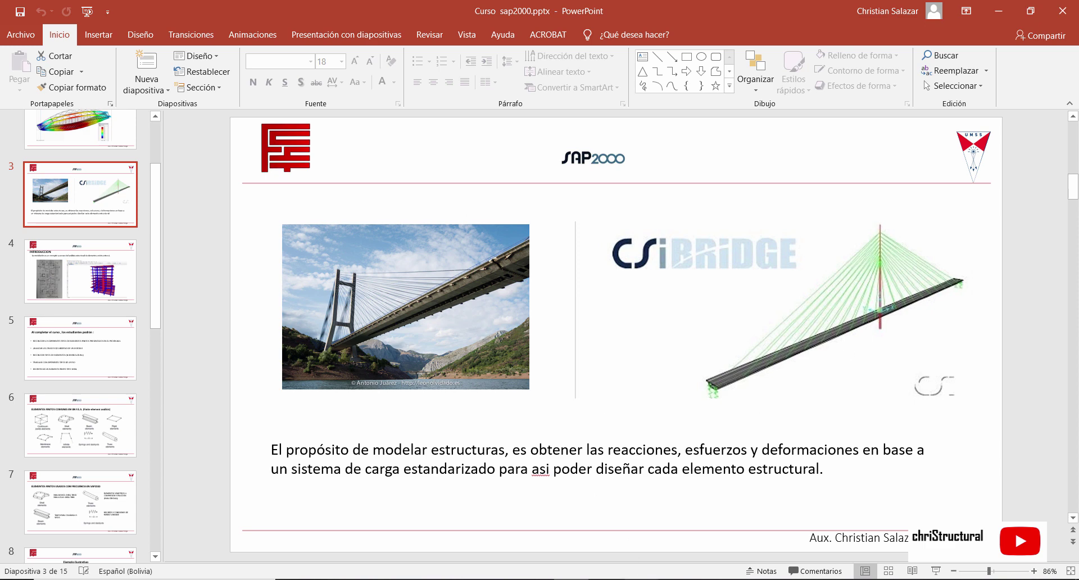
{"action": "mouse_move", "coordinate": [641, 579]}
{"action": "left_click", "coordinate": [641, 537]}
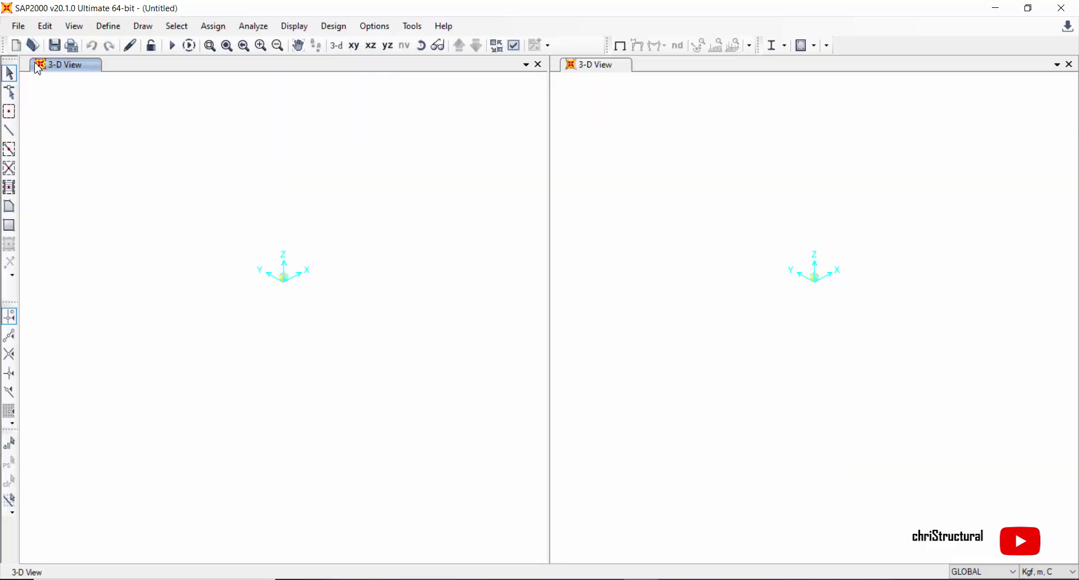
- Review the function types available for definition, such as response spectrum, time history, power spectral density and steady state
{"action": "left_click", "coordinate": [85, 28]}
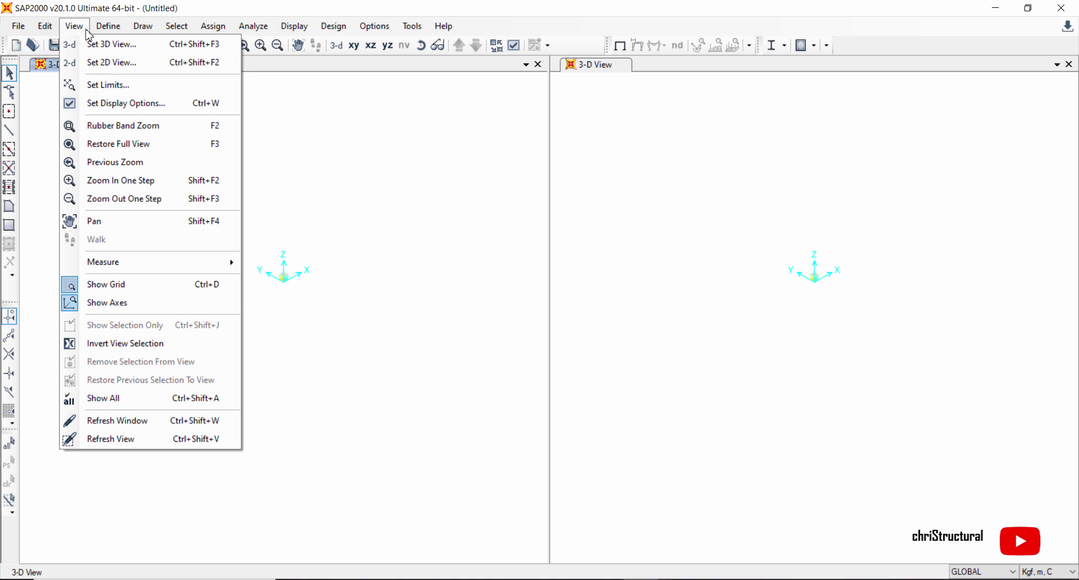
{"action": "left_click", "coordinate": [100, 26]}
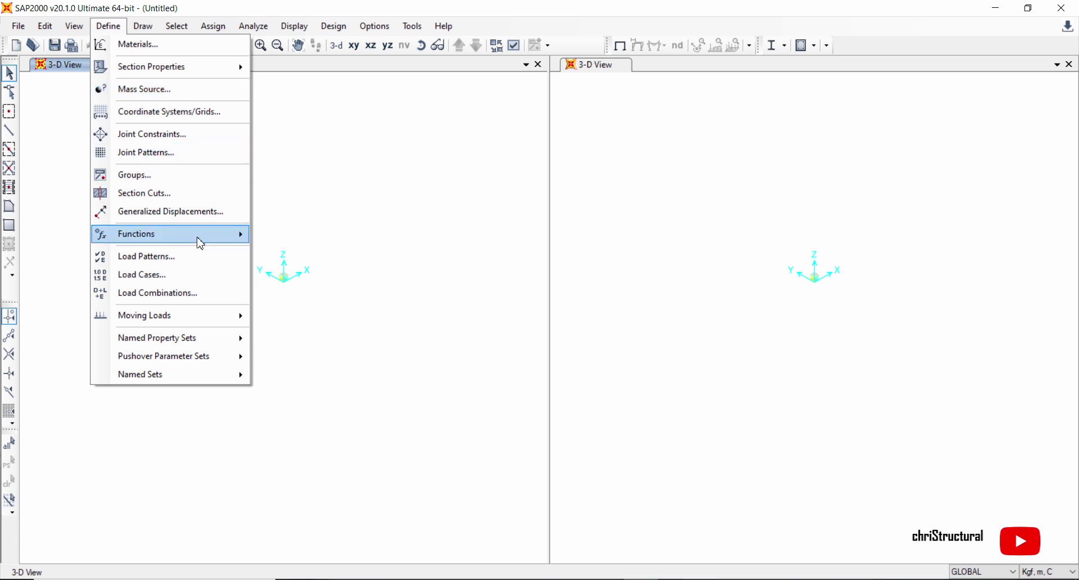
{"action": "mouse_move", "coordinate": [202, 246]}
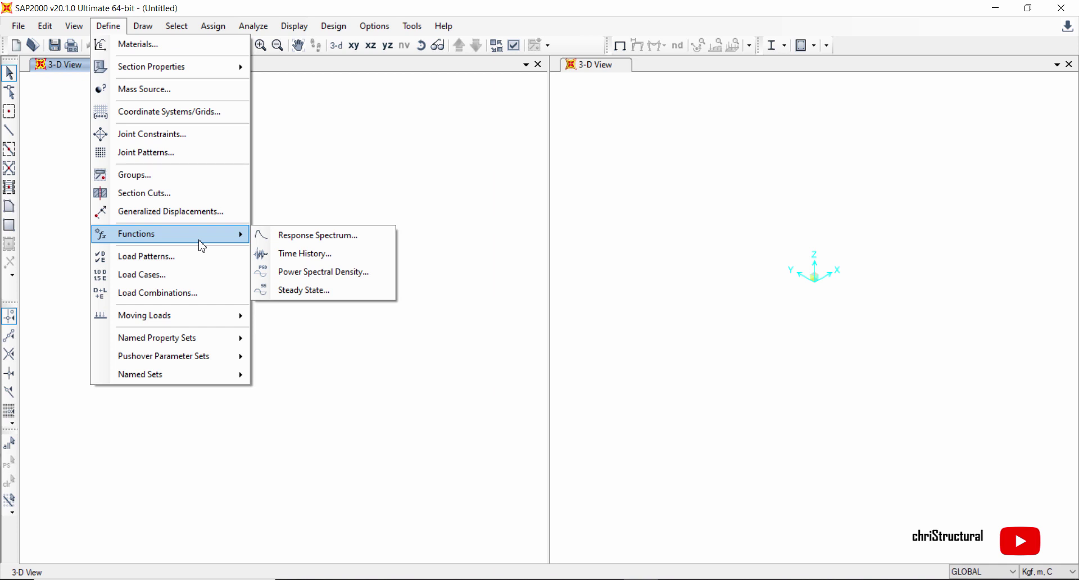
{"action": "key", "text": "Escape"}
{"action": "left_click", "coordinate": [109, 26]}
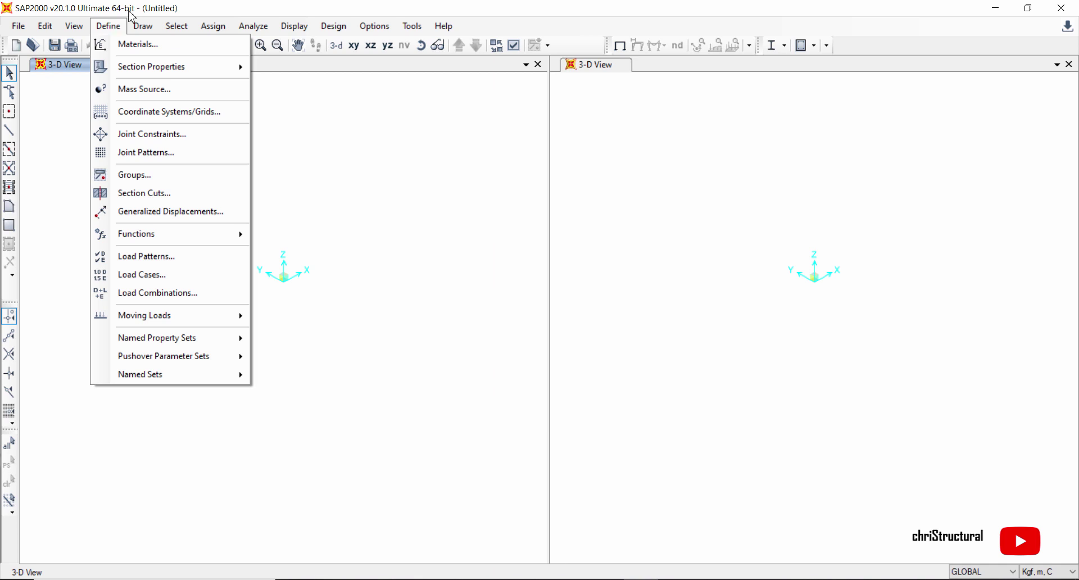
{"action": "mouse_move", "coordinate": [143, 25]}
{"action": "left_click", "coordinate": [205, 154]}
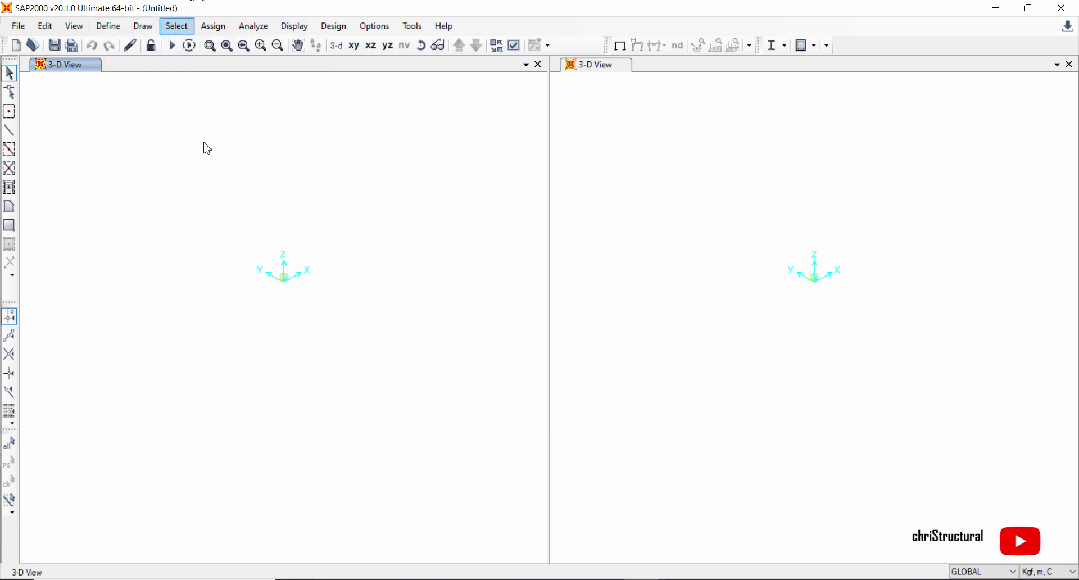
- Review the drawing commands and the selection methods, including coordinate specification, lines parallel to, properties and assignments
{"action": "left_click", "coordinate": [150, 28]}
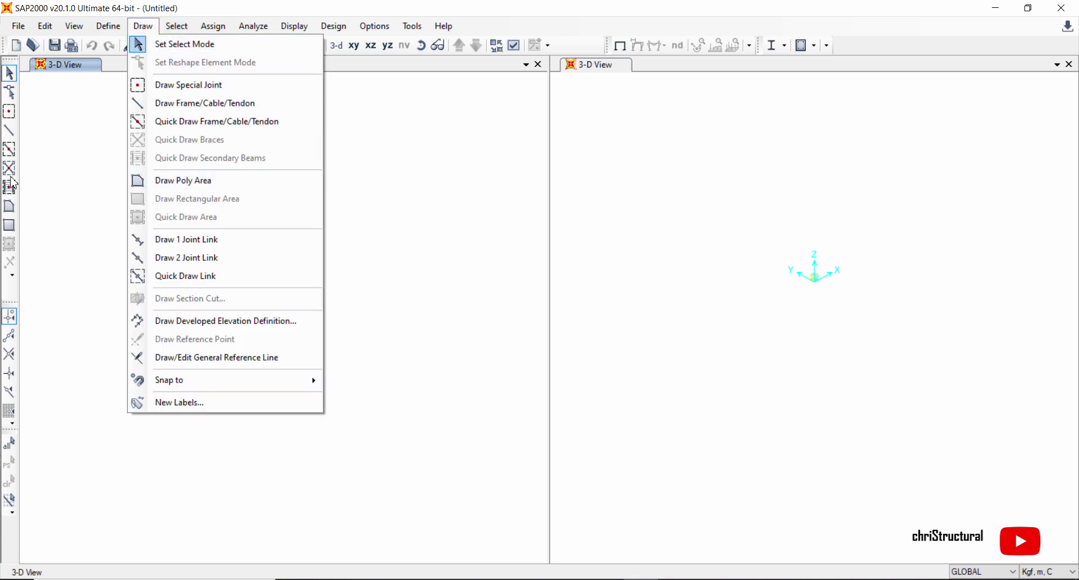
{"action": "left_click", "coordinate": [55, 171]}
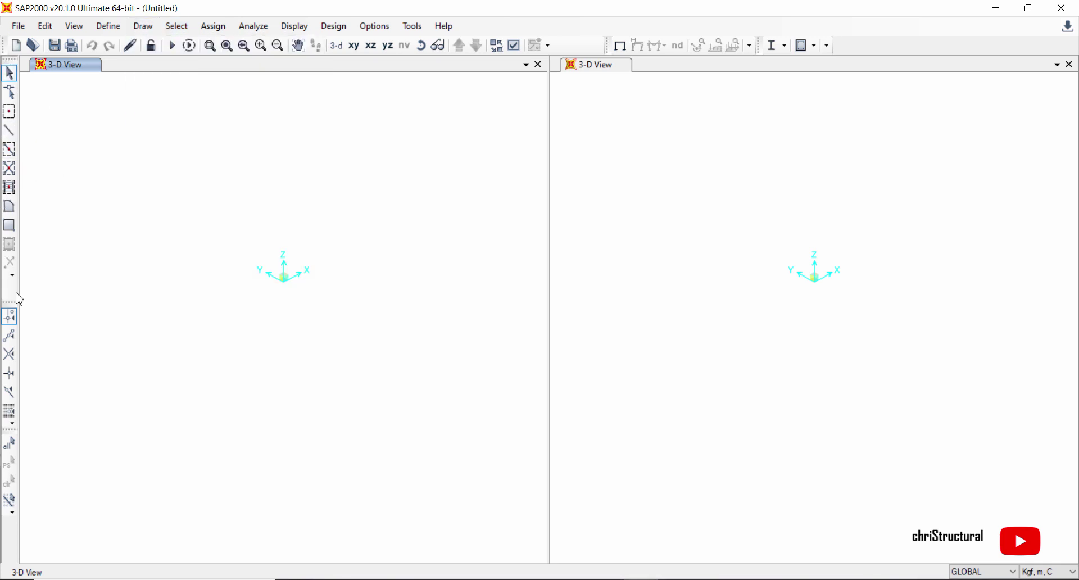
{"action": "left_click", "coordinate": [156, 28]}
{"action": "mouse_move", "coordinate": [178, 29]}
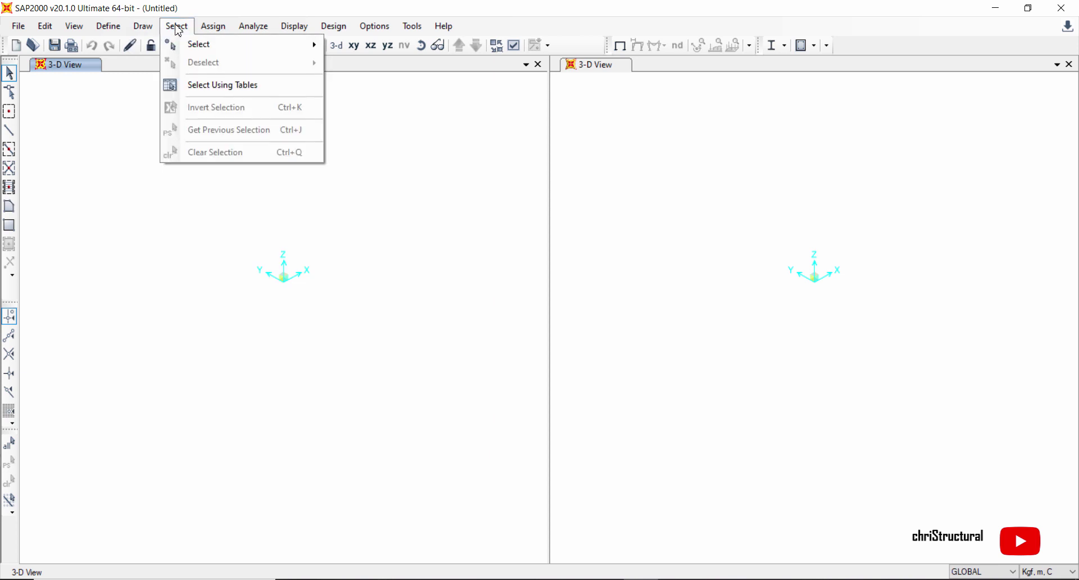
{"action": "mouse_move", "coordinate": [213, 45]}
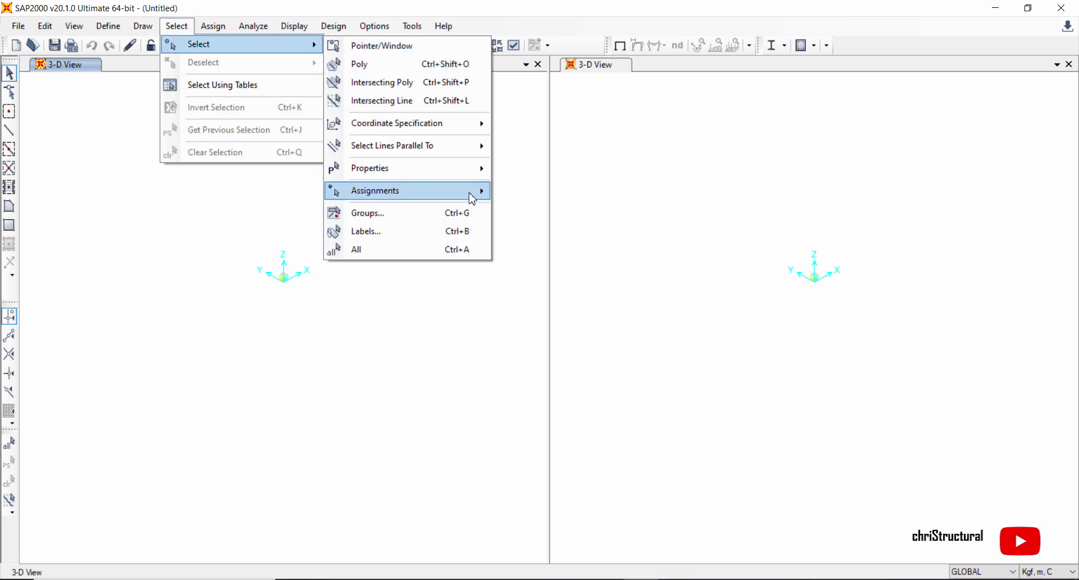
{"action": "mouse_move", "coordinate": [478, 179]}
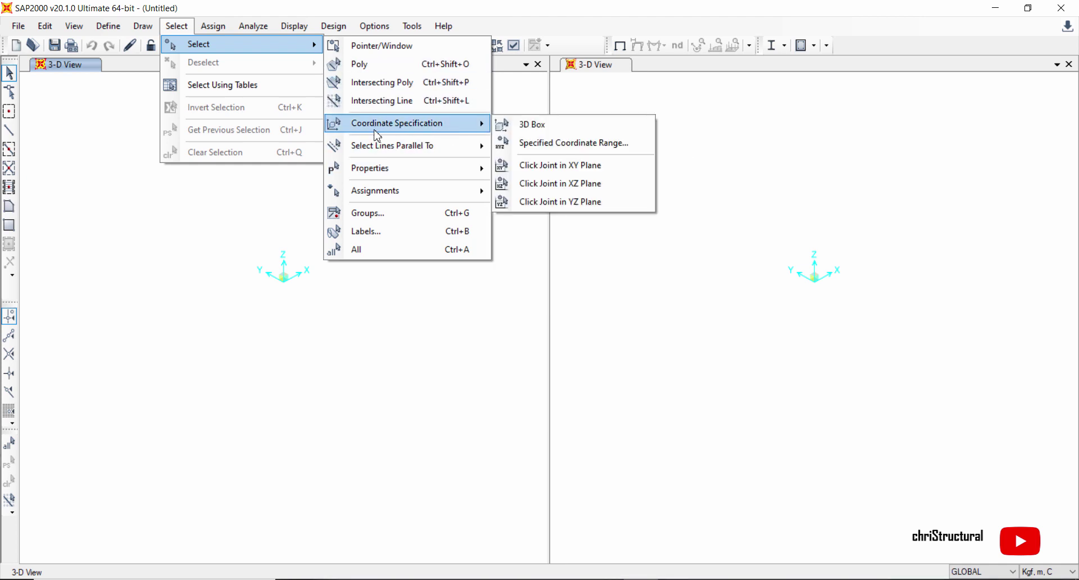
{"action": "left_click", "coordinate": [188, 26]}
{"action": "double_click", "coordinate": [179, 28]}
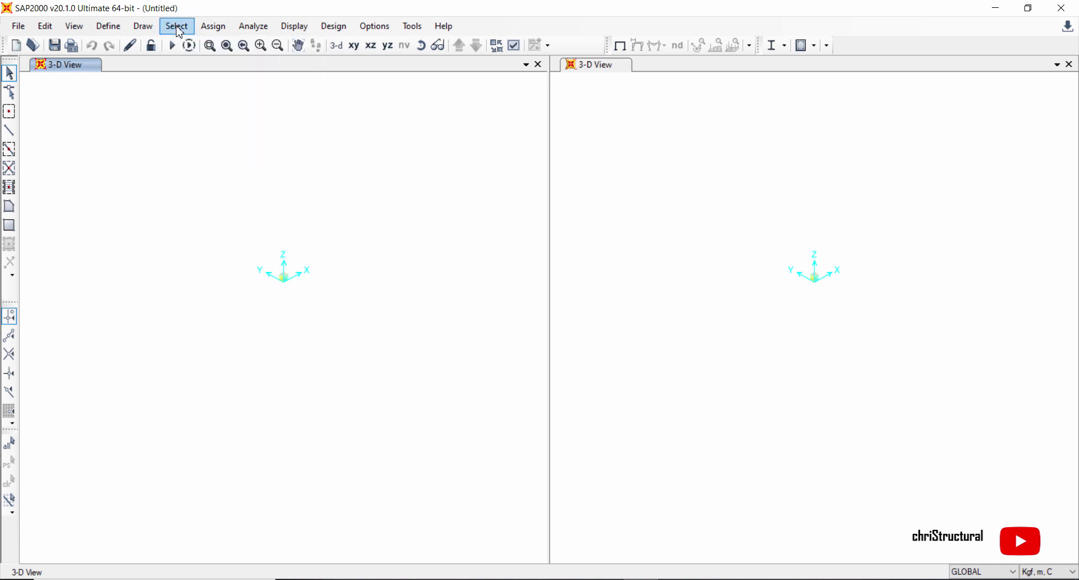
{"action": "left_click", "coordinate": [179, 28]}
{"action": "left_click", "coordinate": [179, 28]}
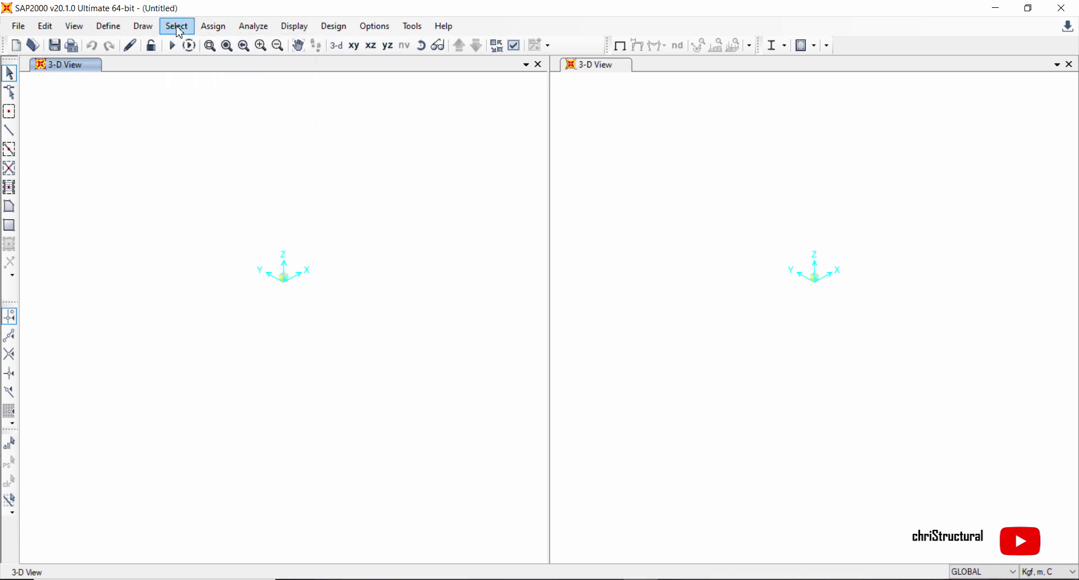
- Review the property assignment commands available for joints, frames, cables and areas
{"action": "left_click", "coordinate": [215, 27]}
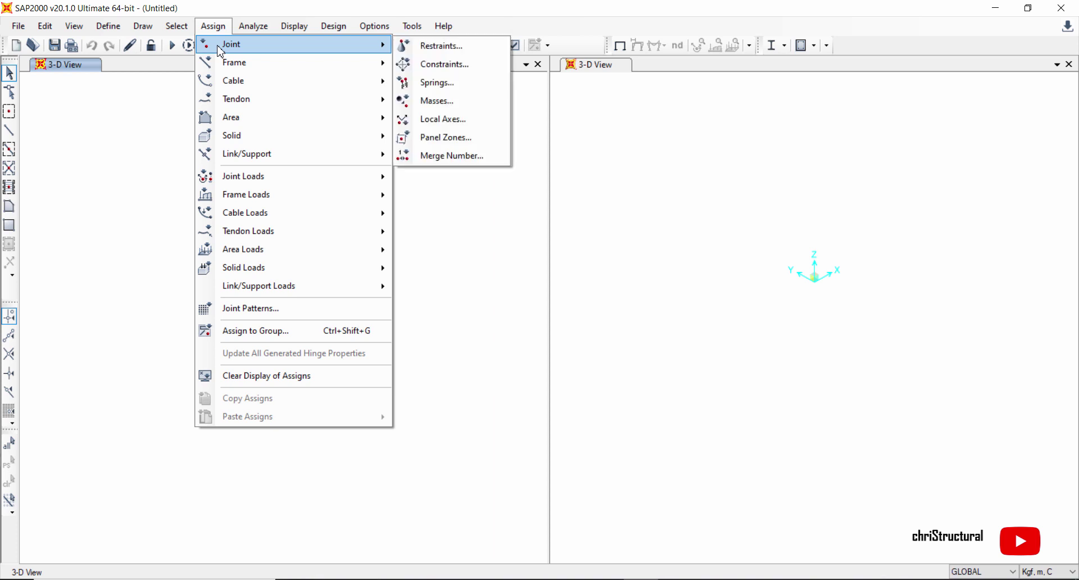
{"action": "mouse_move", "coordinate": [232, 69]}
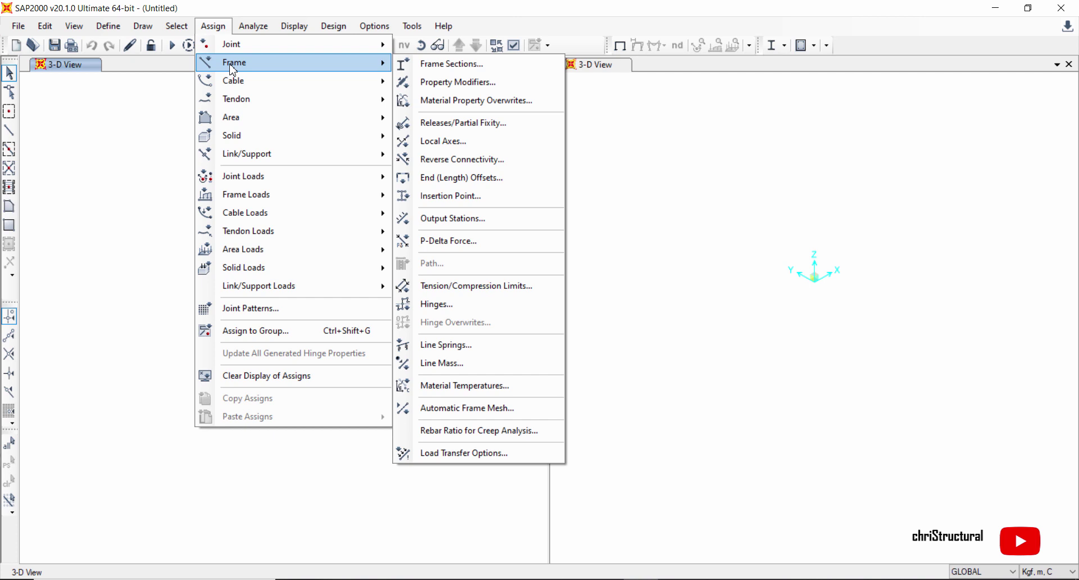
{"action": "mouse_move", "coordinate": [245, 87]}
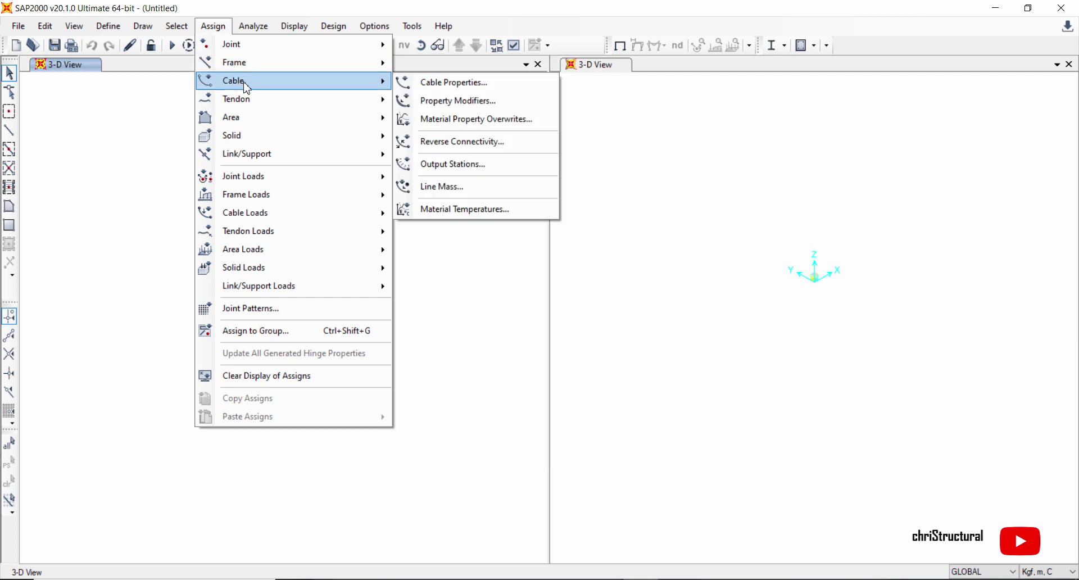
{"action": "mouse_move", "coordinate": [267, 118]}
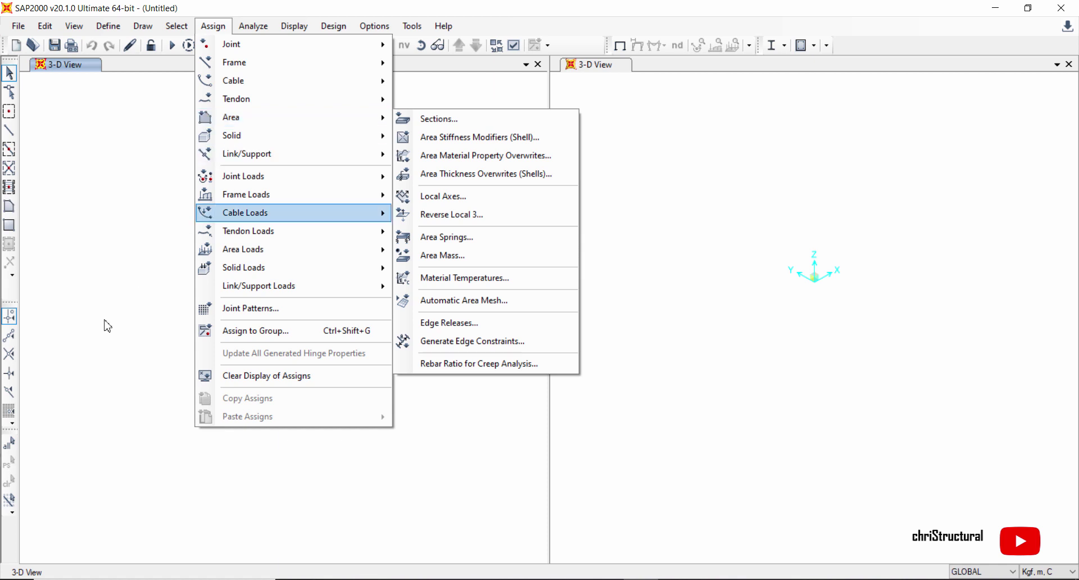
{"action": "left_click", "coordinate": [135, 253]}
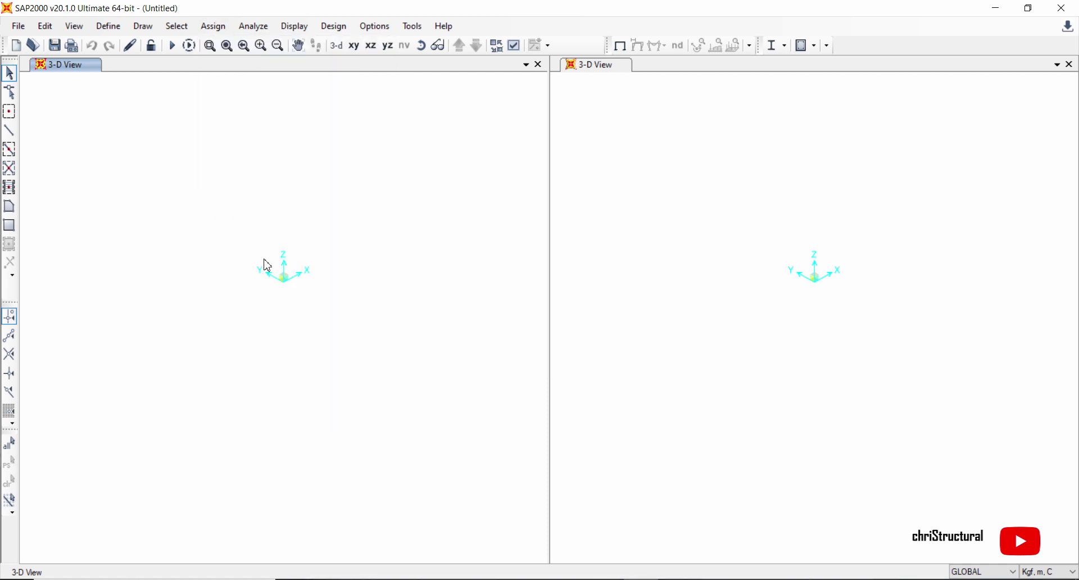
- View the frame section assignment options and close them without assigning a section
{"action": "left_click", "coordinate": [213, 26]}
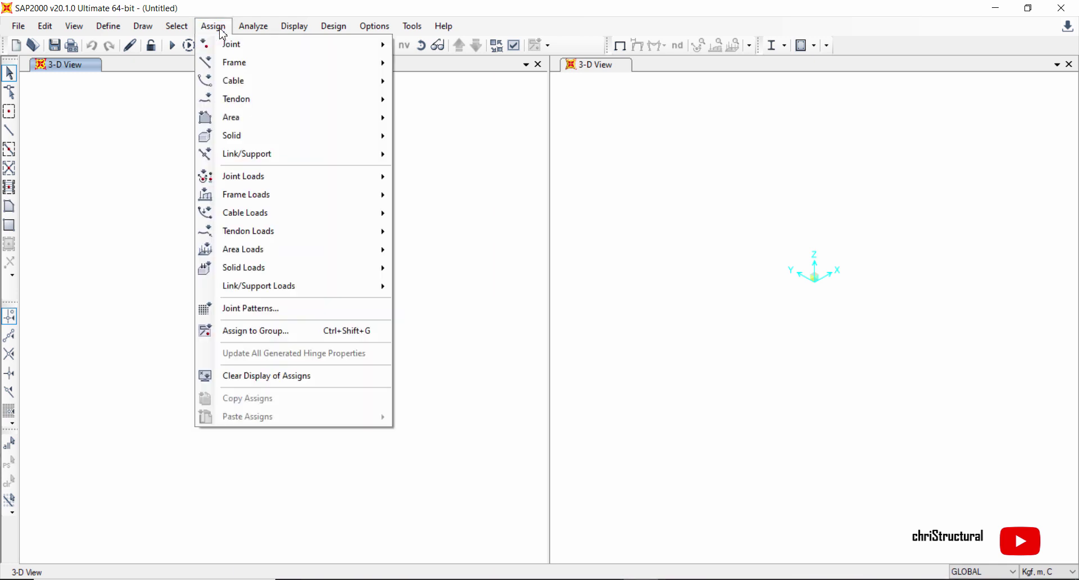
{"action": "mouse_move", "coordinate": [304, 70]}
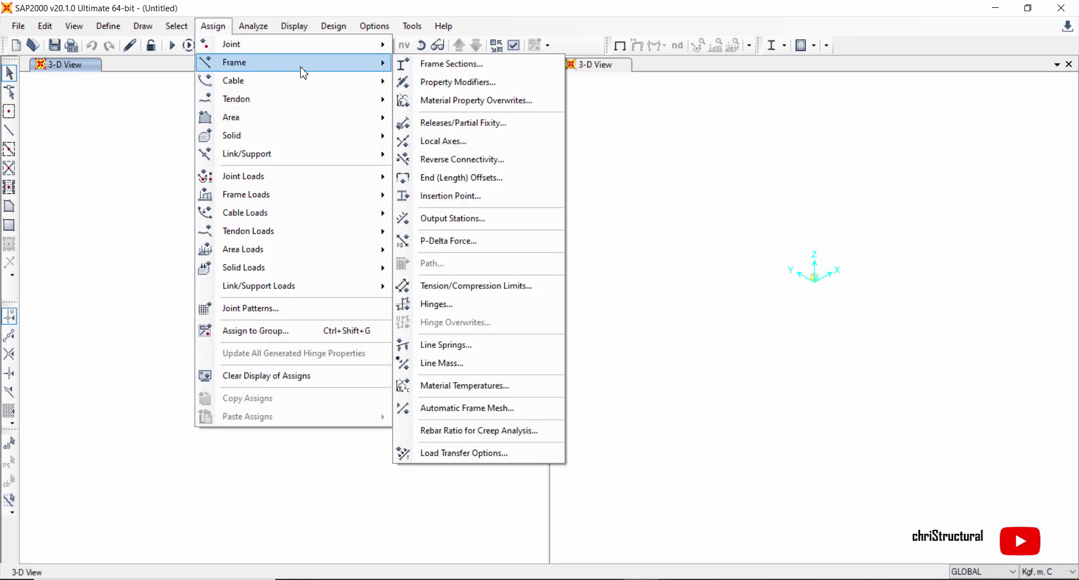
{"action": "left_click", "coordinate": [530, 149]}
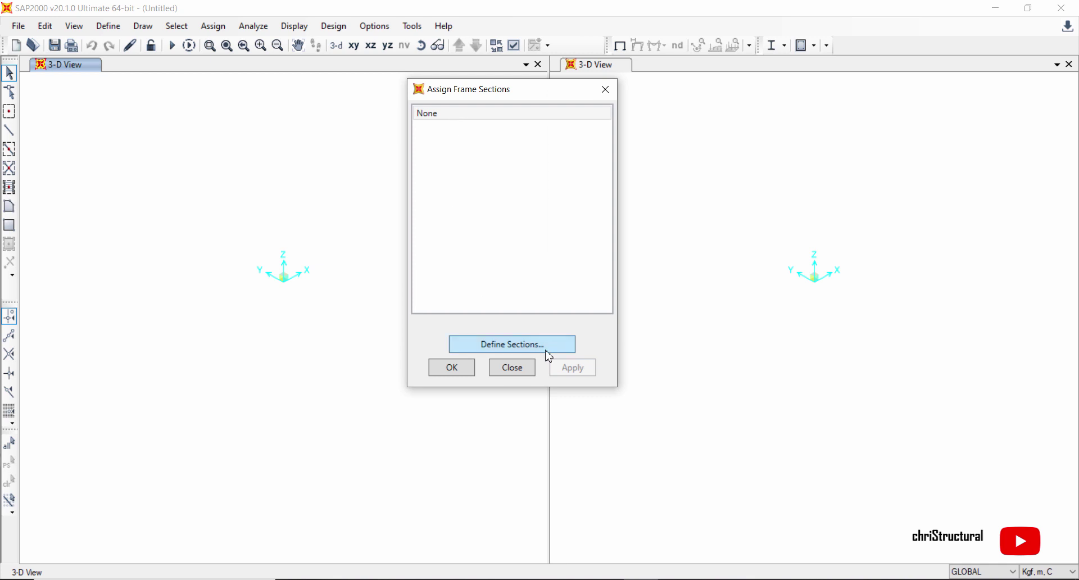
{"action": "left_click", "coordinate": [527, 368]}
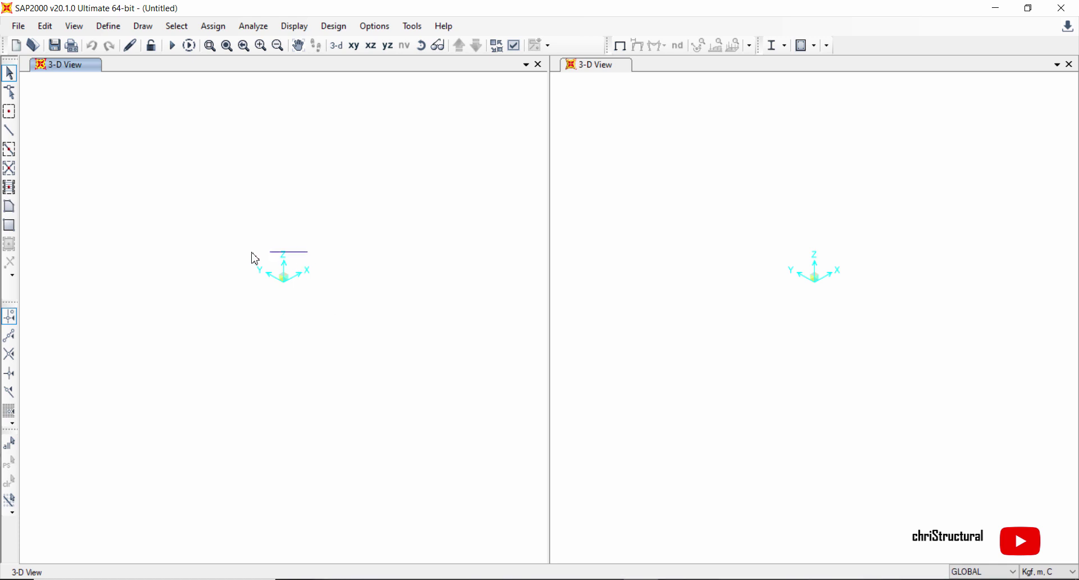
{"action": "left_click", "coordinate": [213, 26]}
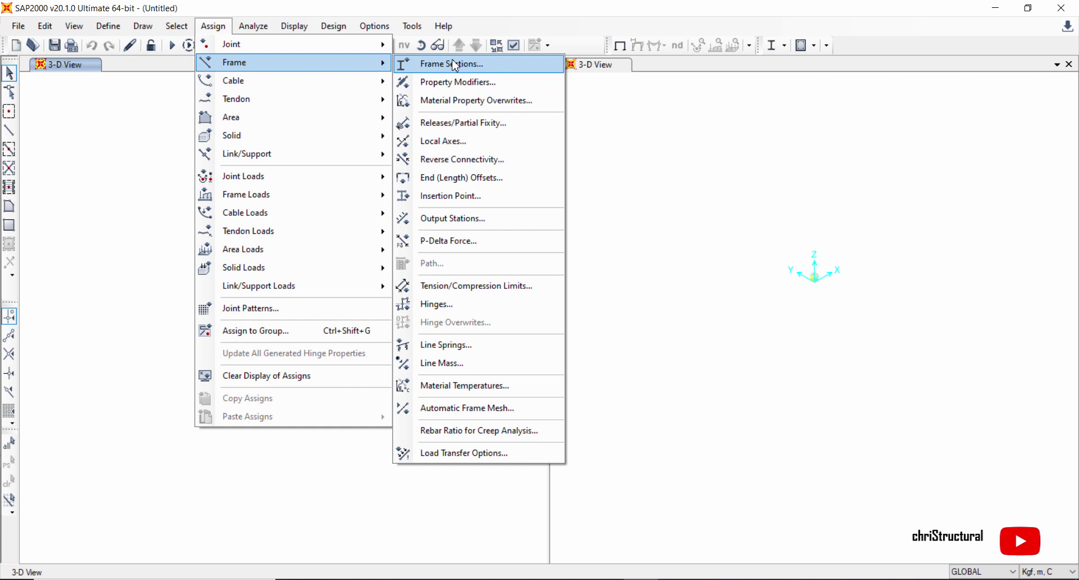
{"action": "left_click", "coordinate": [457, 63]}
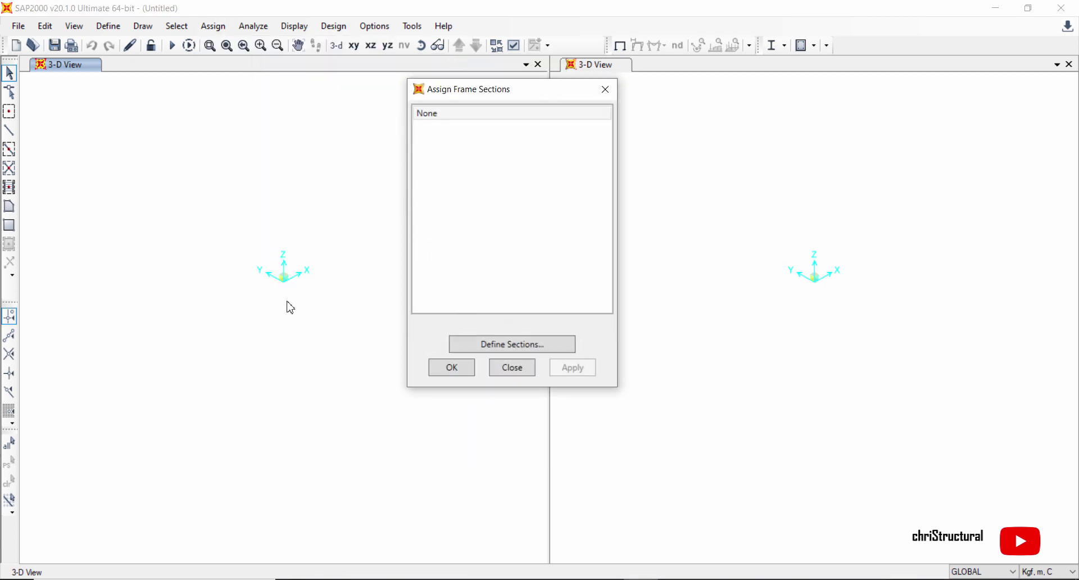
{"action": "left_click", "coordinate": [505, 368]}
- Review the load assignment types for joints, frames, cables, tendons and areas
{"action": "left_click", "coordinate": [213, 26]}
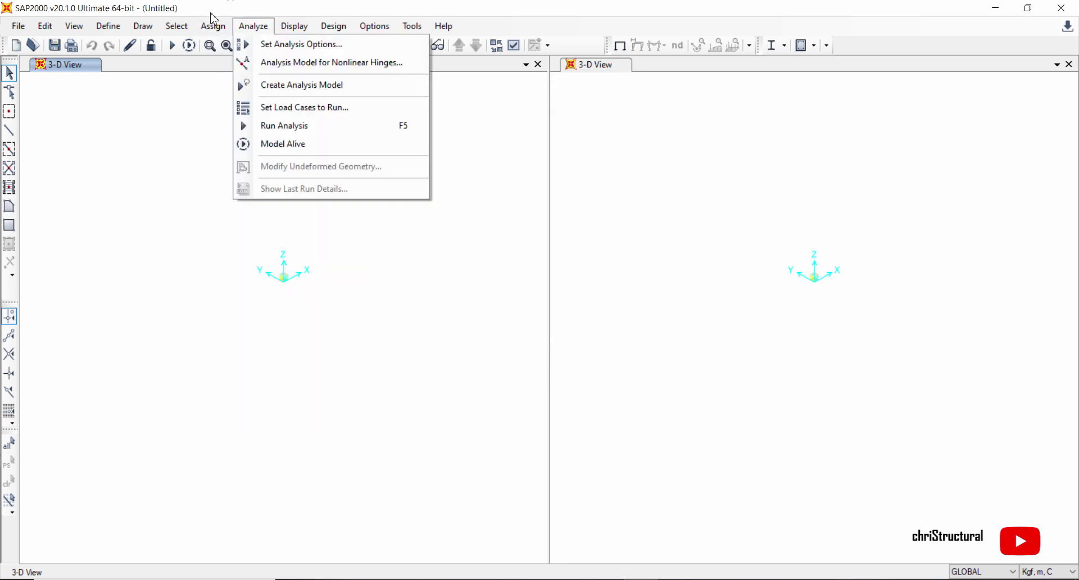
{"action": "left_click", "coordinate": [218, 28]}
{"action": "left_click", "coordinate": [218, 28]}
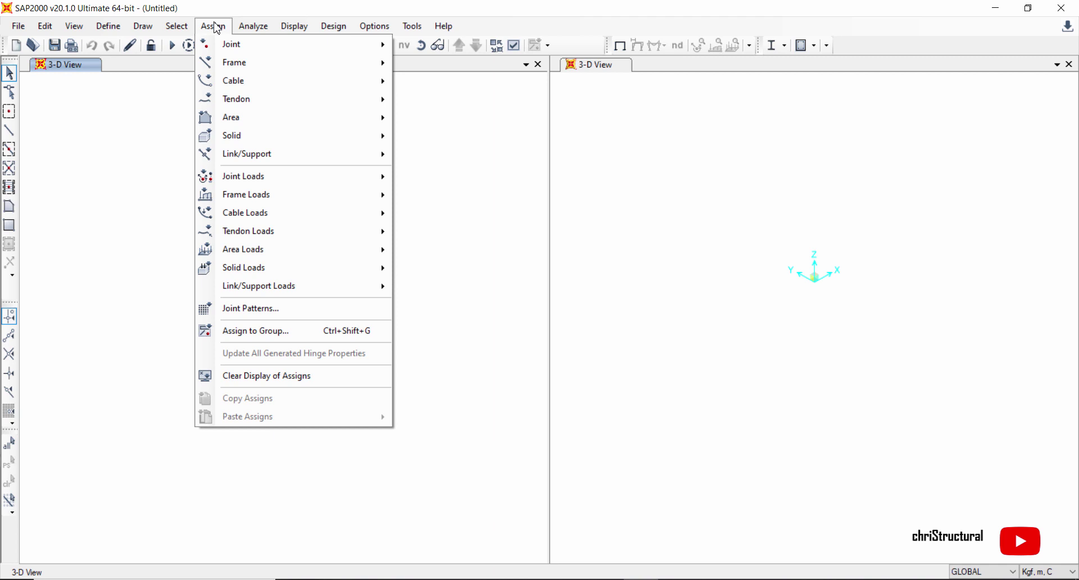
{"action": "mouse_move", "coordinate": [320, 176]}
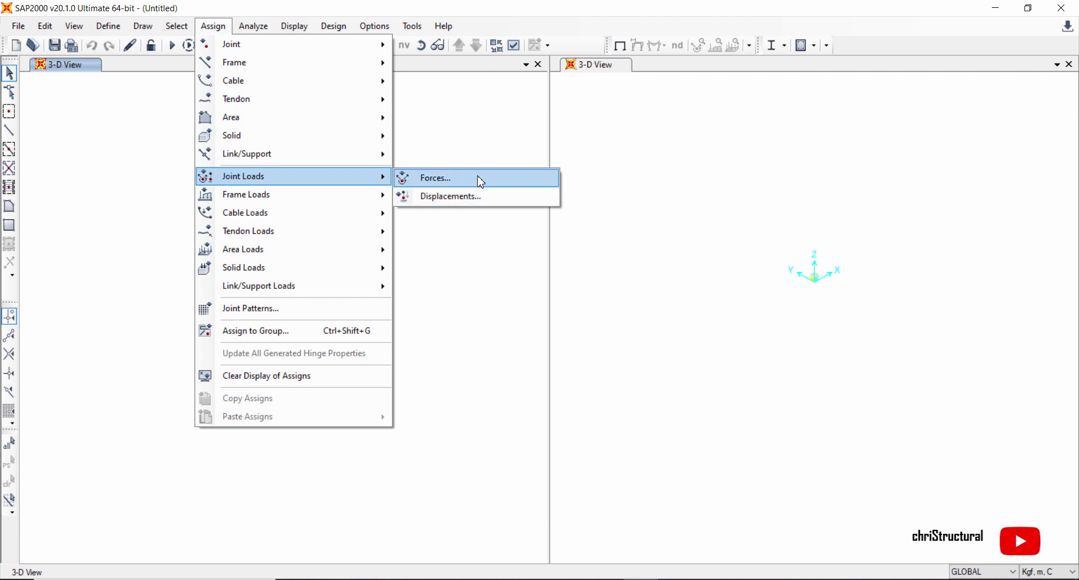
{"action": "mouse_move", "coordinate": [365, 197]}
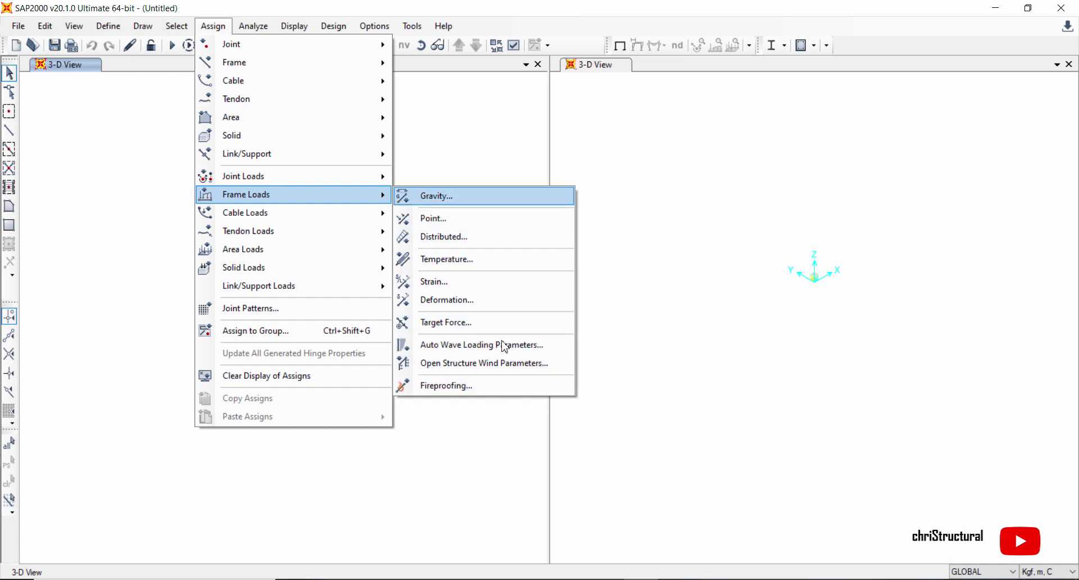
{"action": "mouse_move", "coordinate": [298, 216]}
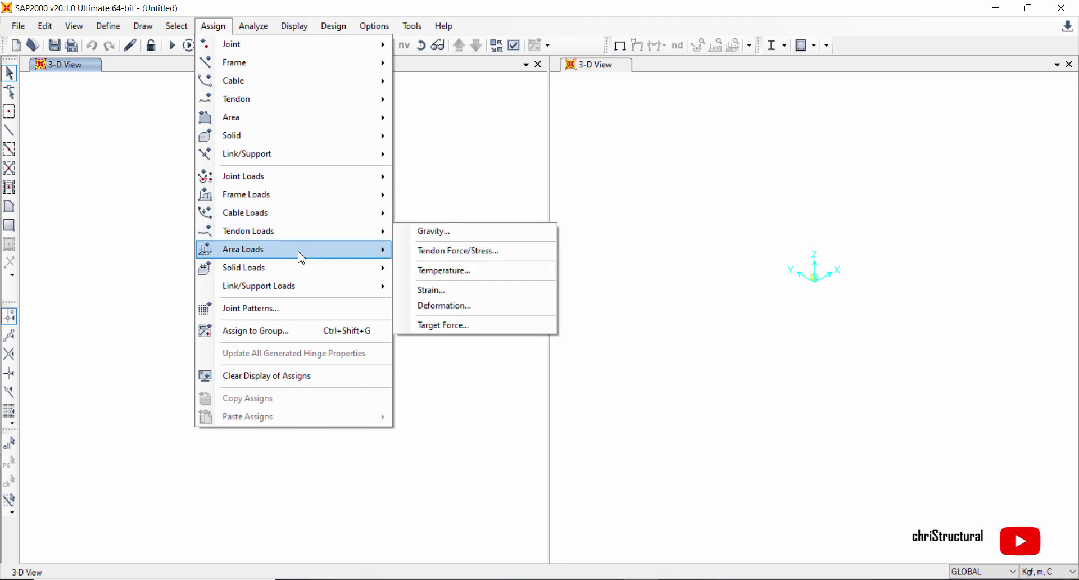
{"action": "mouse_move", "coordinate": [299, 253]}
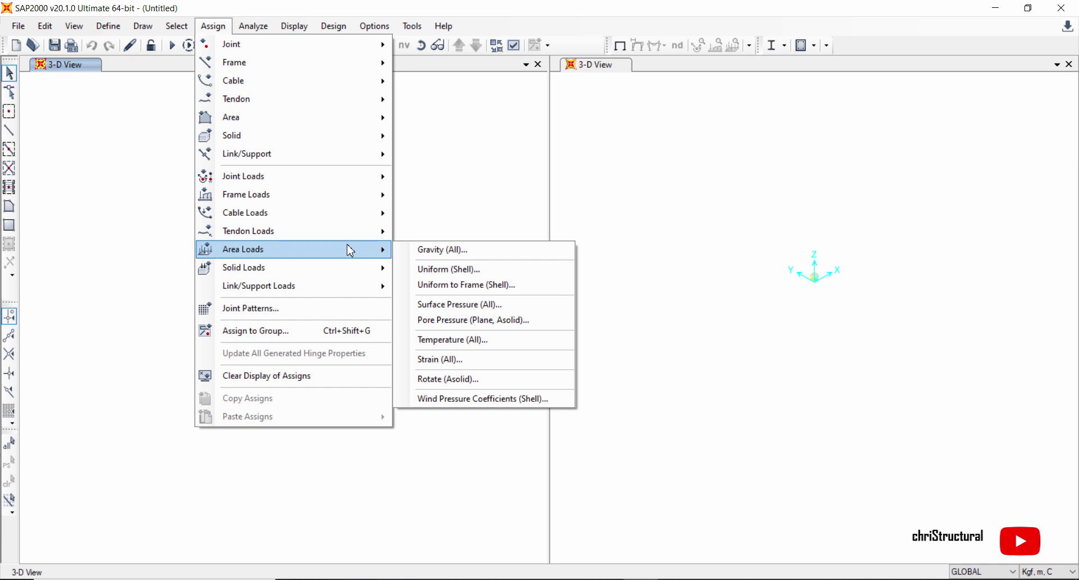
{"action": "mouse_move", "coordinate": [358, 294]}
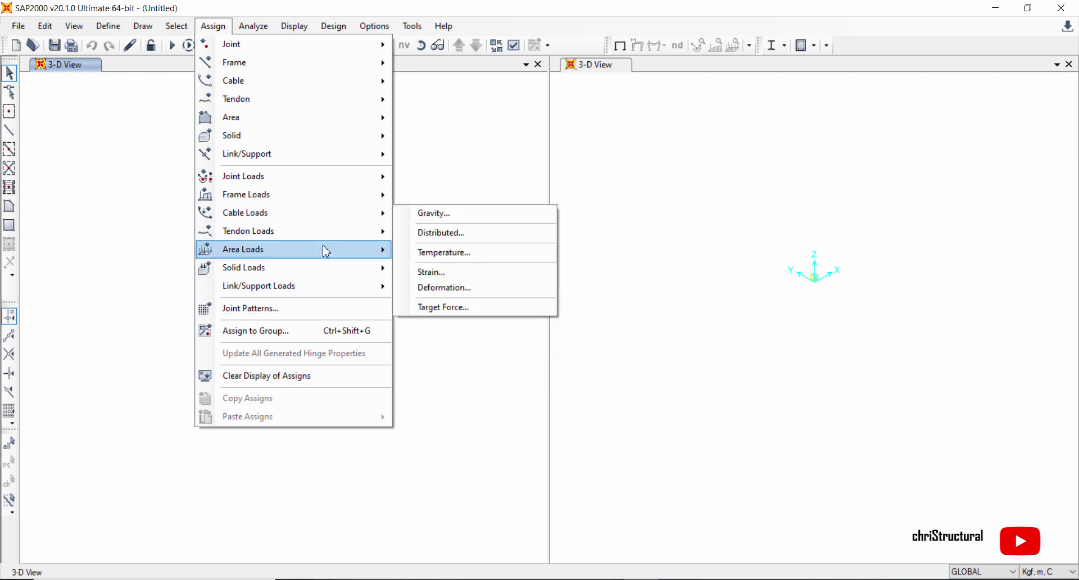
- Examine the joint pattern assignment settings and the available pattern names, and close them without assigning anything
{"action": "left_click", "coordinate": [316, 311]}
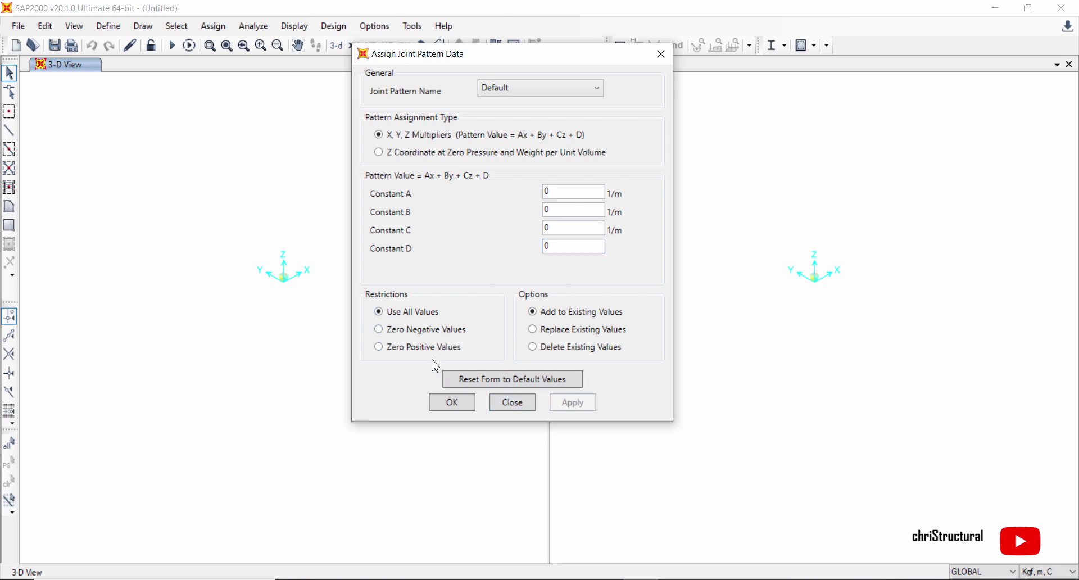
{"action": "left_click", "coordinate": [560, 94]}
{"action": "left_click", "coordinate": [562, 100]}
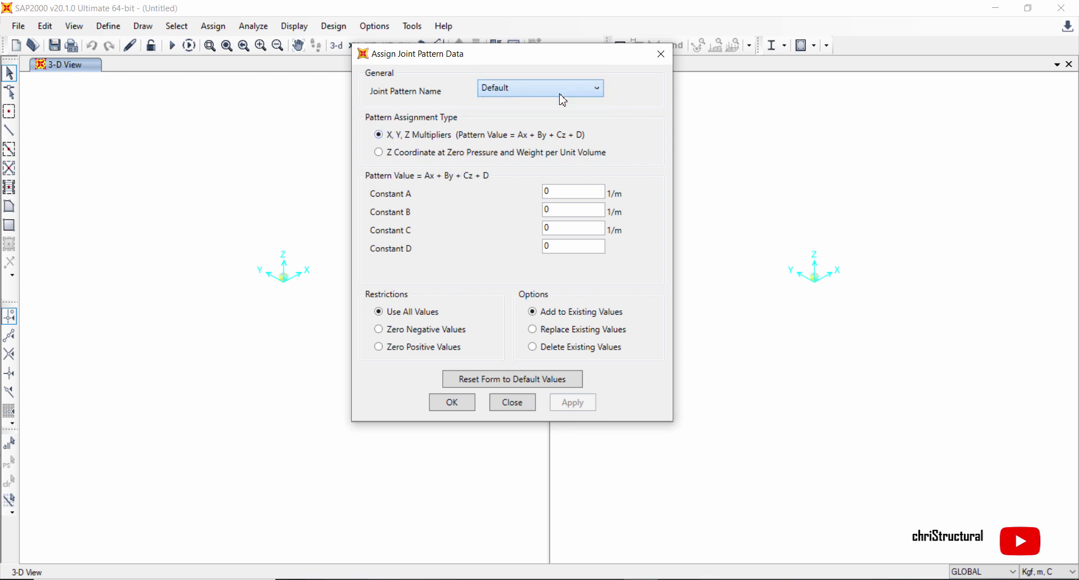
{"action": "left_click", "coordinate": [531, 410]}
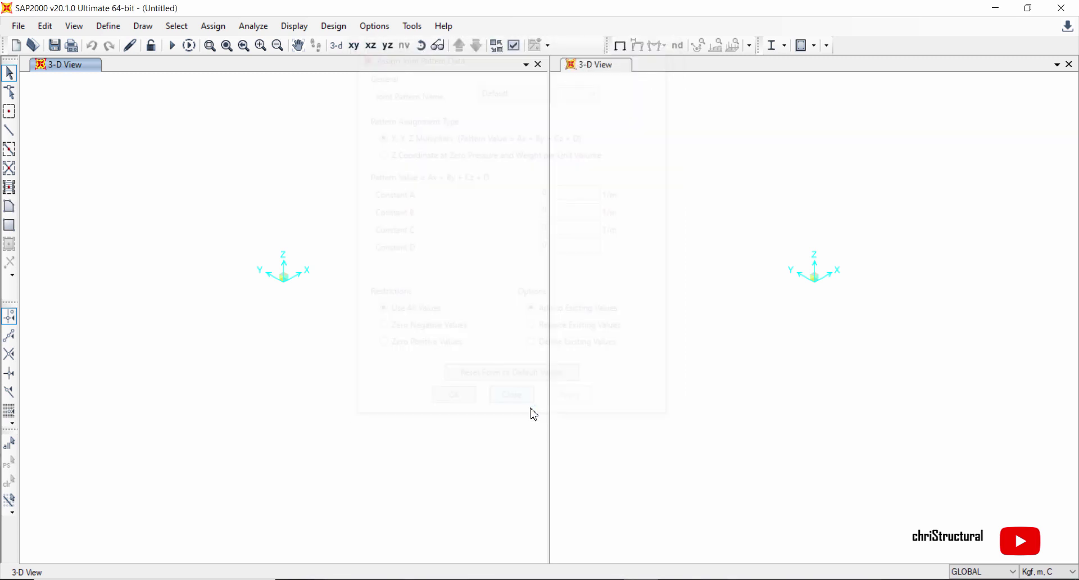
{"action": "left_click", "coordinate": [209, 29]}
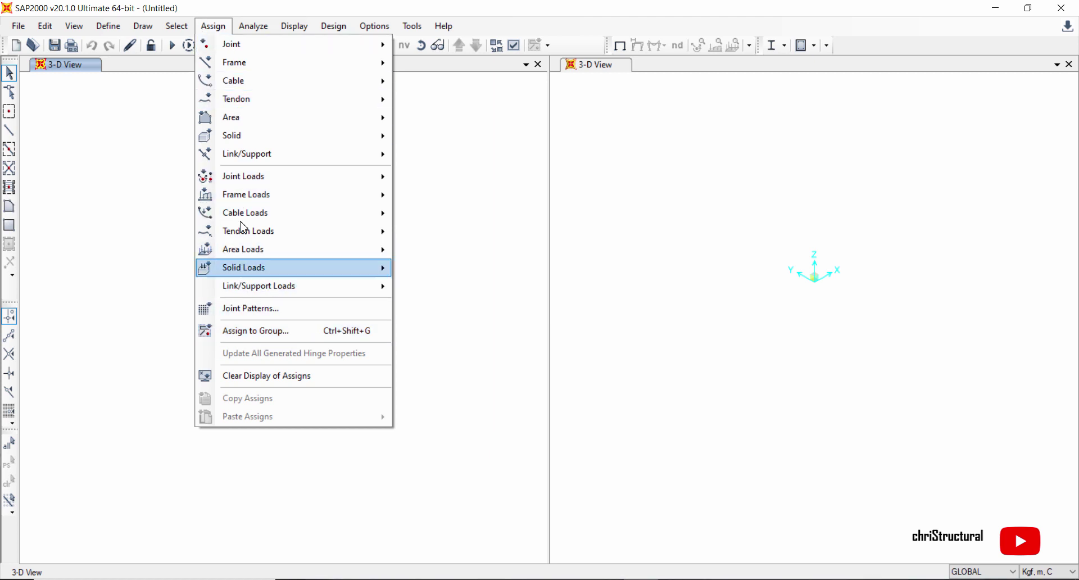
{"action": "left_click", "coordinate": [225, 26]}
- Compare the degrees of freedom set by the Space Frame, Plane Frame, Plane Grid and Space Truss presets, and close the analysis options without applying them
{"action": "left_click", "coordinate": [254, 27]}
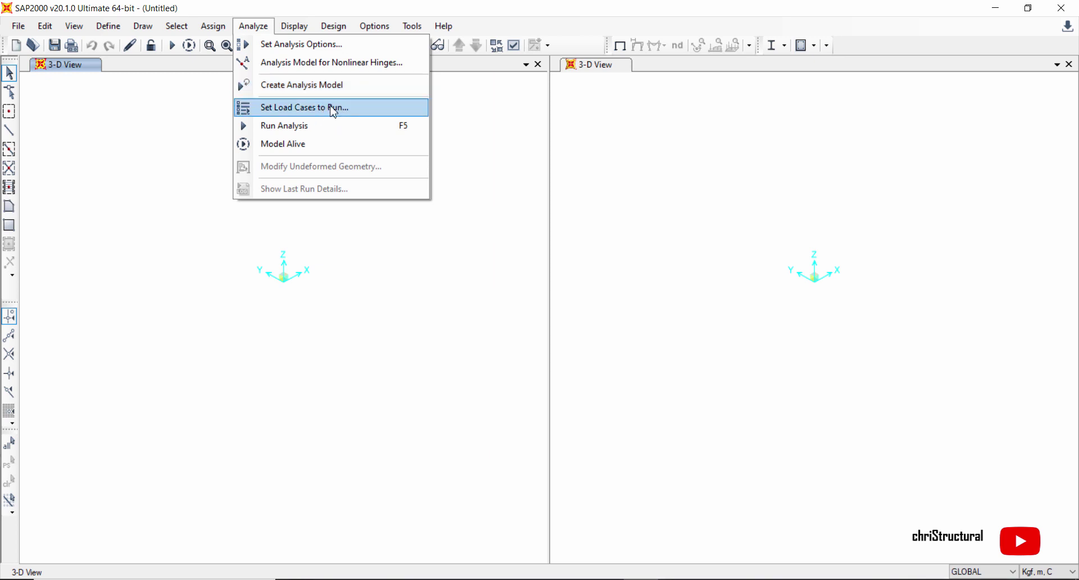
{"action": "left_click", "coordinate": [301, 45]}
{"action": "left_click", "coordinate": [409, 287]}
{"action": "left_click", "coordinate": [459, 287]}
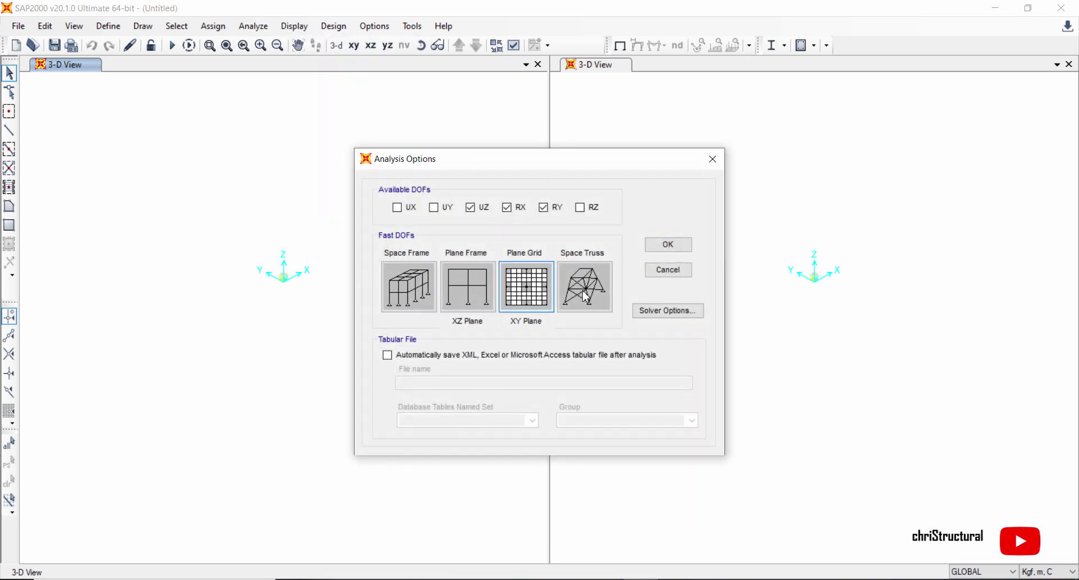
{"action": "left_click", "coordinate": [415, 306]}
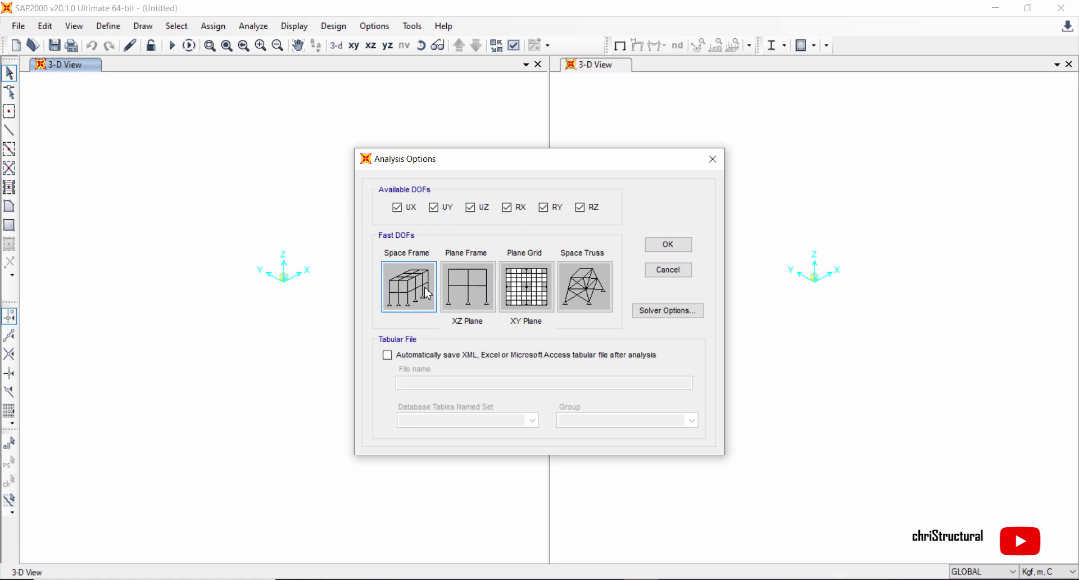
{"action": "left_click", "coordinate": [600, 298]}
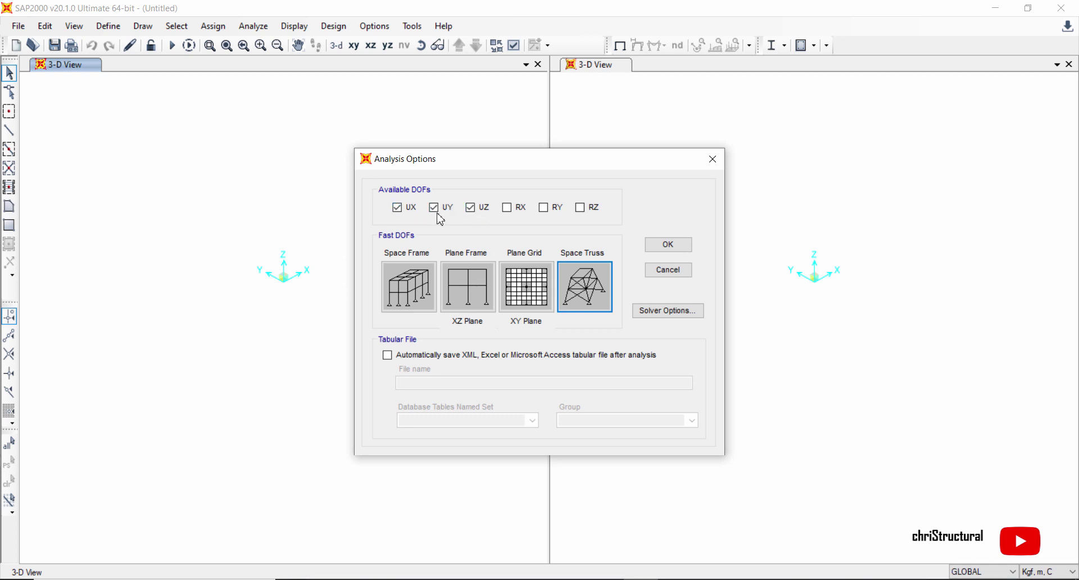
{"action": "left_click", "coordinate": [409, 287]}
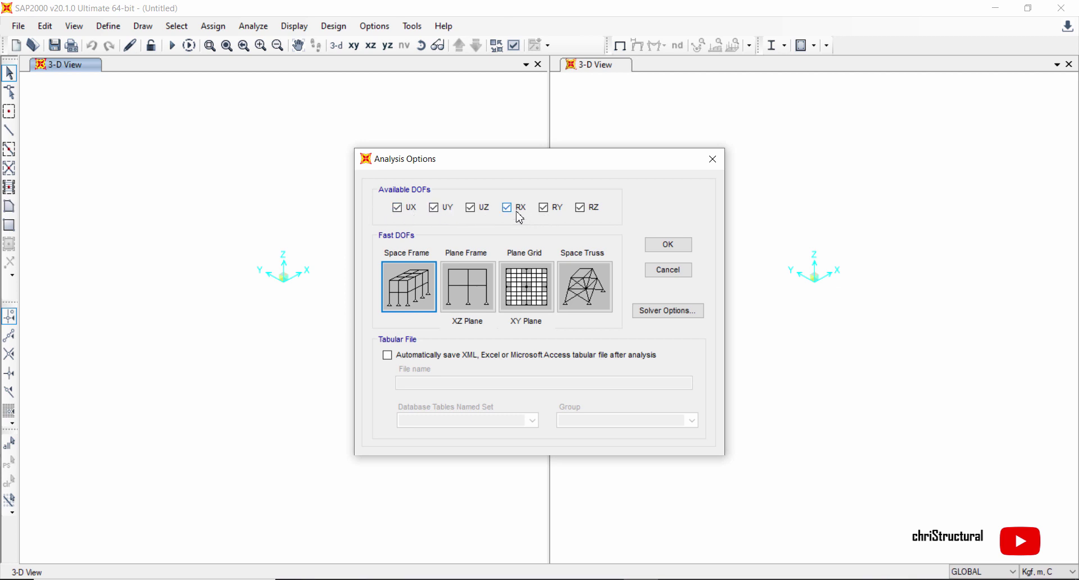
{"action": "left_click", "coordinate": [474, 285]}
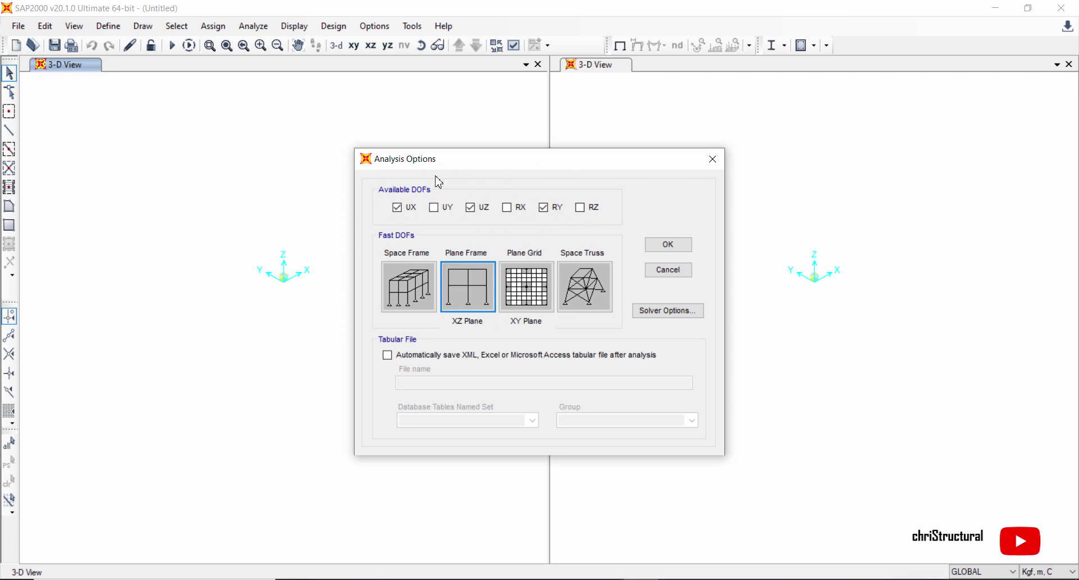
{"action": "left_click", "coordinate": [524, 287]}
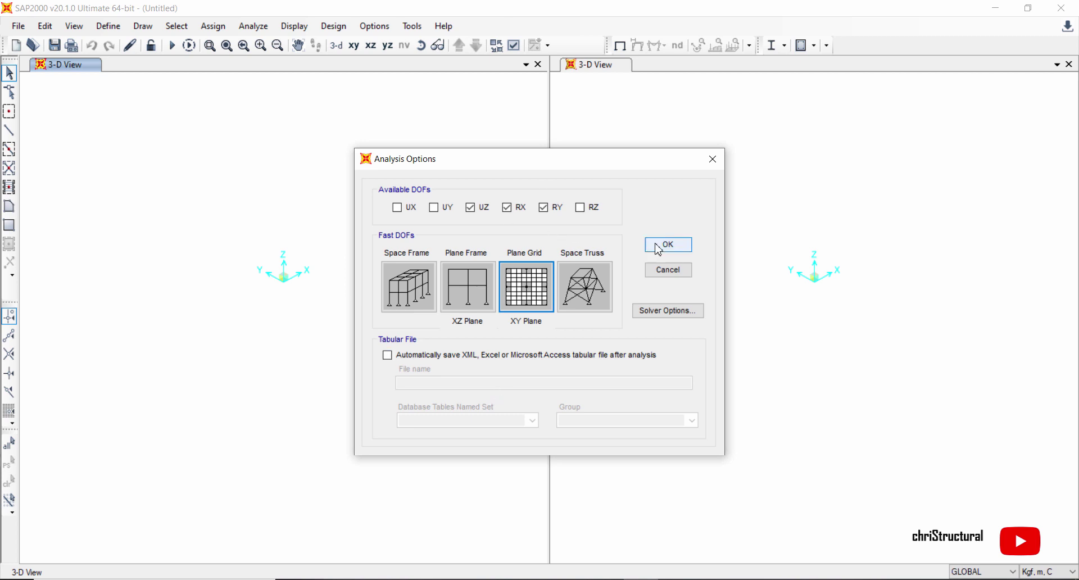
{"action": "left_click", "coordinate": [712, 159]}
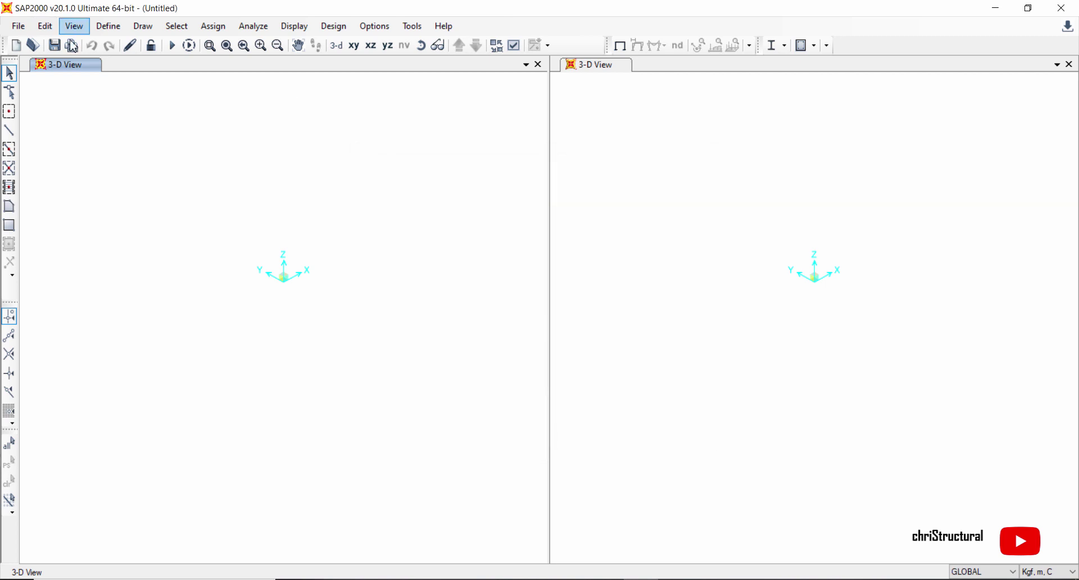
- Show the undeformed shape and review the display commands for assignments, load case tree, results and tables
{"action": "left_click", "coordinate": [291, 29]}
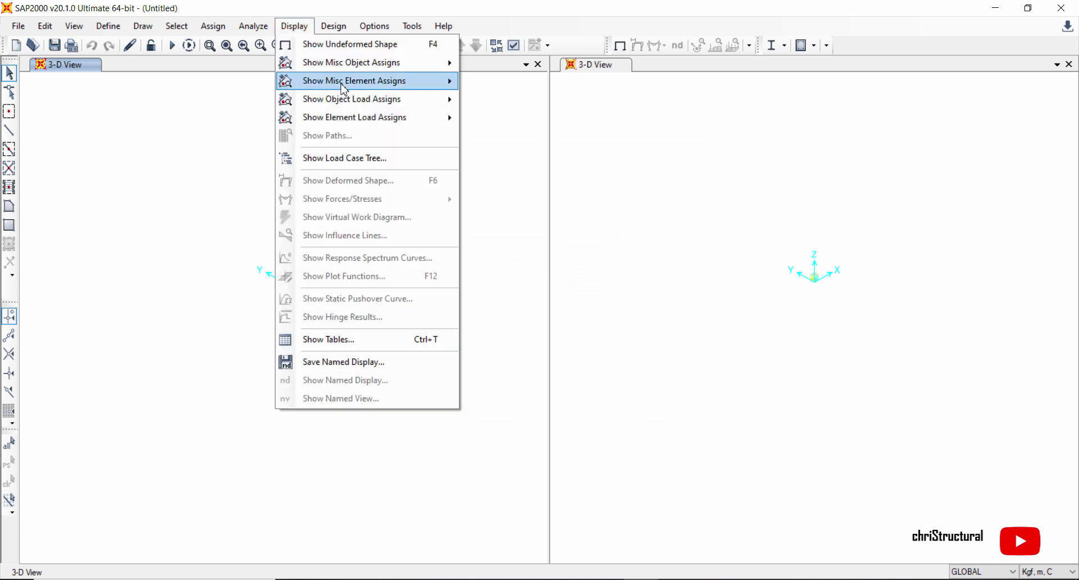
{"action": "left_click", "coordinate": [344, 44]}
{"action": "double_click", "coordinate": [526, 7]}
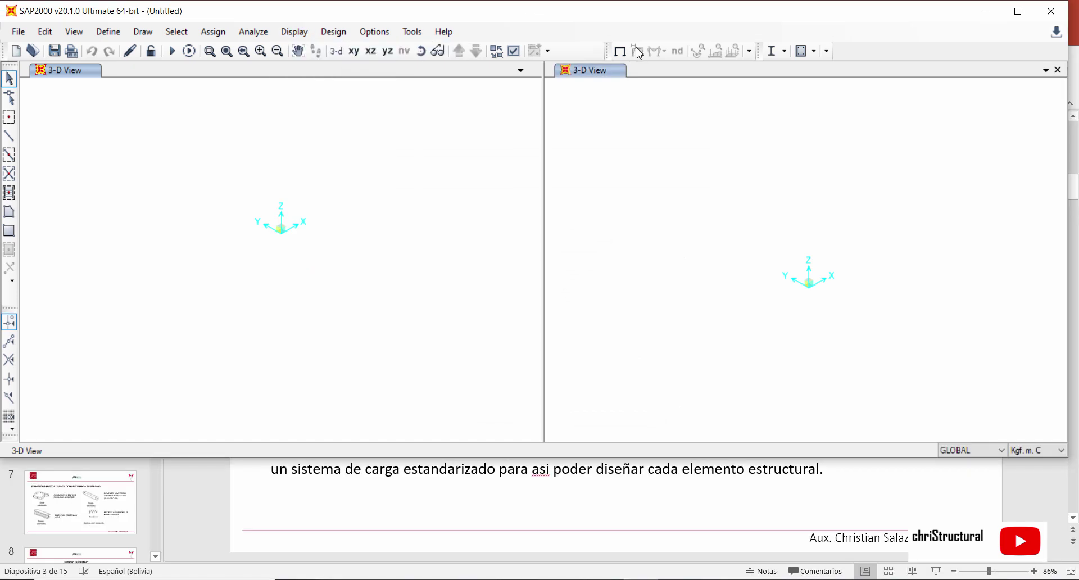
{"action": "double_click", "coordinate": [642, 20]}
{"action": "left_click", "coordinate": [294, 26]}
{"action": "left_click", "coordinate": [294, 26]}
{"action": "left_click", "coordinate": [294, 26]}
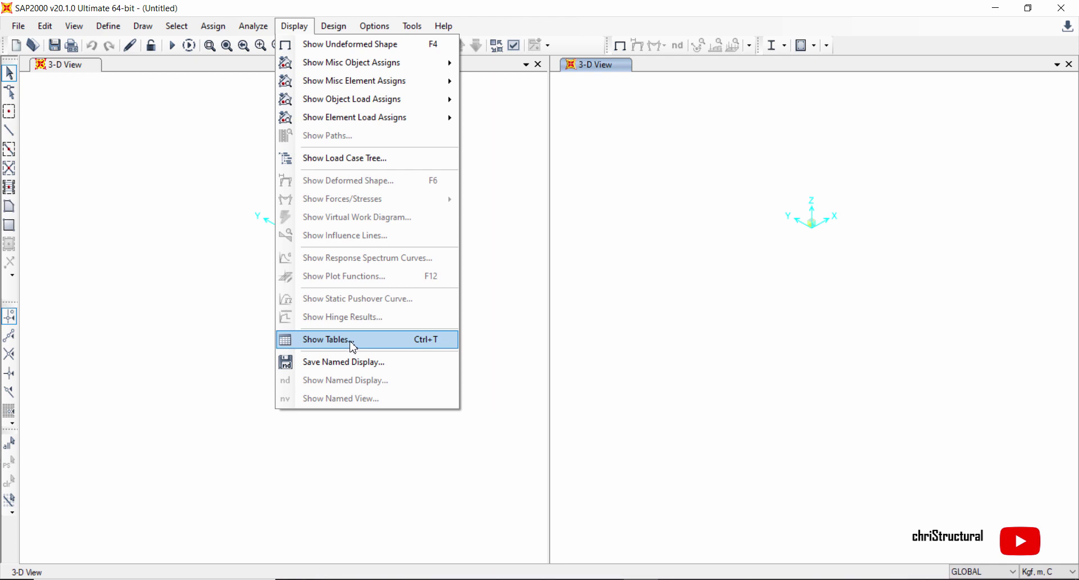
- Review the frame design, program options and help commands, and close them without changing anything
{"action": "mouse_move", "coordinate": [331, 30]}
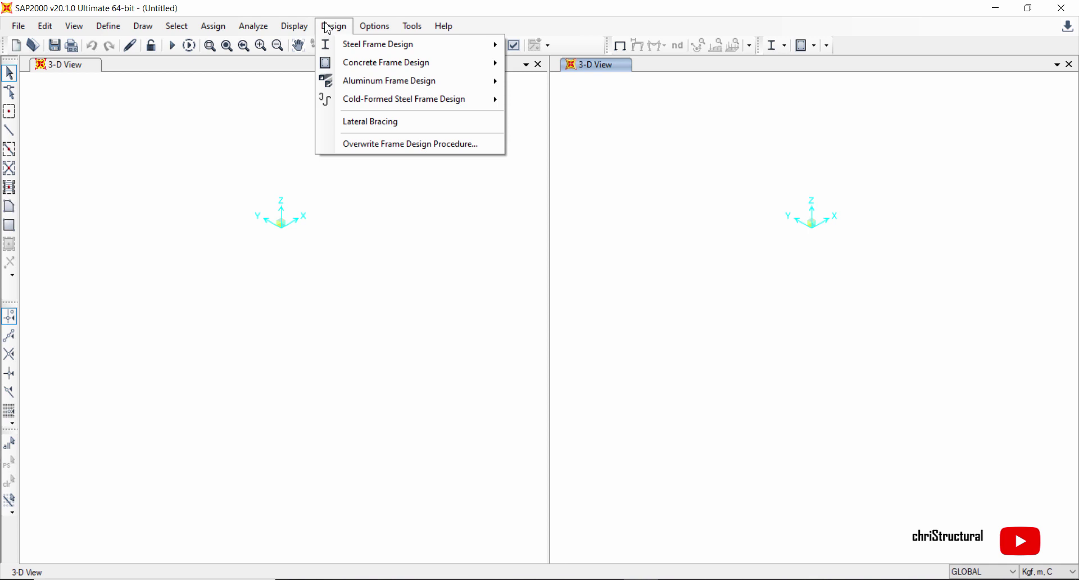
{"action": "key", "text": "Right"}
{"action": "key", "text": "Right"}
{"action": "key", "text": "Escape"}
{"action": "left_click", "coordinate": [375, 26]}
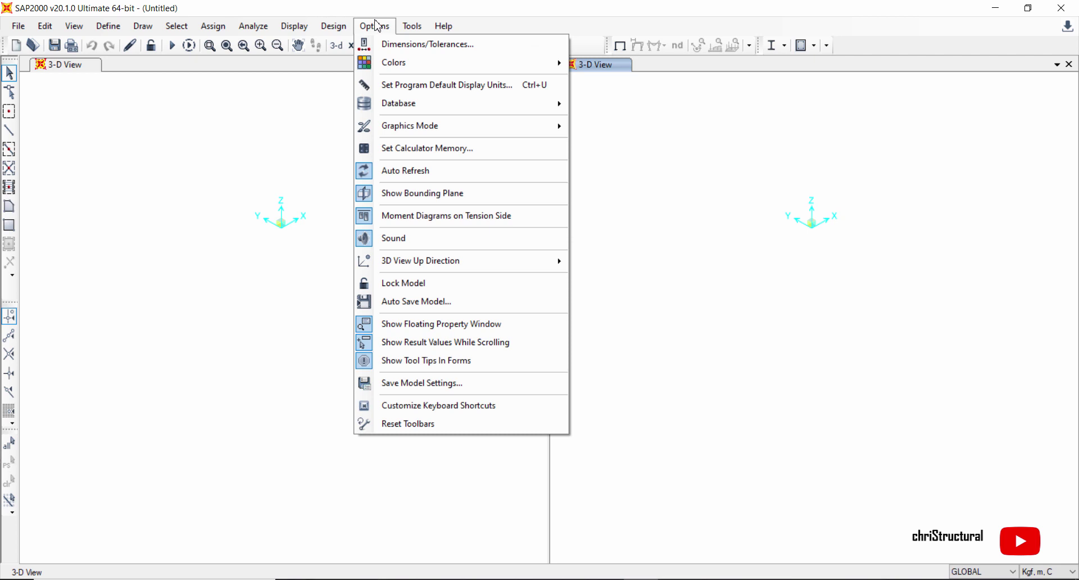
{"action": "mouse_move", "coordinate": [453, 32]}
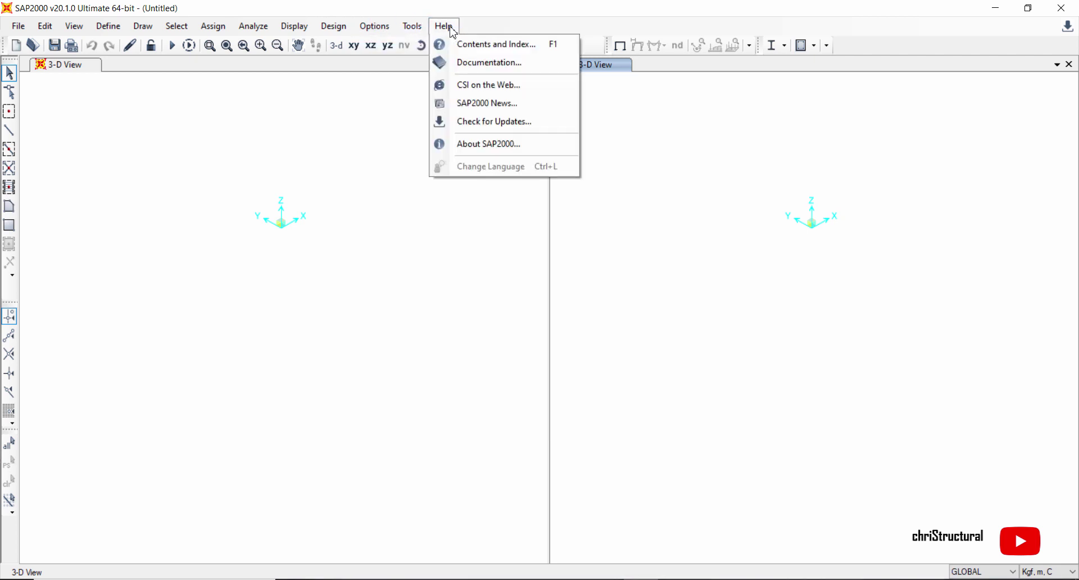
{"action": "key", "text": "Escape"}
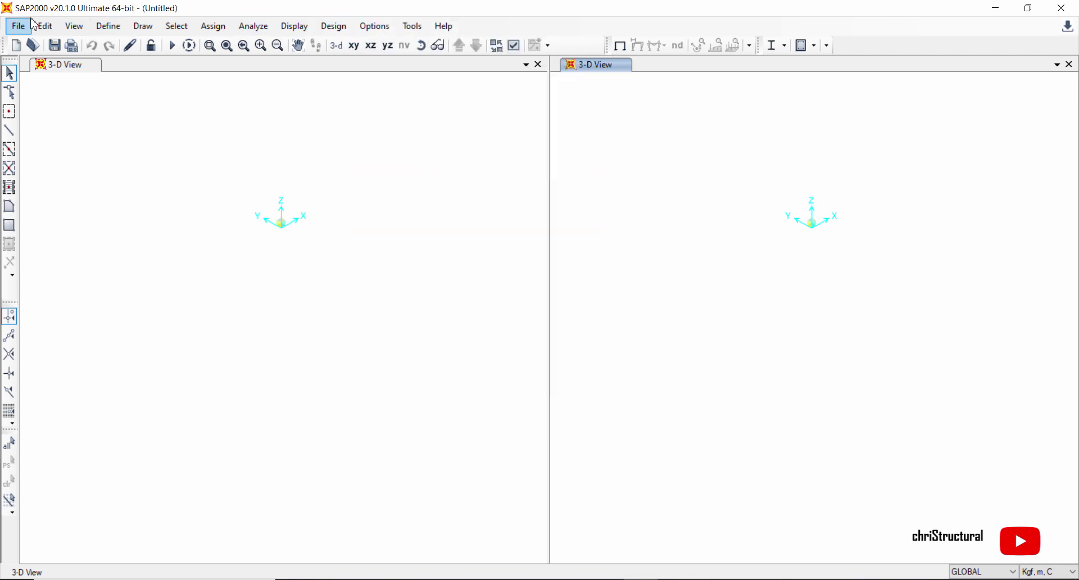
{"action": "key", "text": "Escape"}
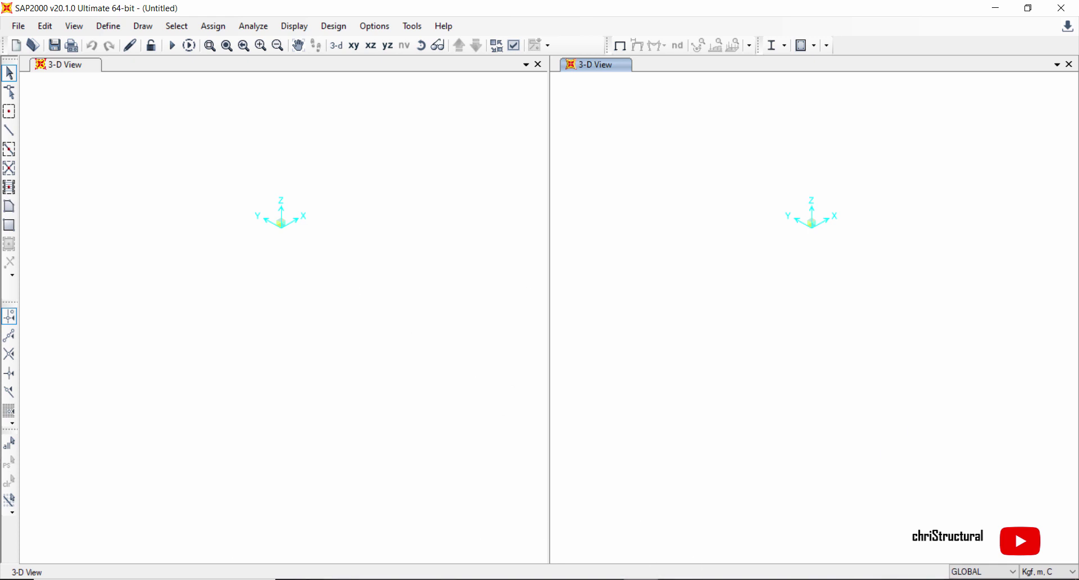
- Switch to the Word document MODULO 1 y 2.docx and review the course outline up to the simply supported beam example
{"action": "key", "text": "alt+Tab"}
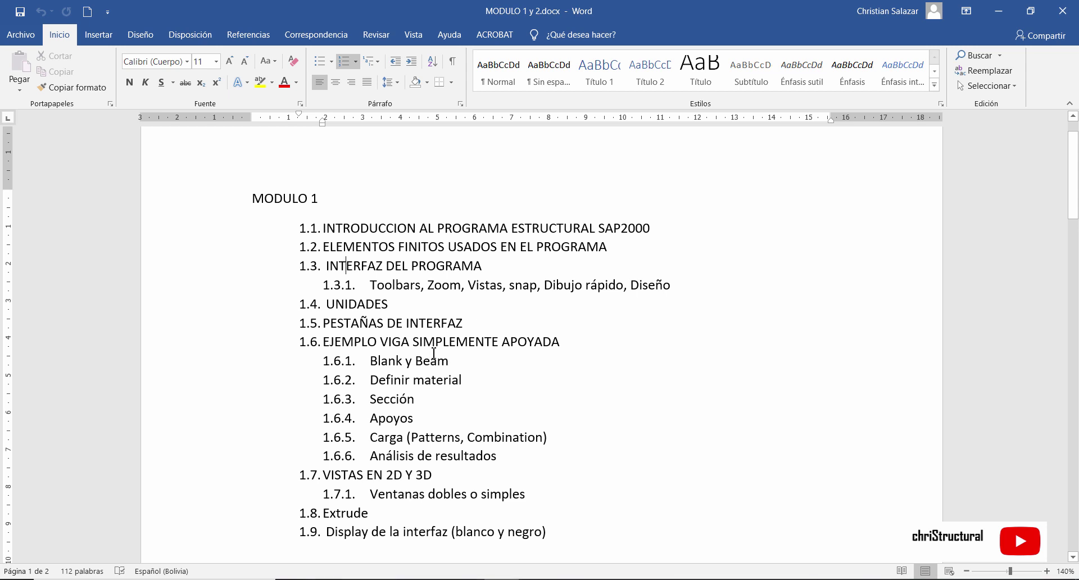
{"action": "left_click", "coordinate": [661, 285]}
{"action": "left_click", "coordinate": [464, 324]}
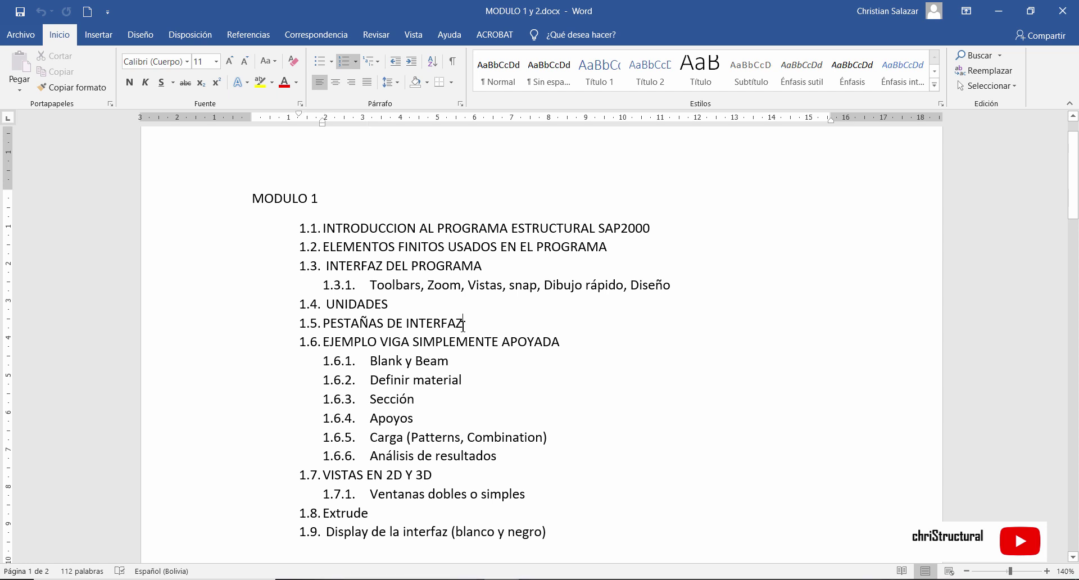
{"action": "left_click", "coordinate": [567, 344]}
{"action": "key", "text": "Left"}
{"action": "key", "text": "Left"}
- Switch to the PowerPoint presentation Curso sap2000.pptx and show slide 8, Ejemplo ilustrativo
{"action": "key", "text": "alt+Tab"}
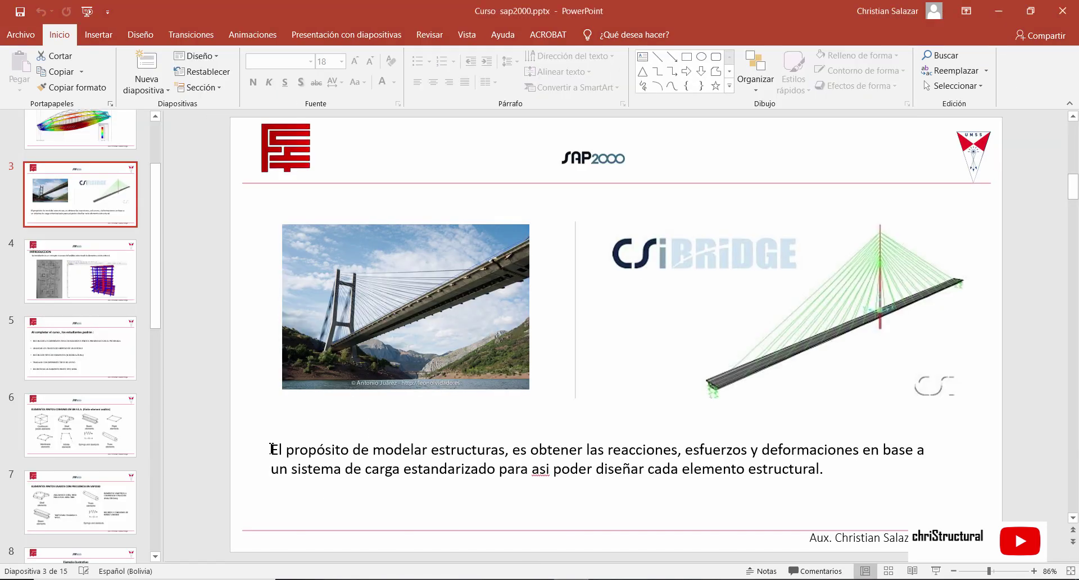
{"action": "scroll", "coordinate": [116, 473], "scroll_direction": "down", "scroll_amount": 3}
{"action": "left_click", "coordinate": [116, 472]}
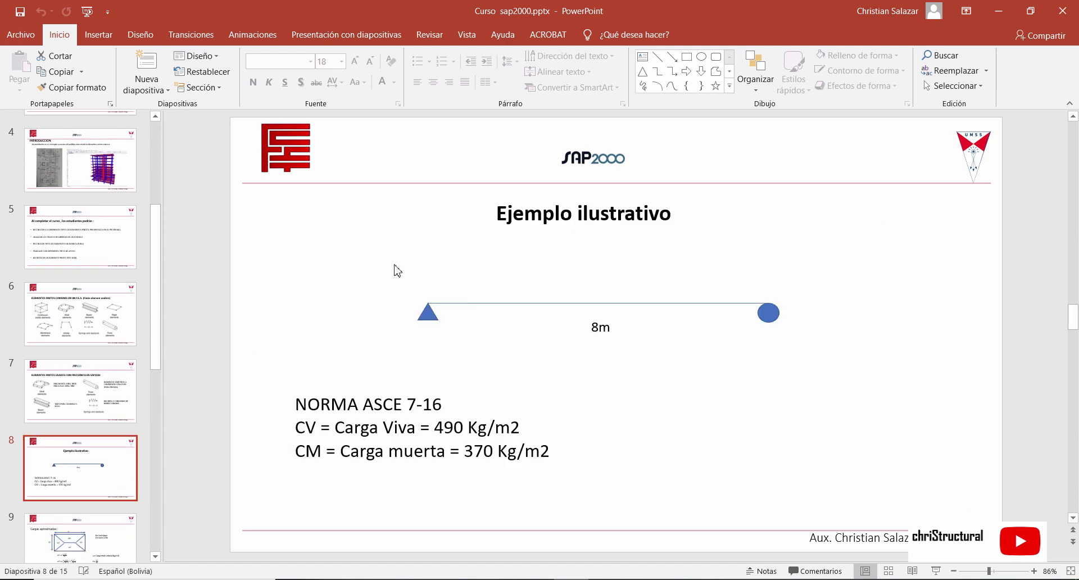
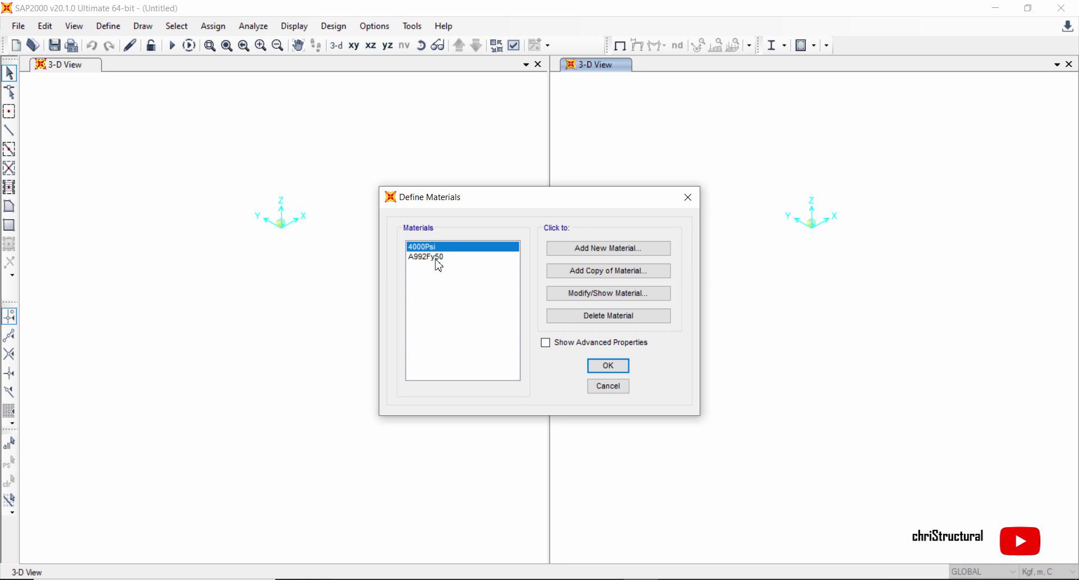
- Look over the default A992Fy50 and 4000Psi entries in the materials list, leaving 4000Psi selected
{"action": "left_click", "coordinate": [441, 263]}
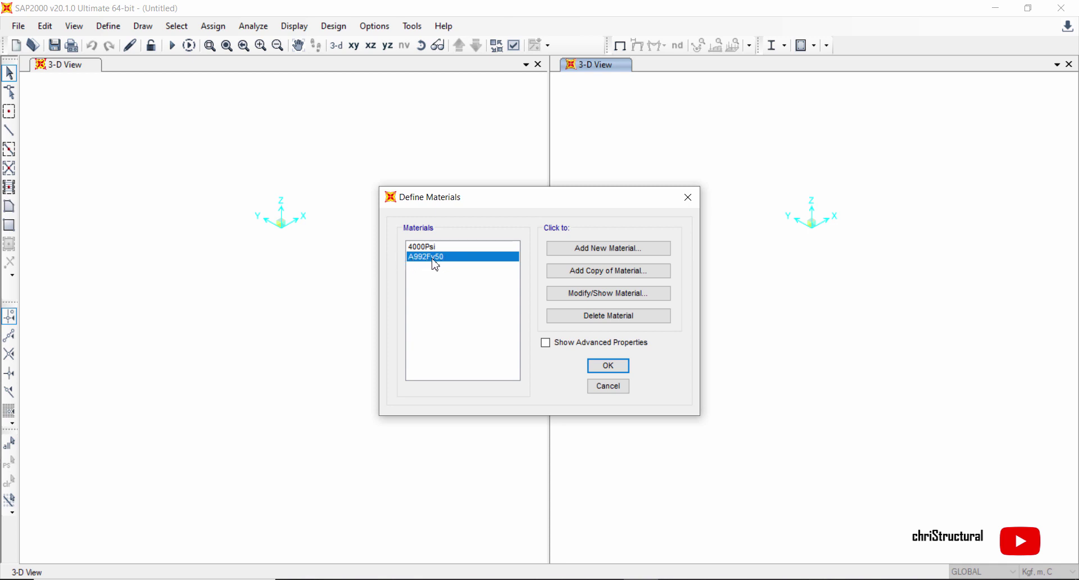
{"action": "left_click", "coordinate": [468, 248]}
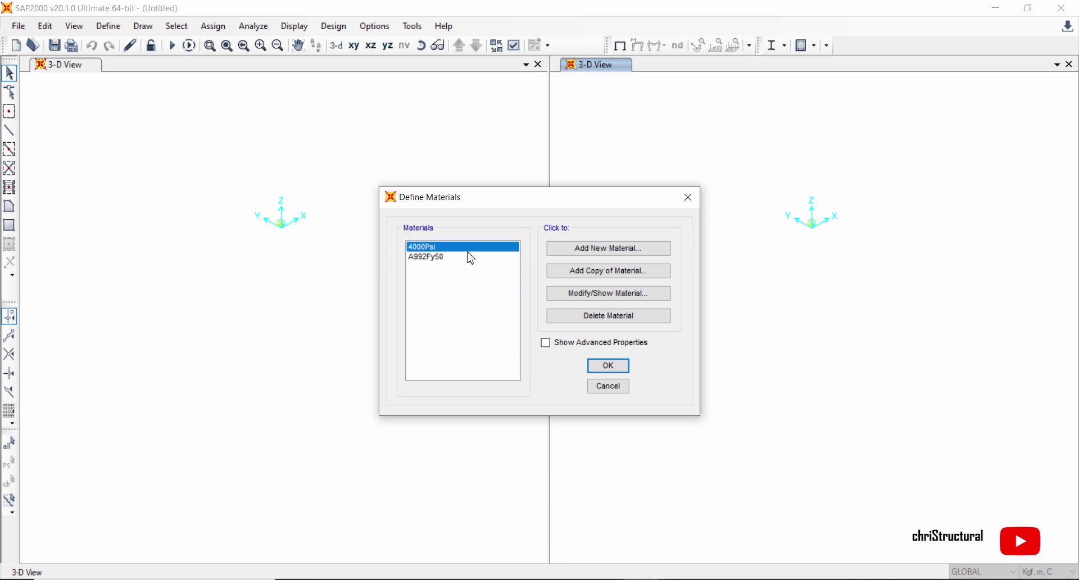
{"action": "left_click", "coordinate": [471, 253]}
{"action": "left_click", "coordinate": [472, 247]}
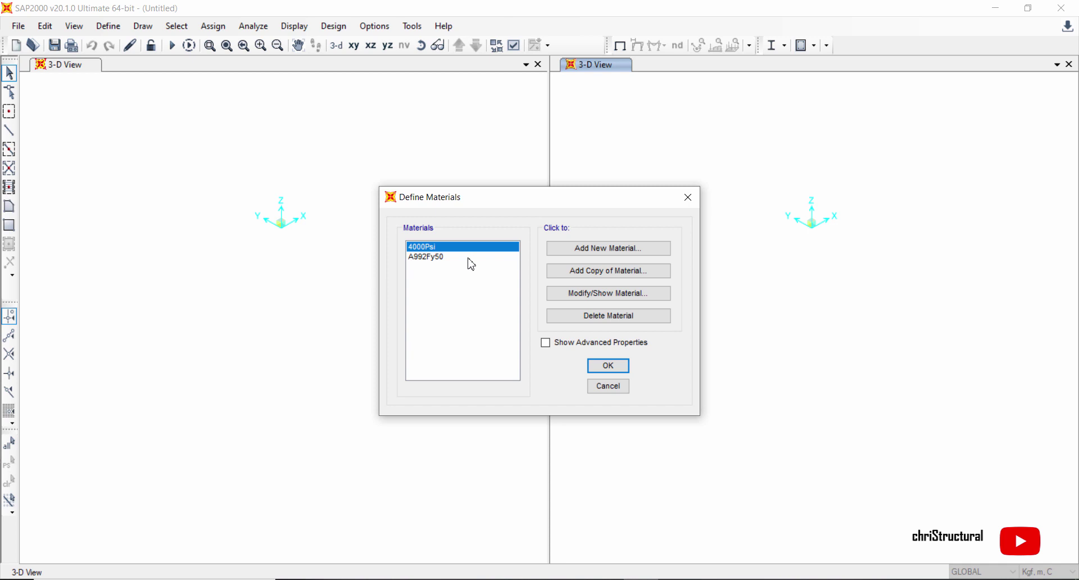
{"action": "left_click", "coordinate": [475, 255]}
{"action": "left_click", "coordinate": [474, 246]}
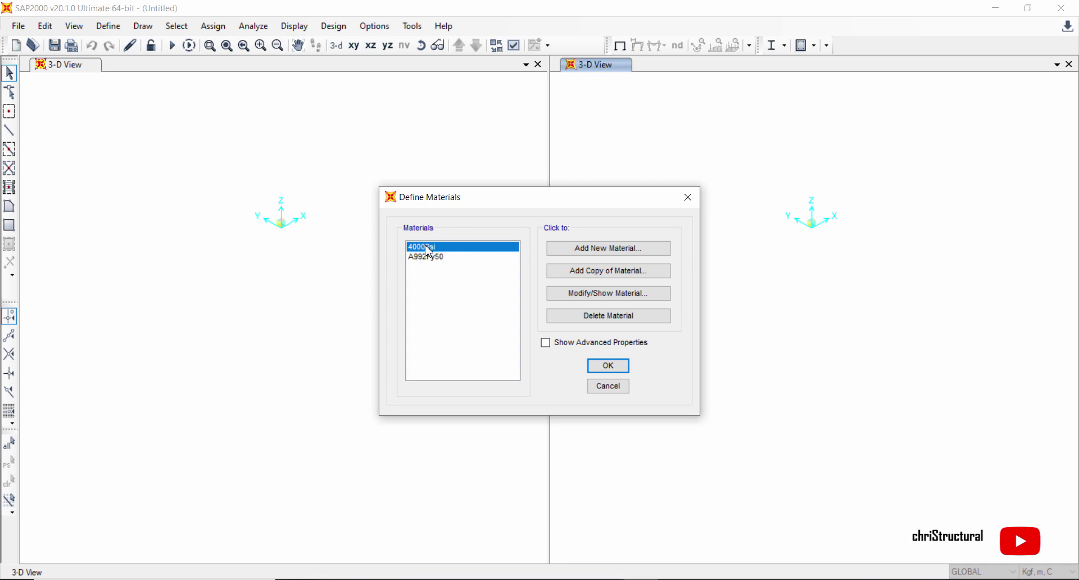
- Open the properties of the 4000Psi concrete material and rename it fc =210
{"action": "left_click", "coordinate": [651, 299]}
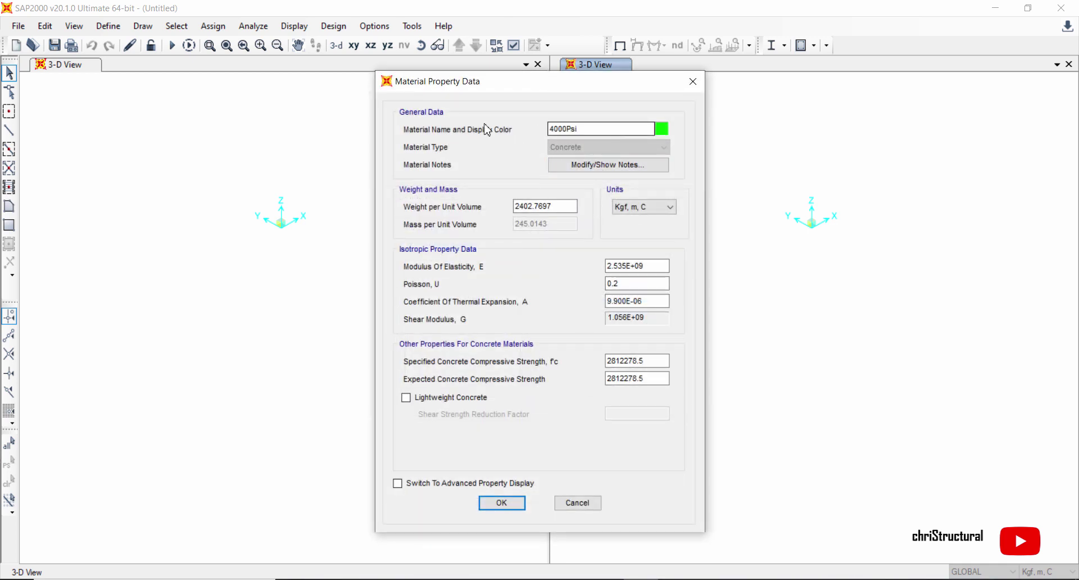
{"action": "left_click_drag", "start_coordinate": [445, 87], "coordinate": [422, 82]}
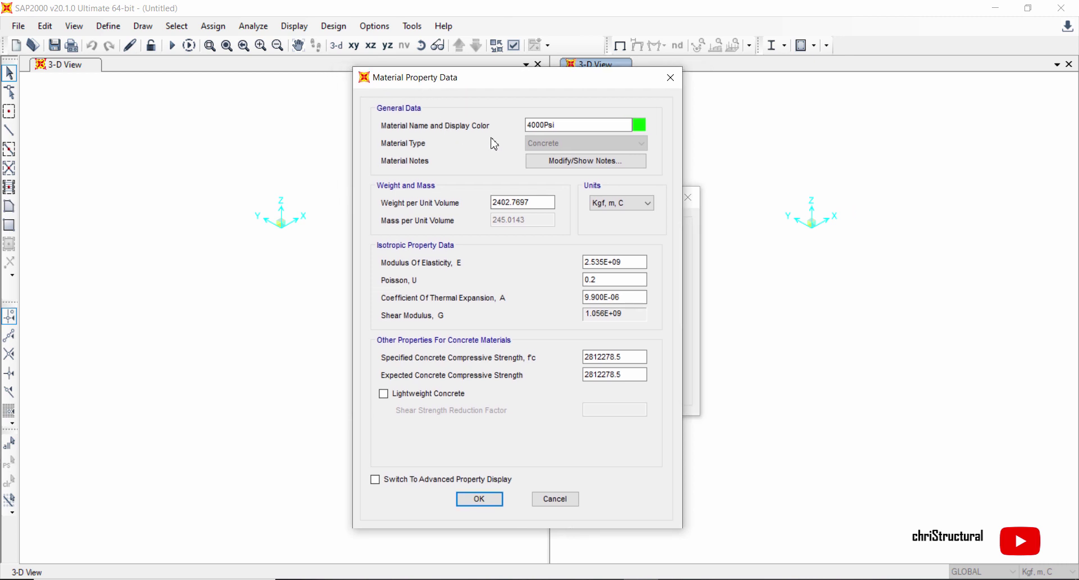
{"action": "double_click", "coordinate": [590, 125]}
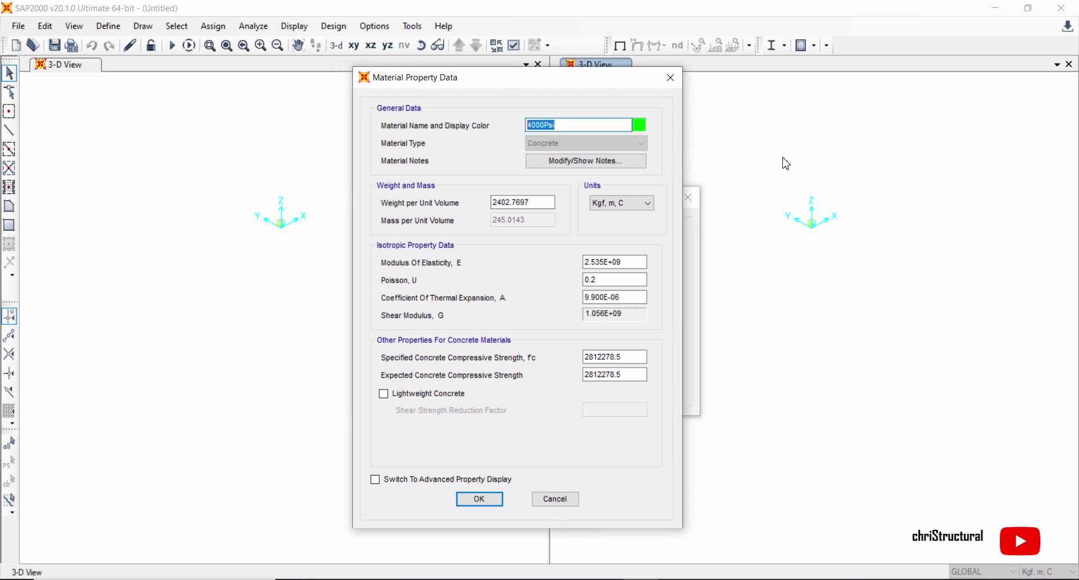
{"action": "type", "text": "fc=2"}
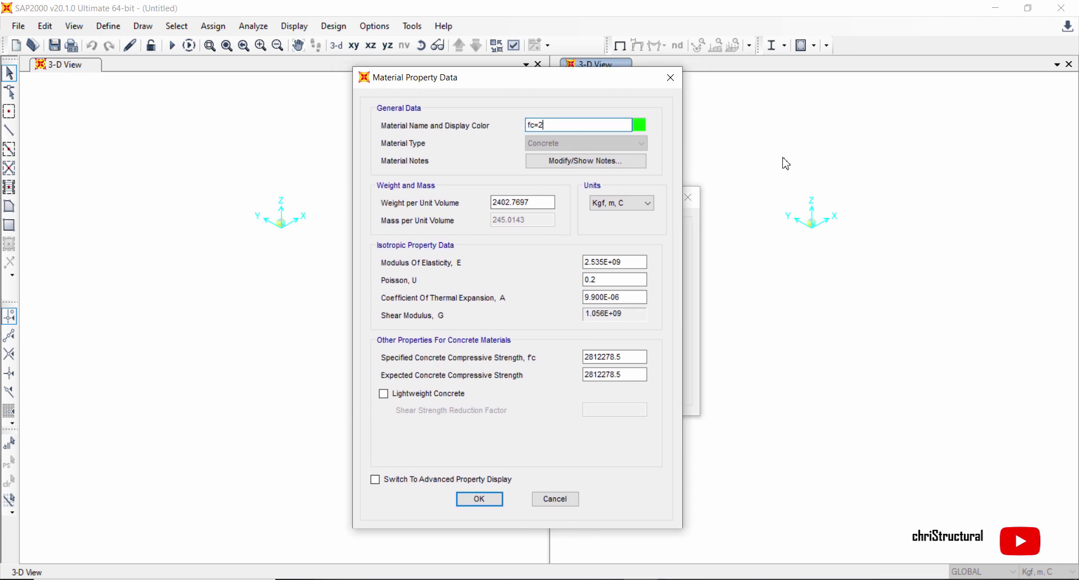
{"action": "type", "text": "10"}
{"action": "key", "text": "Left"}
{"action": "key", "text": "Left"}
{"action": "key", "text": "Left"}
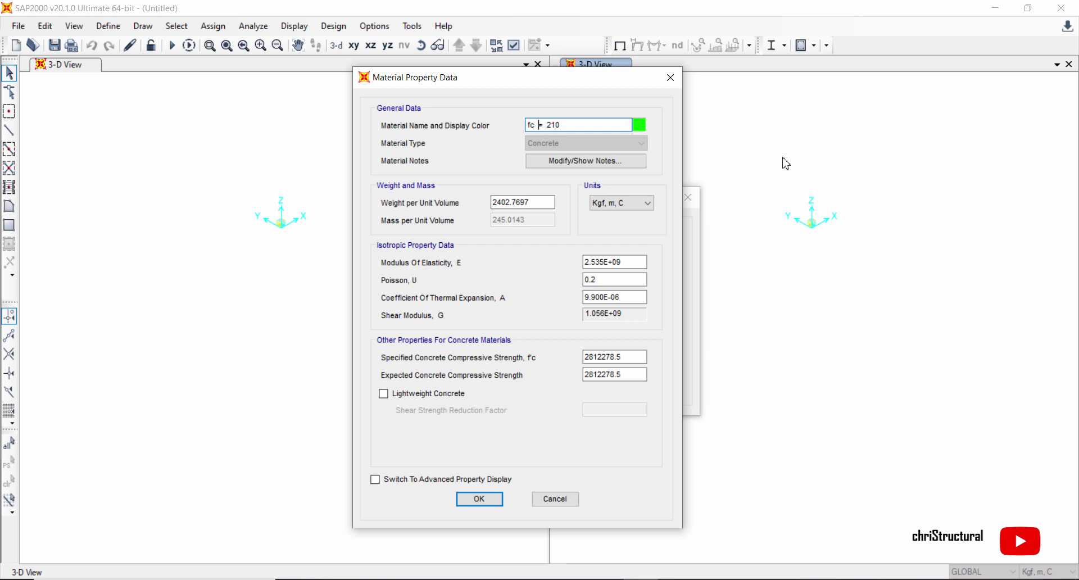
{"action": "key", "text": "Right"}
{"action": "key", "text": "Right"}
{"action": "left_click", "coordinate": [616, 125]}
- Examine the concrete material's units and weight per unit volume without changing them
{"action": "left_click", "coordinate": [617, 207]}
{"action": "left_click", "coordinate": [611, 208]}
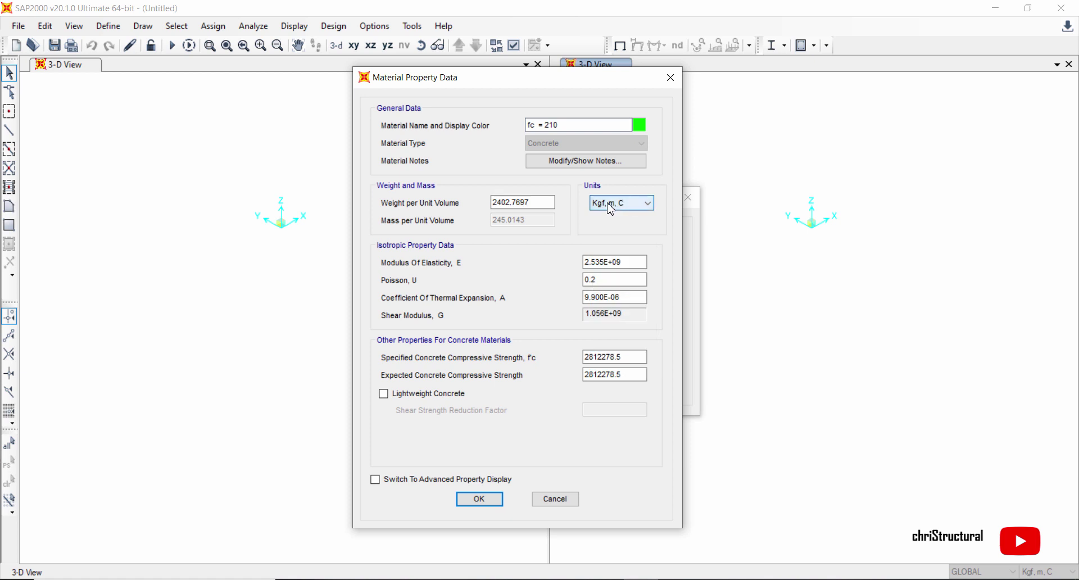
{"action": "left_click", "coordinate": [538, 202]}
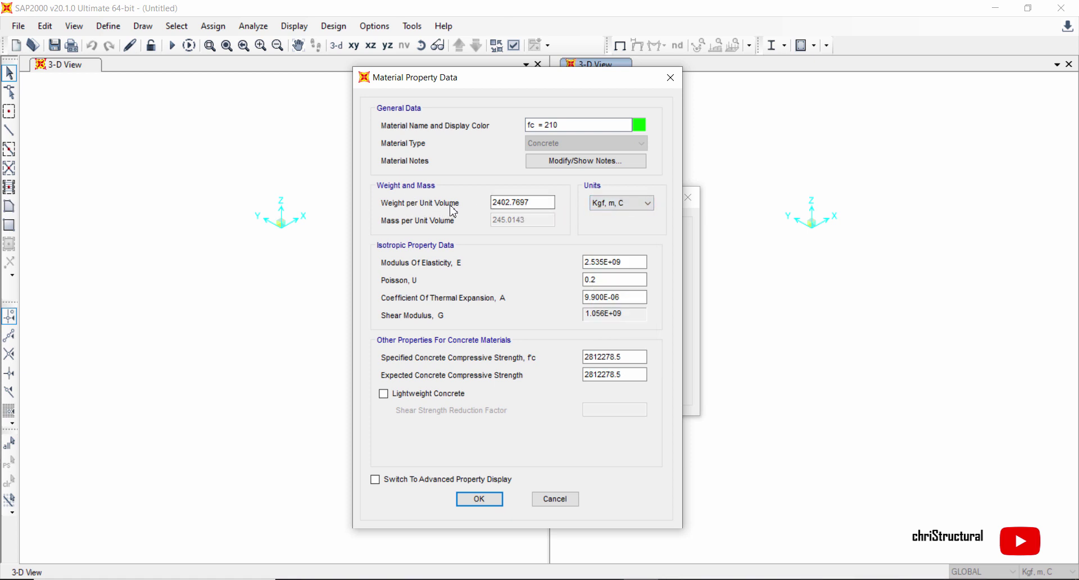
{"action": "left_click", "coordinate": [541, 203]}
{"action": "left_click", "coordinate": [541, 203]}
{"action": "left_click_drag", "start_coordinate": [542, 202], "coordinate": [459, 209]}
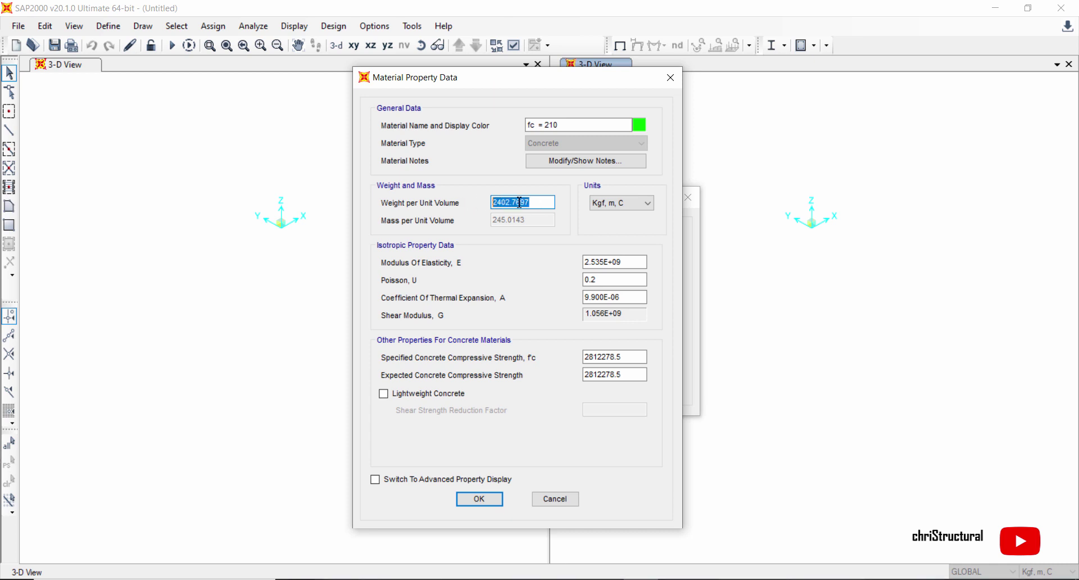
{"action": "left_click", "coordinate": [538, 201]}
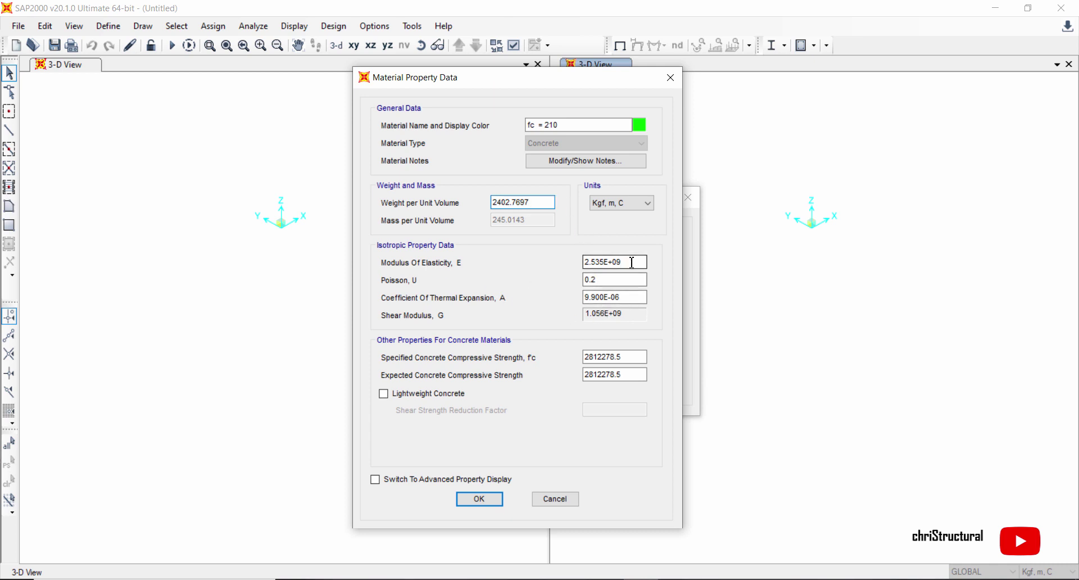
- Open the calculator for the fc =210 concrete's modulus of elasticity and enter the formula 15100*sqr(210)
{"action": "left_click", "coordinate": [628, 279]}
{"action": "left_click", "coordinate": [634, 264]}
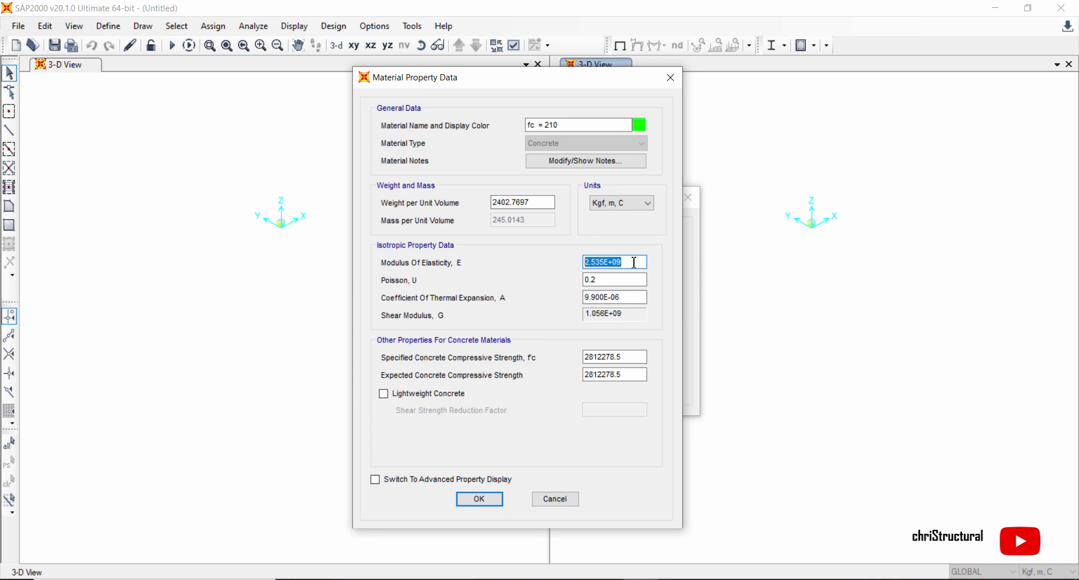
{"action": "key", "text": "shift+Return"}
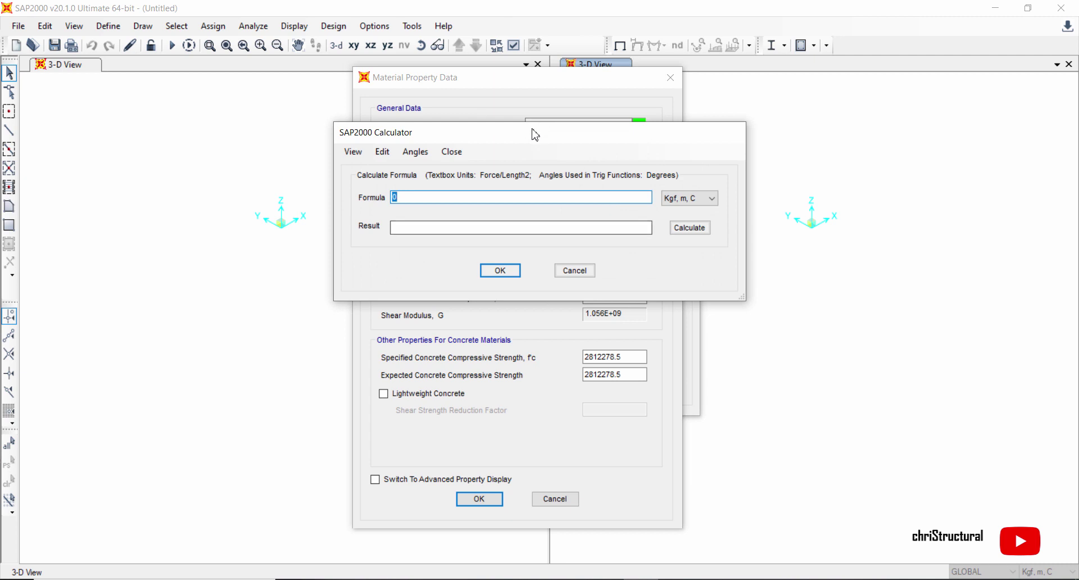
{"action": "left_click_drag", "start_coordinate": [530, 143], "coordinate": [530, 176]}
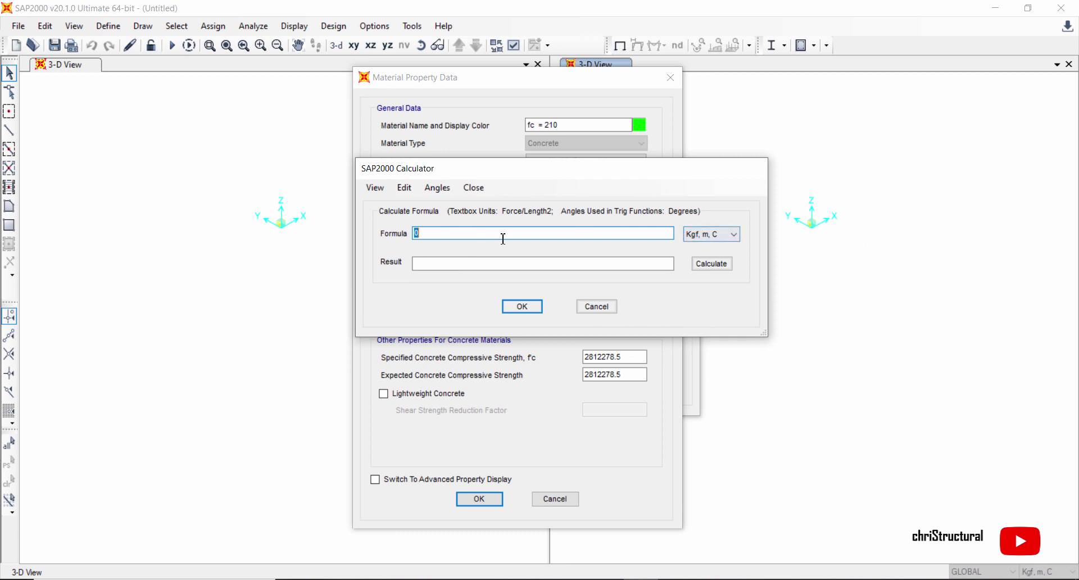
{"action": "type", "text": "151"}
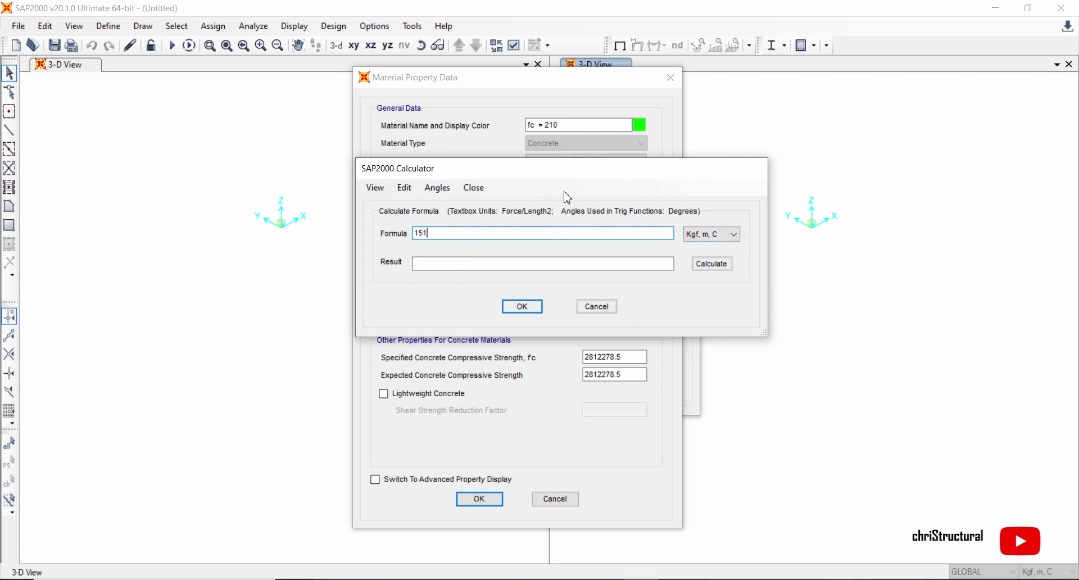
{"action": "type", "text": "00*sqr"}
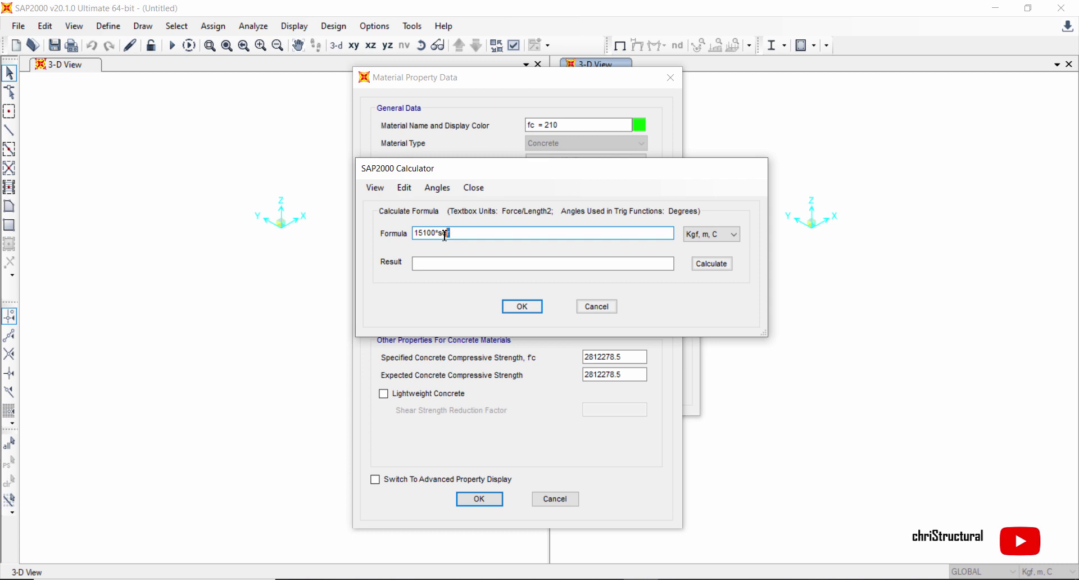
{"action": "key", "text": "shift+Right"}
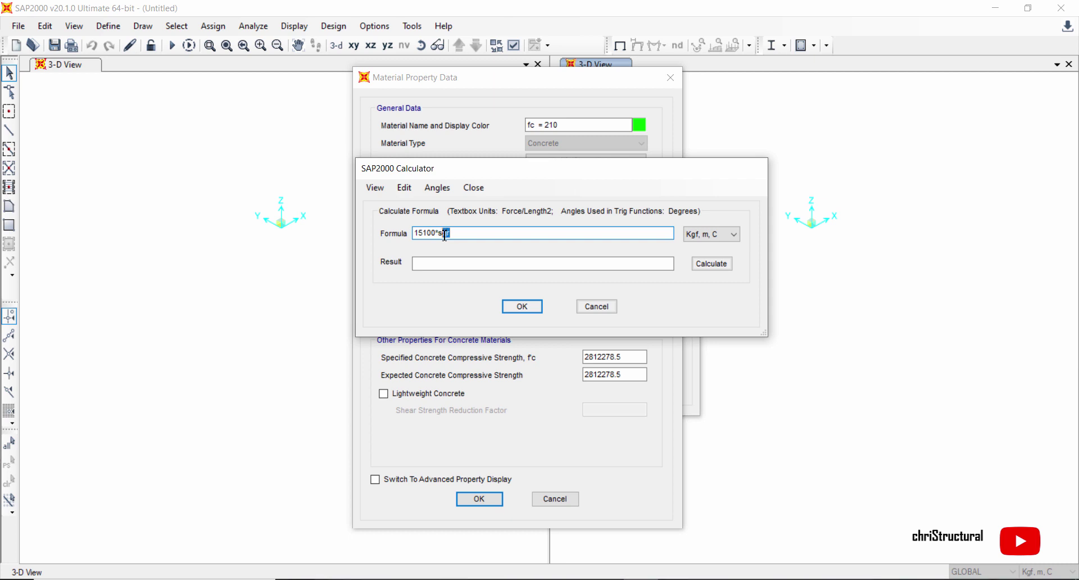
{"action": "key", "text": "shift+Left"}
{"action": "type", "text": "210"}
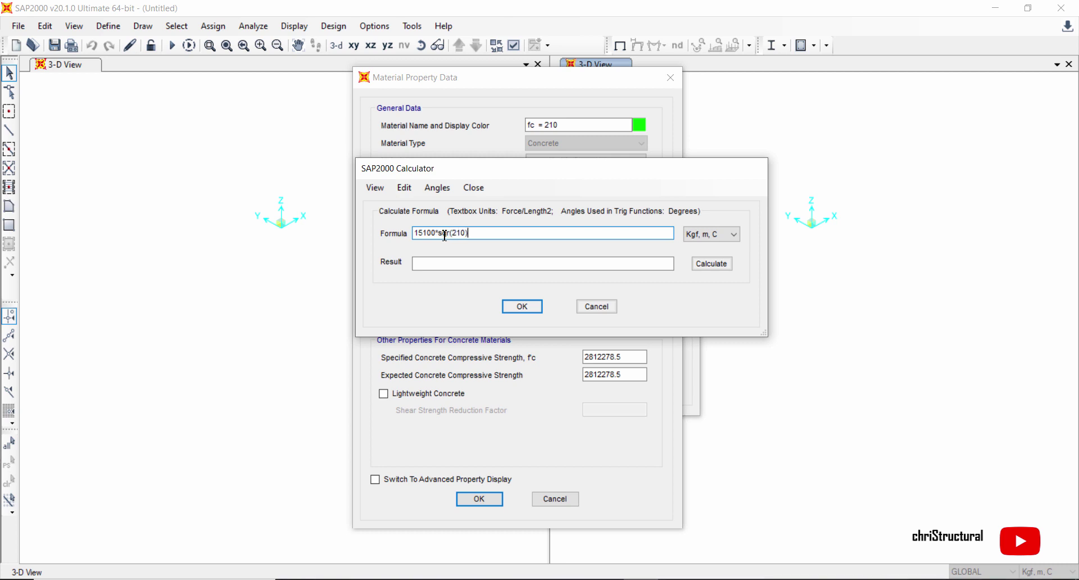
- Set the calculator units to Kgf, cm, C and calculate the modulus formula
{"action": "left_click", "coordinate": [728, 234]}
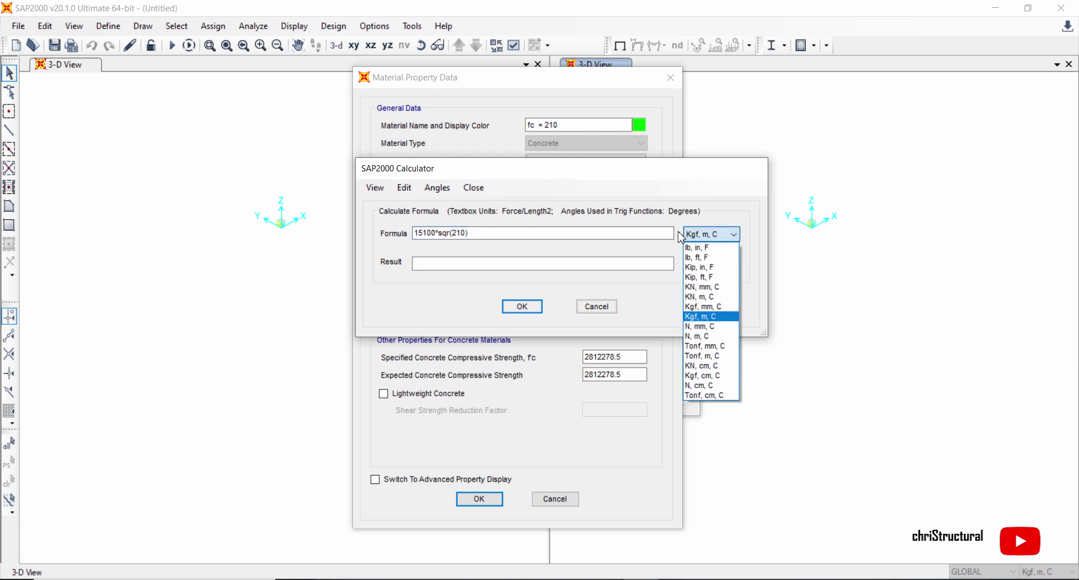
{"action": "left_click", "coordinate": [718, 375]}
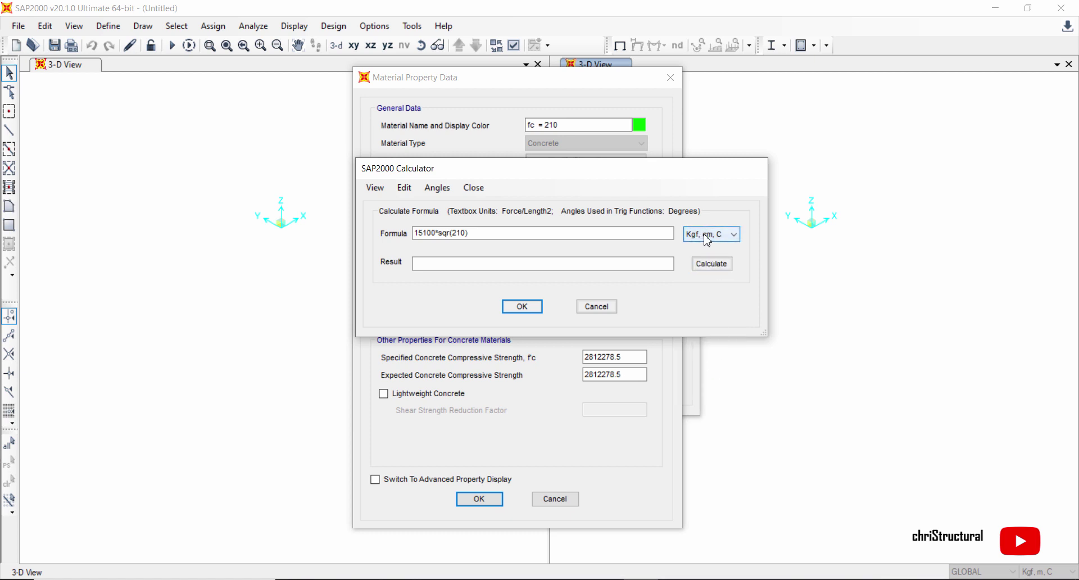
{"action": "key", "text": "Tab"}
{"action": "key", "text": "Tab"}
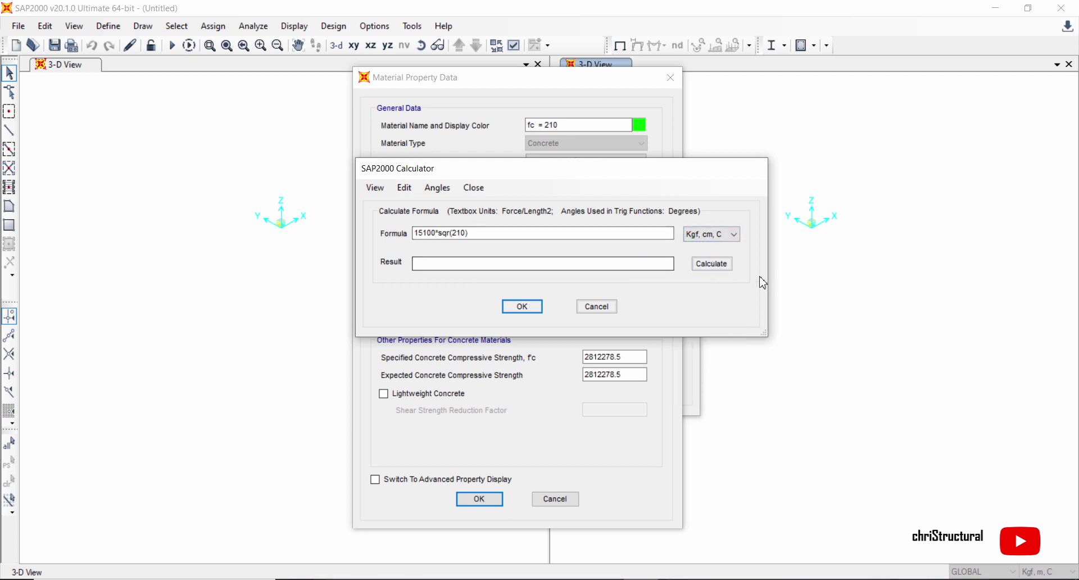
{"action": "left_click", "coordinate": [712, 264]}
{"action": "left_click", "coordinate": [495, 264]}
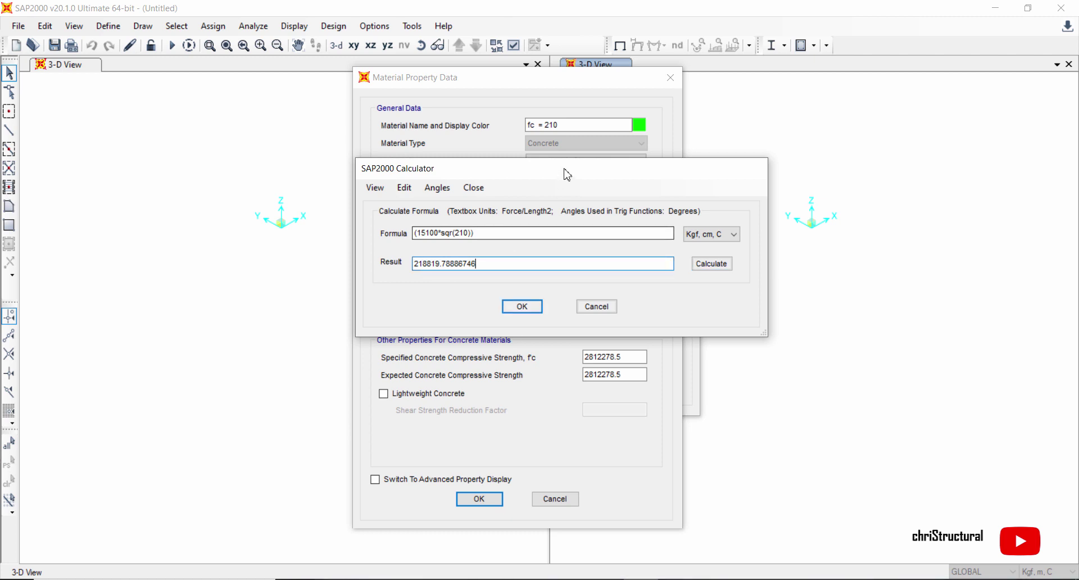
- Check the calculated result and its units, and apply it as the concrete's modulus of elasticity
{"action": "left_click_drag", "start_coordinate": [566, 171], "coordinate": [808, 165]}
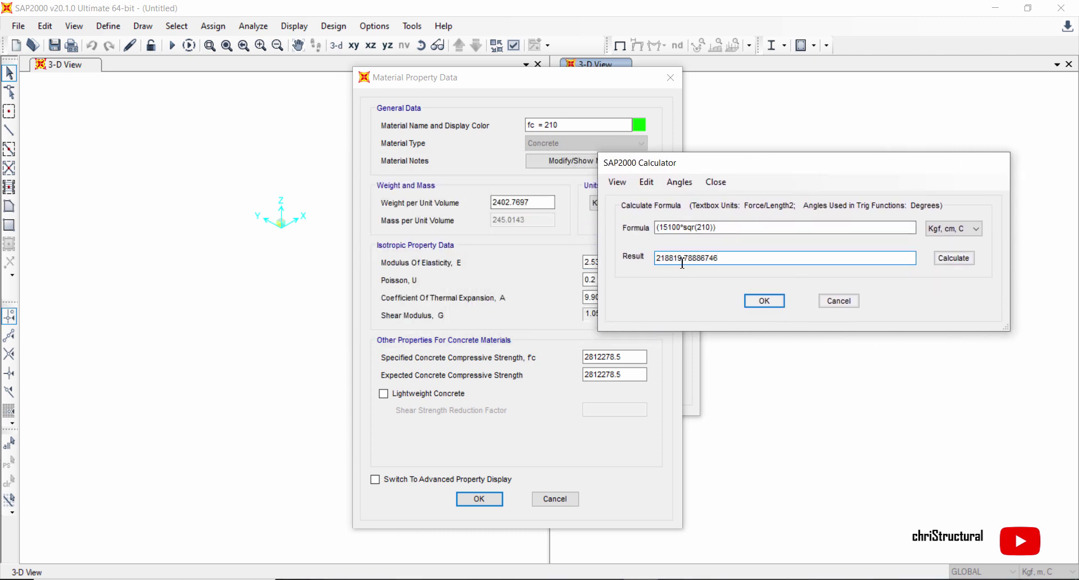
{"action": "left_click_drag", "start_coordinate": [734, 259], "coordinate": [649, 258]}
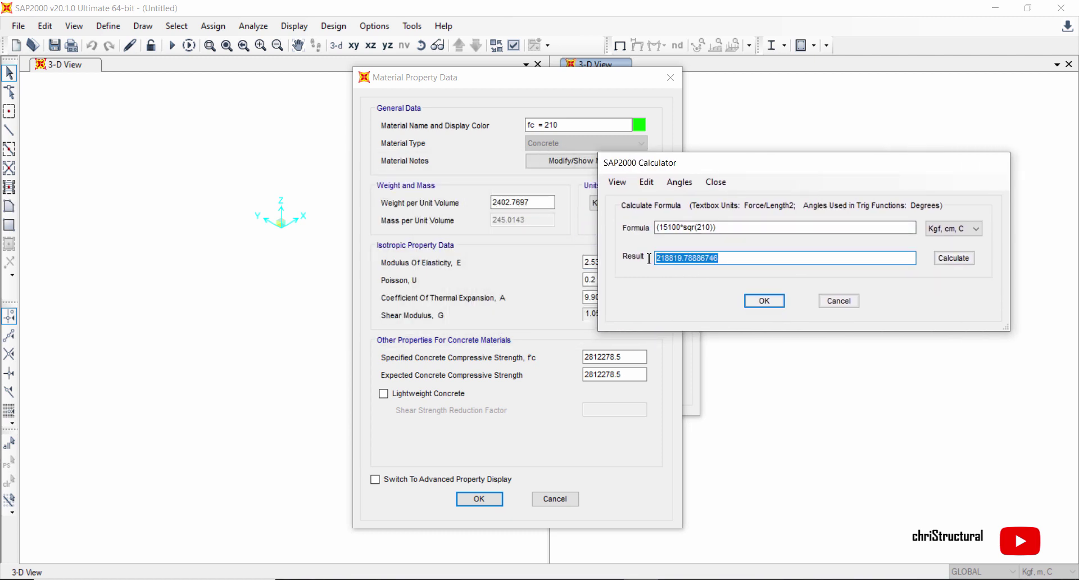
{"action": "left_click", "coordinate": [682, 258]}
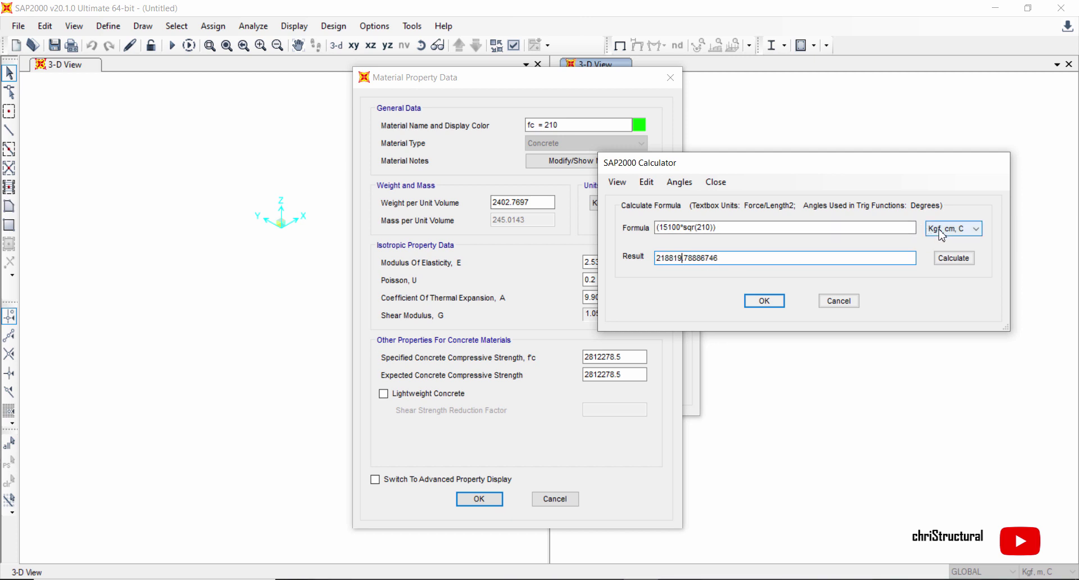
{"action": "left_click", "coordinate": [756, 257]}
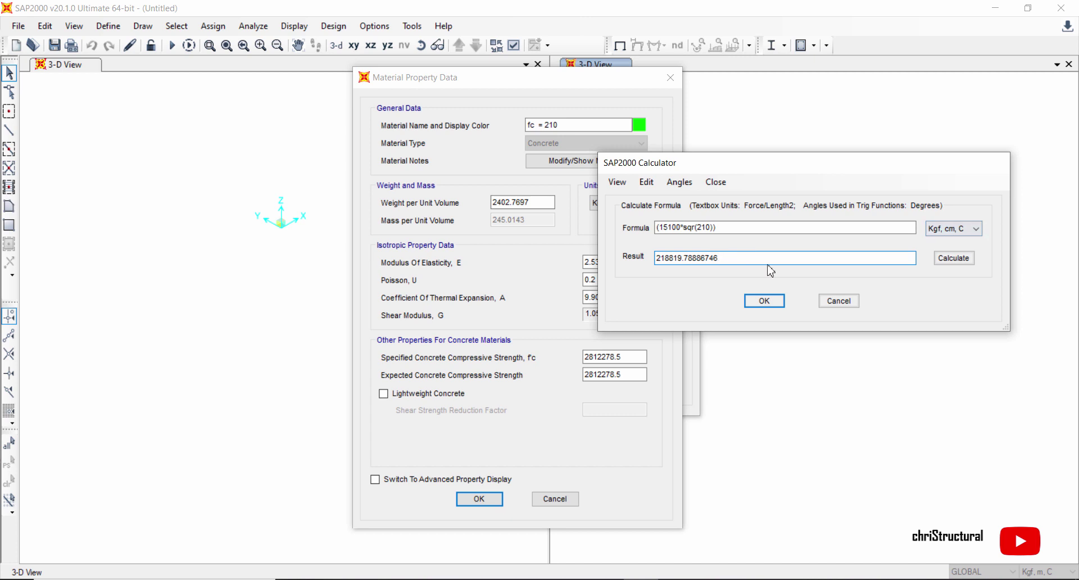
{"action": "left_click", "coordinate": [765, 301]}
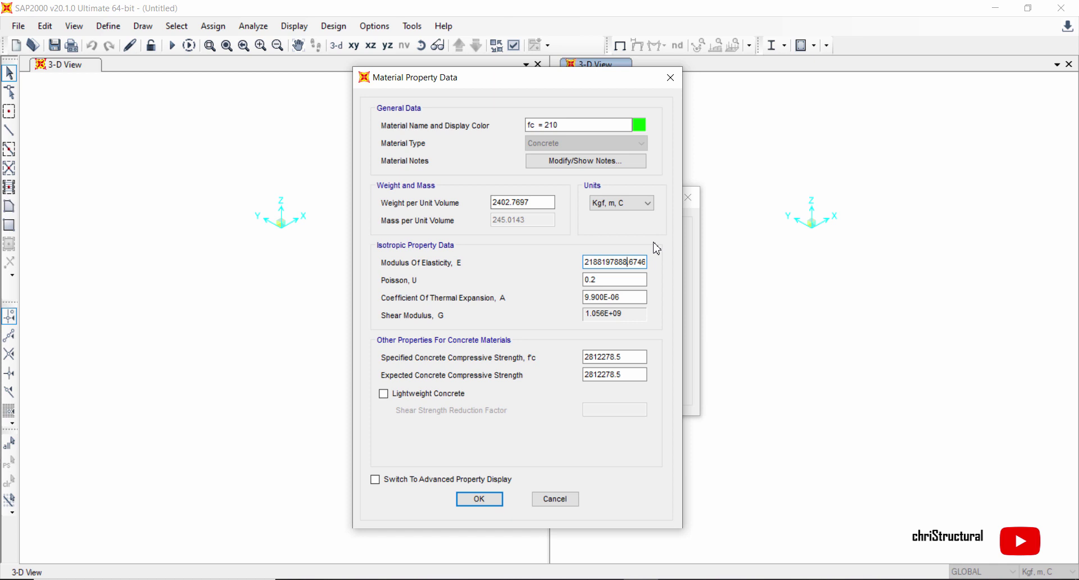
- Examine the material name, the full modulus of elasticity value, the Poisson ratio and the thermal expansion coefficient
{"action": "left_click", "coordinate": [602, 124]}
{"action": "left_click", "coordinate": [629, 262]}
{"action": "key", "text": "Right"}
{"action": "key", "text": "Right"}
{"action": "key", "text": "Right"}
{"action": "key", "text": "Right"}
{"action": "key", "text": "Left"}
{"action": "key", "text": "Left"}
{"action": "key", "text": "Left"}
{"action": "left_click", "coordinate": [618, 280]}
{"action": "left_click", "coordinate": [640, 300]}
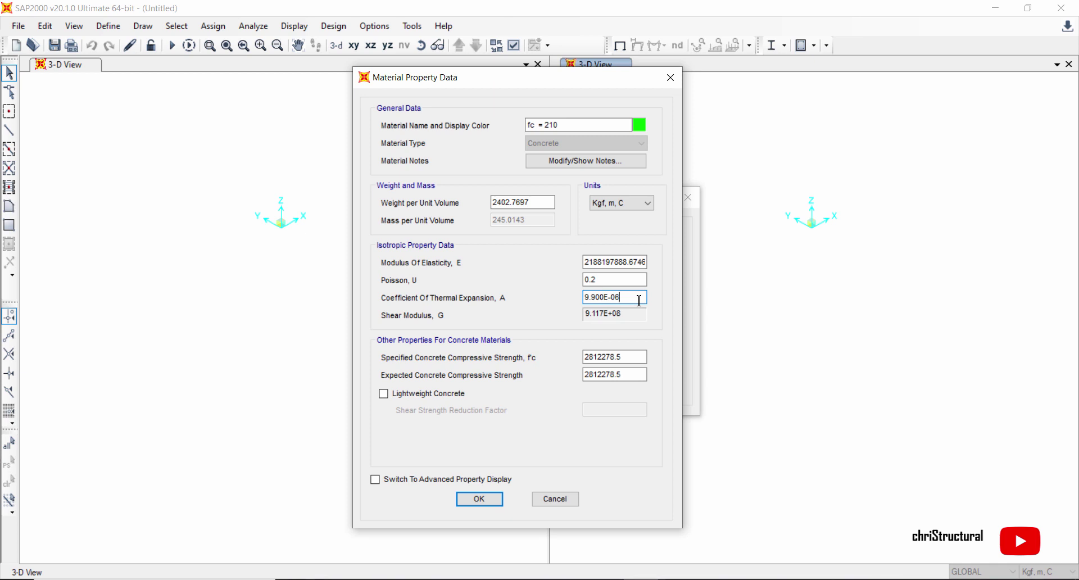
- Switch the concrete material's property units to Kgf, cm, C
{"action": "left_click", "coordinate": [626, 356]}
{"action": "left_click", "coordinate": [619, 204]}
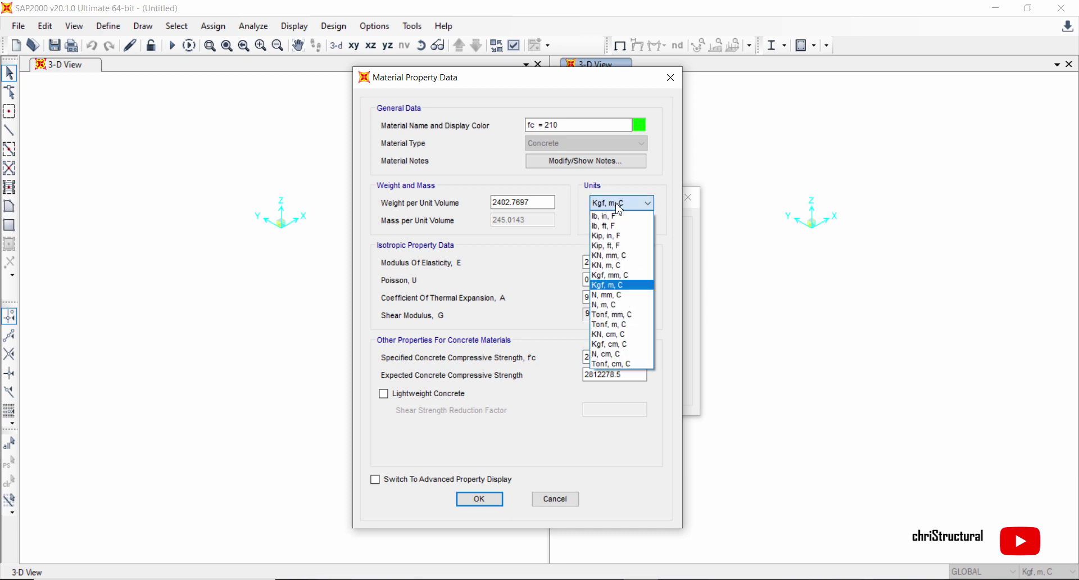
{"action": "left_click", "coordinate": [627, 343]}
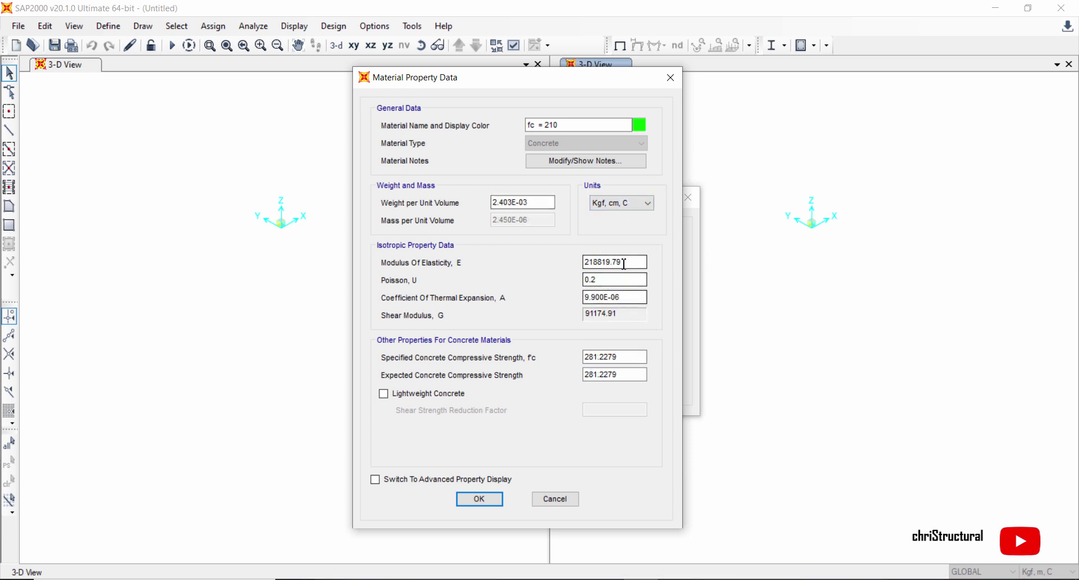
- Compare the material's properties in other unit systems such as lb, ft, F and Kgf, mm, C, returning to Kgf, cm, C
{"action": "left_click", "coordinate": [630, 203]}
{"action": "left_click", "coordinate": [619, 225]}
{"action": "left_click", "coordinate": [621, 203]}
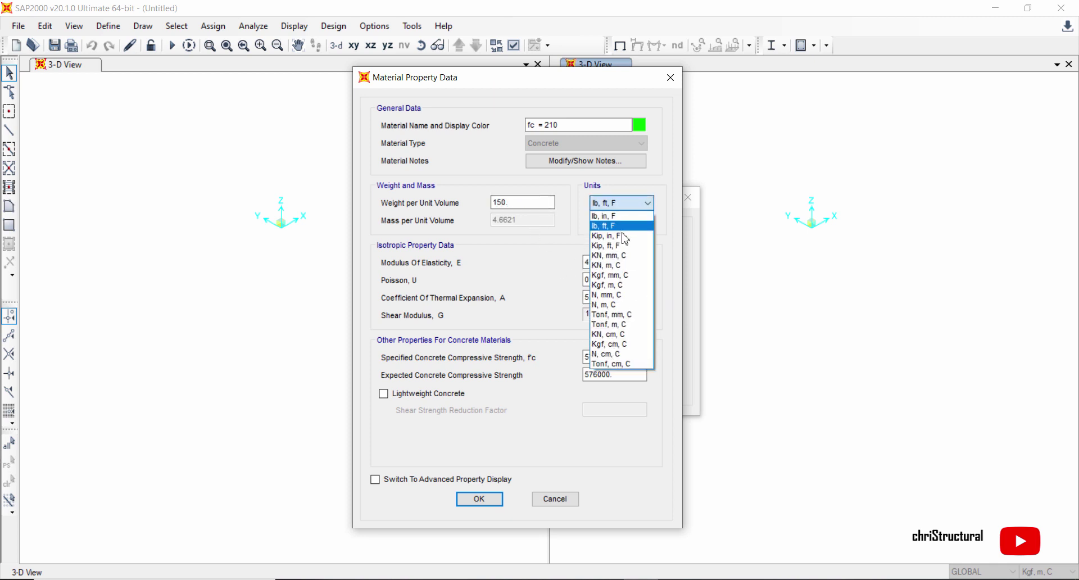
{"action": "left_click", "coordinate": [618, 245]}
{"action": "left_click", "coordinate": [621, 203]}
{"action": "left_click", "coordinate": [610, 275]}
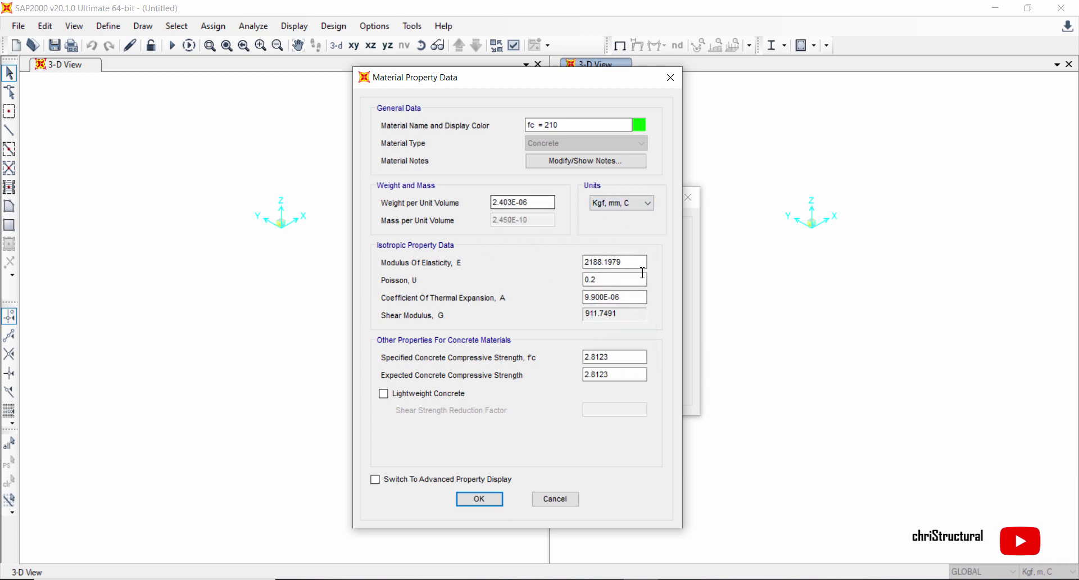
{"action": "left_click", "coordinate": [632, 203]}
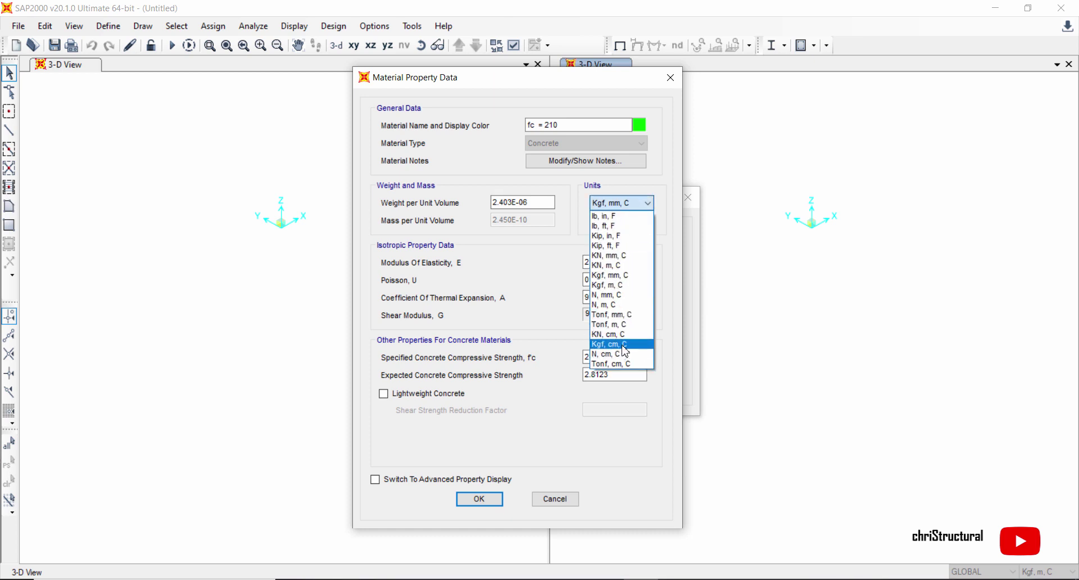
{"action": "left_click", "coordinate": [618, 344]}
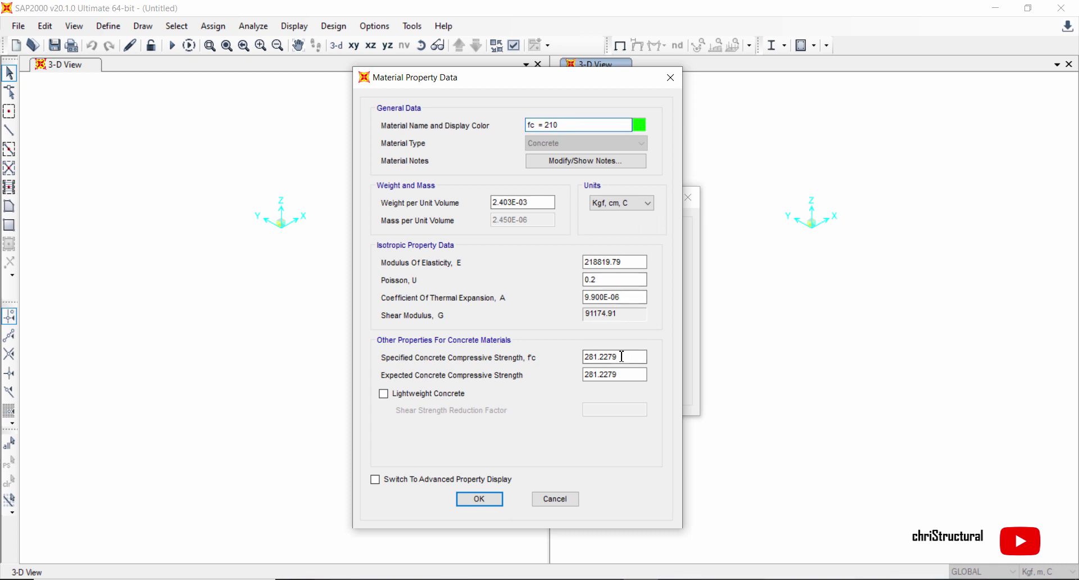
- Set the specified and expected concrete compressive strengths to 210 and save the fc =210 material definition
{"action": "left_click_drag", "start_coordinate": [628, 354], "coordinate": [579, 357]}
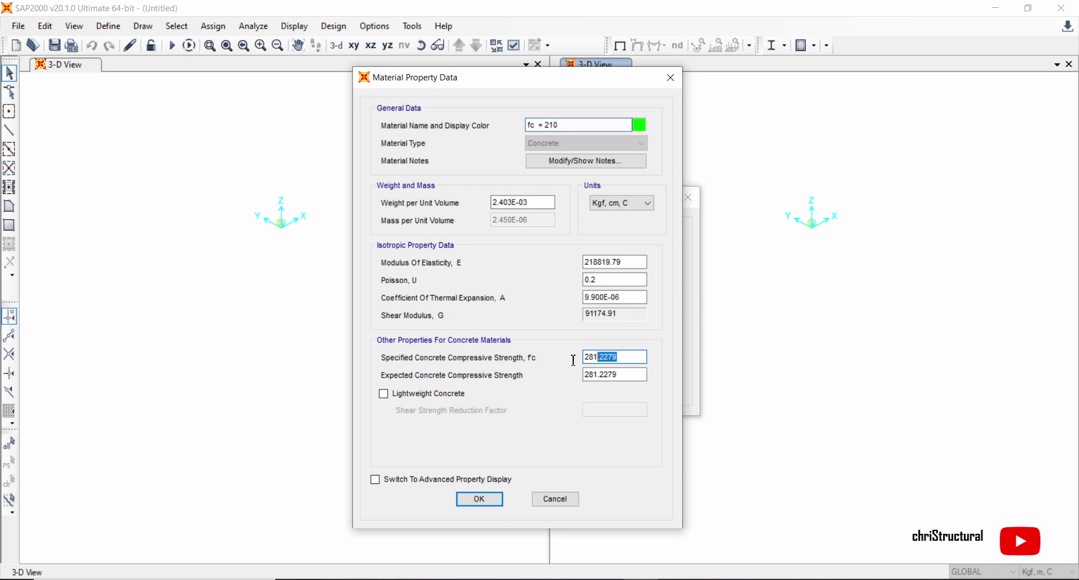
{"action": "type", "text": "210"}
{"action": "left_click_drag", "start_coordinate": [630, 375], "coordinate": [560, 376]}
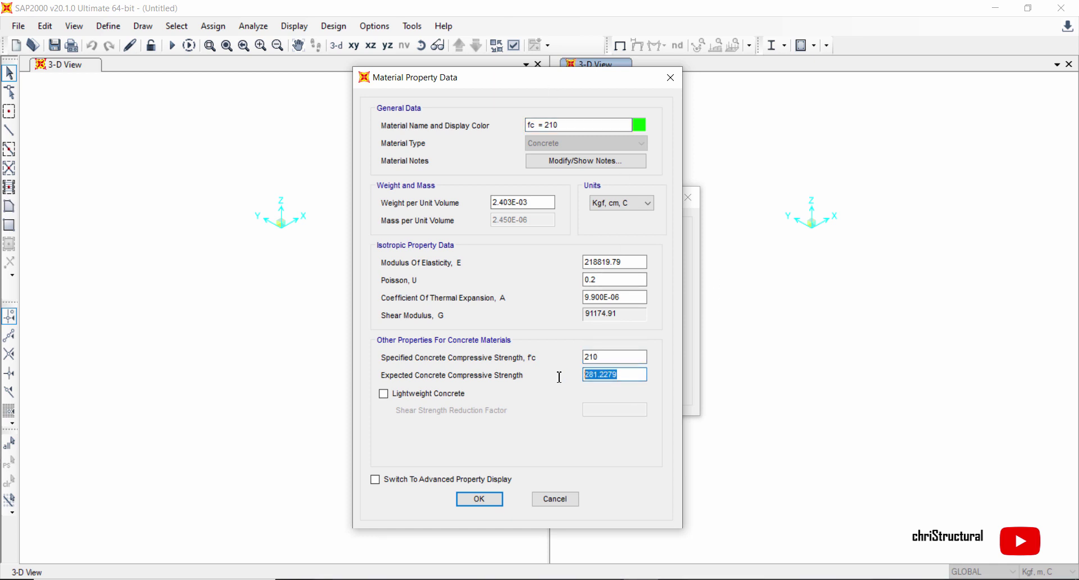
{"action": "type", "text": "210"}
{"action": "left_click", "coordinate": [643, 356]}
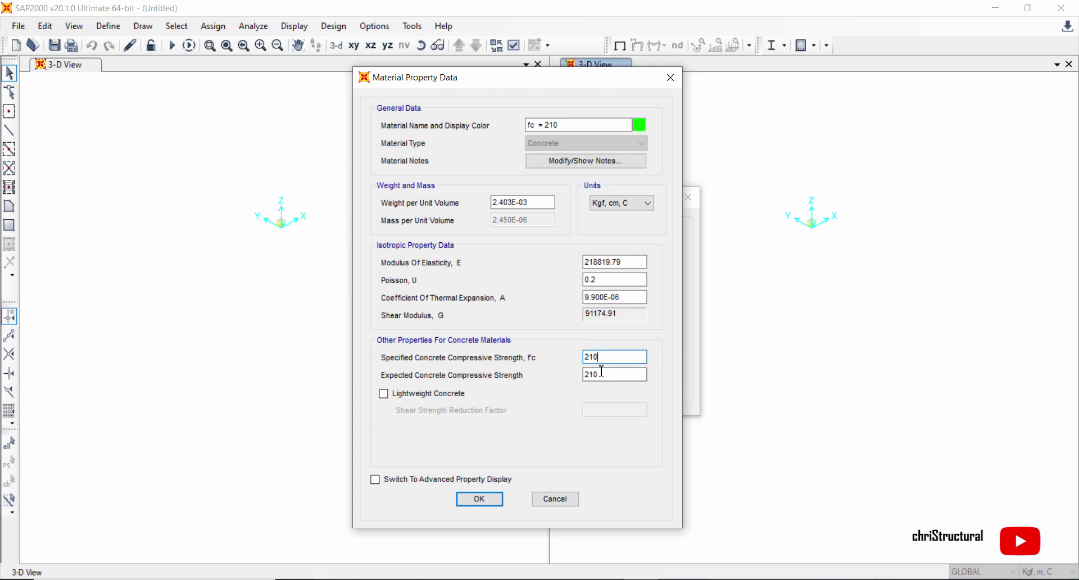
{"action": "left_click", "coordinate": [483, 502]}
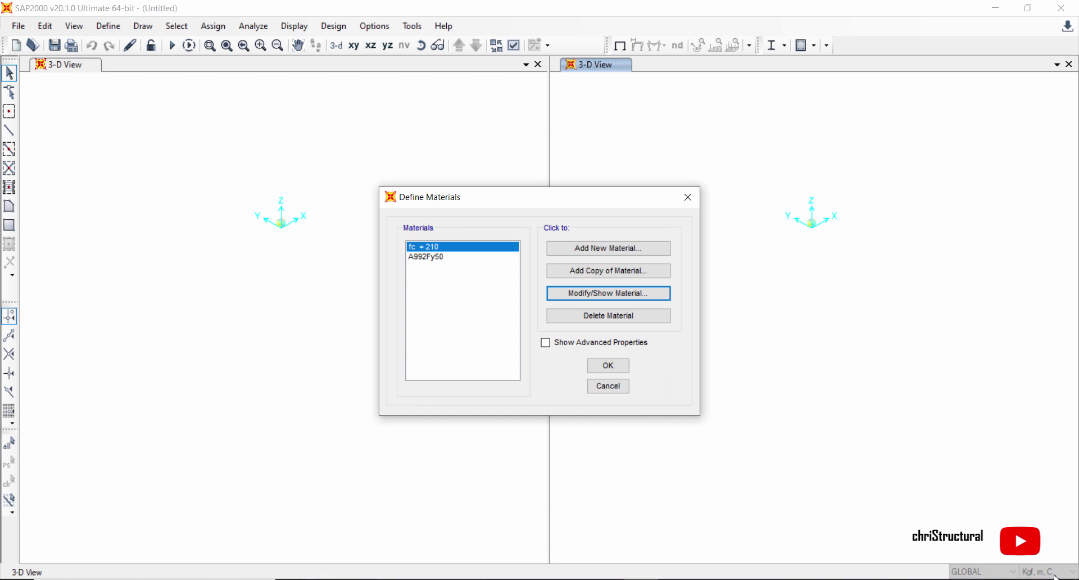
{"action": "left_click", "coordinate": [614, 369]}
{"action": "left_click", "coordinate": [108, 26]}
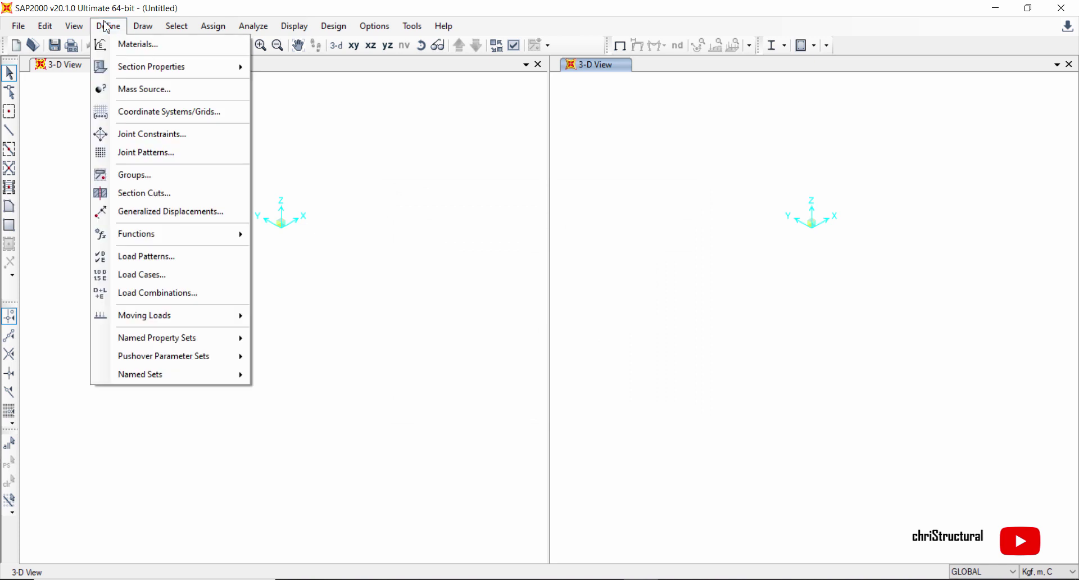
{"action": "mouse_move", "coordinate": [129, 73]}
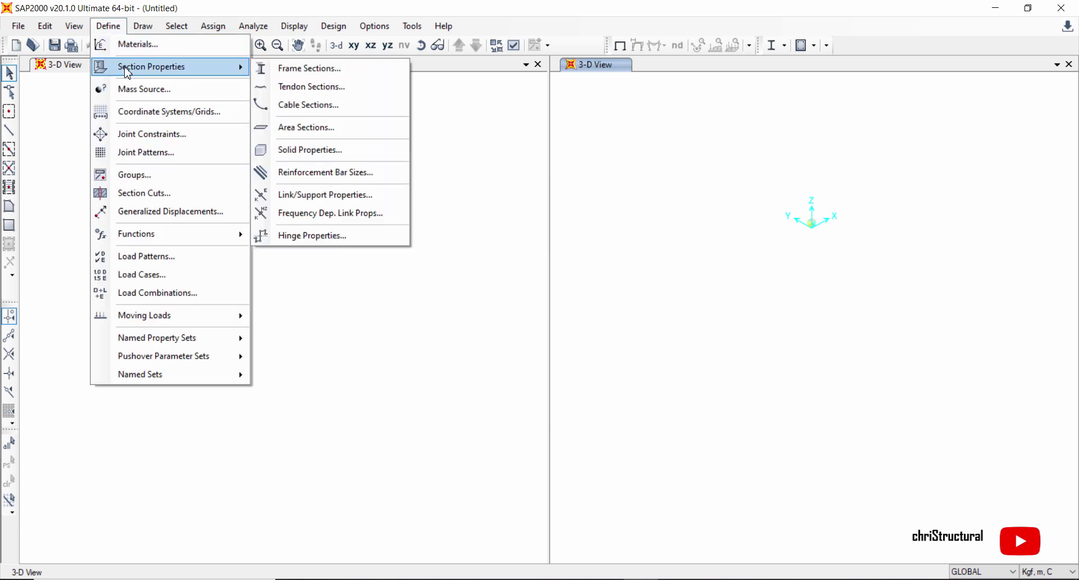
{"action": "left_click", "coordinate": [333, 68]}
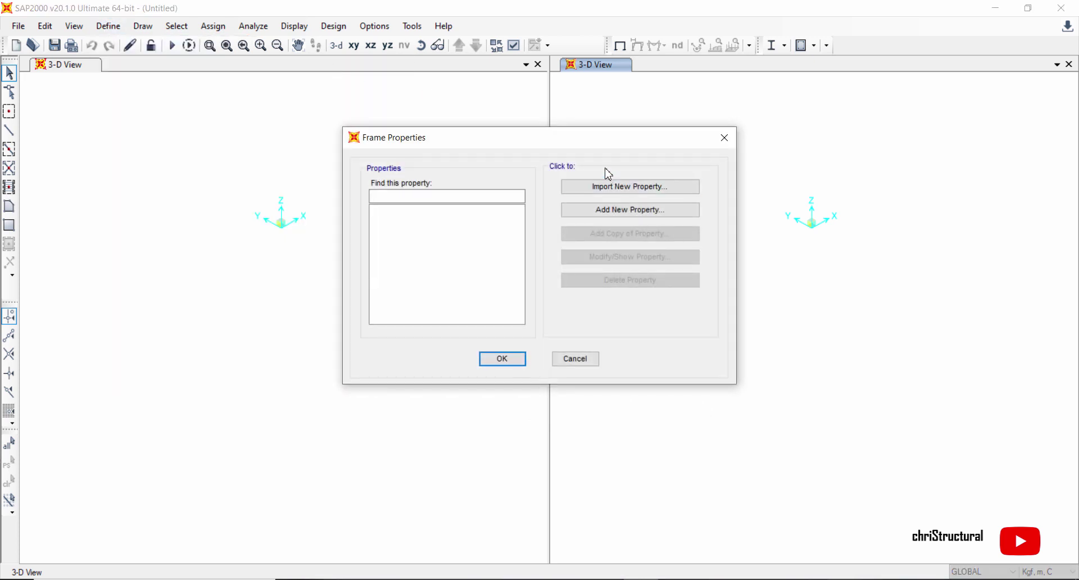
{"action": "left_click", "coordinate": [623, 219]}
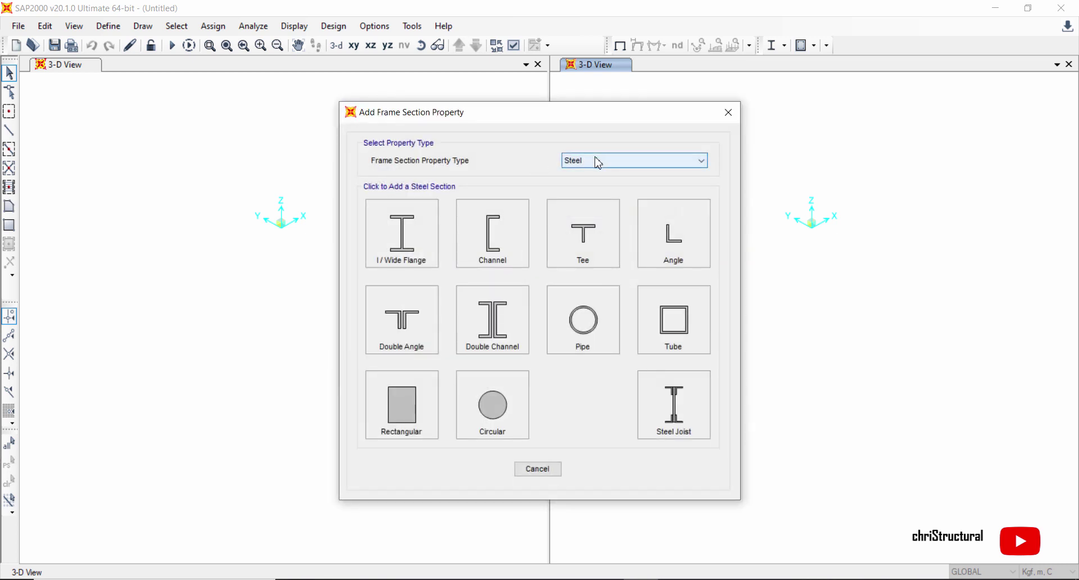
{"action": "left_click_drag", "start_coordinate": [623, 118], "coordinate": [664, 166]}
{"action": "left_click", "coordinate": [769, 160]}
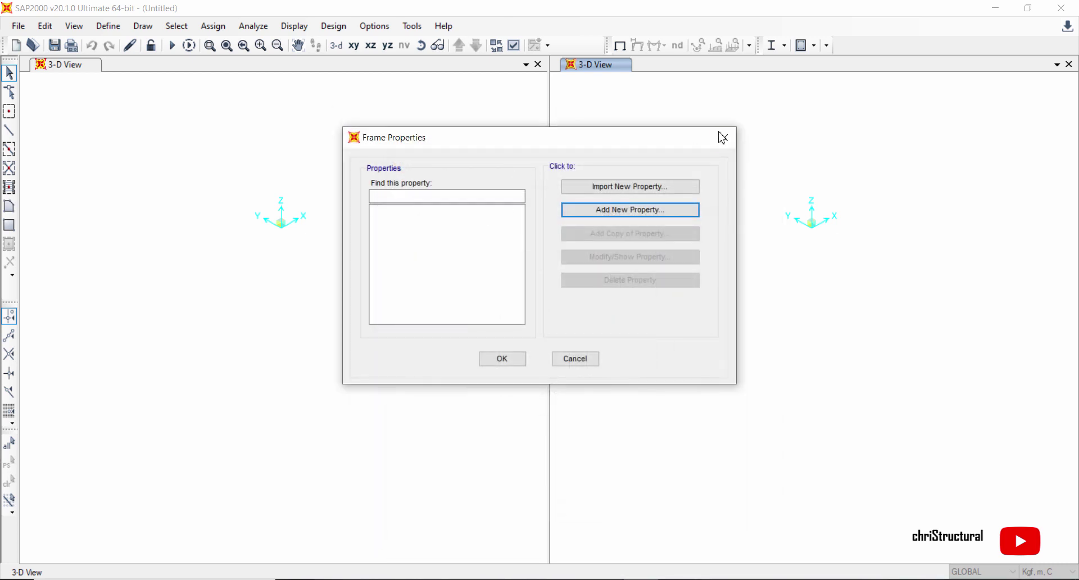
{"action": "left_click", "coordinate": [723, 137]}
- Start a new rectangular concrete frame section and open its depth for editing
{"action": "left_click", "coordinate": [108, 27]}
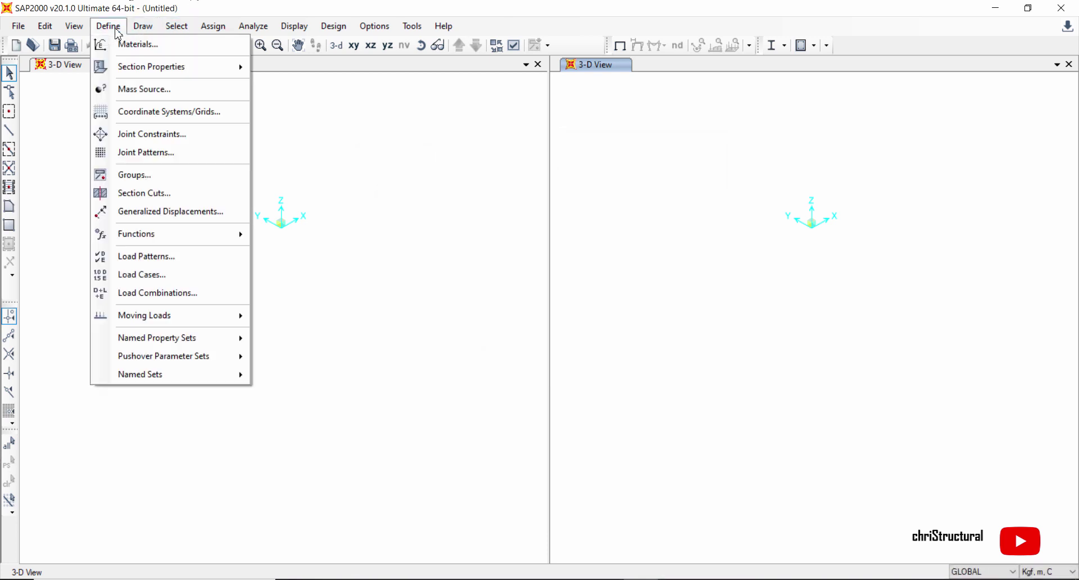
{"action": "mouse_move", "coordinate": [127, 68]}
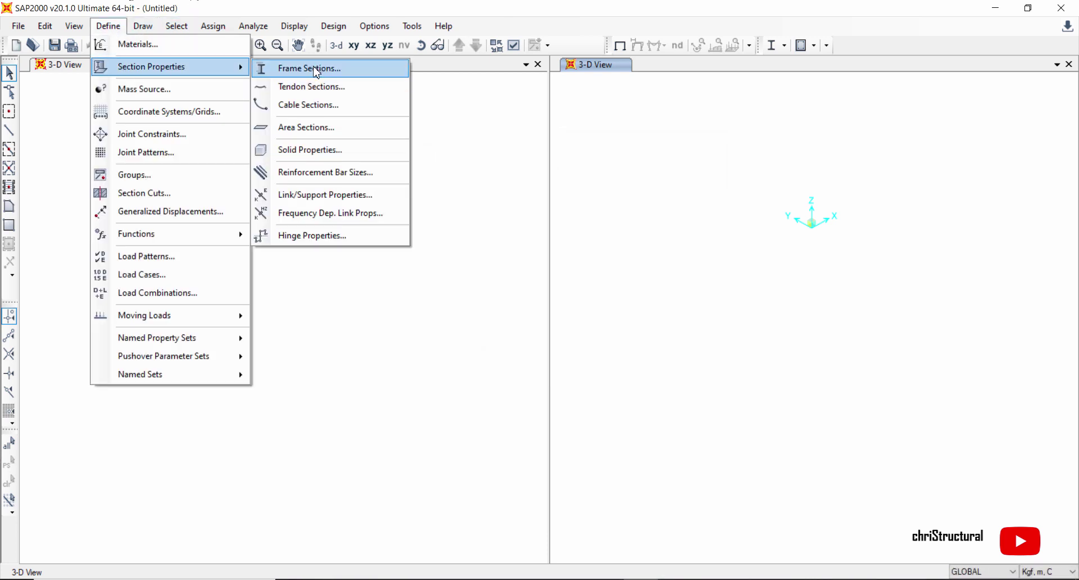
{"action": "left_click", "coordinate": [315, 70]}
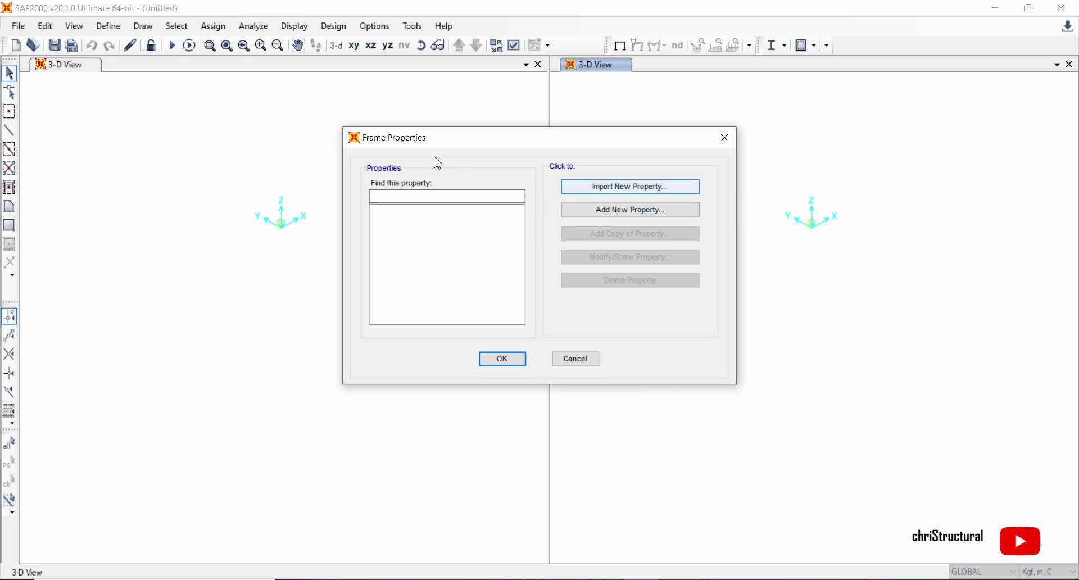
{"action": "left_click", "coordinate": [674, 210]}
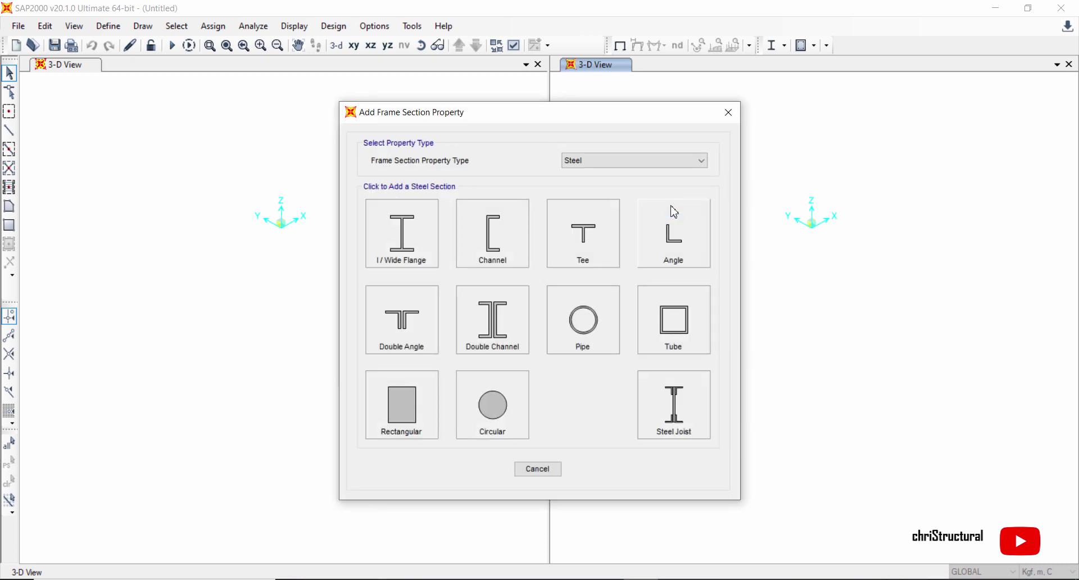
{"action": "left_click", "coordinate": [696, 163]}
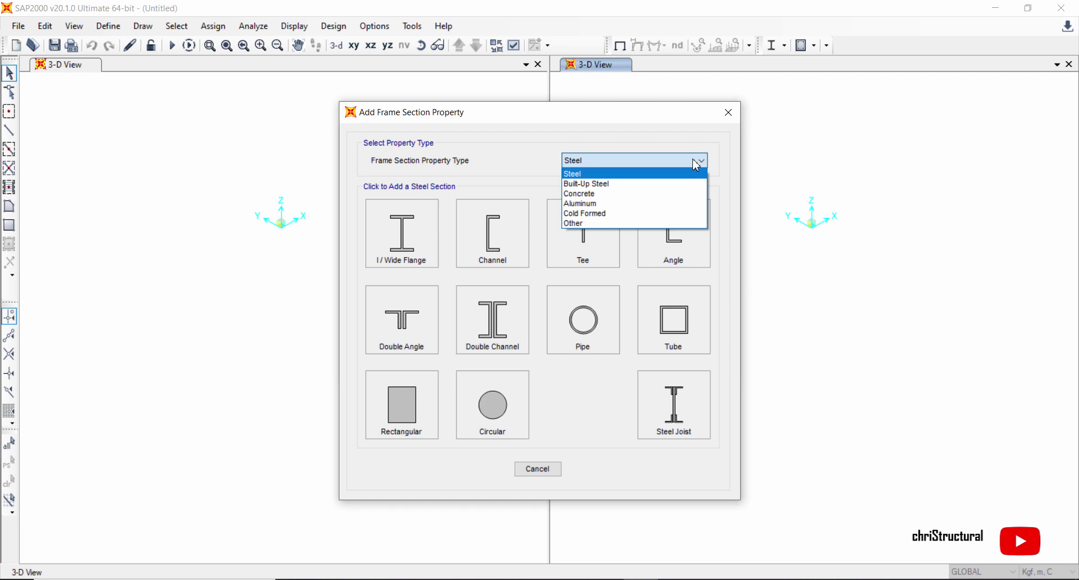
{"action": "left_click", "coordinate": [604, 194]}
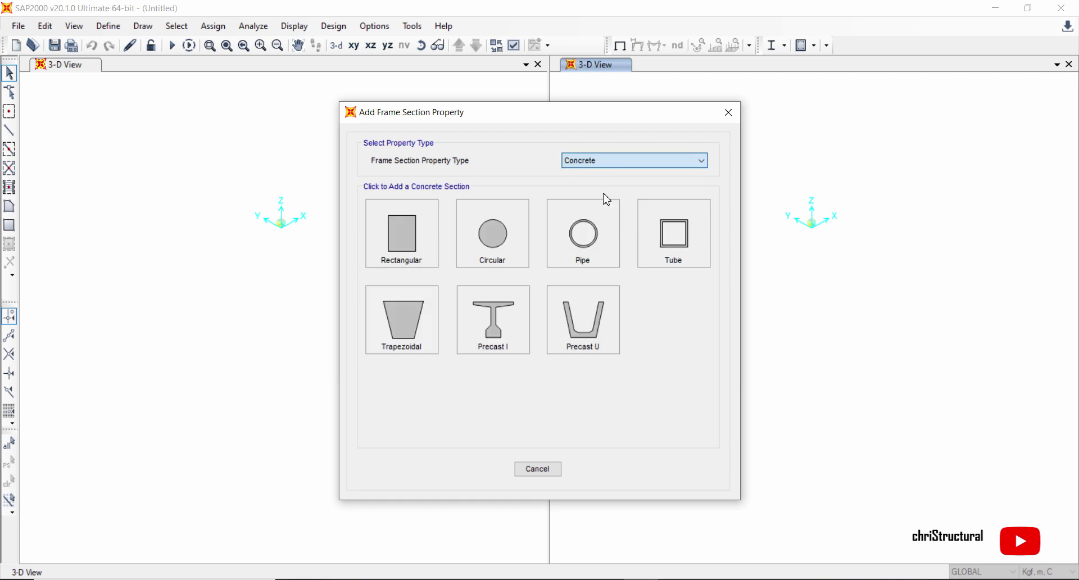
{"action": "left_click", "coordinate": [402, 227]}
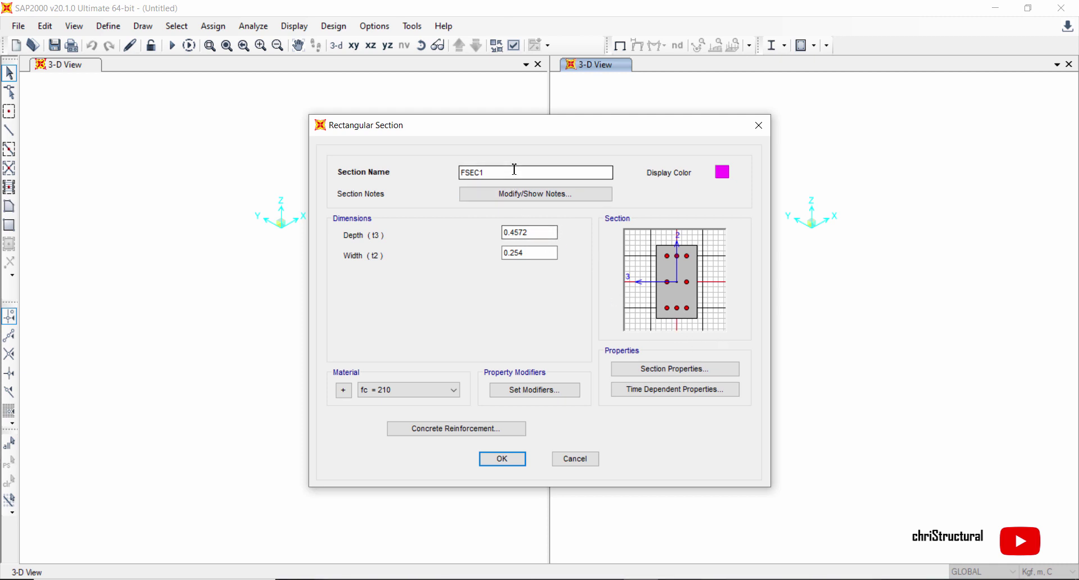
{"action": "left_click", "coordinate": [542, 232]}
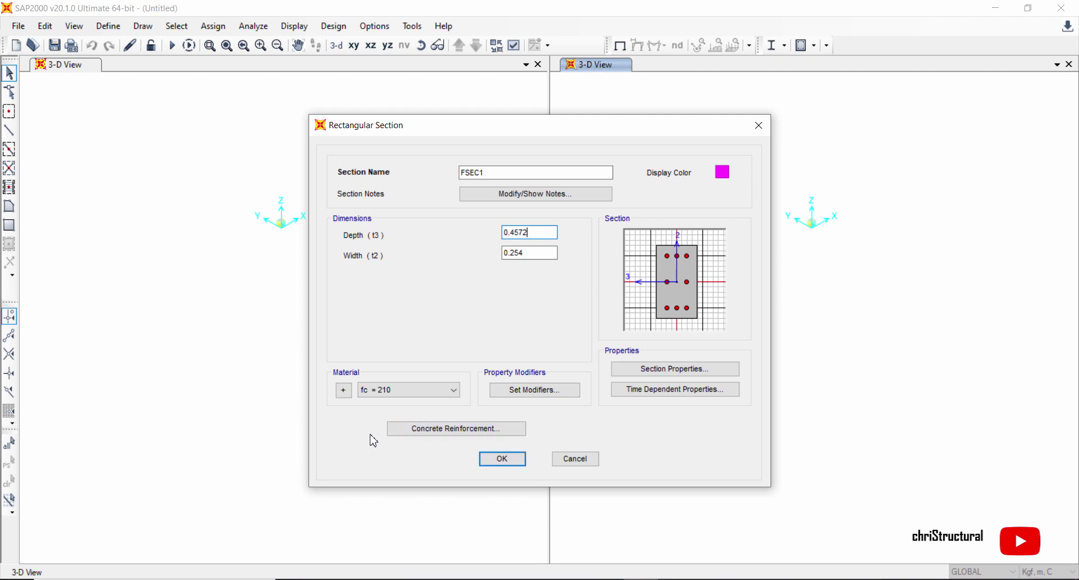
- Switch to OneNote, dismiss the What's New notice and go to a blank area of the CLASE MATLAB page
{"action": "key", "text": "super"}
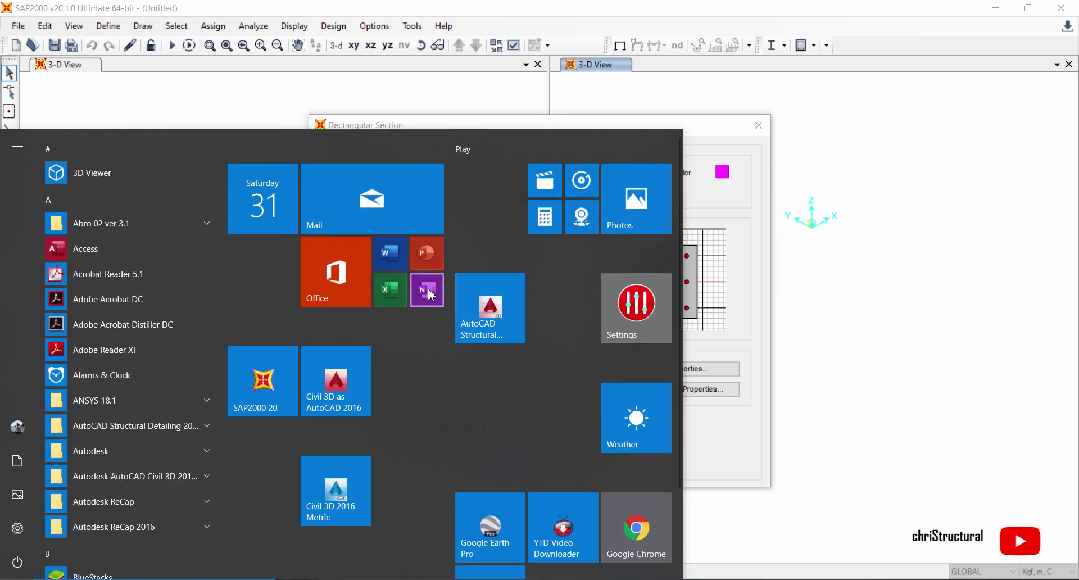
{"action": "left_click", "coordinate": [427, 290]}
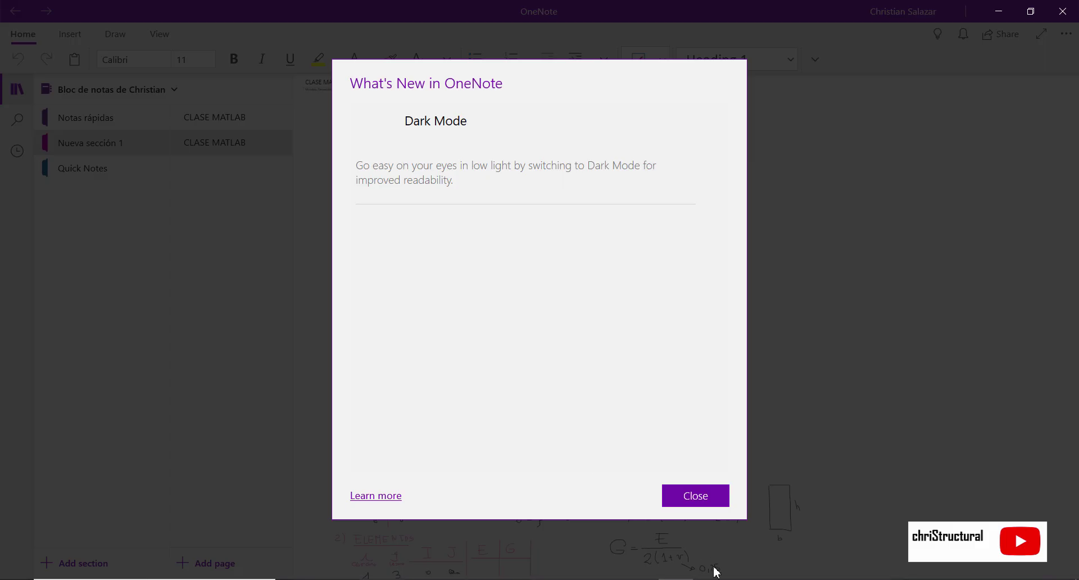
{"action": "left_click", "coordinate": [699, 497]}
{"action": "scroll", "coordinate": [633, 442], "scroll_direction": "down", "scroll_amount": 15}
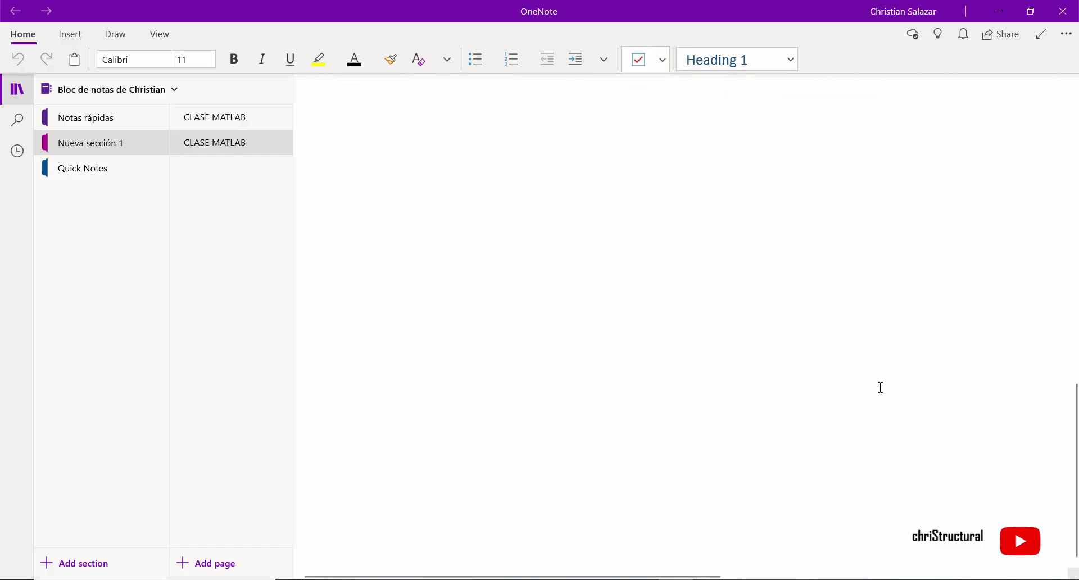
{"action": "scroll", "coordinate": [812, 385], "scroll_direction": "down", "scroll_amount": 1}
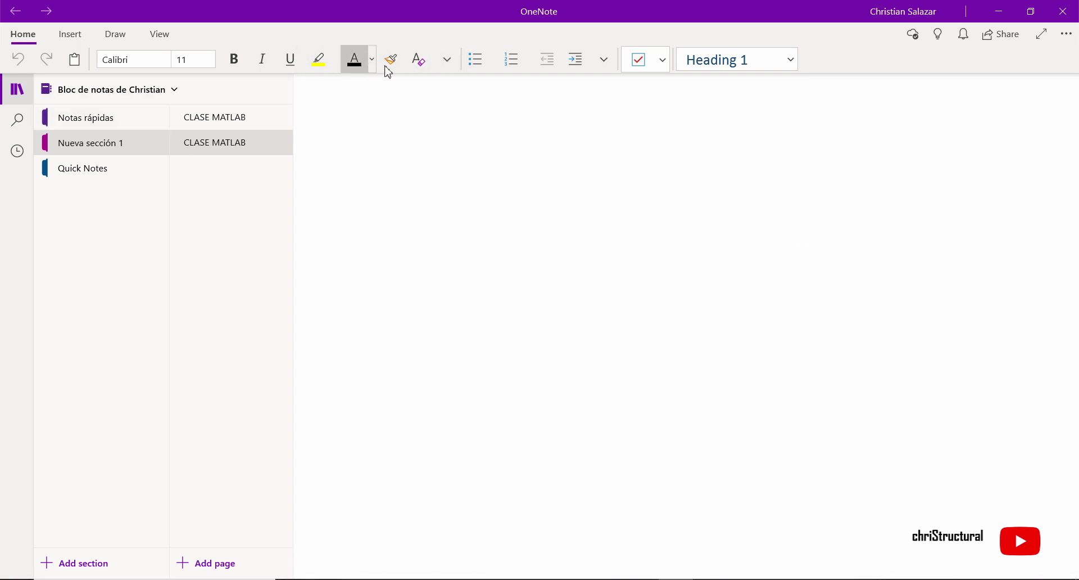
{"action": "left_click", "coordinate": [500, 205]}
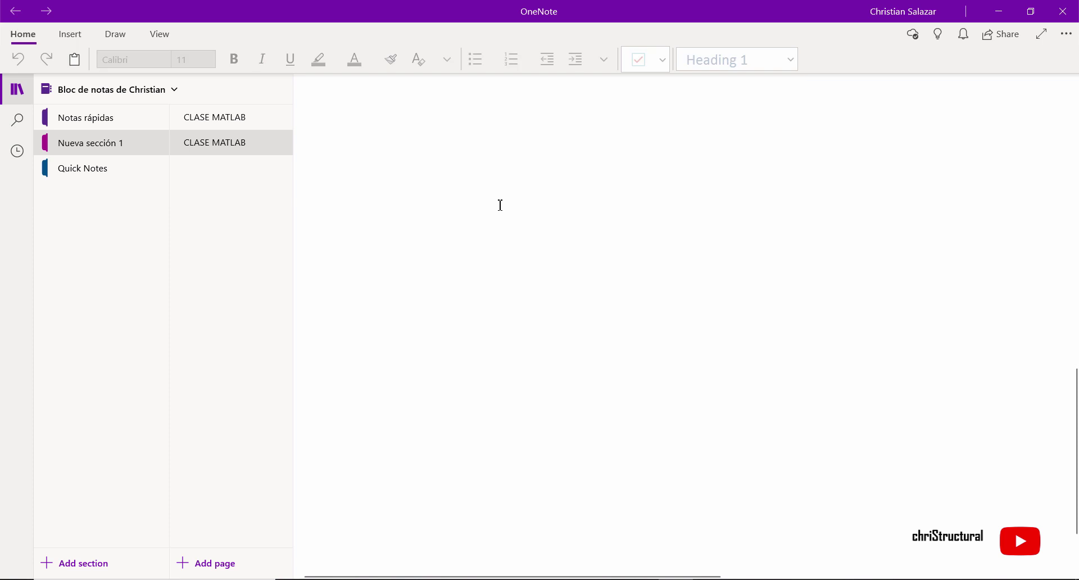
- Select the black drawing pen, set it to the middle thickness and test it on the blank page
{"action": "left_click", "coordinate": [110, 33]}
{"action": "left_click", "coordinate": [192, 57]}
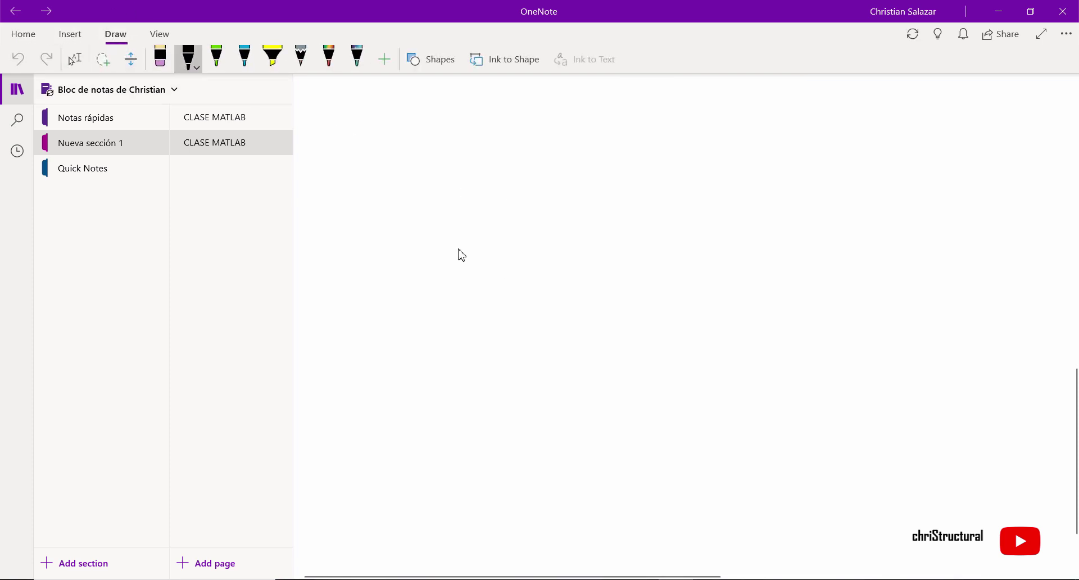
{"action": "left_click", "coordinate": [180, 65]}
{"action": "left_click", "coordinate": [197, 69]}
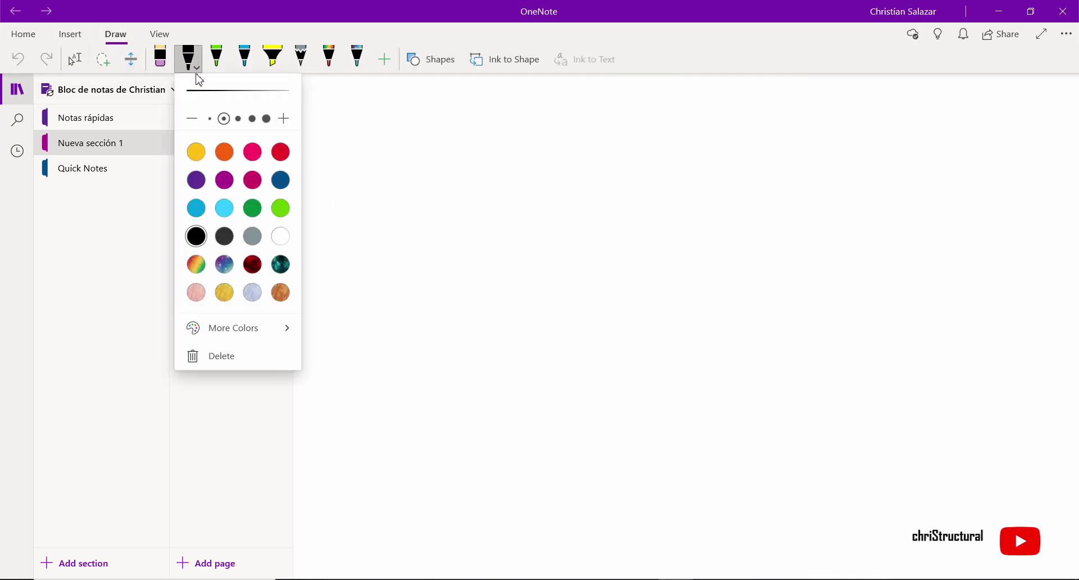
{"action": "left_click", "coordinate": [239, 119]}
{"action": "left_click", "coordinate": [493, 213]}
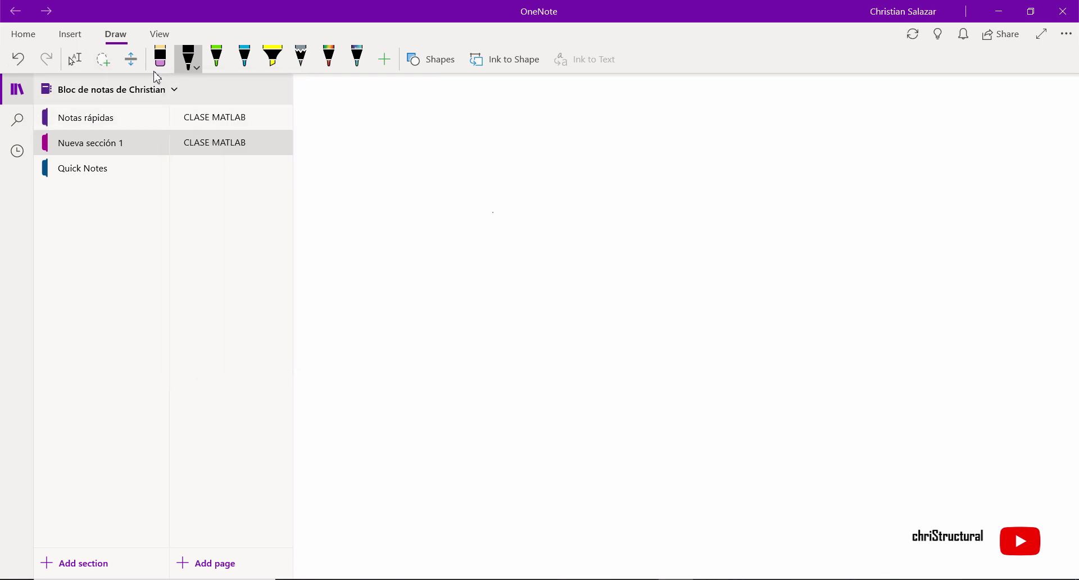
{"action": "left_click", "coordinate": [200, 63]}
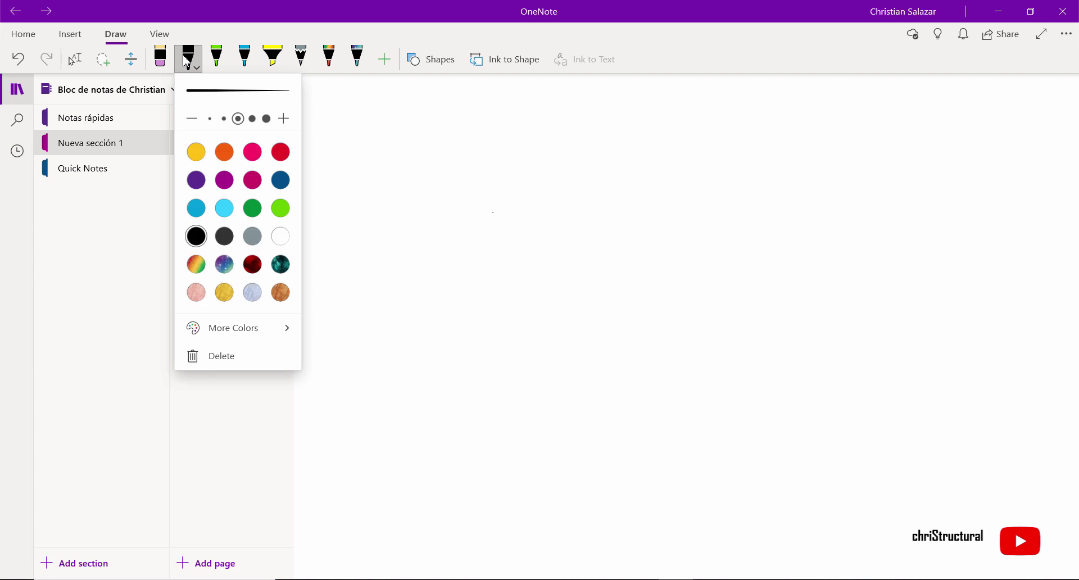
{"action": "left_click", "coordinate": [482, 193]}
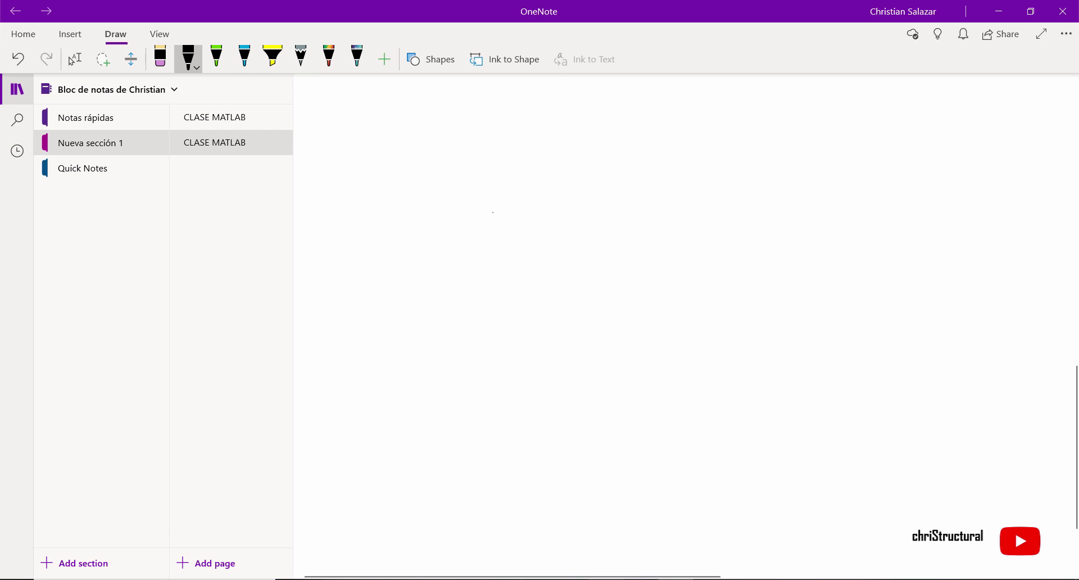
{"action": "key", "text": "F9"}
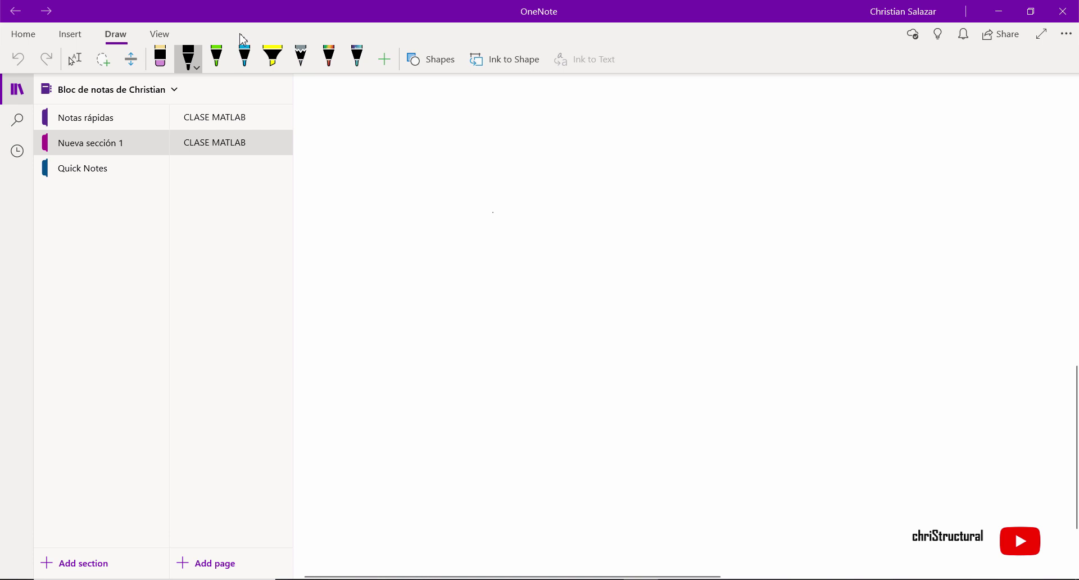
{"action": "left_click", "coordinate": [190, 61]}
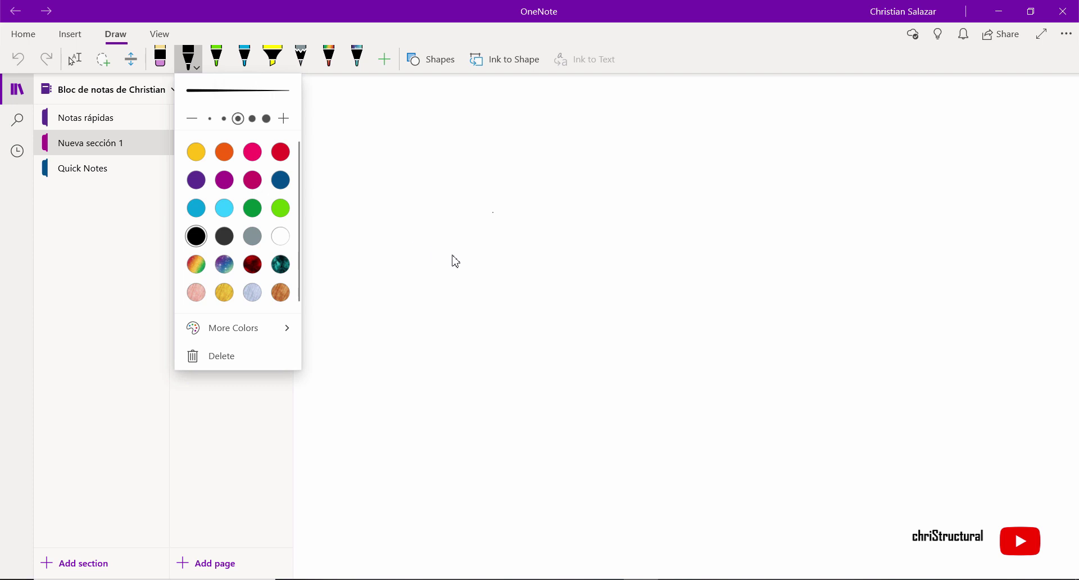
{"action": "left_click", "coordinate": [409, 224]}
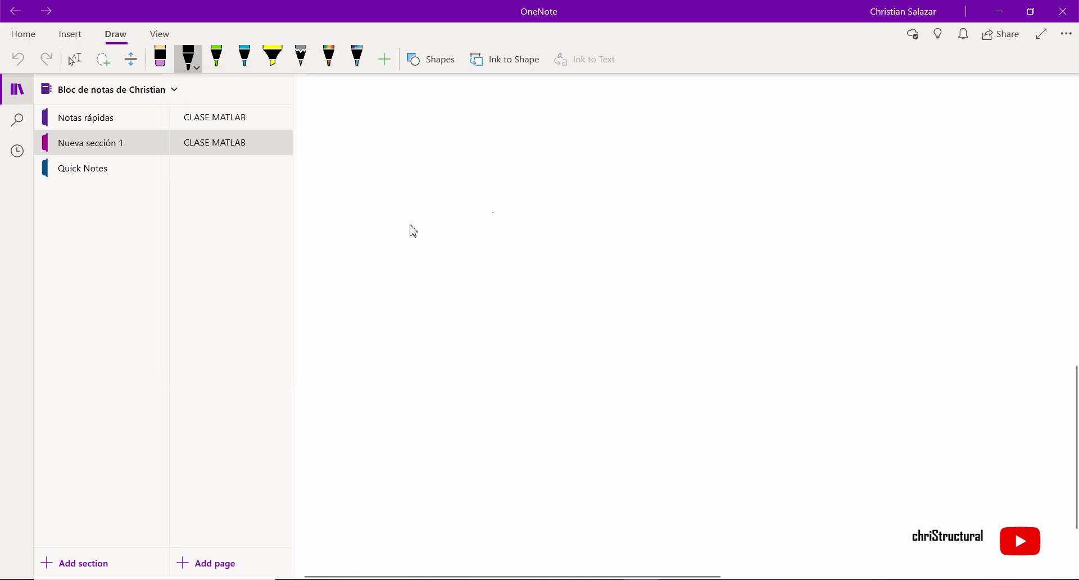
- Handwrite the sizing formulas h = L/12 and b ≈ h/2 beside a sketched rectangle dimensioned h and b
{"action": "mouse_move", "coordinate": [425, 222]}
{"action": "left_mouse_down"}
{"action": "mouse_move", "coordinate": [425, 281]}
{"action": "mouse_move", "coordinate": [434, 258]}
{"action": "mouse_move", "coordinate": [441, 278]}
{"action": "mouse_move", "coordinate": [470, 273]}
{"action": "left_mouse_up"}
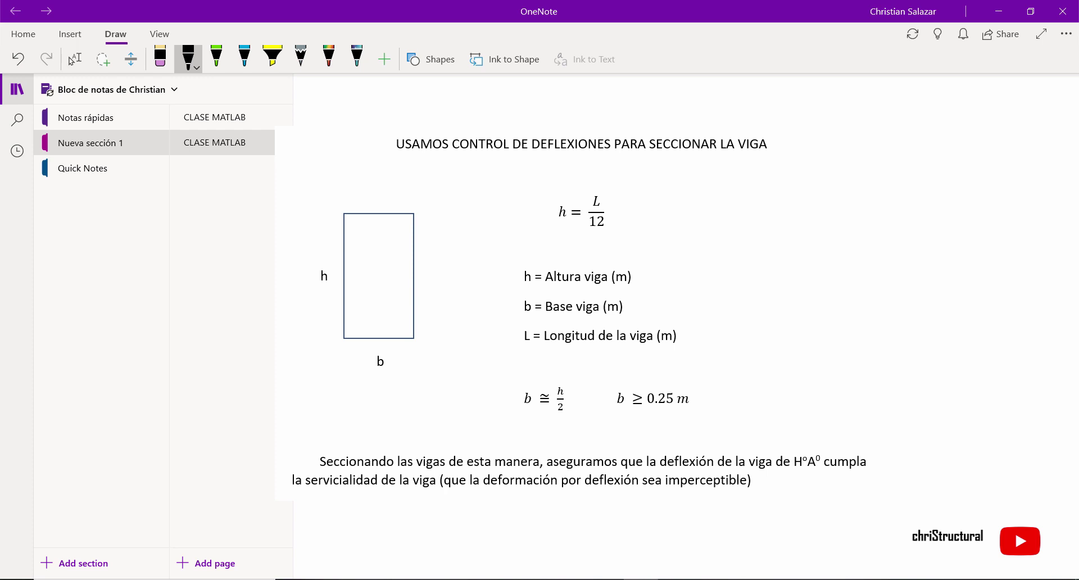
{"action": "left_click", "coordinate": [874, 281]}
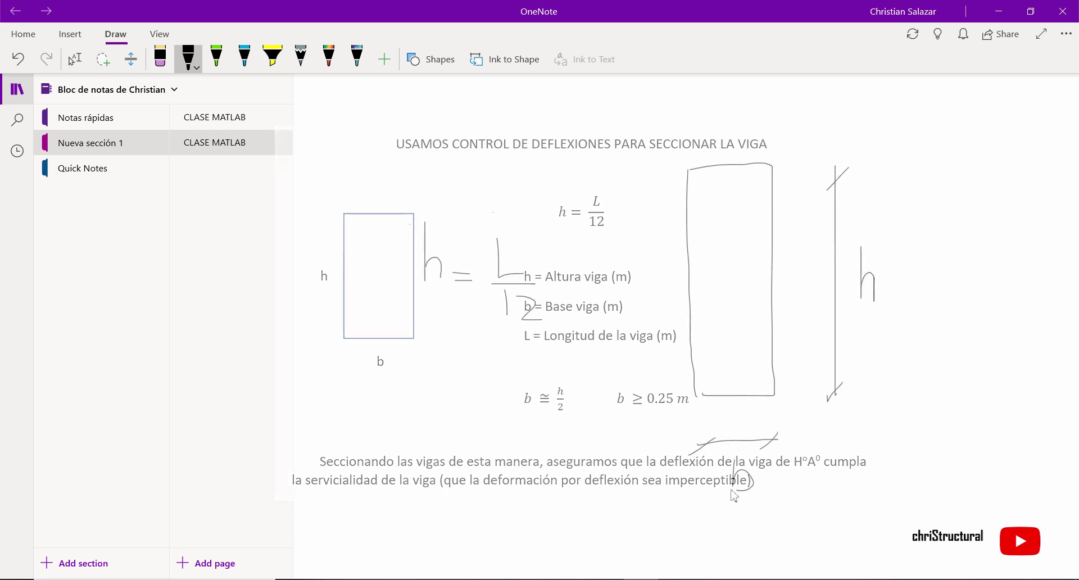
{"action": "mouse_move", "coordinate": [360, 366]}
{"action": "left_mouse_down"}
{"action": "mouse_move", "coordinate": [362, 404]}
{"action": "mouse_move", "coordinate": [371, 386]}
{"action": "mouse_move", "coordinate": [365, 403]}
{"action": "mouse_move", "coordinate": [455, 379]}
{"action": "mouse_move", "coordinate": [471, 396]}
{"action": "mouse_move", "coordinate": [474, 422]}
{"action": "left_mouse_up"}
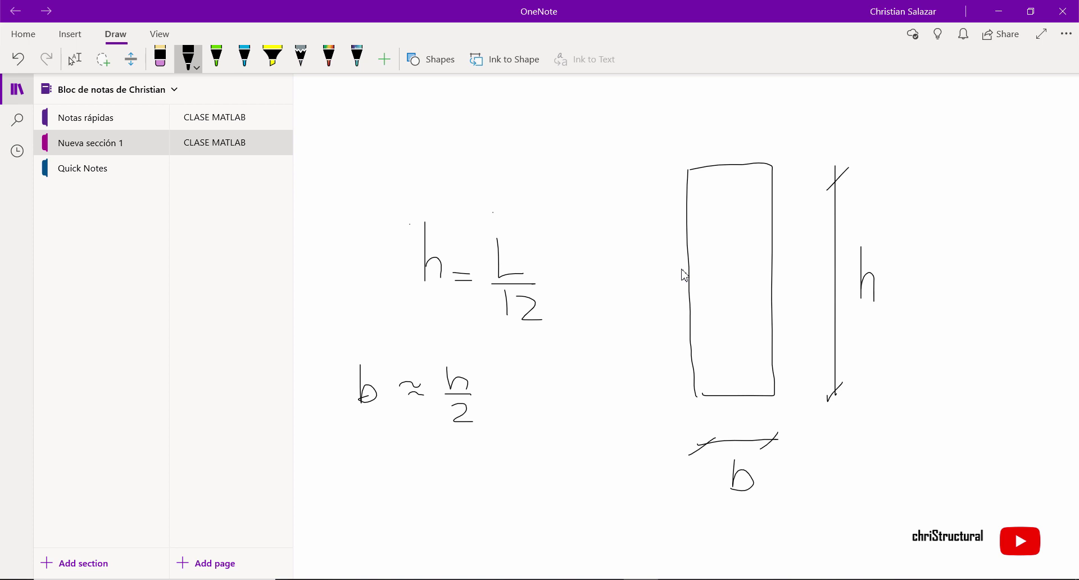
- Handwrite the beam height calculation h = 8/12 = 0, below the sizing formulas
{"action": "scroll", "coordinate": [585, 456], "scroll_direction": "down", "scroll_amount": 2}
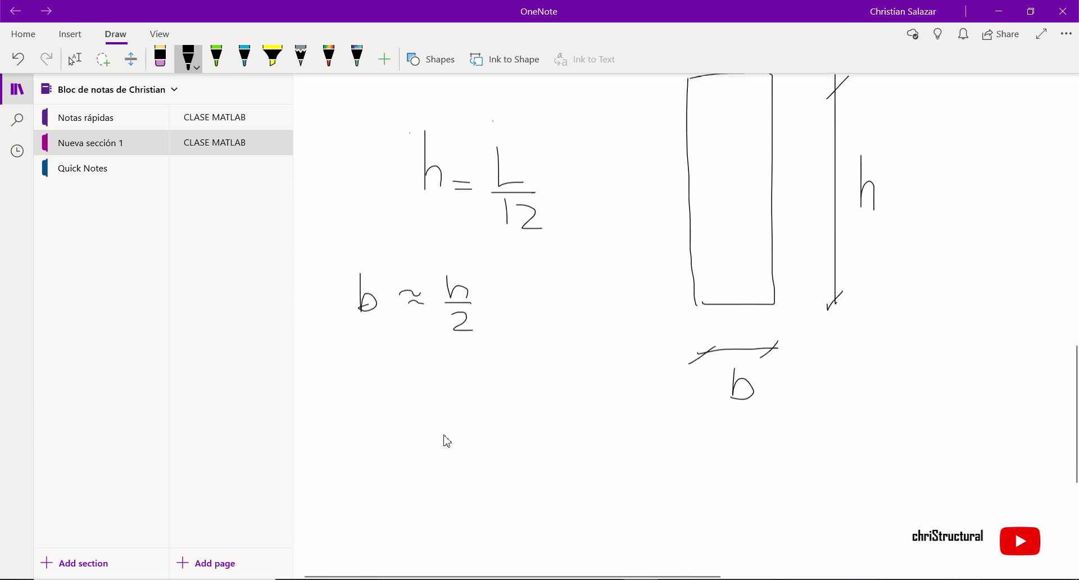
{"action": "mouse_move", "coordinate": [366, 411]}
{"action": "left_mouse_down"}
{"action": "mouse_move", "coordinate": [369, 447]}
{"action": "mouse_move", "coordinate": [406, 438]}
{"action": "mouse_move", "coordinate": [408, 448]}
{"action": "left_mouse_up"}
{"action": "mouse_move", "coordinate": [456, 418]}
{"action": "left_mouse_down"}
{"action": "mouse_move", "coordinate": [452, 437]}
{"action": "mouse_move", "coordinate": [469, 439]}
{"action": "mouse_move", "coordinate": [464, 427]}
{"action": "left_mouse_up"}
{"action": "mouse_move", "coordinate": [449, 444]}
{"action": "left_mouse_down"}
{"action": "mouse_move", "coordinate": [477, 441]}
{"action": "mouse_move", "coordinate": [450, 478]}
{"action": "mouse_move", "coordinate": [482, 479]}
{"action": "left_mouse_up"}
{"action": "mouse_move", "coordinate": [493, 436]}
{"action": "left_mouse_down"}
{"action": "mouse_move", "coordinate": [507, 442]}
{"action": "mouse_move", "coordinate": [529, 418]}
{"action": "mouse_move", "coordinate": [546, 446]}
{"action": "left_mouse_up"}
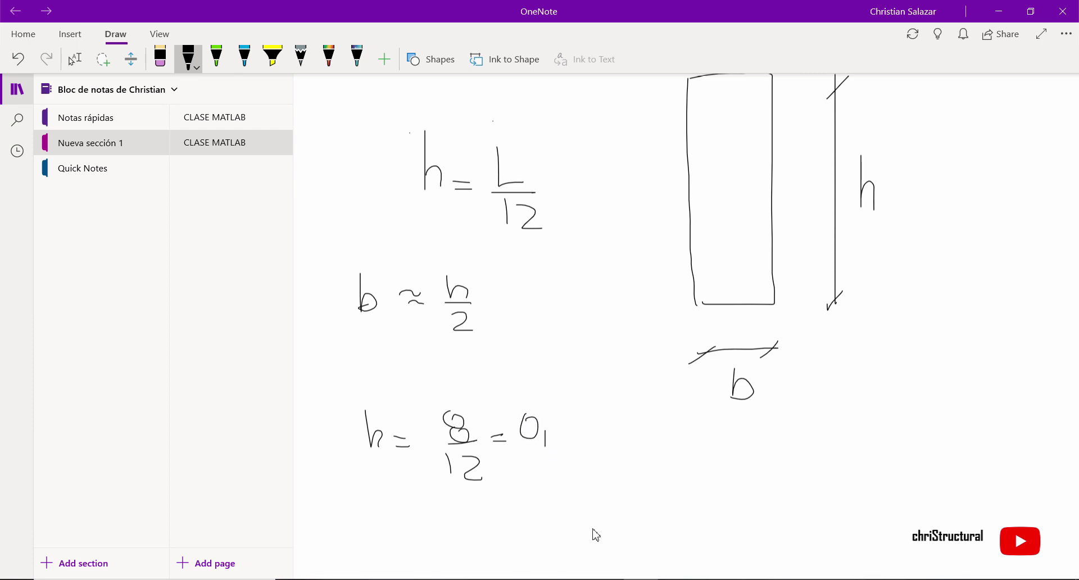
- Compute 8 divided by 12 in Calculator
{"action": "key", "text": "super"}
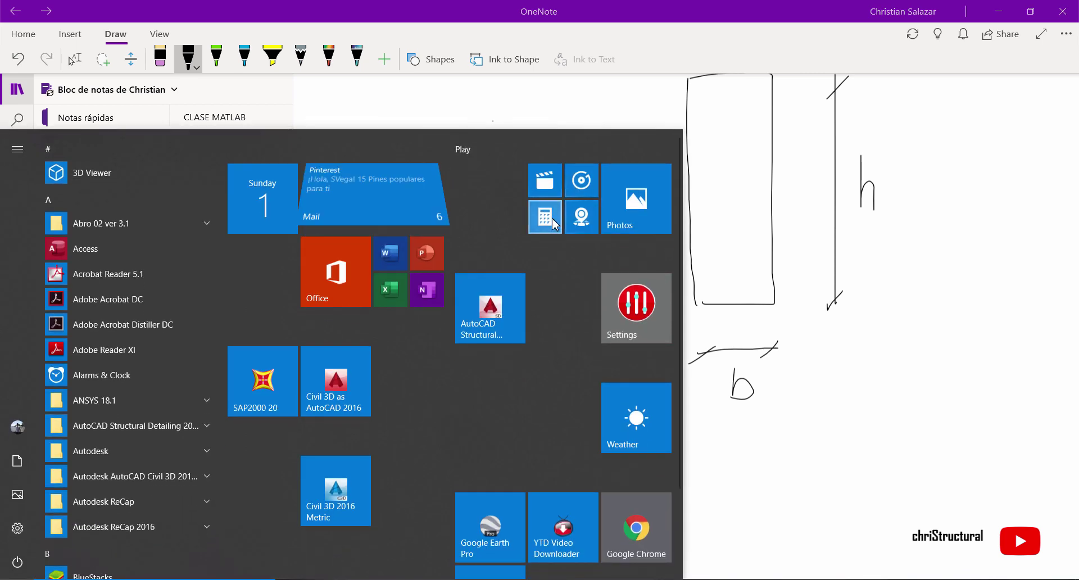
{"action": "key", "text": "super"}
{"action": "type", "text": "8/12"}
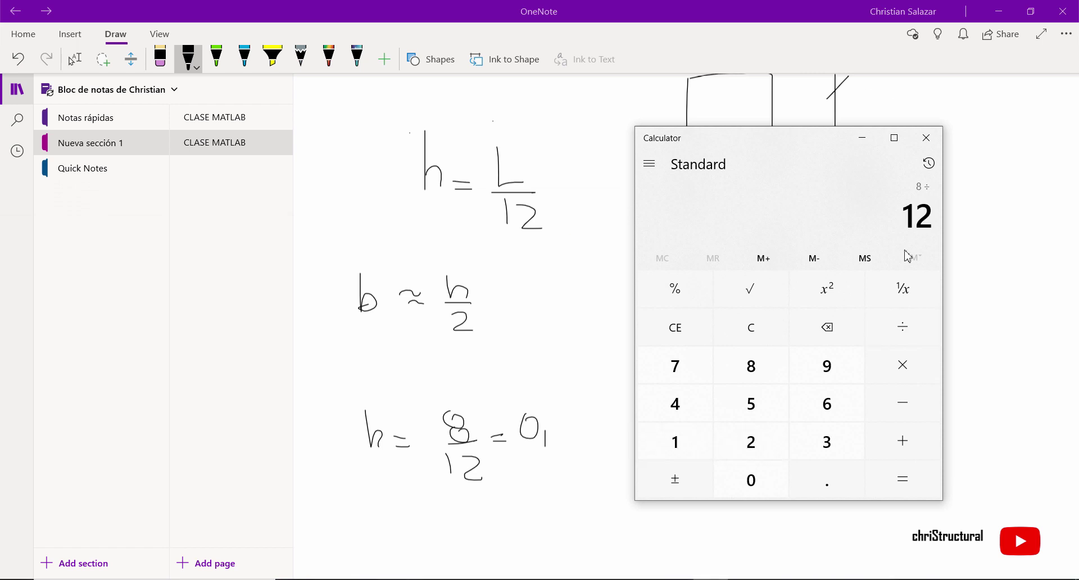
{"action": "left_click", "coordinate": [914, 494]}
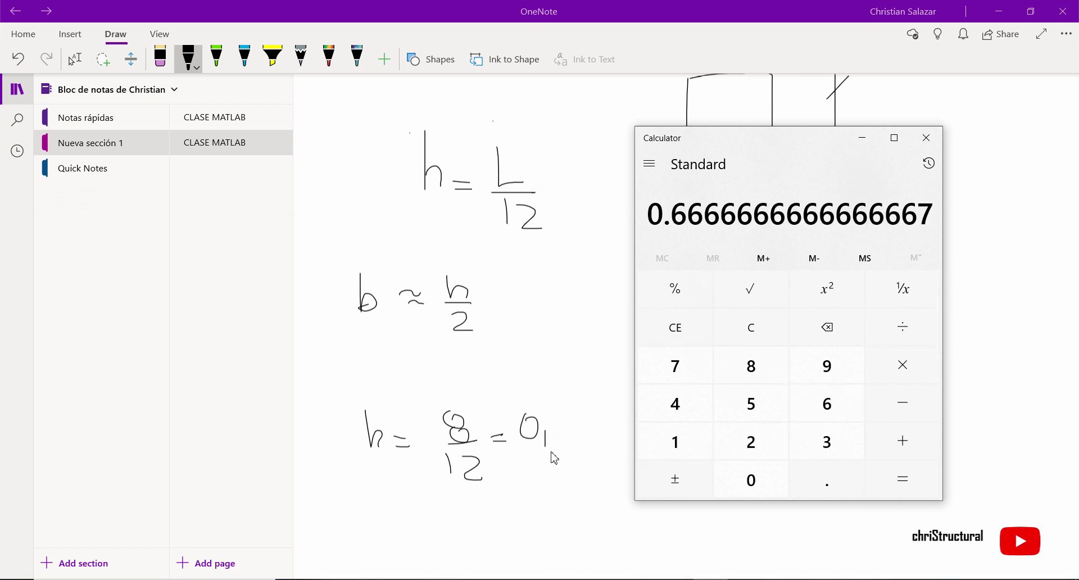
- Complete the handwritten height result as 0,67 ≈ 0,70 and begin a line below with b =
{"action": "left_click", "coordinate": [561, 428]}
{"action": "mouse_move", "coordinate": [561, 415]}
{"action": "left_mouse_down"}
{"action": "mouse_move", "coordinate": [562, 442]}
{"action": "mouse_move", "coordinate": [556, 433]}
{"action": "mouse_move", "coordinate": [594, 445]}
{"action": "left_mouse_up"}
{"action": "mouse_move", "coordinate": [370, 516]}
{"action": "left_mouse_down"}
{"action": "mouse_move", "coordinate": [373, 545]}
{"action": "mouse_move", "coordinate": [416, 547]}
{"action": "left_mouse_up"}
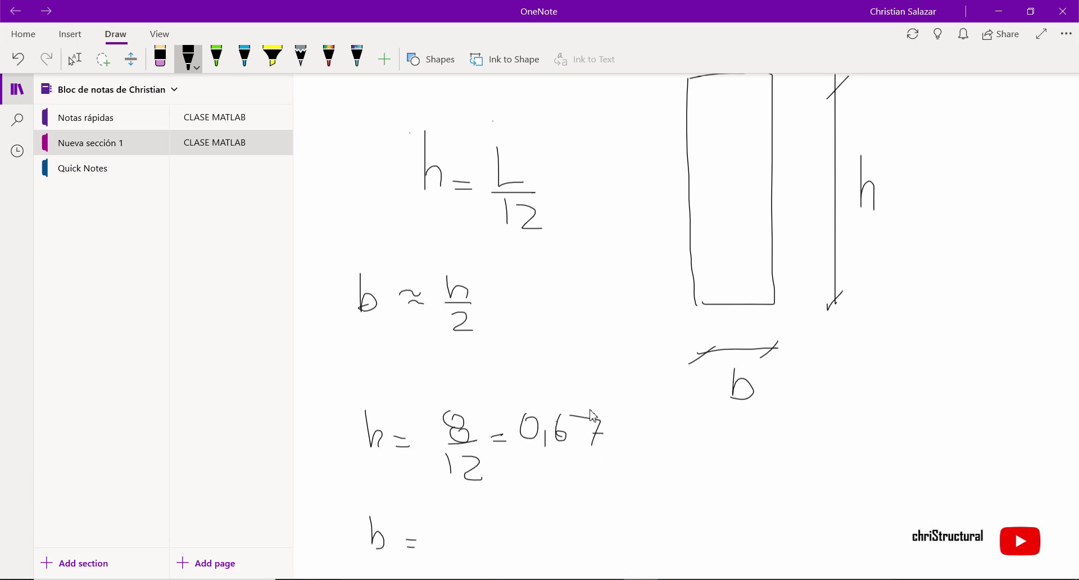
{"action": "mouse_move", "coordinate": [614, 436]}
{"action": "left_mouse_down"}
{"action": "mouse_move", "coordinate": [662, 433]}
{"action": "mouse_move", "coordinate": [659, 420]}
{"action": "mouse_move", "coordinate": [663, 444]}
{"action": "mouse_move", "coordinate": [682, 419]}
{"action": "mouse_move", "coordinate": [677, 432]}
{"action": "mouse_move", "coordinate": [694, 432]}
{"action": "left_mouse_up"}
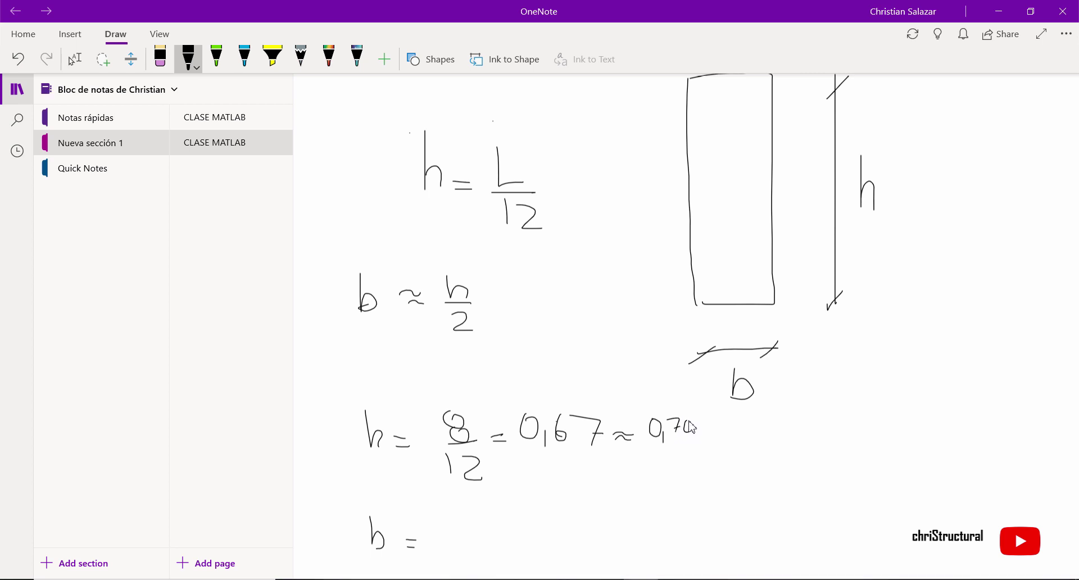
- Handwrite the beam's base value after b =
{"action": "scroll", "coordinate": [456, 531], "scroll_direction": "down", "scroll_amount": 3}
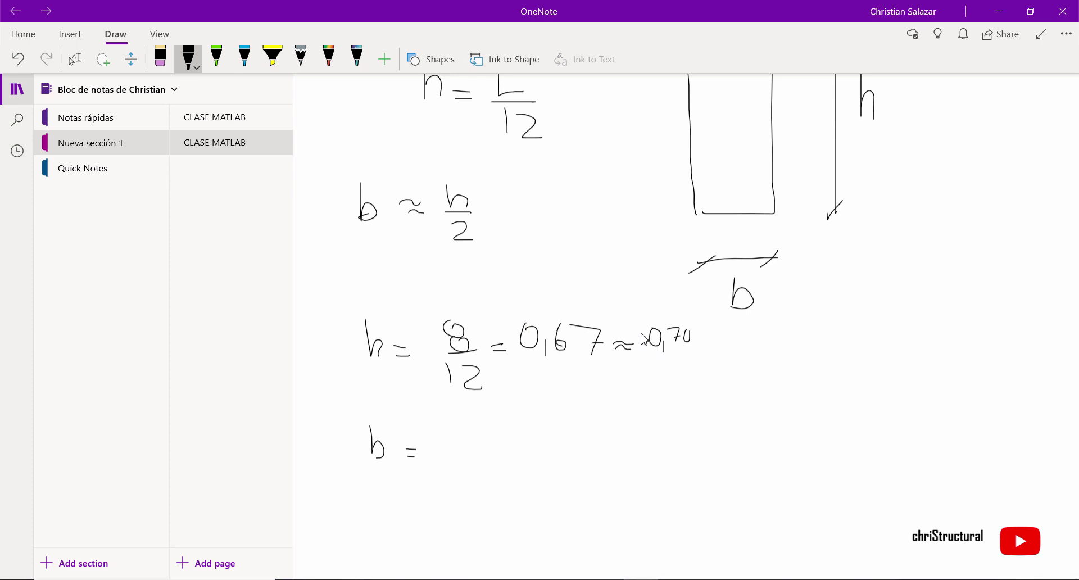
{"action": "mouse_move", "coordinate": [459, 441]}
{"action": "left_mouse_down"}
{"action": "mouse_move", "coordinate": [479, 464]}
{"action": "mouse_move", "coordinate": [496, 432]}
{"action": "mouse_move", "coordinate": [511, 441]}
{"action": "mouse_move", "coordinate": [494, 448]}
{"action": "left_mouse_up"}
{"action": "mouse_move", "coordinate": [535, 428]}
{"action": "left_mouse_down"}
{"action": "mouse_move", "coordinate": [523, 429]}
{"action": "mouse_move", "coordinate": [520, 448]}
{"action": "left_mouse_up"}
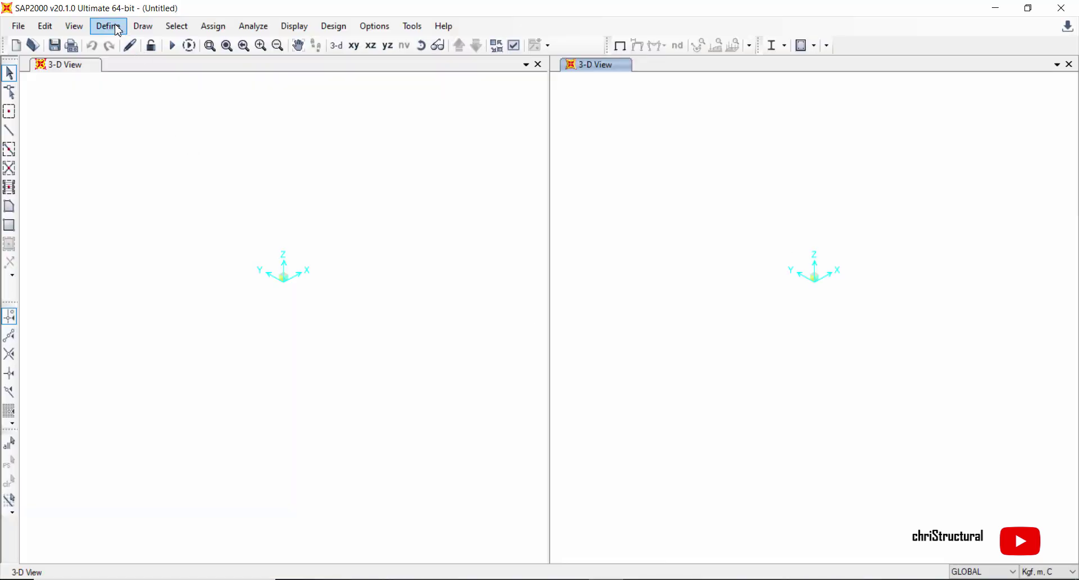
{"action": "left_click", "coordinate": [119, 34]}
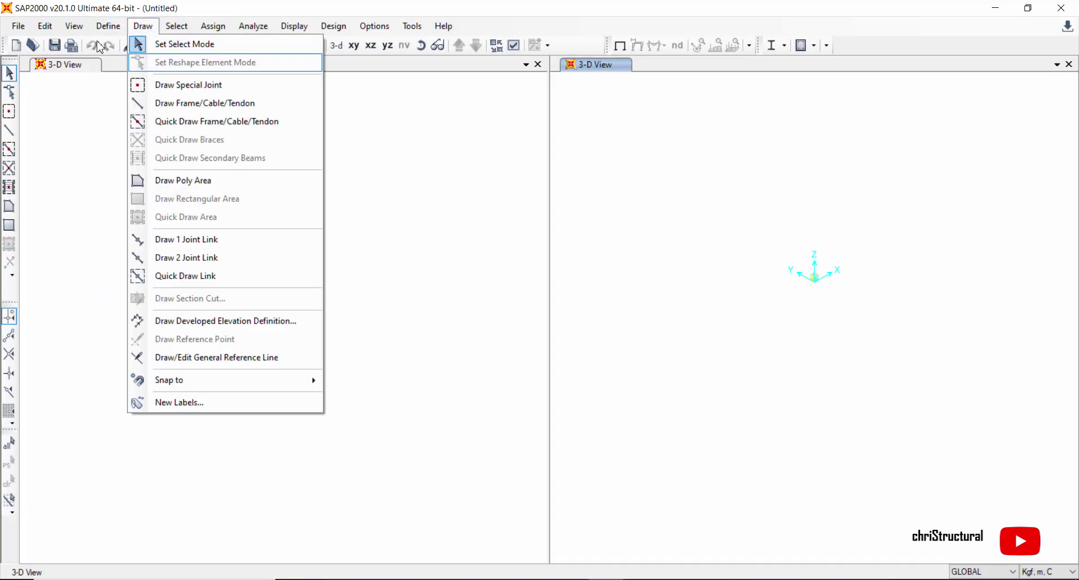
{"action": "mouse_move", "coordinate": [169, 66]}
{"action": "left_click", "coordinate": [306, 68]}
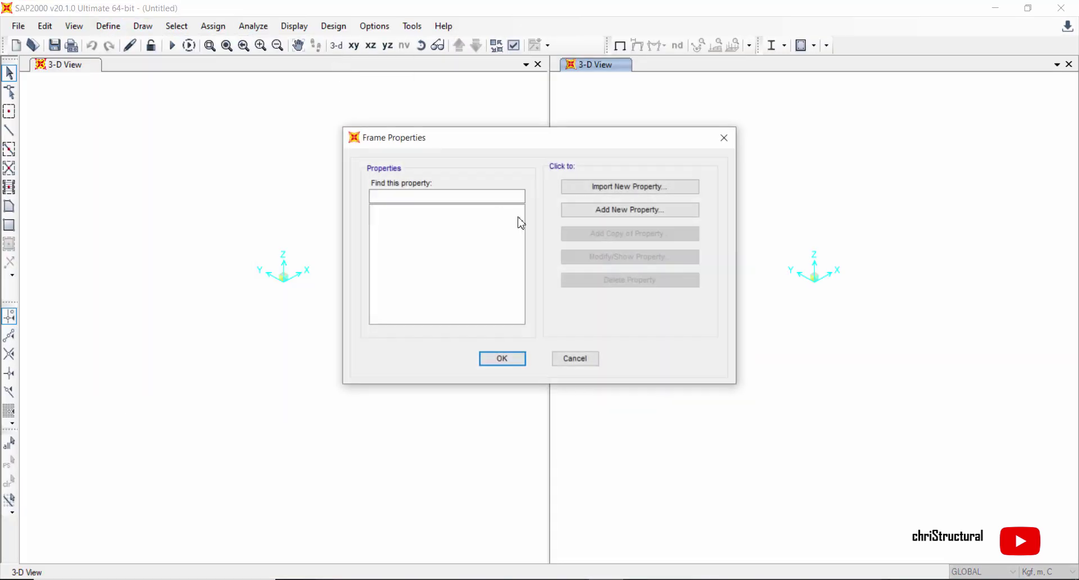
{"action": "left_click", "coordinate": [574, 355]}
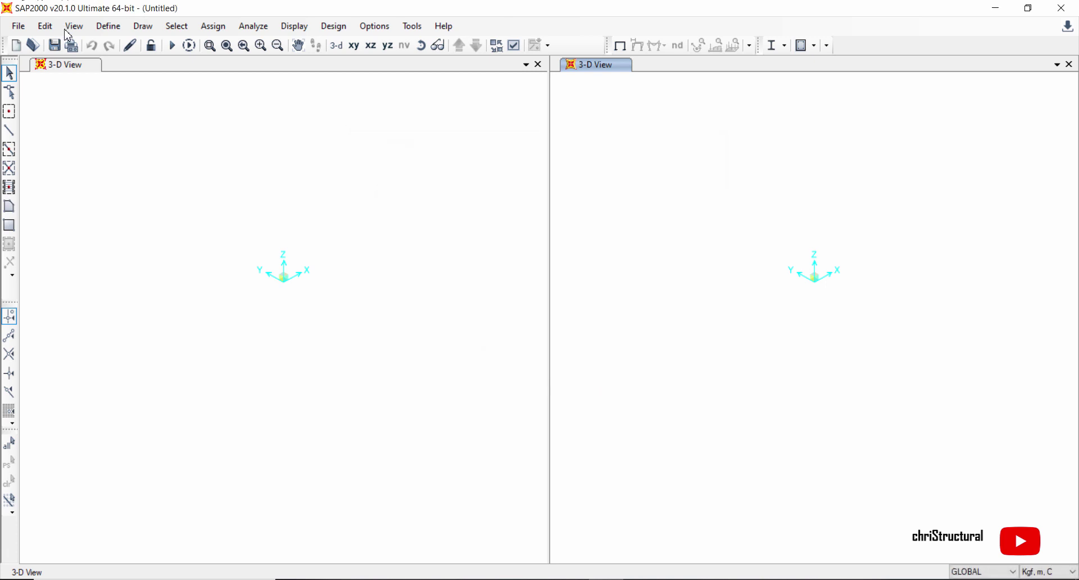
- Start adding a new frame section property of type Concrete with a rectangular shape
{"action": "left_click", "coordinate": [108, 26]}
{"action": "mouse_move", "coordinate": [223, 67]}
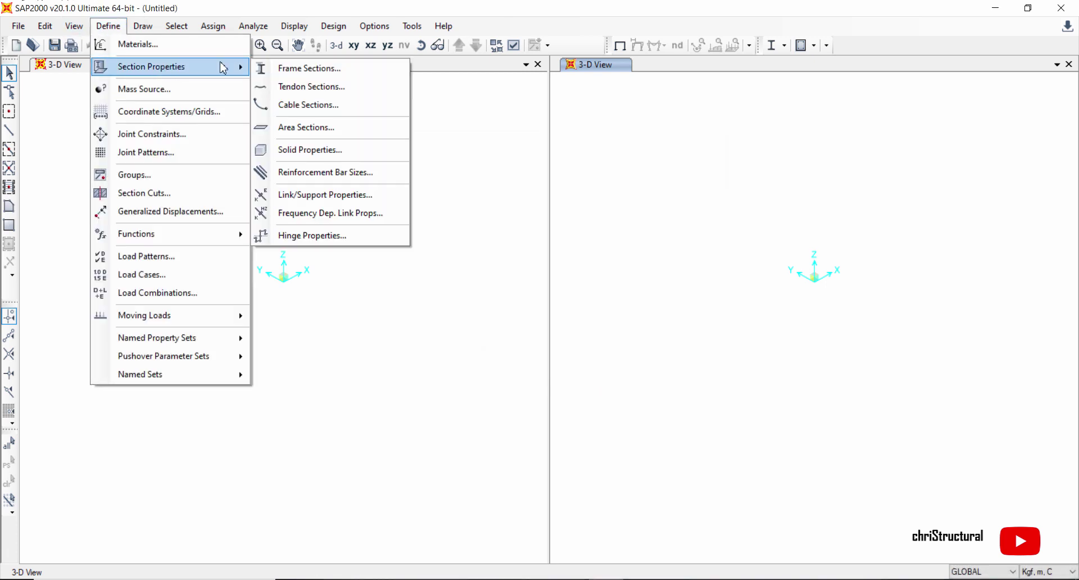
{"action": "left_click", "coordinate": [403, 69]}
{"action": "left_click", "coordinate": [630, 214]}
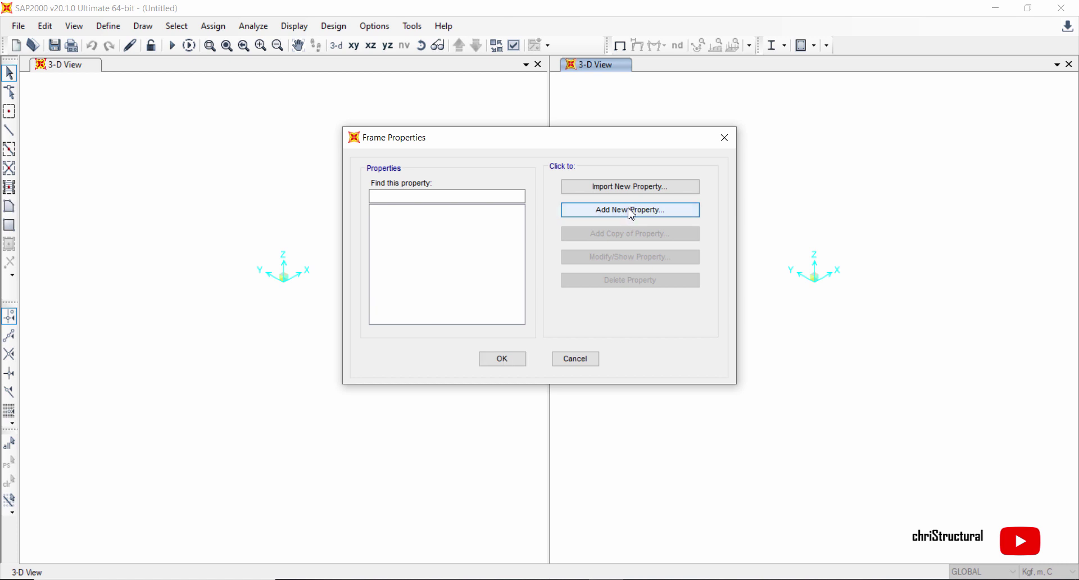
{"action": "left_click", "coordinate": [631, 161]}
{"action": "left_click", "coordinate": [631, 163]}
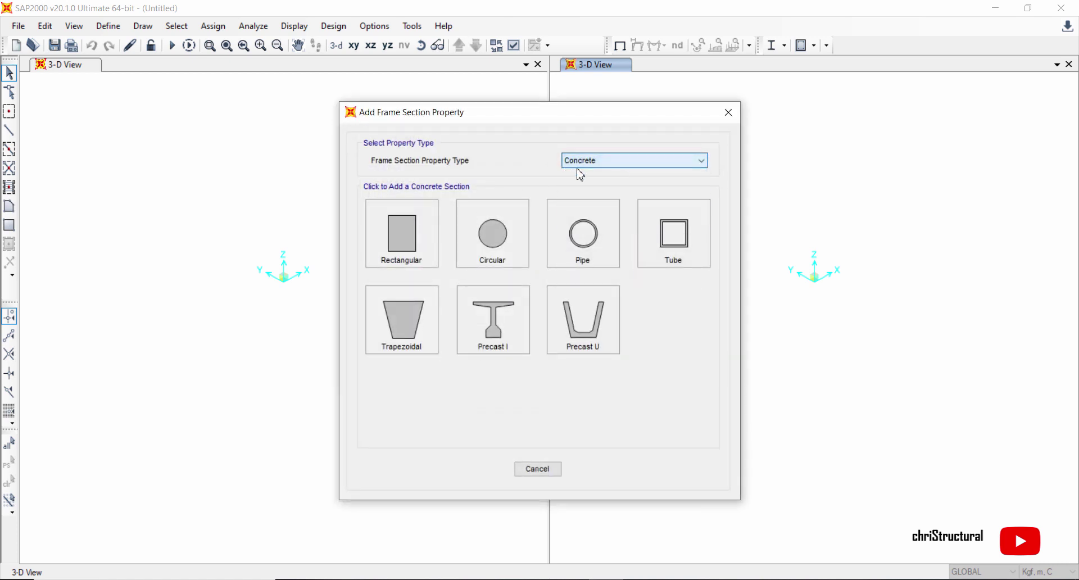
{"action": "left_click", "coordinate": [402, 233]}
- Name the rectangular section VIGA 70x35
{"action": "left_click_drag", "start_coordinate": [520, 173], "coordinate": [382, 178]}
{"action": "type", "text": "COL"}
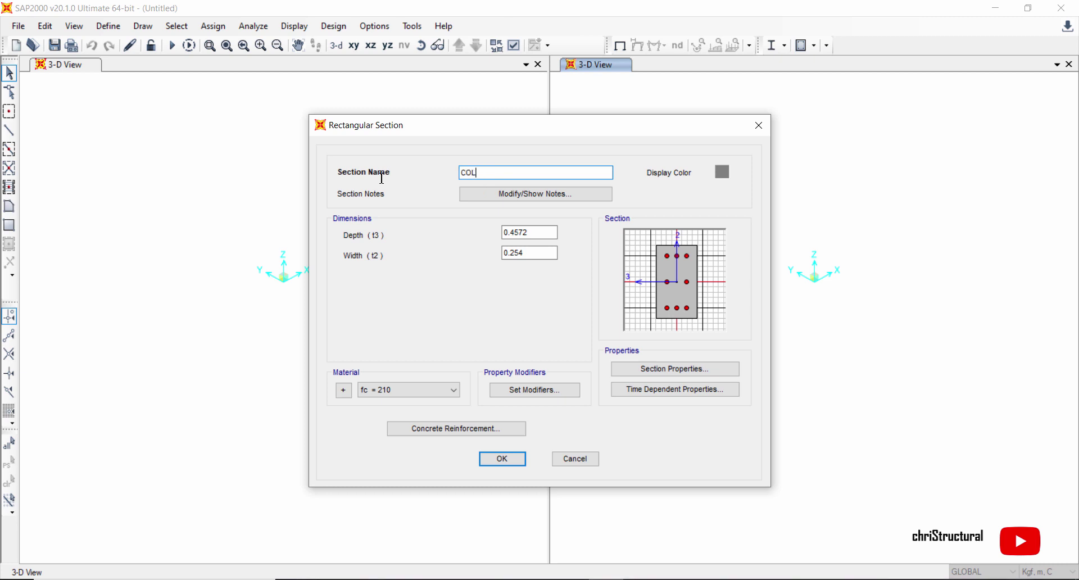
{"action": "type", "text": "IGA 70X"}
{"action": "key", "text": "BackSpace"}
{"action": "type", "text": "x35"}
- Set the rectangular section's depth (t3) to 0.70 and its width (t2) to 0.35
{"action": "left_click", "coordinate": [532, 233]}
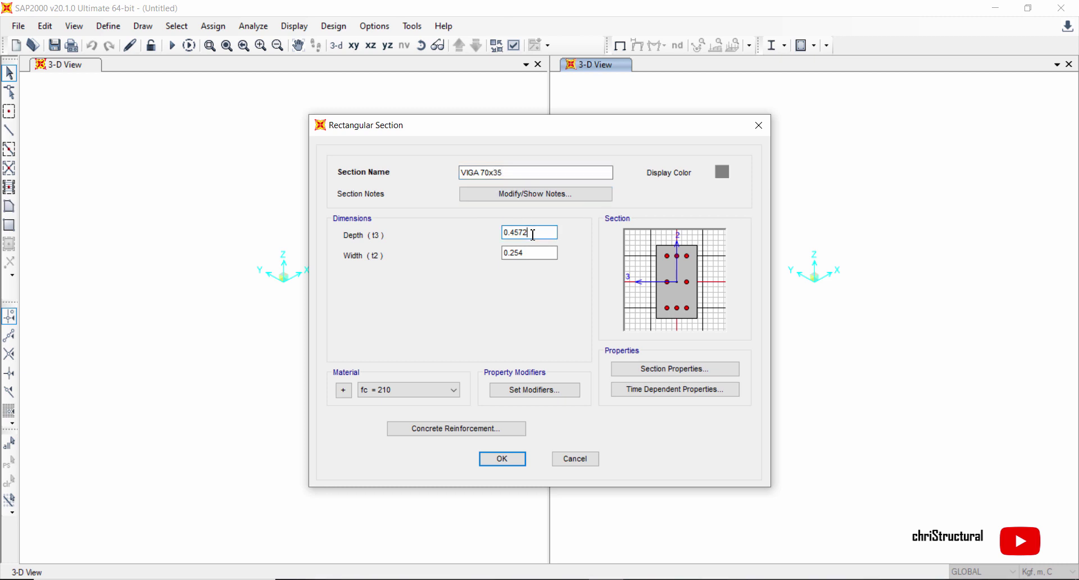
{"action": "key", "text": "BackSpace"}
{"action": "key", "text": "BackSpace"}
{"action": "type", "text": "70"}
{"action": "left_click", "coordinate": [532, 251]}
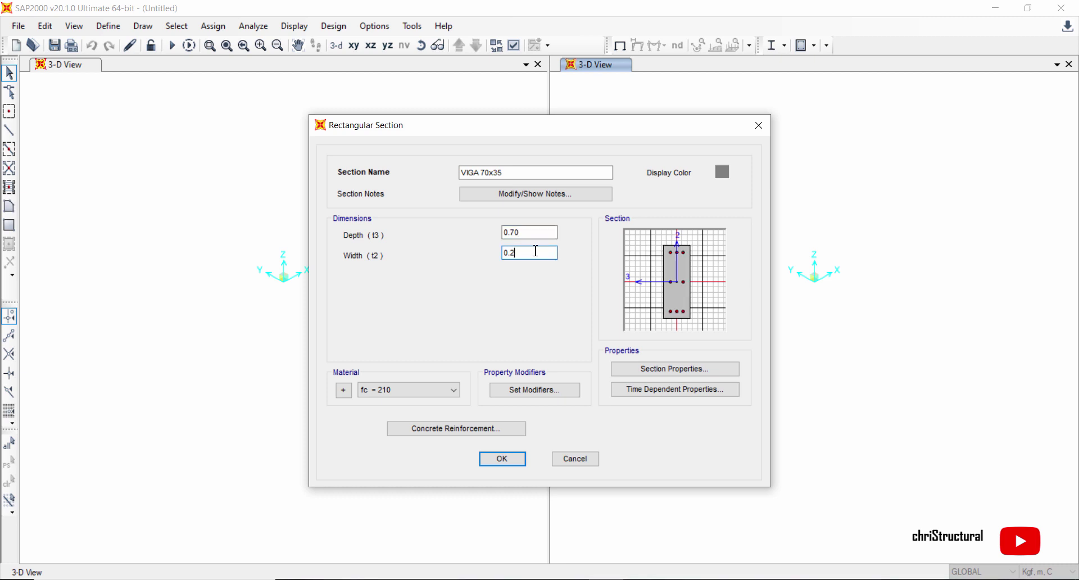
{"action": "key", "text": "BackSpace"}
{"action": "type", "text": "35"}
{"action": "left_click", "coordinate": [537, 232]}
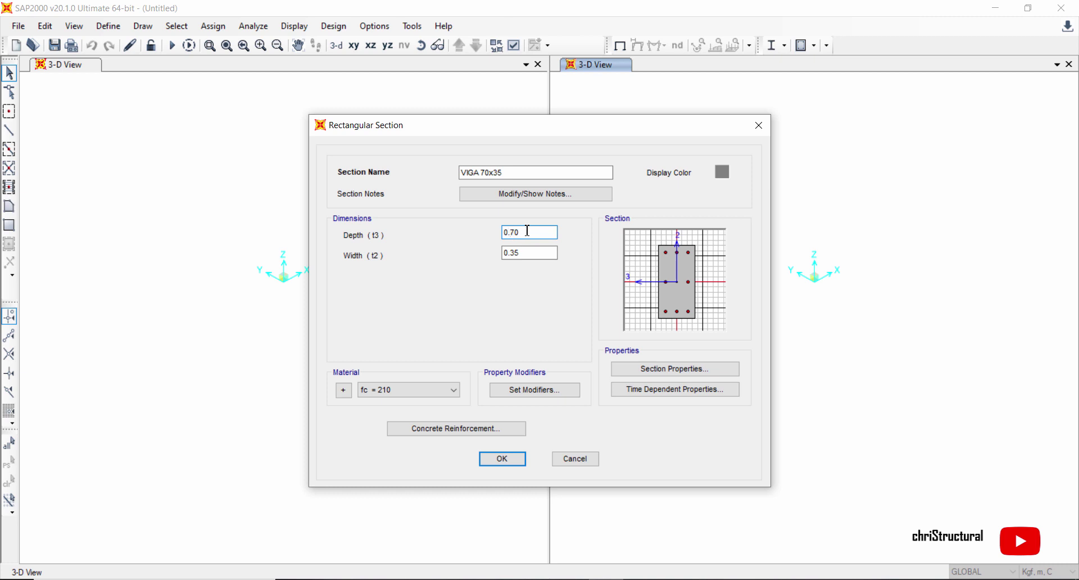
{"action": "key", "text": "Left"}
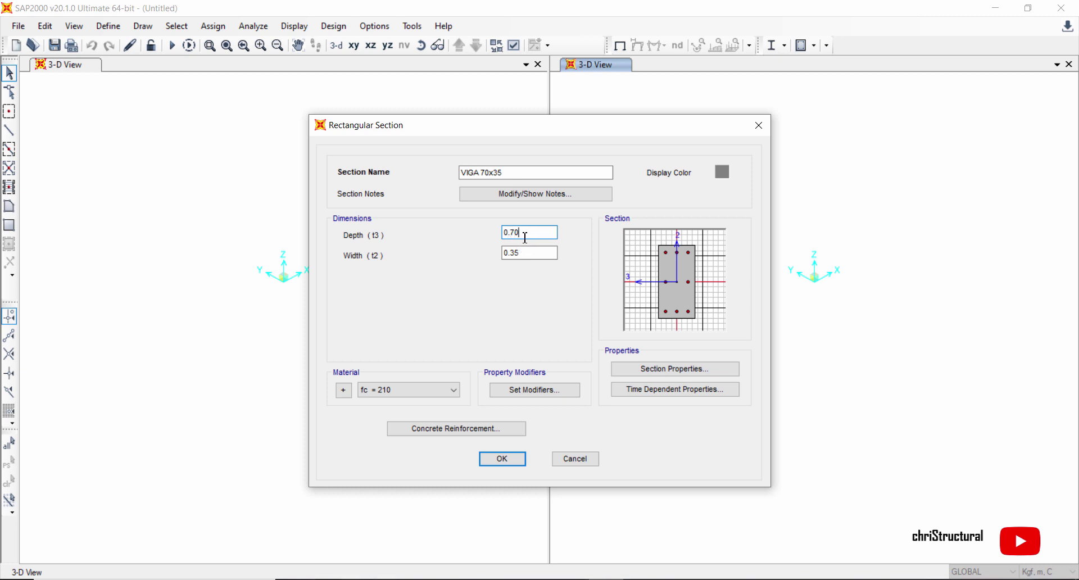
- Open the section's concrete reinforcement data and compare the settings offered by the Beam and Column design types
{"action": "left_click", "coordinate": [488, 432]}
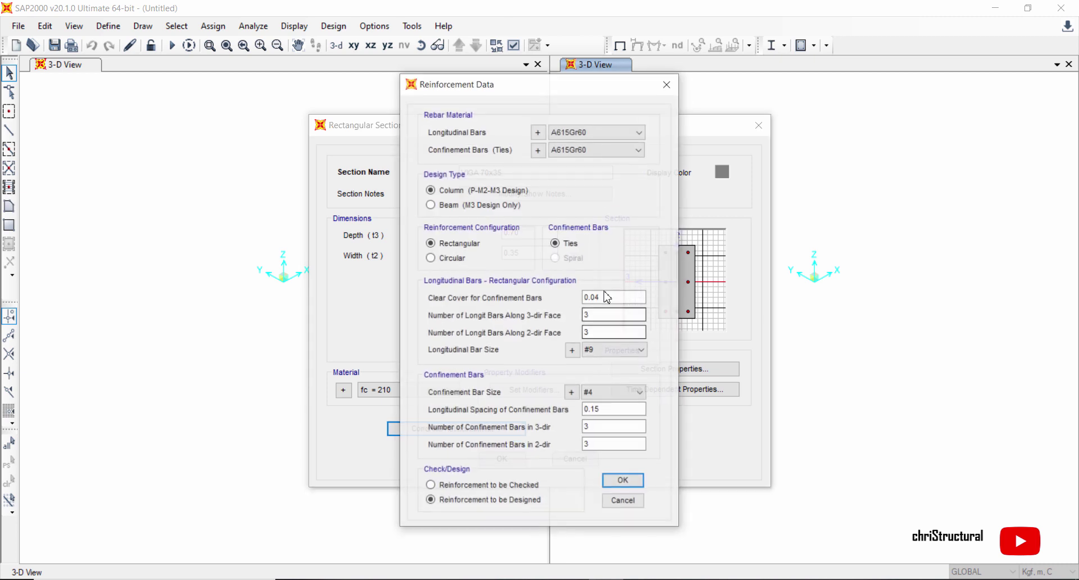
{"action": "left_click", "coordinate": [666, 84]}
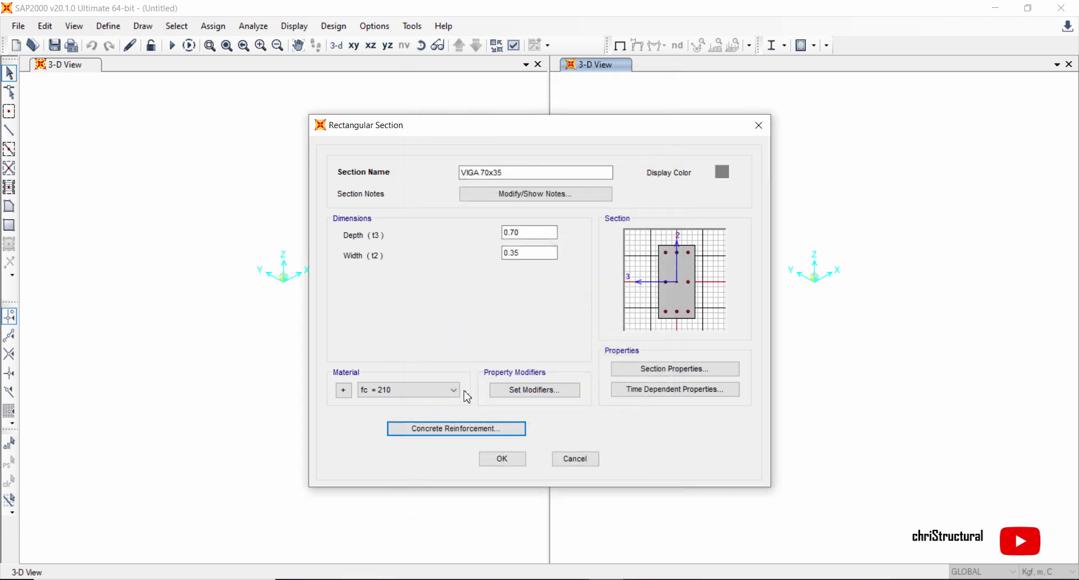
{"action": "left_click", "coordinate": [481, 432]}
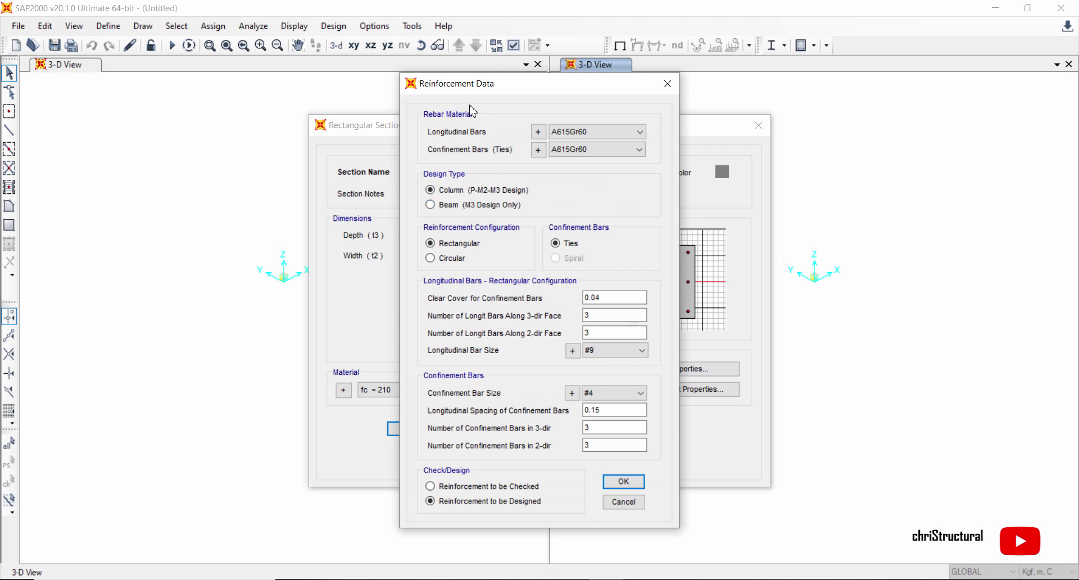
{"action": "left_click_drag", "start_coordinate": [470, 85], "coordinate": [200, 86]}
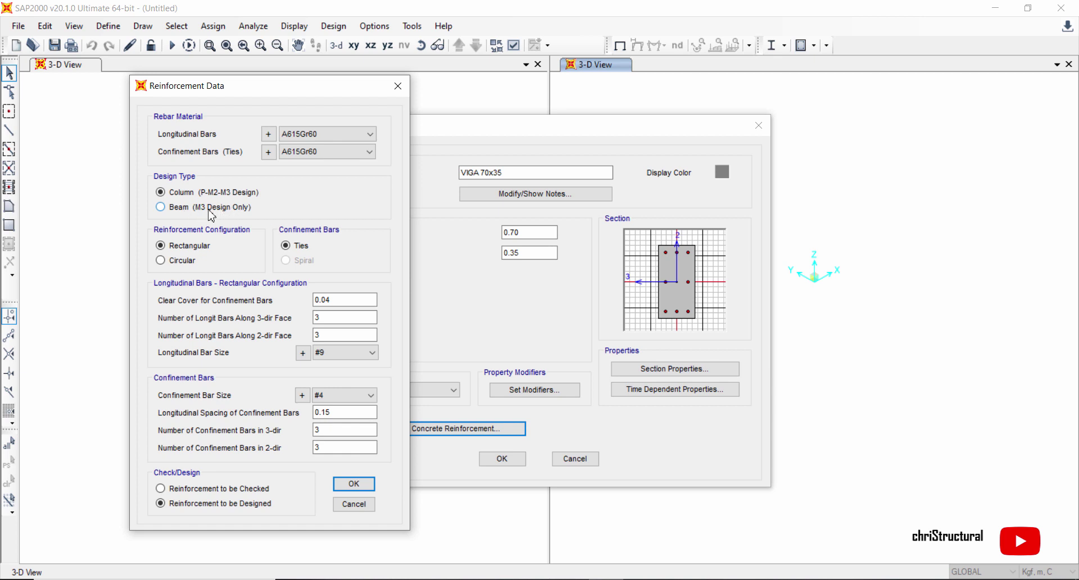
{"action": "left_click", "coordinate": [174, 212]}
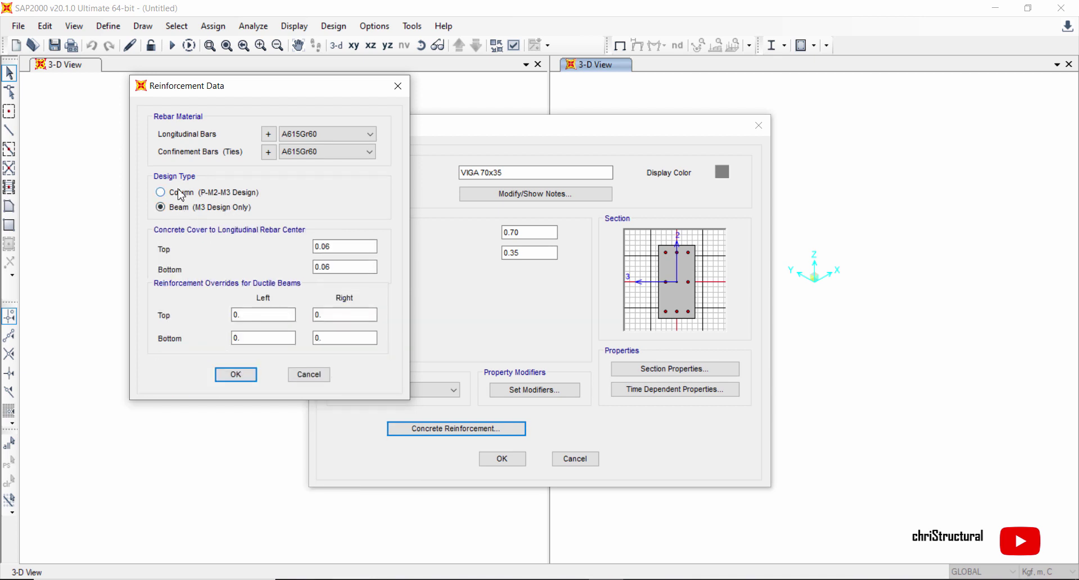
{"action": "left_click", "coordinate": [180, 195]}
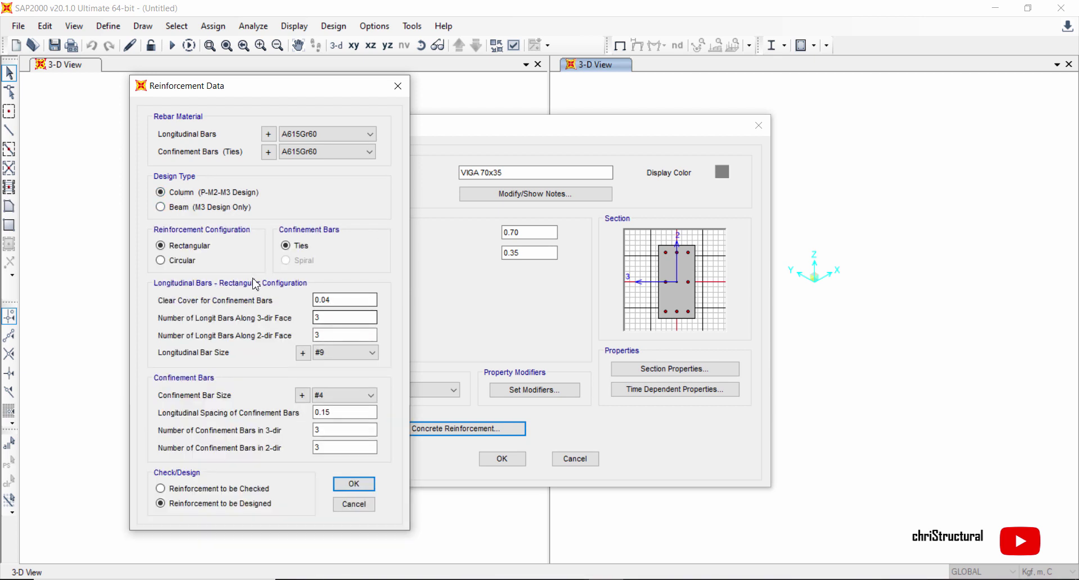
- Set the reinforcement design type to Beam (M3 Design Only) and accept the reinforcement data
{"action": "left_click", "coordinate": [175, 208]}
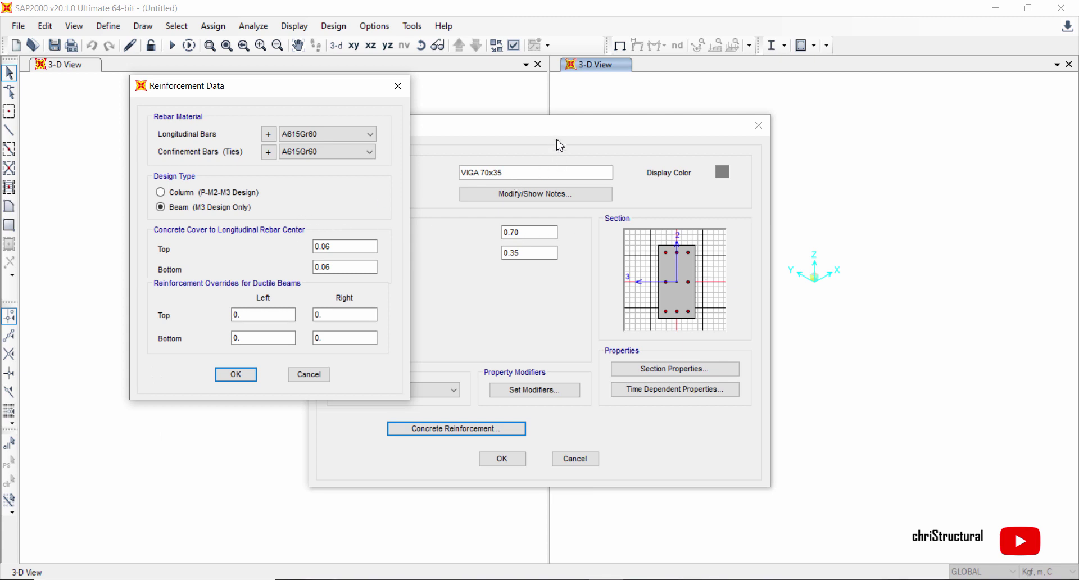
{"action": "left_click", "coordinate": [306, 135]}
{"action": "left_click", "coordinate": [306, 136]}
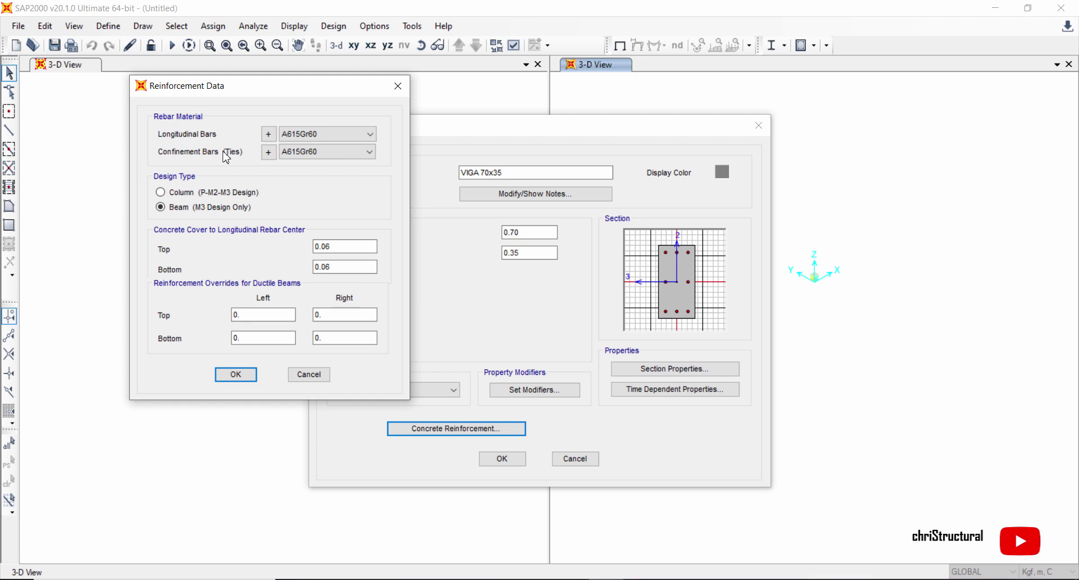
{"action": "left_click", "coordinate": [206, 194]}
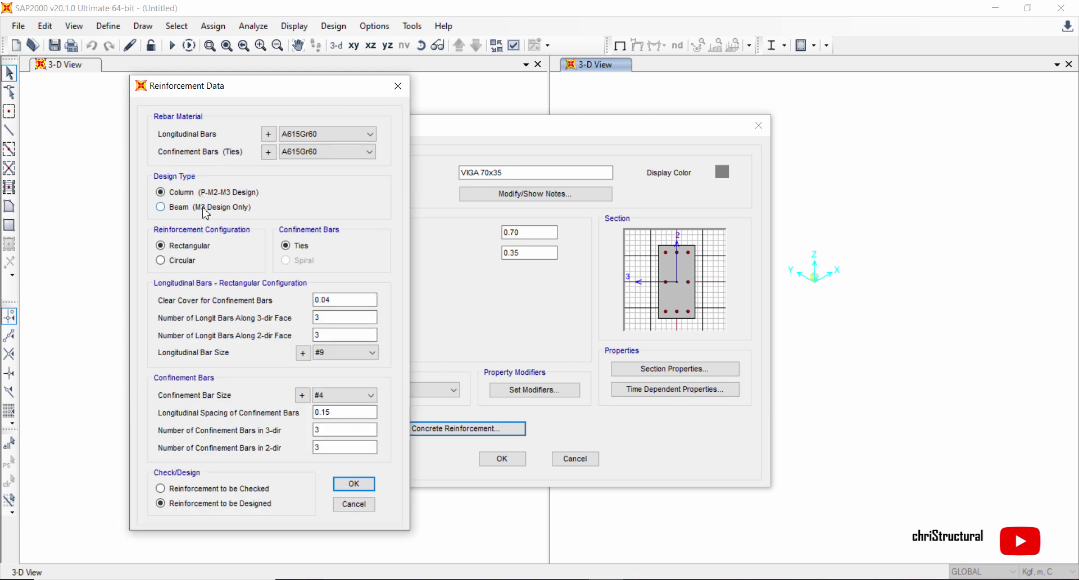
{"action": "left_click", "coordinate": [209, 207]}
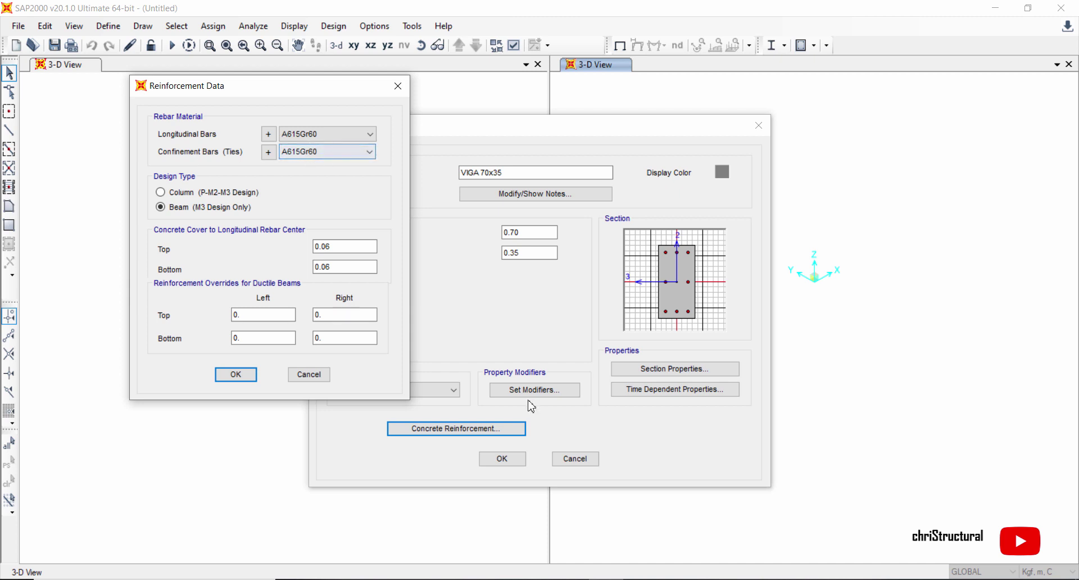
{"action": "left_click", "coordinate": [341, 247]}
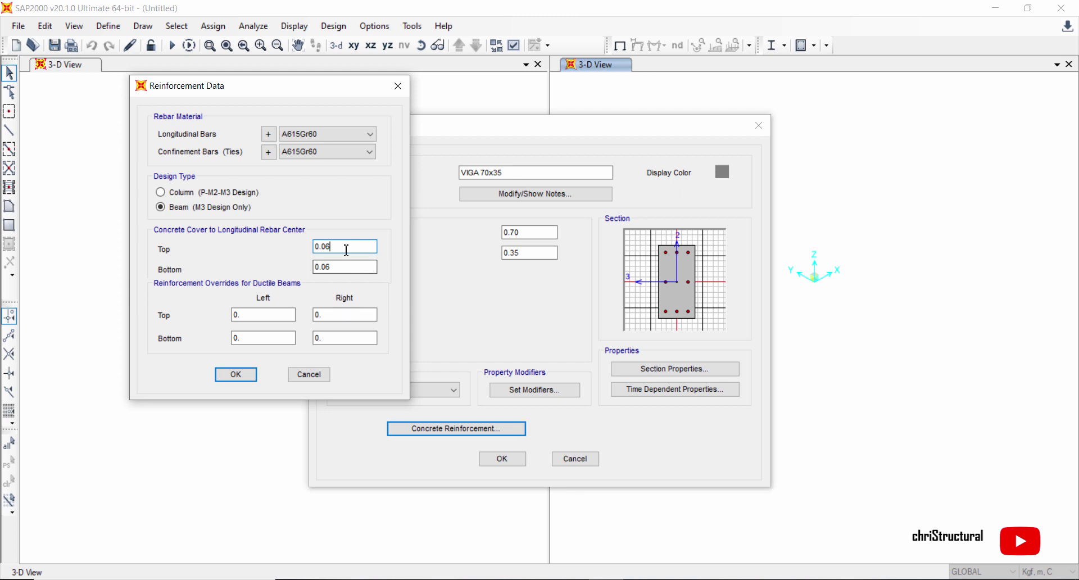
{"action": "left_click", "coordinate": [241, 380]}
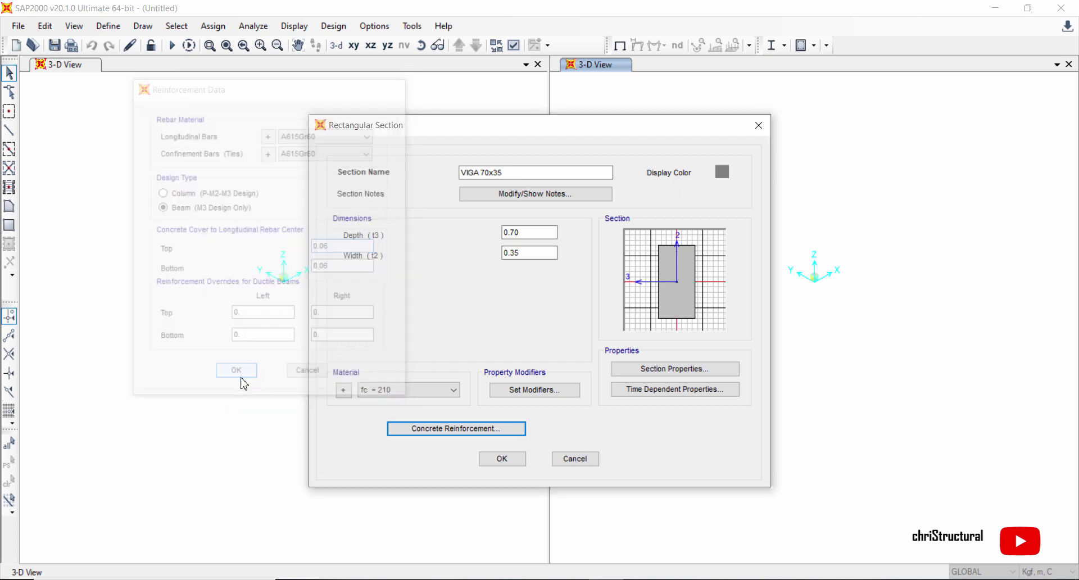
- Accept the VIGA 70x35 section and close the frame properties list
{"action": "left_click", "coordinate": [513, 172]}
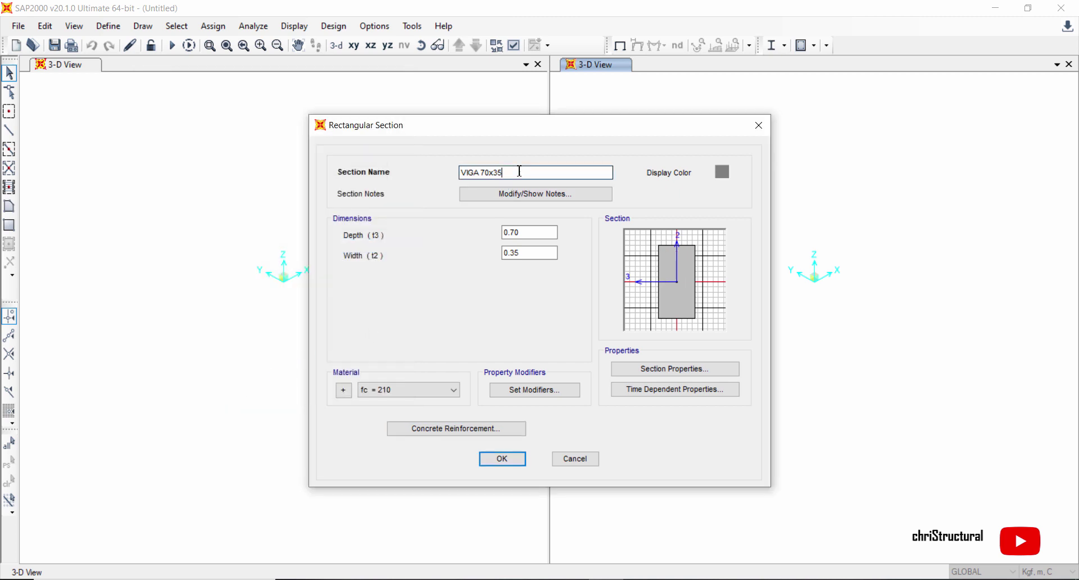
{"action": "left_click", "coordinate": [511, 461]}
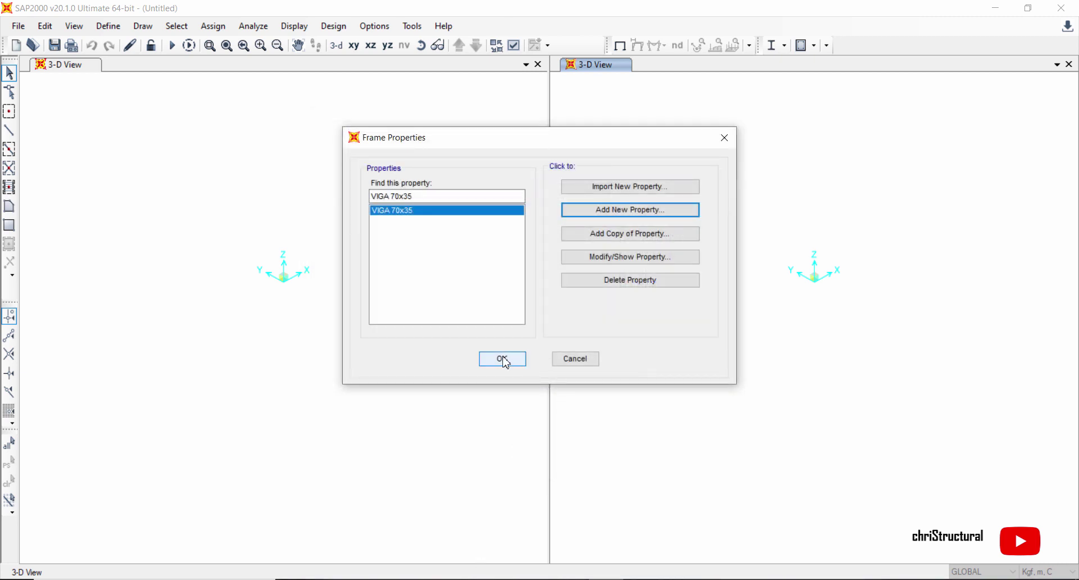
{"action": "left_click", "coordinate": [504, 360]}
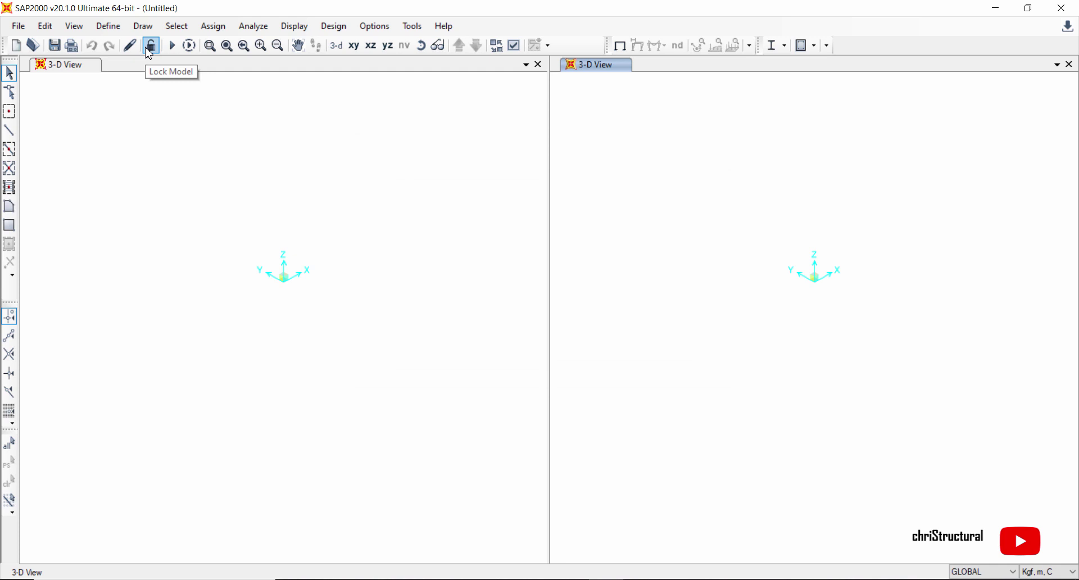
{"action": "left_click", "coordinate": [150, 47]}
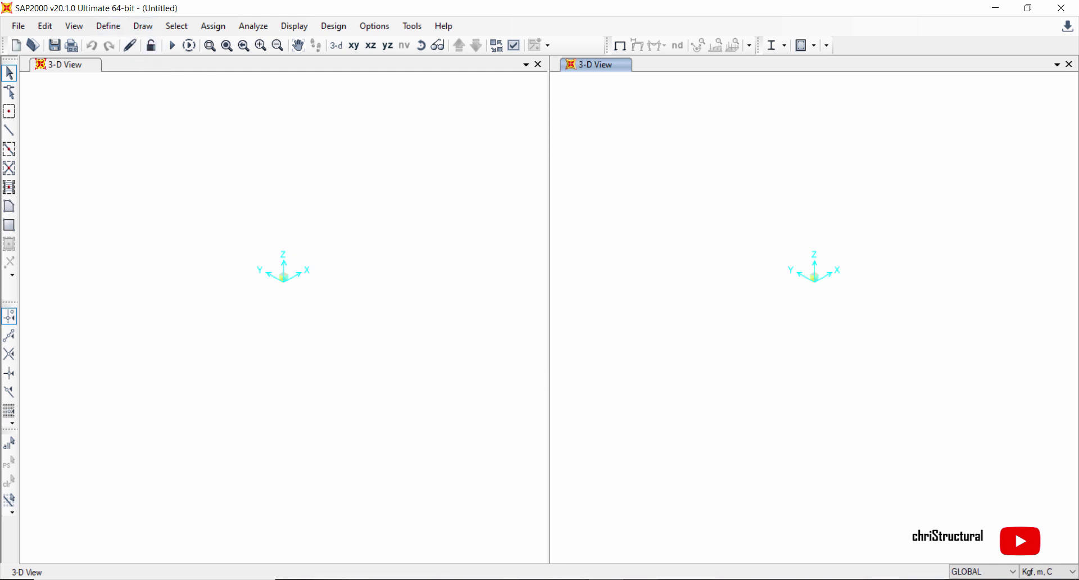
- Switch to PowerPoint, move the load data text box slightly down and left on the beam example slide, and return to SAP2000
{"action": "left_click", "coordinate": [534, 542]}
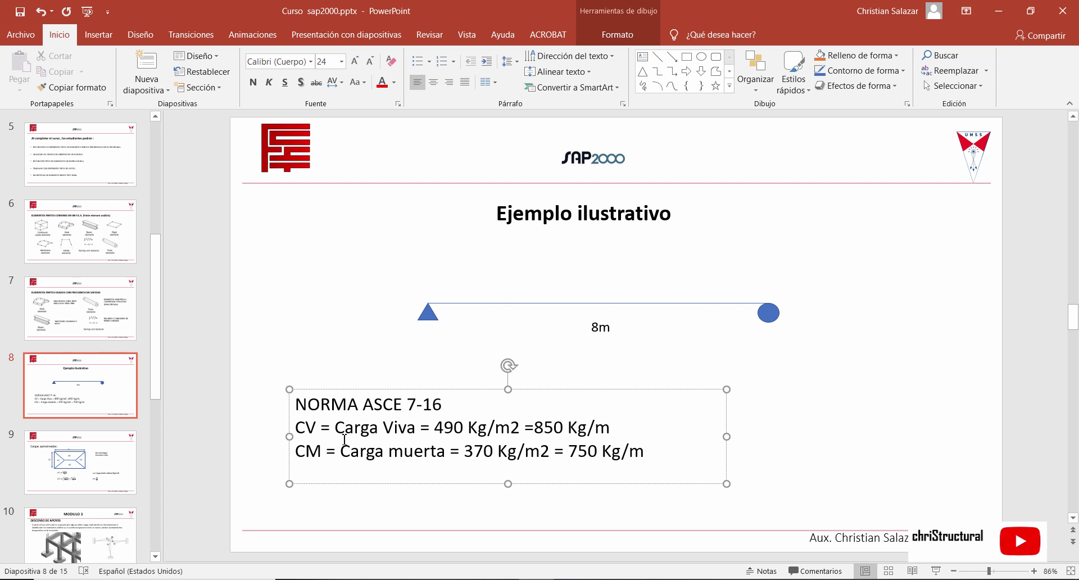
{"action": "left_click_drag", "start_coordinate": [290, 410], "coordinate": [267, 420]}
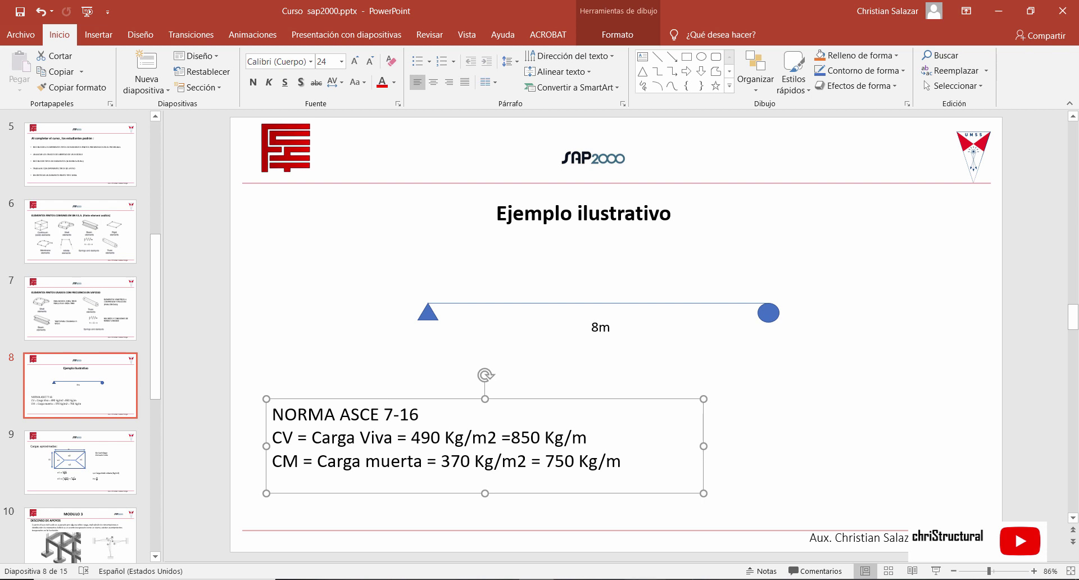
{"action": "mouse_move", "coordinate": [606, 579]}
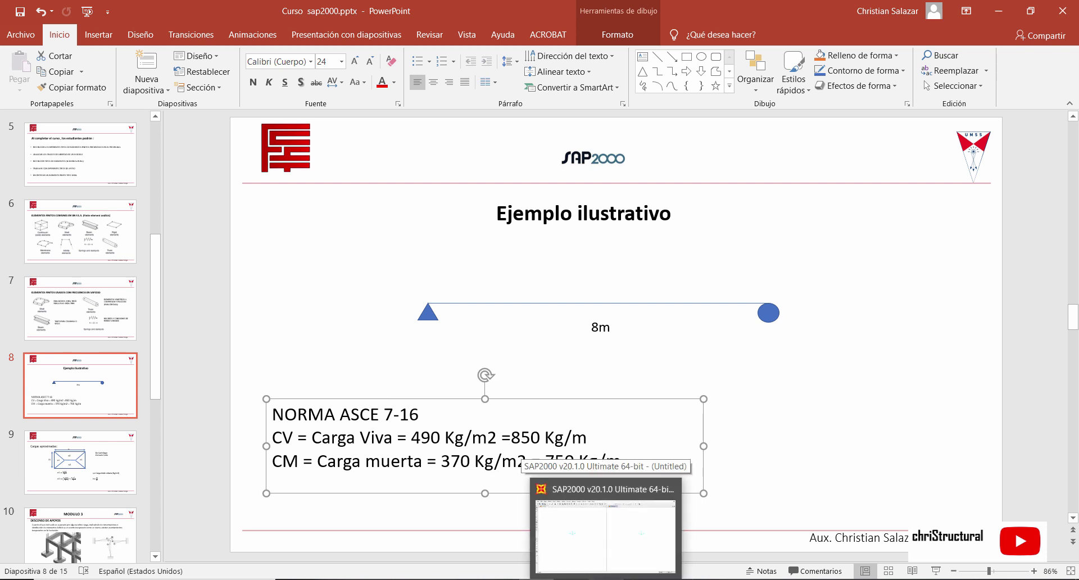
{"action": "left_click", "coordinate": [606, 534]}
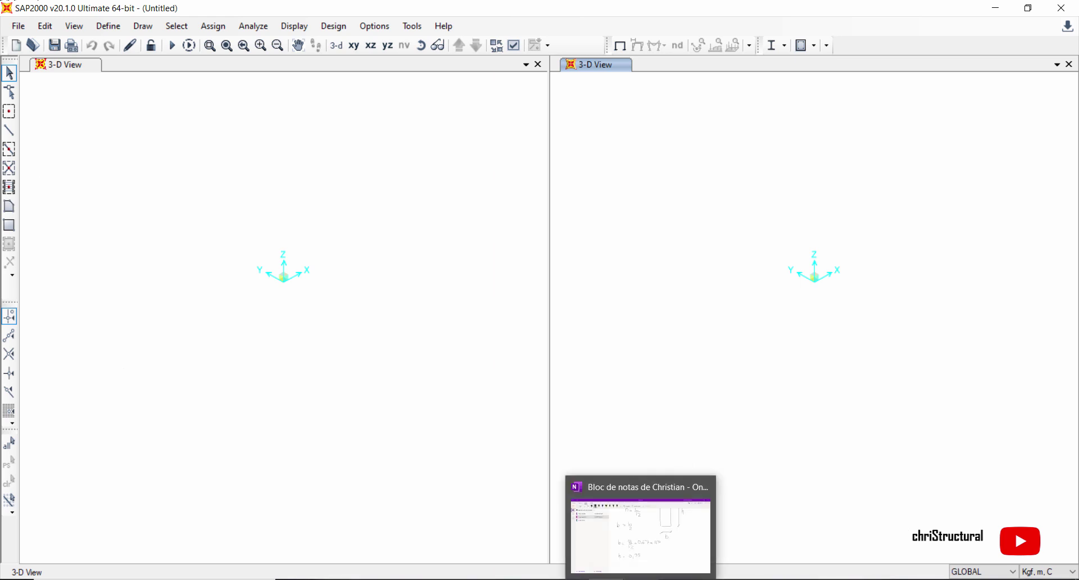
- Review the handwritten beam sizing notes in OneNote and switch to PowerPoint to show the INTRODUCCION slide
{"action": "left_click", "coordinate": [641, 578]}
{"action": "scroll", "coordinate": [482, 438], "scroll_direction": "down", "scroll_amount": 6}
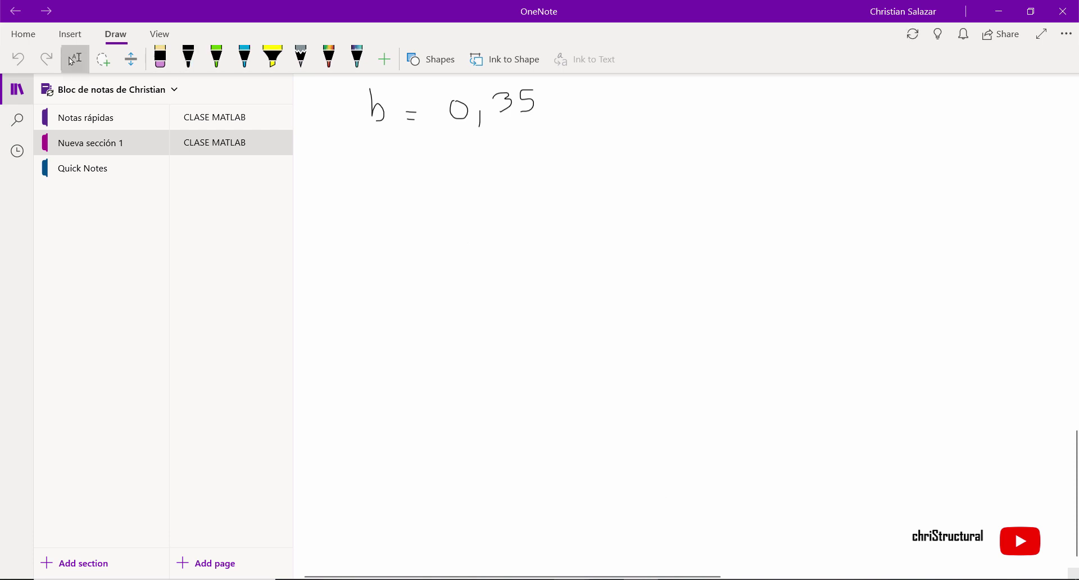
{"action": "key", "text": "alt+Tab"}
{"action": "scroll", "coordinate": [73, 236], "scroll_direction": "up", "scroll_amount": 3}
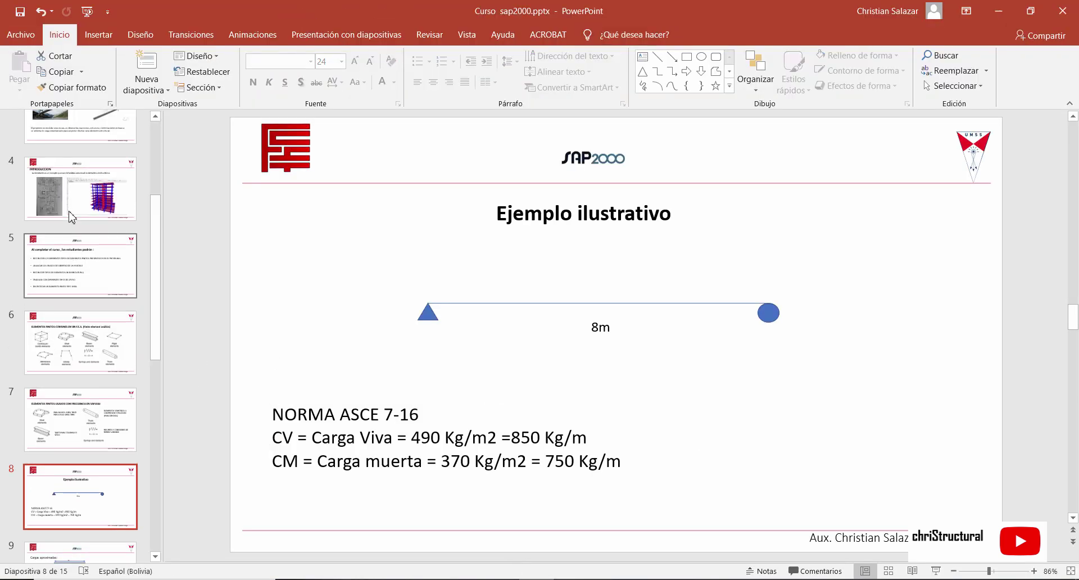
{"action": "left_click", "coordinate": [72, 216]}
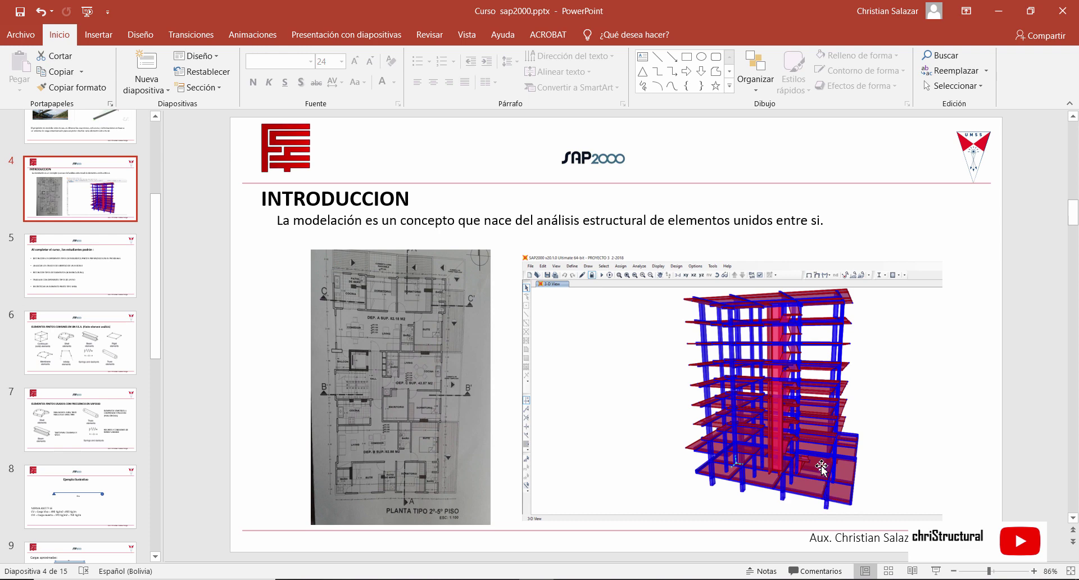
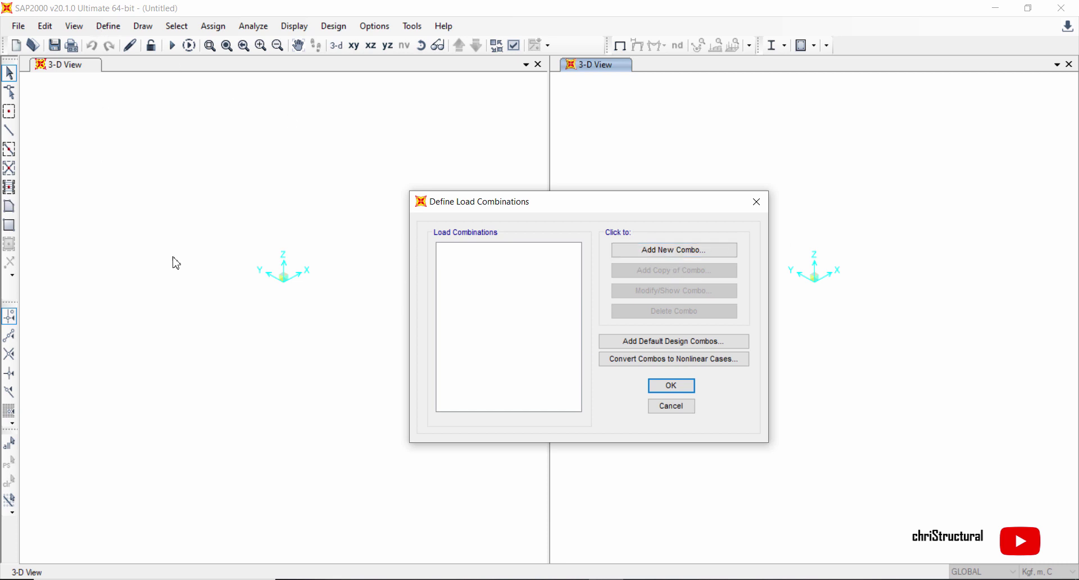
- Add a new load combination and name it 1.2 CM+1.6CV
{"action": "left_click", "coordinate": [695, 250]}
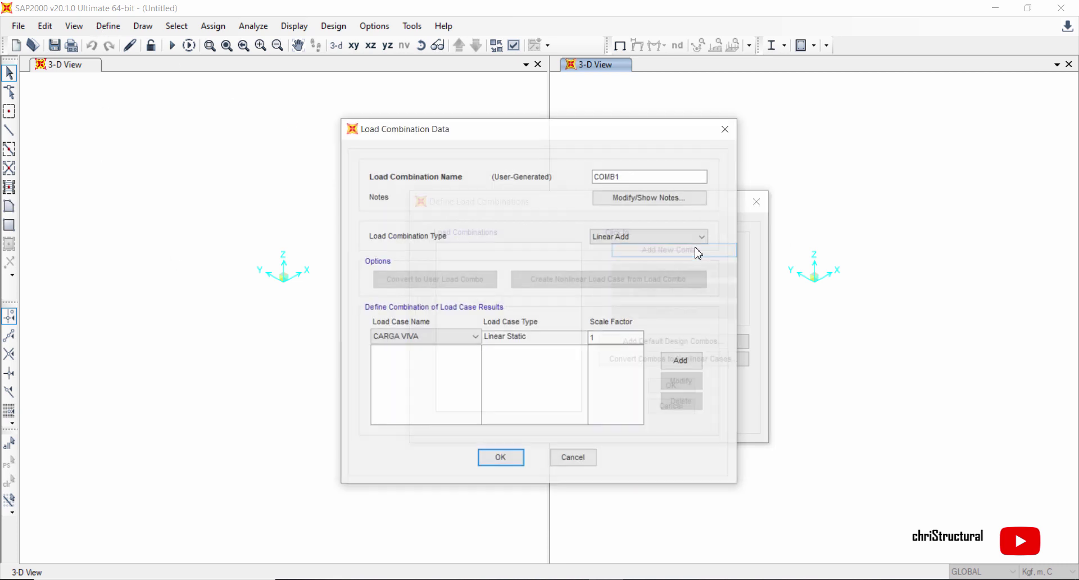
{"action": "double_click", "coordinate": [662, 176]}
{"action": "type", "text": "1.2 CM+1.6CV"}
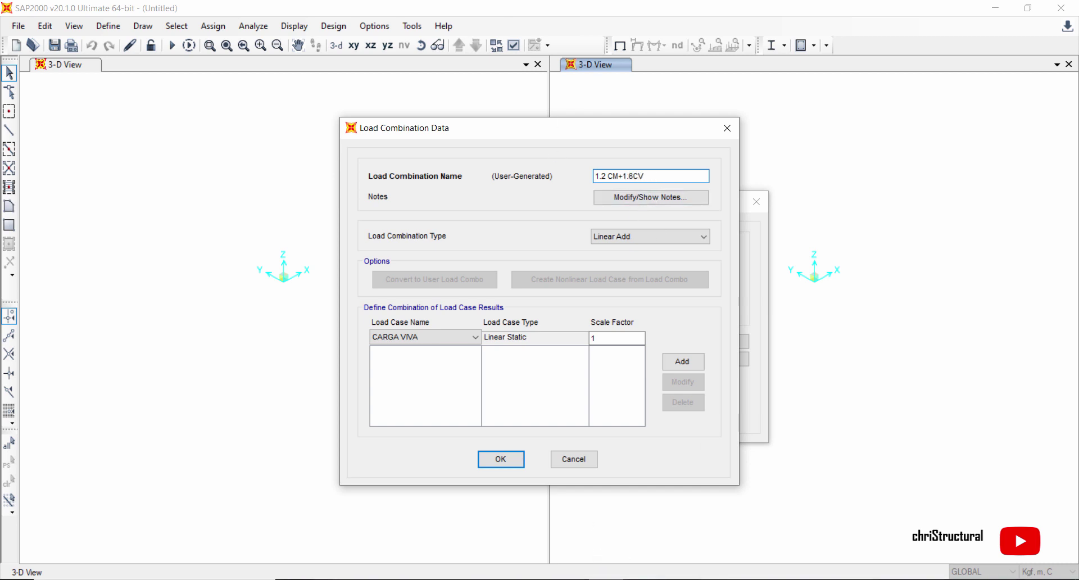
- Switch to Word and examine the load symbols in section 2.2 and the basic strength design combinations in section 2.3.1
{"action": "key", "text": "alt+Tab"}
{"action": "scroll", "coordinate": [448, 428], "scroll_direction": "down", "scroll_amount": 3}
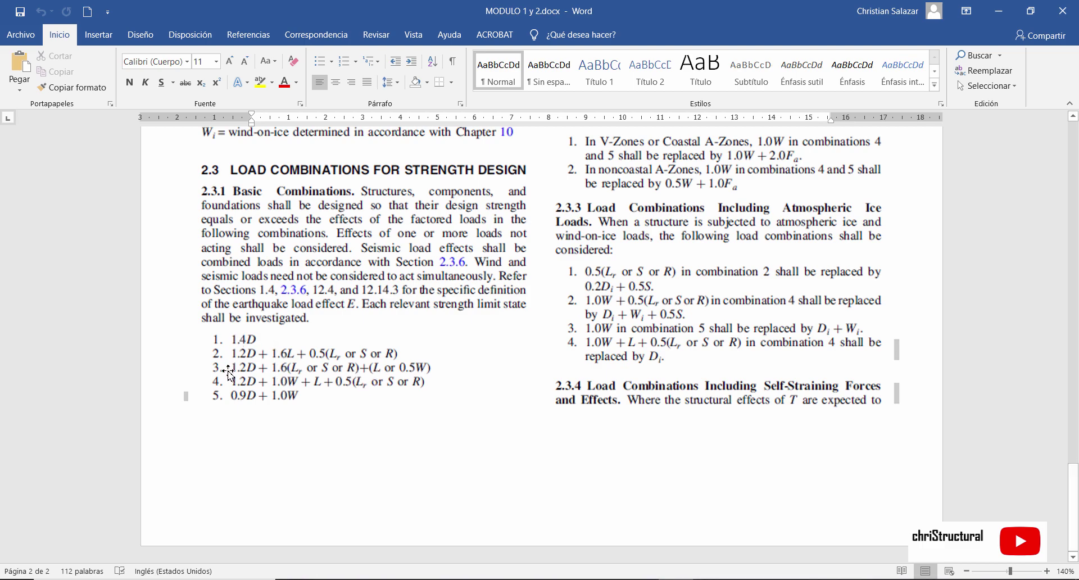
{"action": "scroll", "coordinate": [440, 354], "scroll_direction": "up", "scroll_amount": 10}
{"action": "scroll", "coordinate": [440, 356], "scroll_direction": "up", "scroll_amount": 7}
{"action": "scroll", "coordinate": [315, 373], "scroll_direction": "down", "scroll_amount": 14}
{"action": "scroll", "coordinate": [284, 332], "scroll_direction": "up", "scroll_amount": 5}
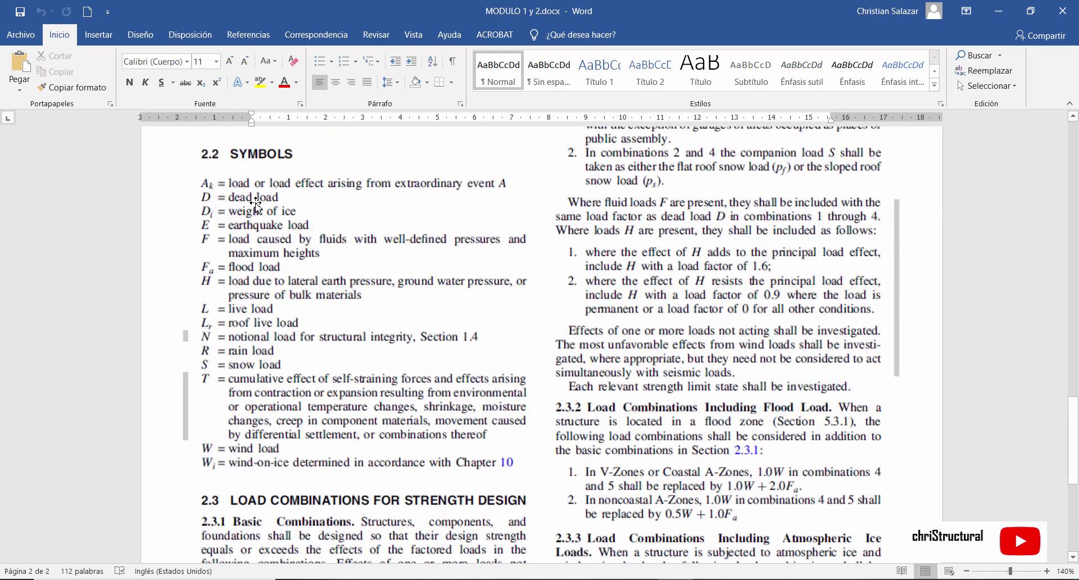
{"action": "scroll", "coordinate": [229, 387], "scroll_direction": "down", "scroll_amount": 6}
{"action": "scroll", "coordinate": [230, 393], "scroll_direction": "up", "scroll_amount": 3}
{"action": "scroll", "coordinate": [233, 407], "scroll_direction": "down", "scroll_amount": 3}
{"action": "scroll", "coordinate": [233, 448], "scroll_direction": "up", "scroll_amount": 1}
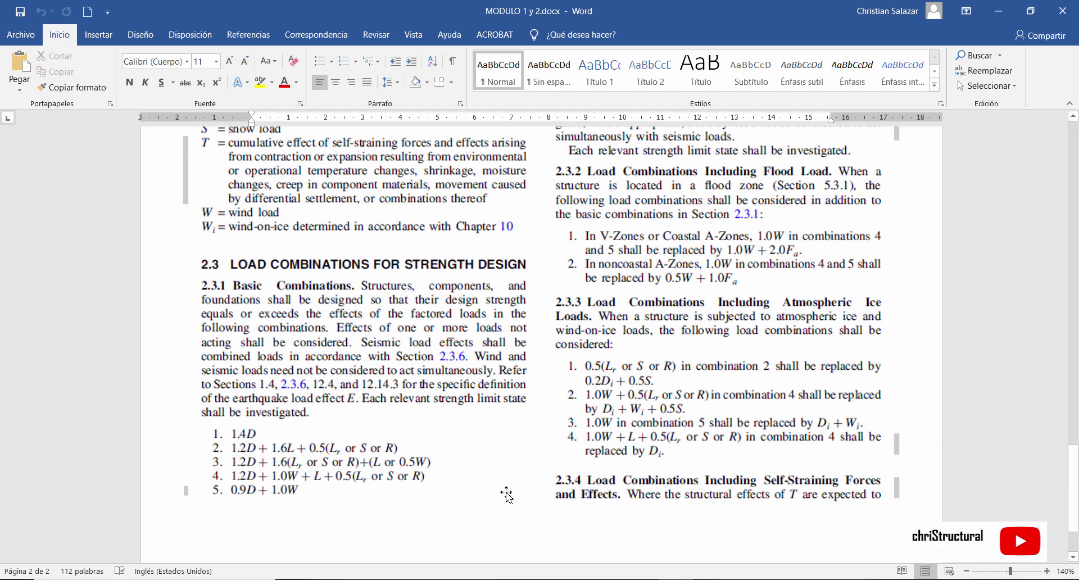
{"action": "scroll", "coordinate": [506, 495], "scroll_direction": "up", "scroll_amount": 8}
{"action": "scroll", "coordinate": [506, 495], "scroll_direction": "down", "scroll_amount": 9}
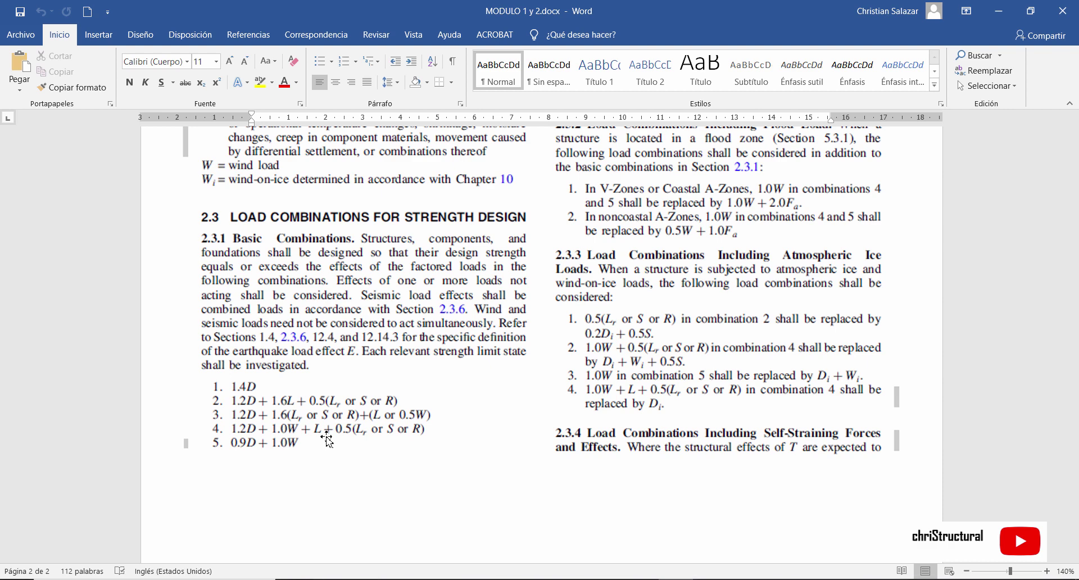
{"action": "scroll", "coordinate": [329, 441], "scroll_direction": "up", "scroll_amount": 5}
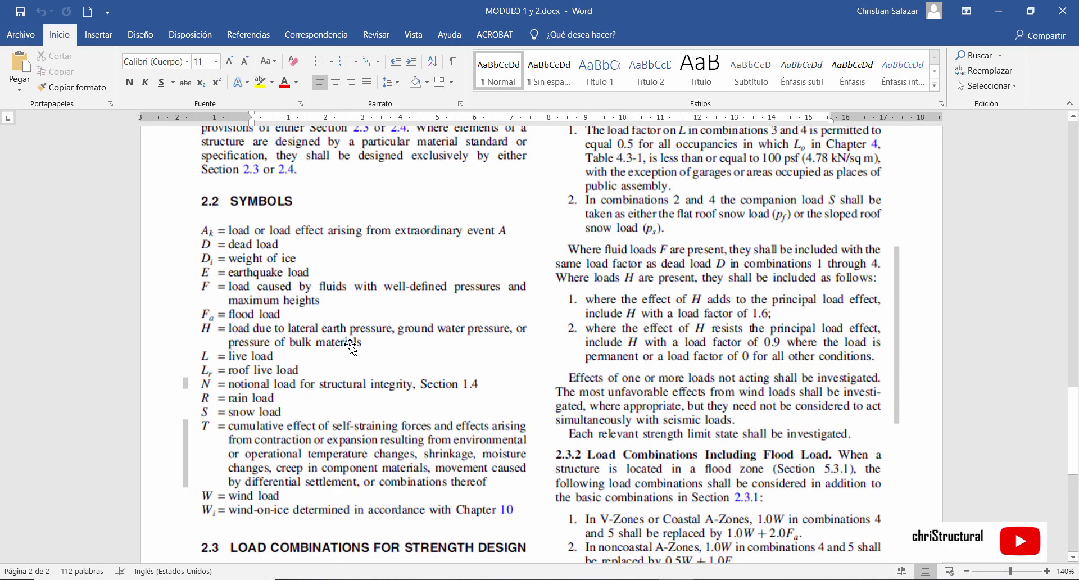
{"action": "scroll", "coordinate": [255, 444], "scroll_direction": "down", "scroll_amount": 4}
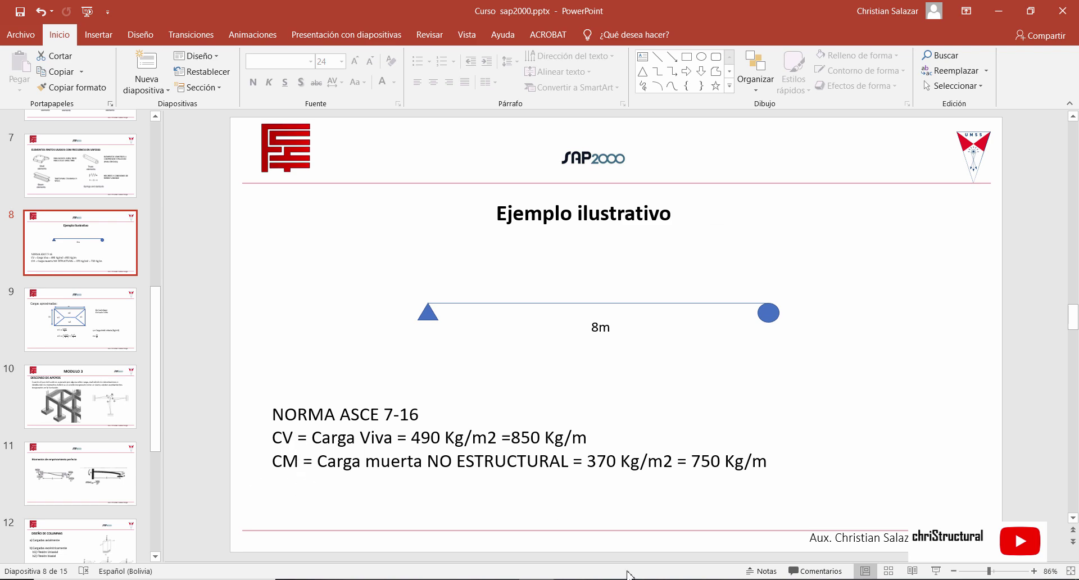
- Return to SAP2000 and add the CARGA VIVA load case to the combination with a scale factor of 1.6
{"action": "key", "text": "alt+Tab"}
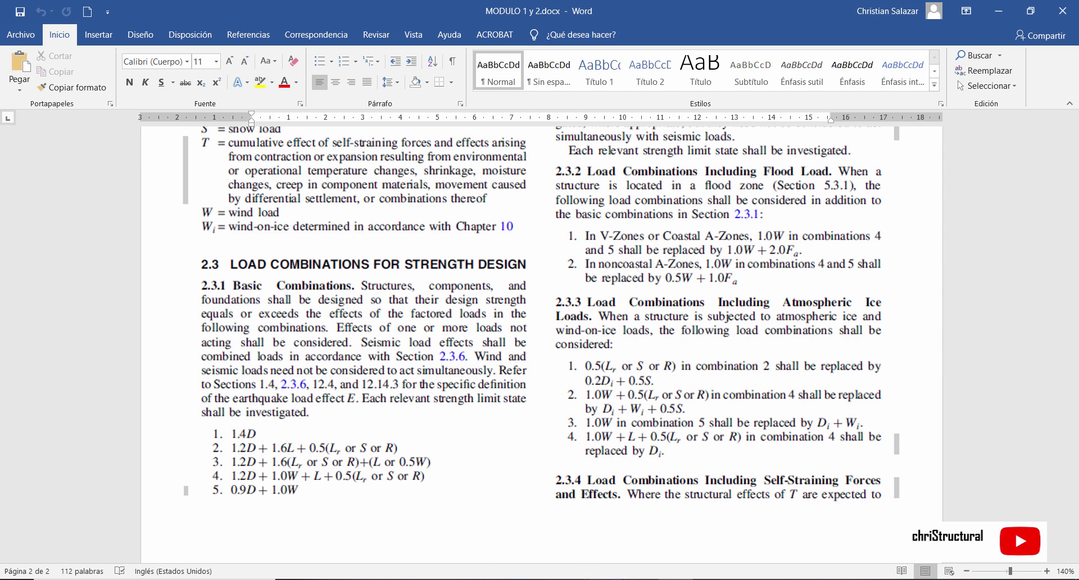
{"action": "key", "text": "alt+Tab"}
{"action": "key", "text": "alt+Tab"}
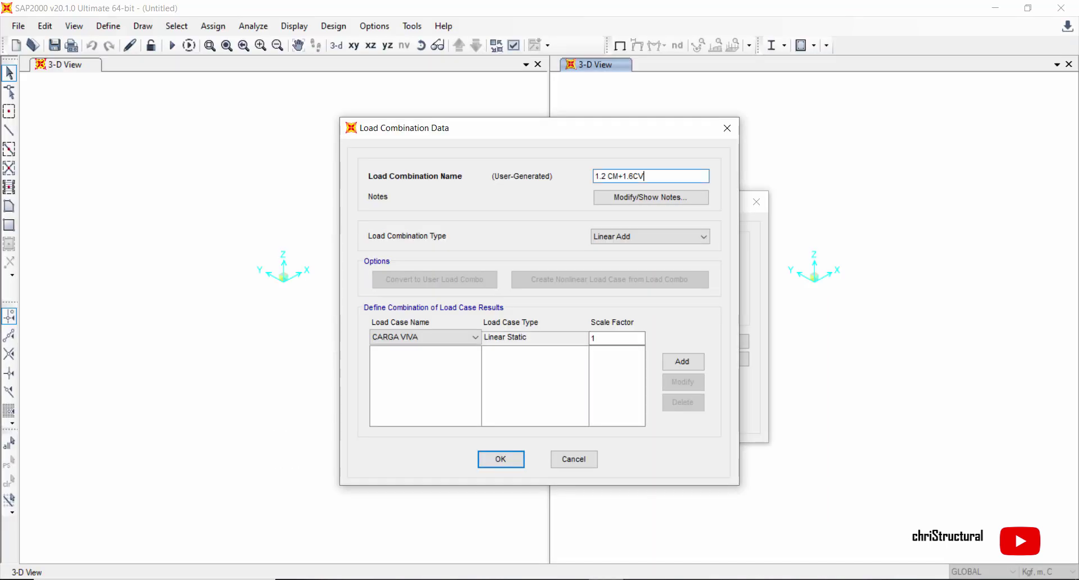
{"action": "left_click", "coordinate": [406, 341]}
{"action": "left_click", "coordinate": [608, 338]}
{"action": "type", "text": ".6"}
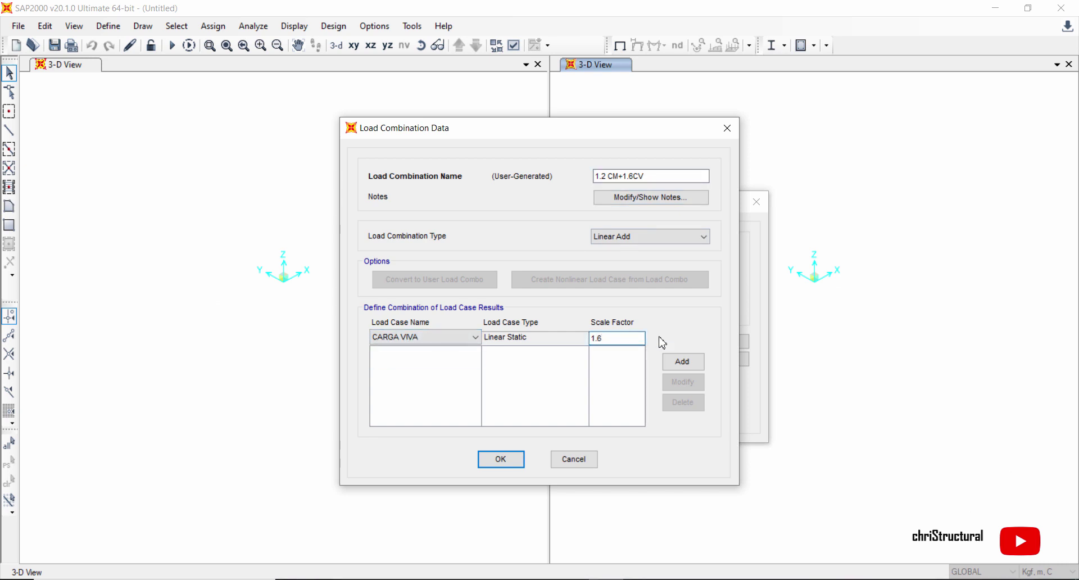
{"action": "left_click", "coordinate": [682, 361]}
- Add the DEAD load case with a scale factor of 1.2, then accept the combination and close the load combinations list
{"action": "left_click", "coordinate": [450, 337]}
{"action": "left_click", "coordinate": [425, 360]}
{"action": "double_click", "coordinate": [598, 338]}
{"action": "type", "text": "102"}
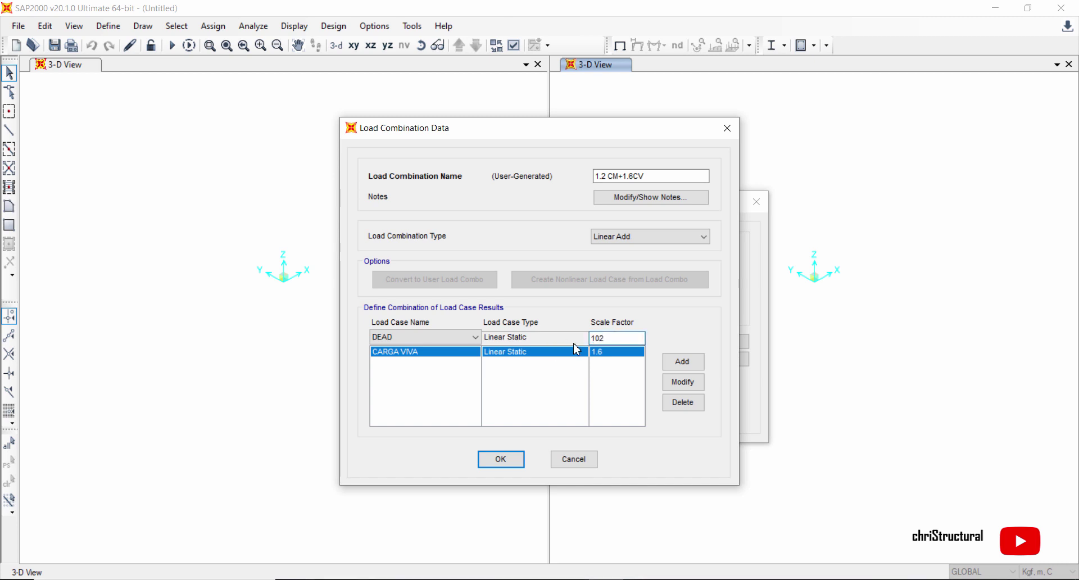
{"action": "key", "text": "BackSpace"}
{"action": "key", "text": "BackSpace"}
{"action": "type", "text": "1.2"}
{"action": "left_click", "coordinate": [682, 363]}
{"action": "left_click", "coordinate": [427, 352]}
{"action": "left_click", "coordinate": [425, 362]}
{"action": "left_click", "coordinate": [500, 459]}
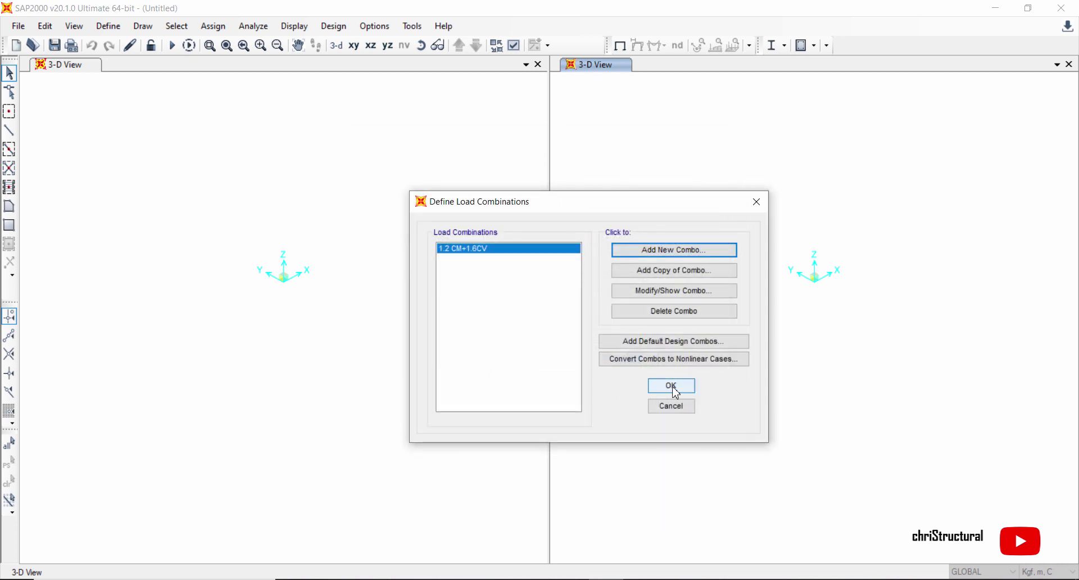
{"action": "left_click", "coordinate": [668, 388]}
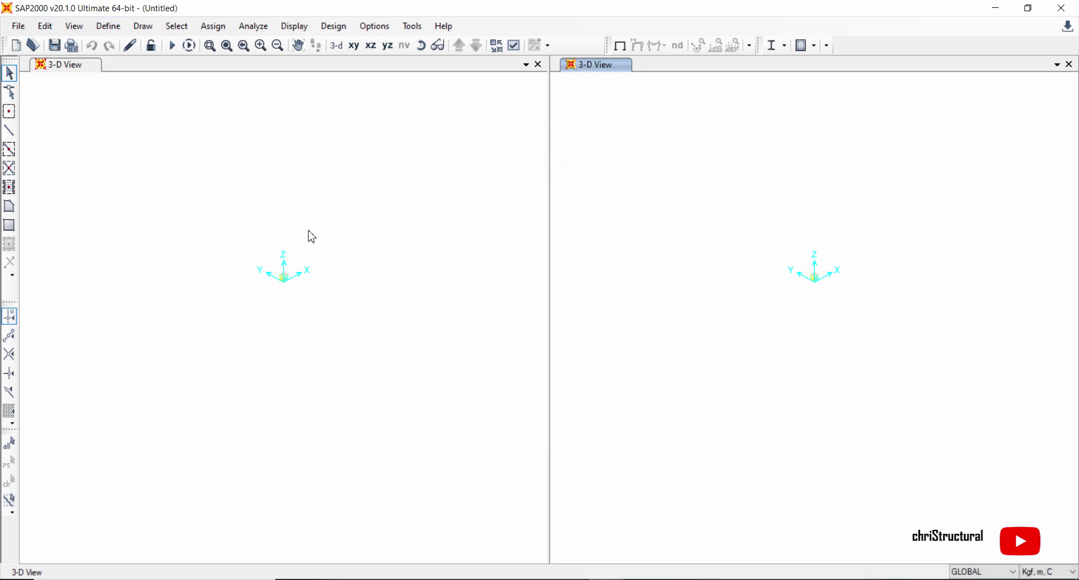
- Show the X-Z plane in the first view and open the GLOBAL grid system's data for editing
{"action": "left_click", "coordinate": [371, 180]}
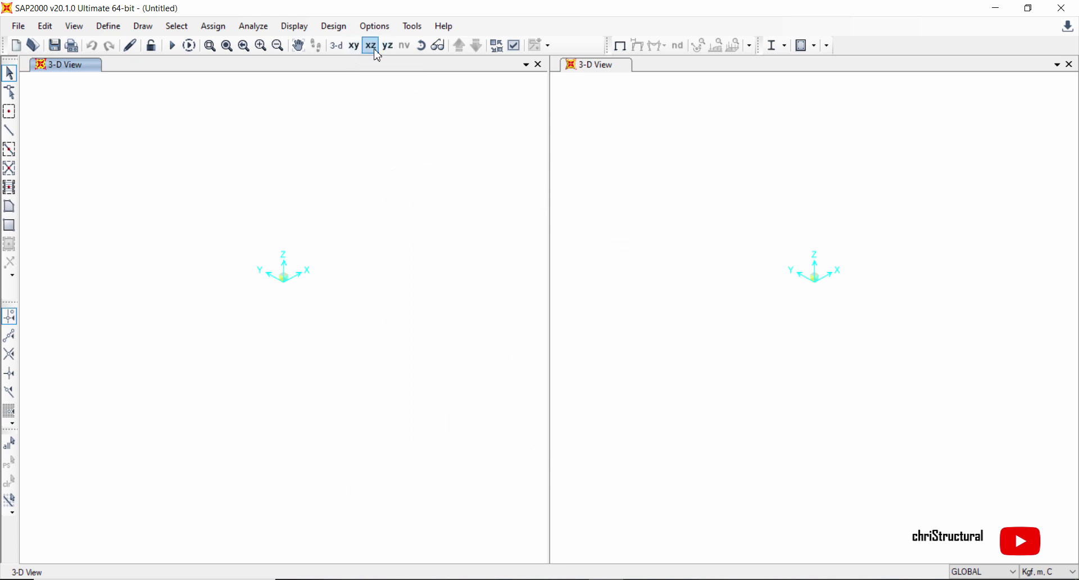
{"action": "left_click", "coordinate": [376, 50]}
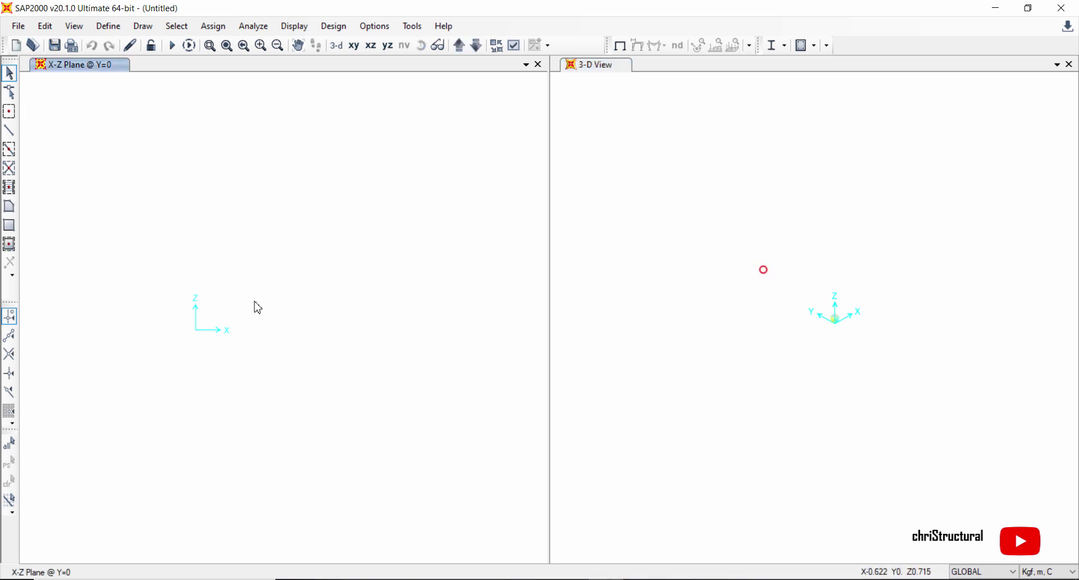
{"action": "right_click", "coordinate": [265, 272]}
{"action": "left_click", "coordinate": [265, 251]}
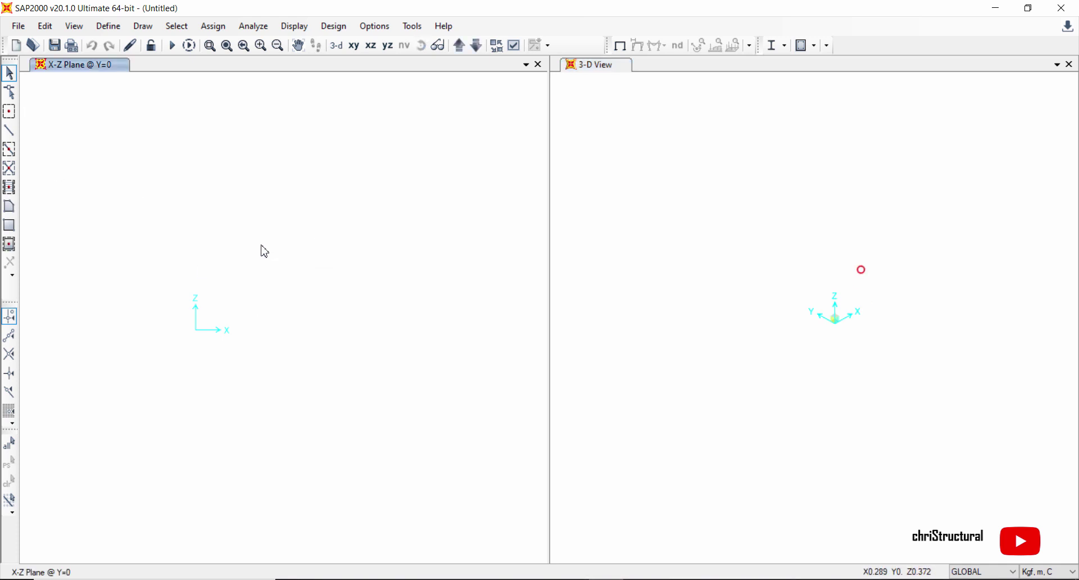
{"action": "right_click", "coordinate": [264, 251]}
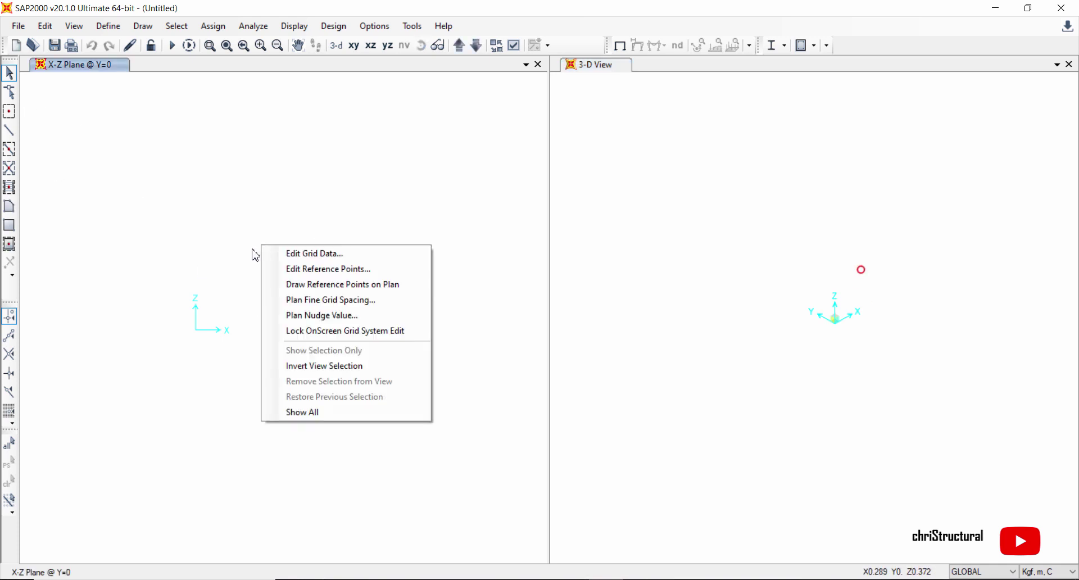
{"action": "left_click", "coordinate": [309, 260]}
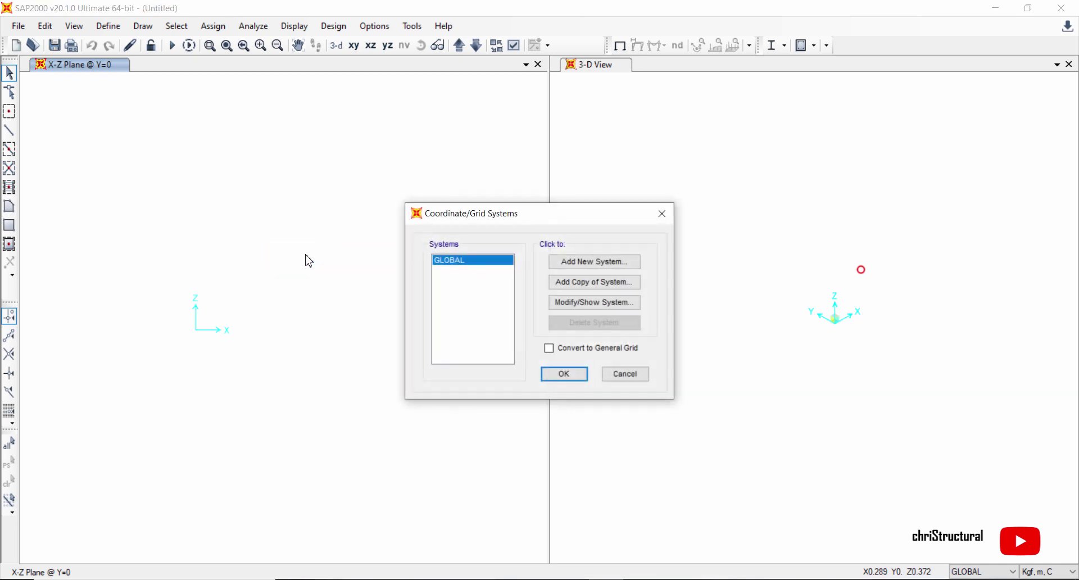
{"action": "left_click", "coordinate": [593, 308]}
{"action": "mouse_move", "coordinate": [523, 67]}
{"action": "left_mouse_down"}
{"action": "mouse_move", "coordinate": [672, 72]}
{"action": "mouse_move", "coordinate": [443, 76]}
{"action": "mouse_move", "coordinate": [536, 77]}
{"action": "left_mouse_up"}
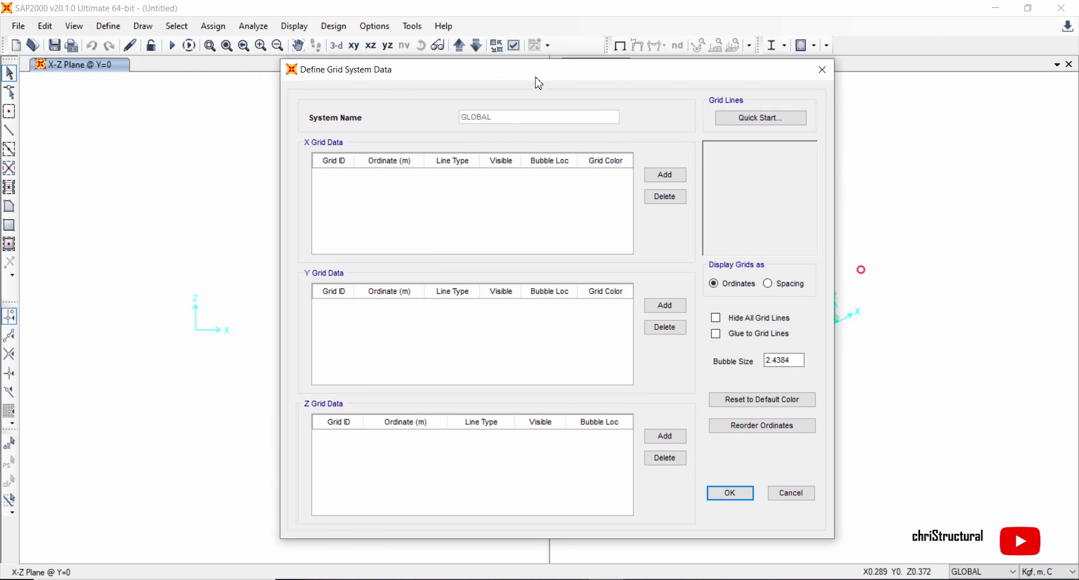
- Add one grid line at ordinate 0 in each of the X, Y and Z directions
{"action": "left_click", "coordinate": [661, 171]}
{"action": "left_click", "coordinate": [665, 305]}
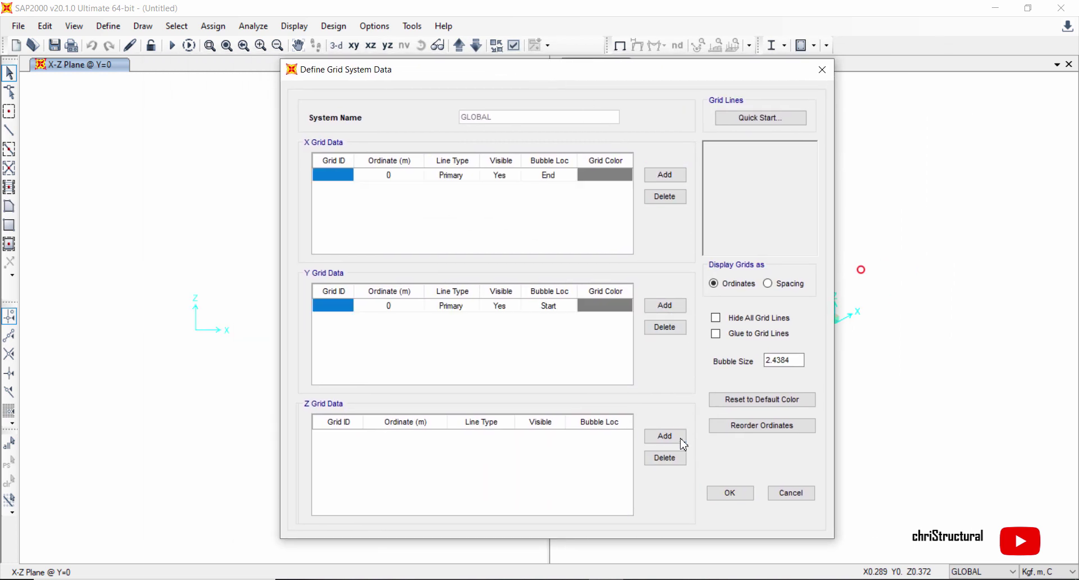
{"action": "left_click", "coordinate": [679, 437]}
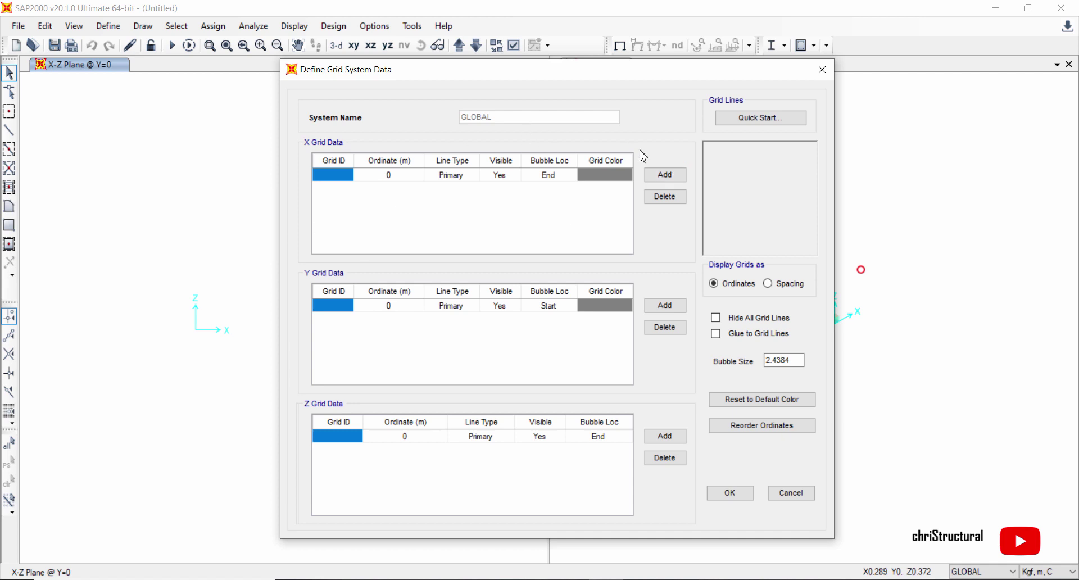
- Add a second X grid line and set its ordinate to 8 m
{"action": "left_click", "coordinate": [674, 175]}
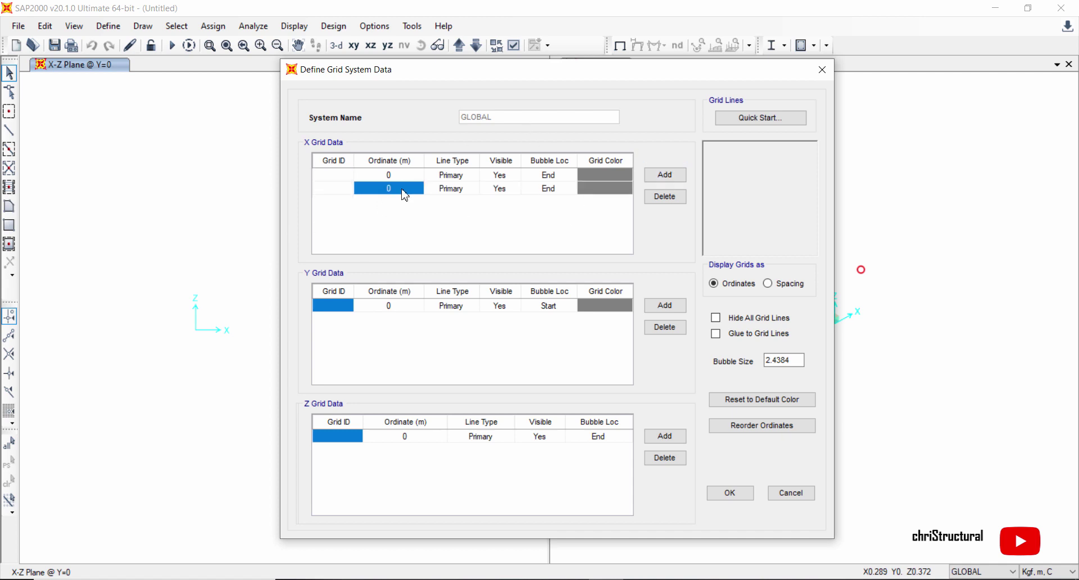
{"action": "type", "text": "8"}
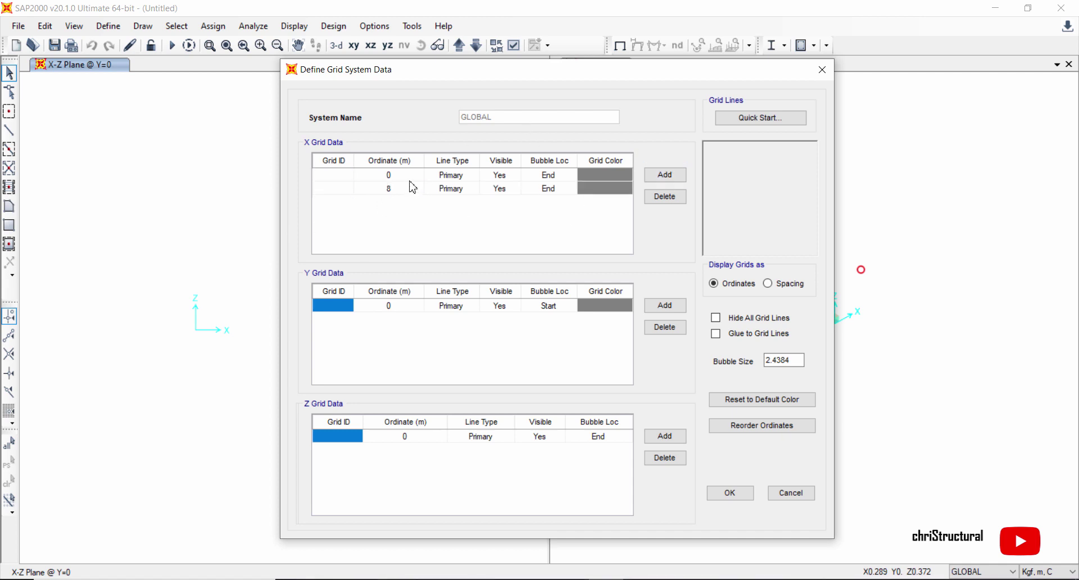
{"action": "key", "text": "Up"}
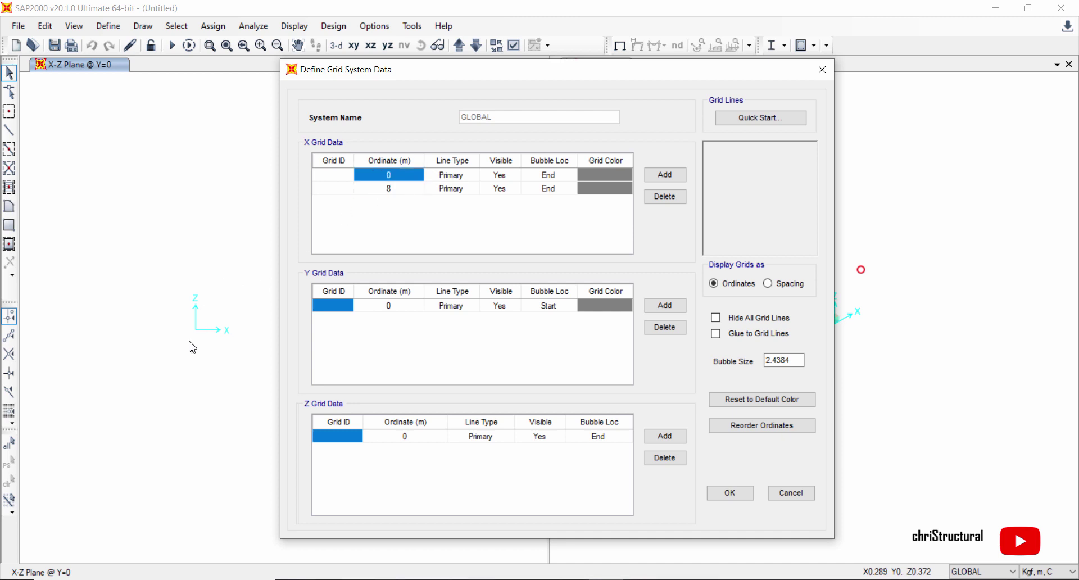
{"action": "left_click", "coordinate": [388, 177]}
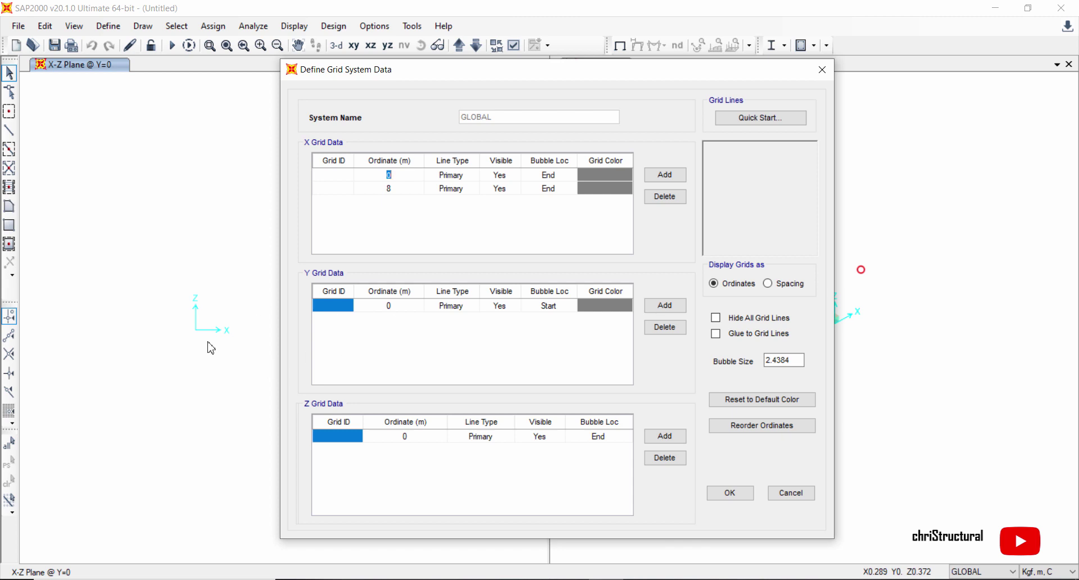
{"action": "left_click", "coordinate": [389, 189]}
{"action": "type", "text": "8"}
- Add three more X grid lines and set the third line's ordinate to 11 m
{"action": "left_click", "coordinate": [665, 175]}
{"action": "left_click", "coordinate": [665, 175]}
{"action": "left_click", "coordinate": [665, 175]}
{"action": "left_click", "coordinate": [399, 201]}
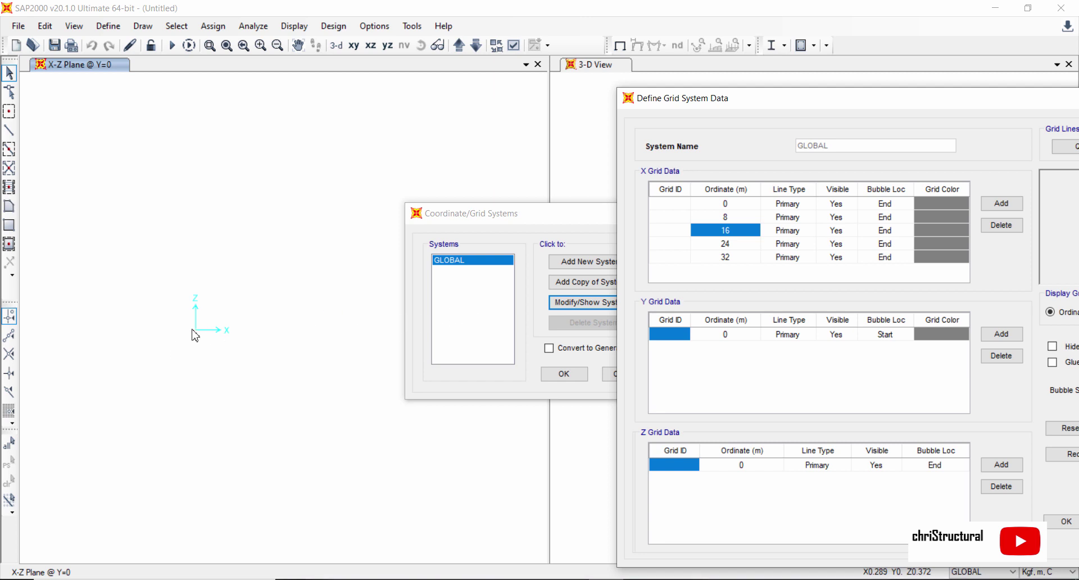
{"action": "left_click", "coordinate": [725, 231]}
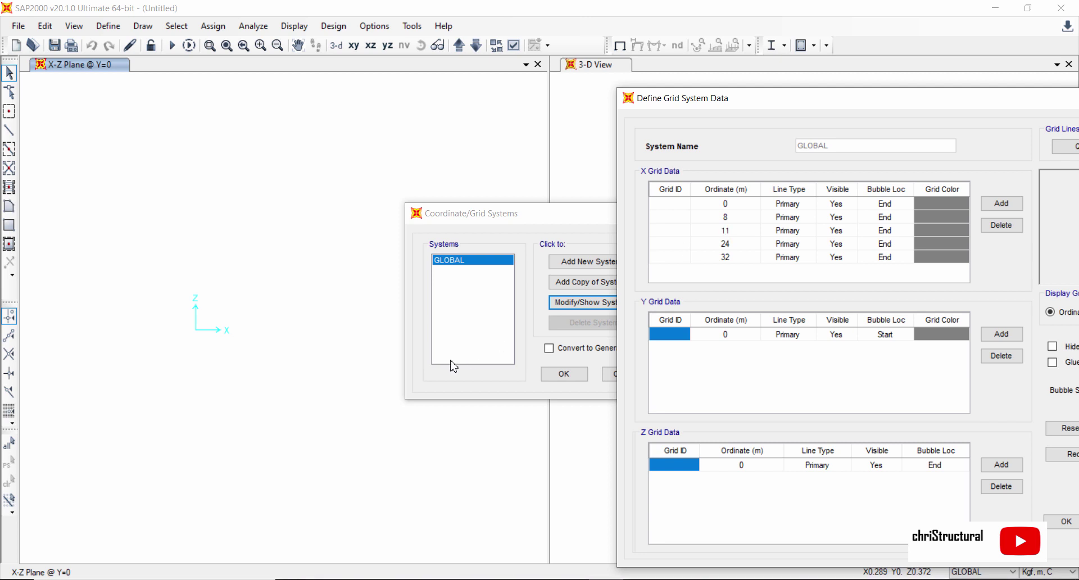
- Set the fourth X grid line's ordinate to 16 m and delete the fifth line
{"action": "left_click", "coordinate": [729, 244]}
{"action": "type", "text": "16"}
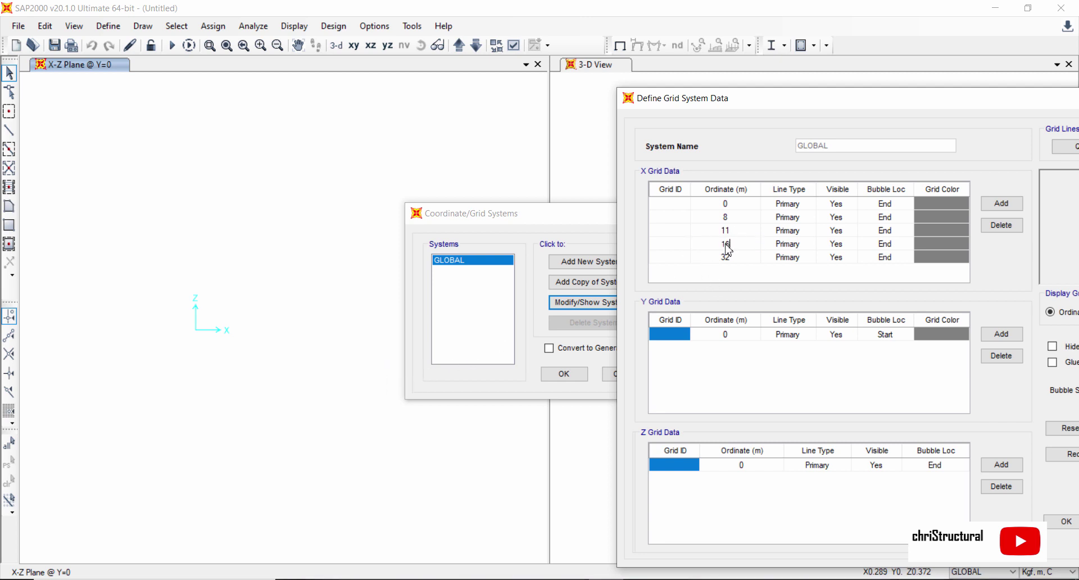
{"action": "left_click", "coordinate": [727, 258]}
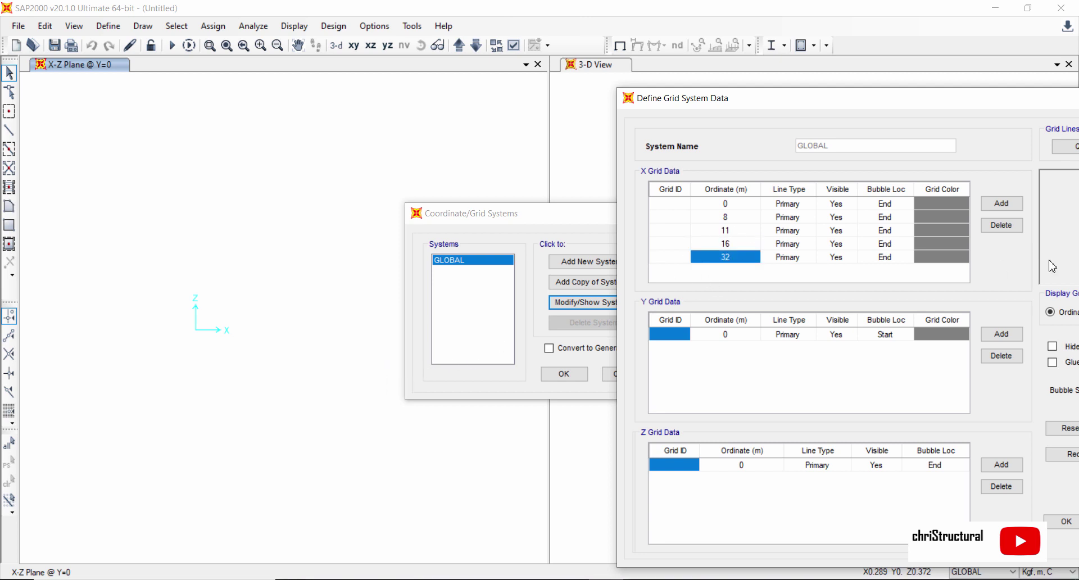
{"action": "left_click", "coordinate": [1002, 224]}
{"action": "left_click_drag", "start_coordinate": [916, 110], "coordinate": [604, 113]}
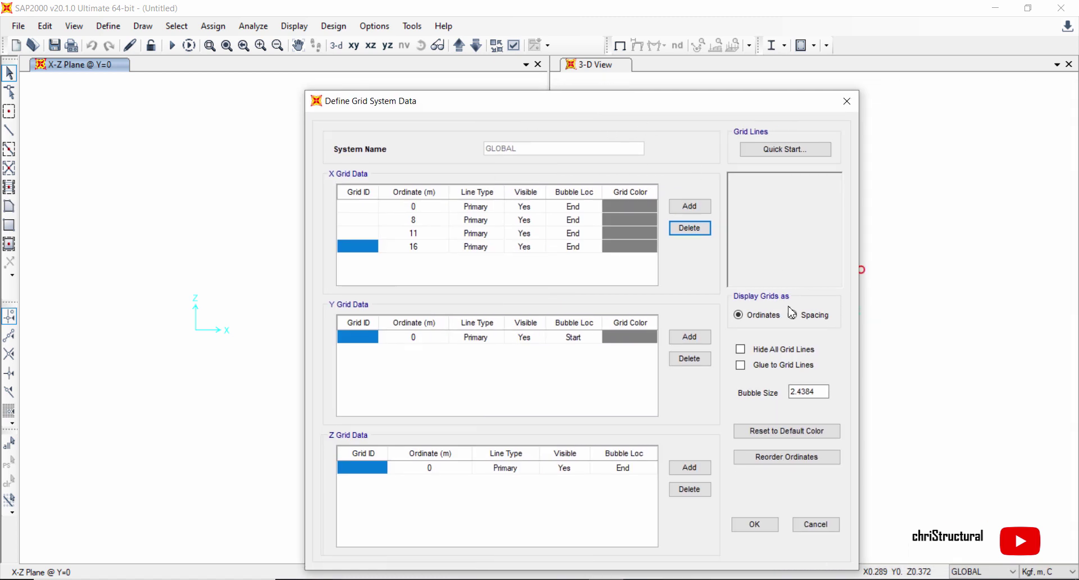
- Display the grid data as spacing to compare it, and switch back to ordinates
{"action": "left_click", "coordinate": [802, 318]}
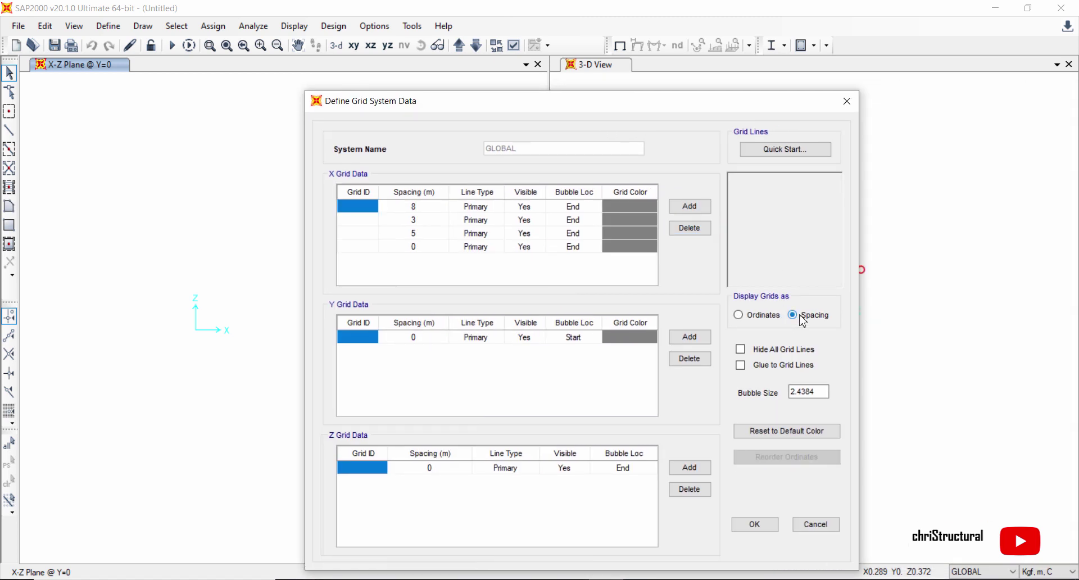
{"action": "left_click_drag", "start_coordinate": [502, 100], "coordinate": [594, 91]}
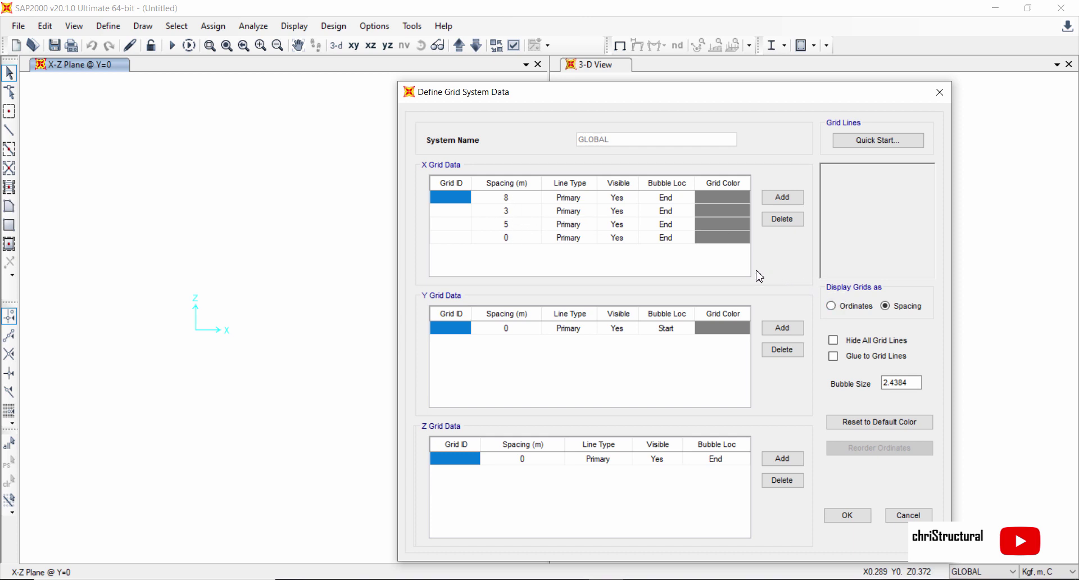
{"action": "left_click", "coordinate": [831, 306]}
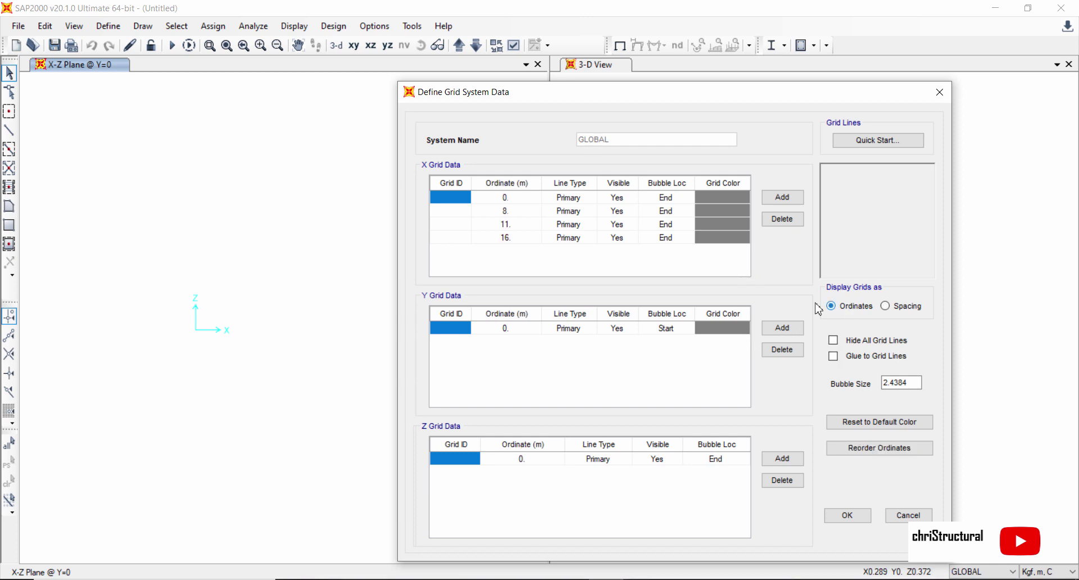
- Delete the X grid lines at 11 m and 16 m, keeping 0 and 8 m, and accept the grid system
{"action": "left_click", "coordinate": [526, 237]}
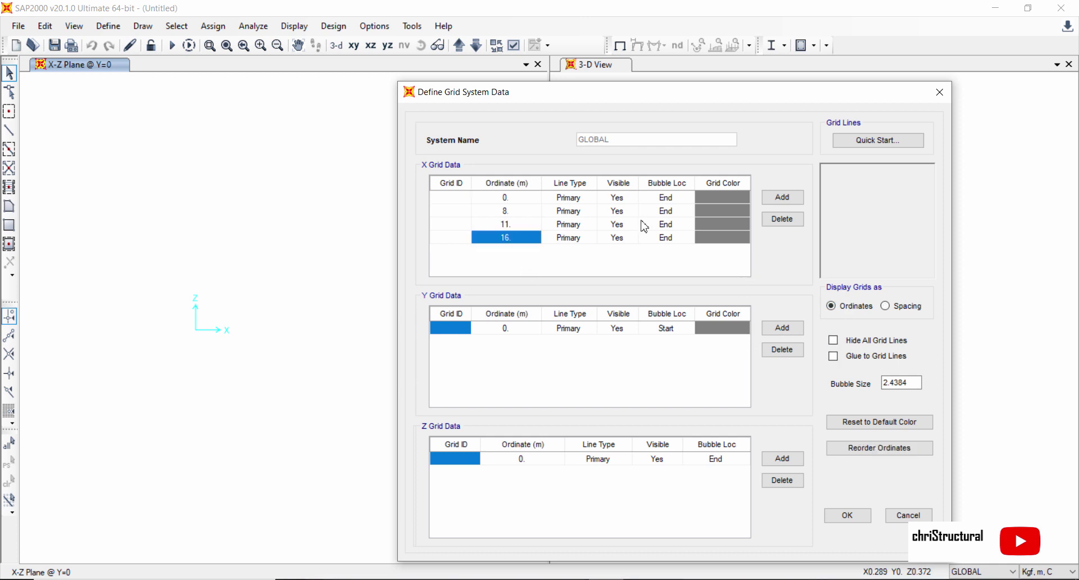
{"action": "left_click", "coordinate": [790, 197]}
{"action": "left_click", "coordinate": [796, 221]}
{"action": "left_click", "coordinate": [796, 221]}
{"action": "left_click", "coordinate": [796, 221]}
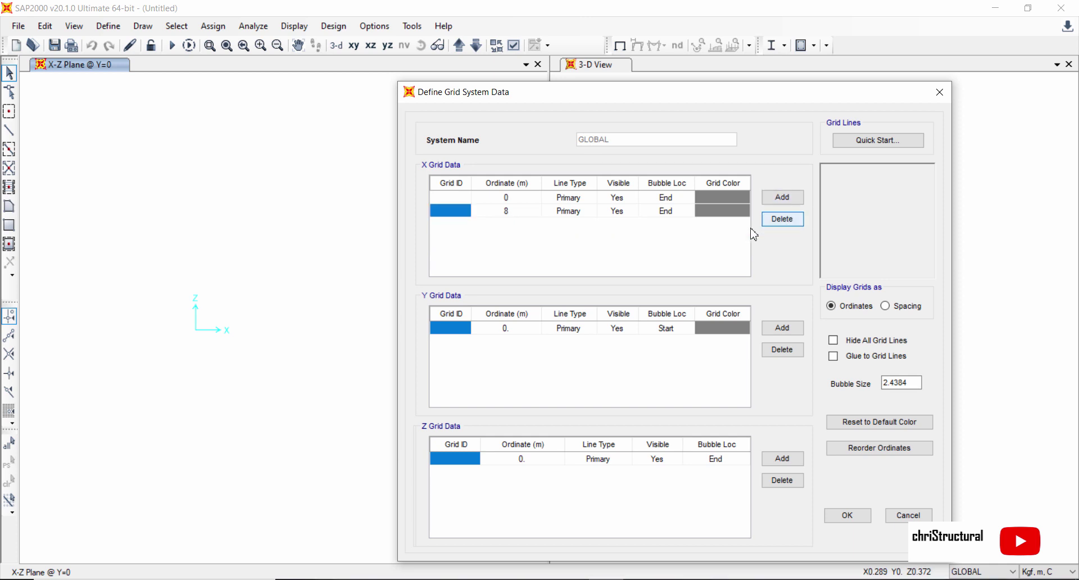
{"action": "left_click", "coordinate": [525, 198]}
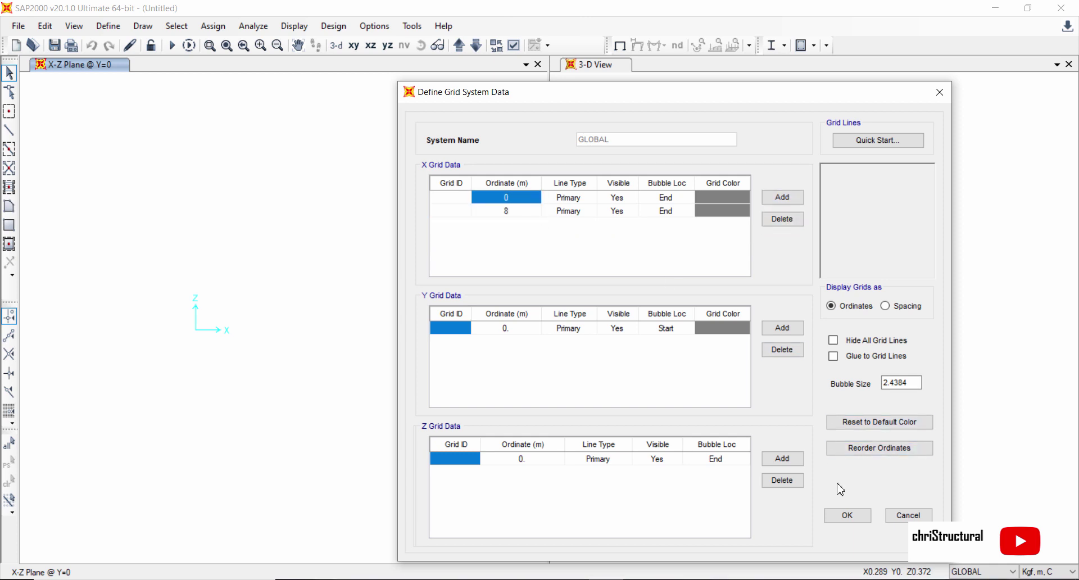
{"action": "left_click", "coordinate": [847, 516]}
{"action": "left_click", "coordinate": [568, 375]}
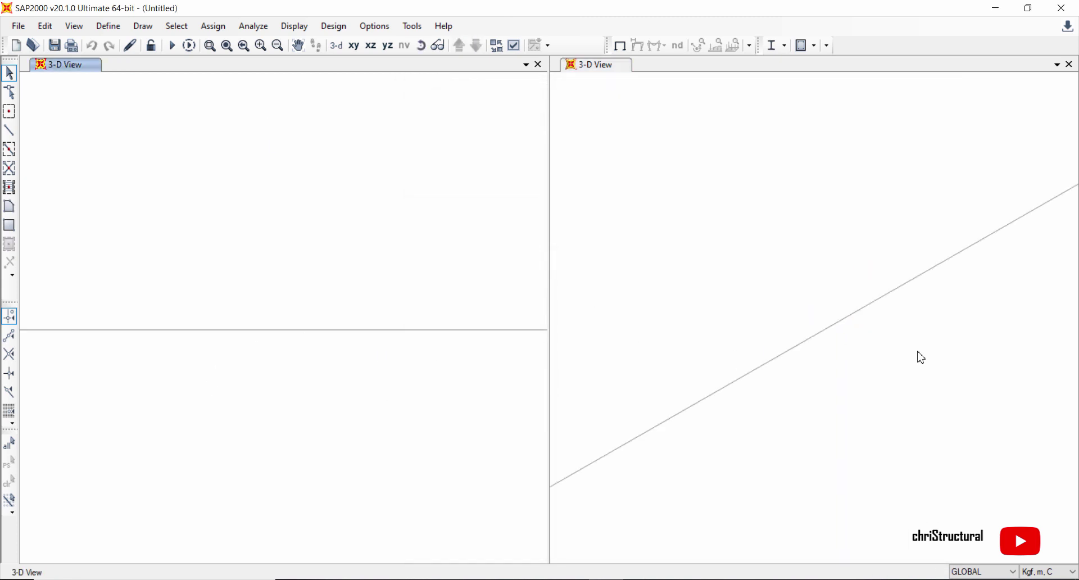
- Draw a straight frame with section VIGA 70x35 along the grid line from the origin to the 8 m grid point
{"action": "left_click", "coordinate": [227, 46]}
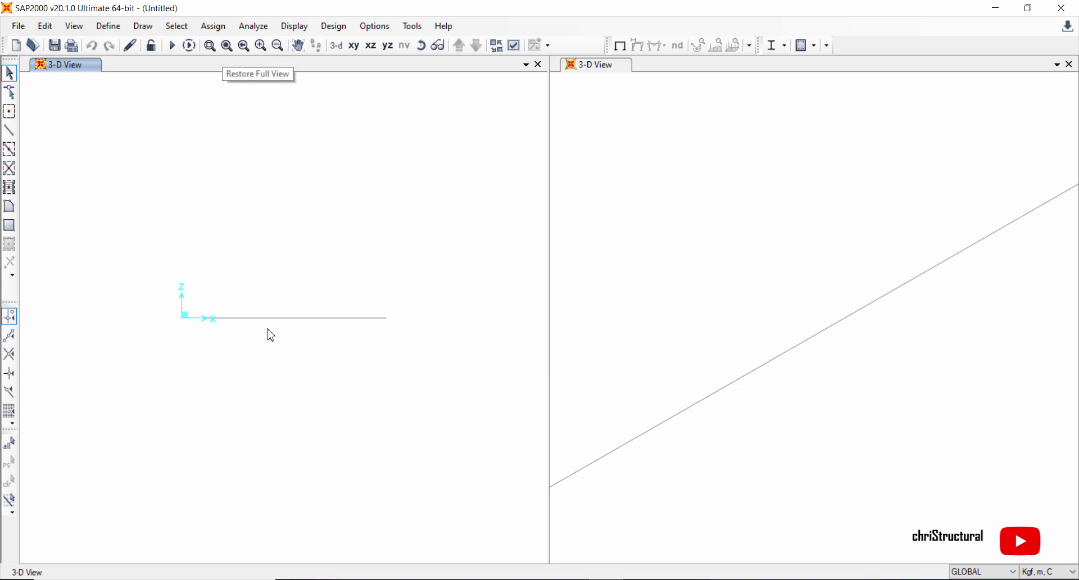
{"action": "left_click", "coordinate": [677, 275]}
{"action": "left_click", "coordinate": [227, 46]}
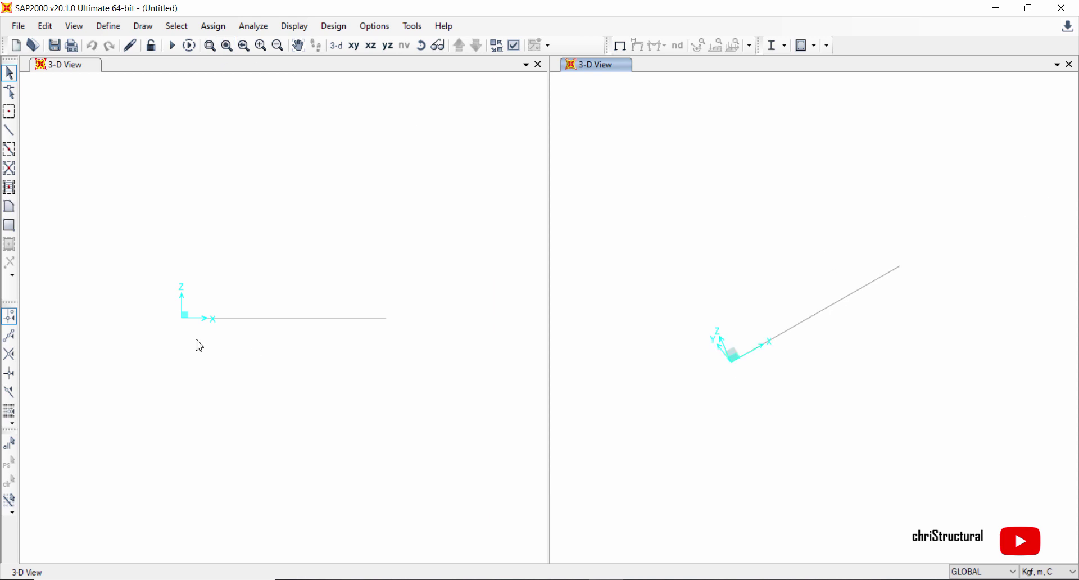
{"action": "left_click", "coordinate": [129, 171]}
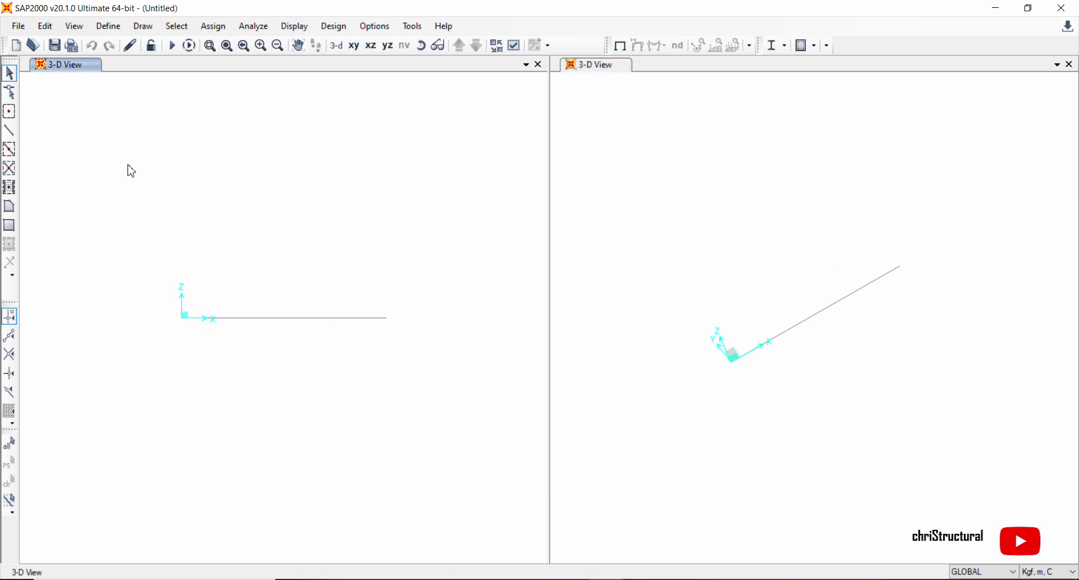
{"action": "left_click", "coordinate": [9, 133]}
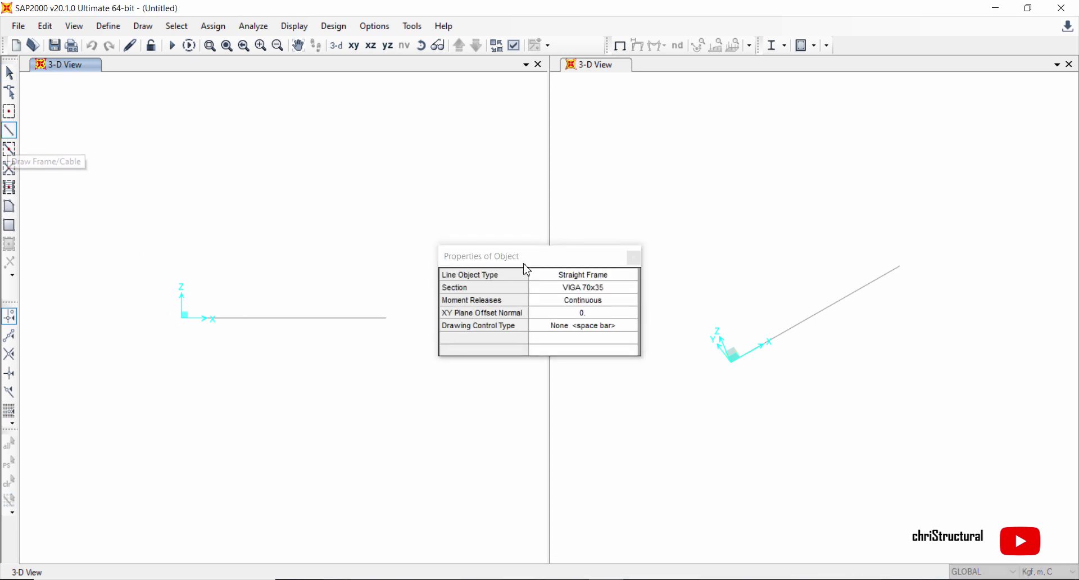
{"action": "left_click", "coordinate": [181, 319]}
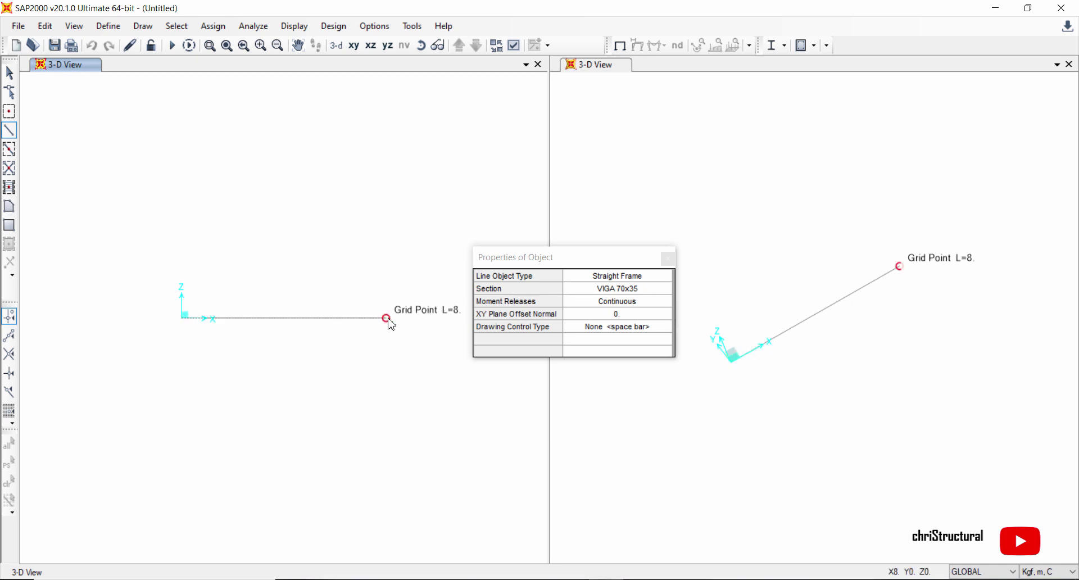
{"action": "left_click", "coordinate": [387, 319]}
{"action": "left_click", "coordinate": [12, 79]}
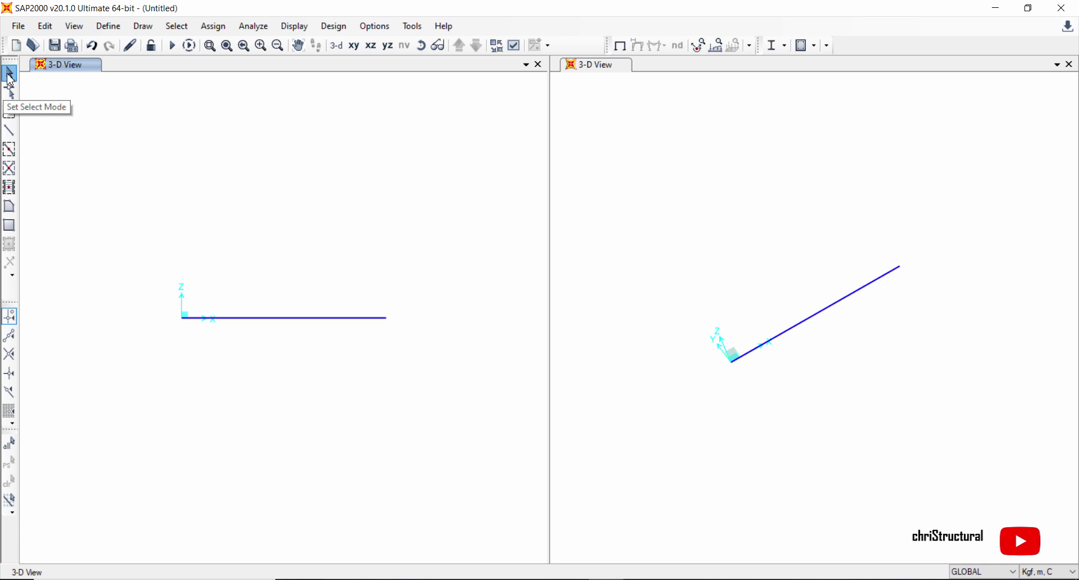
{"action": "left_click", "coordinate": [9, 134]}
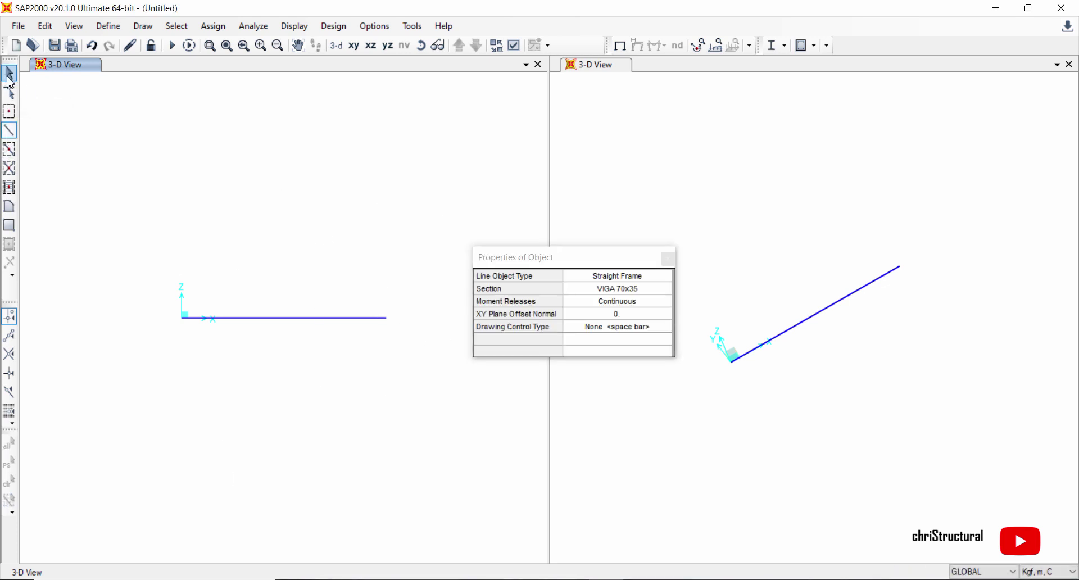
{"action": "left_click", "coordinate": [10, 74]}
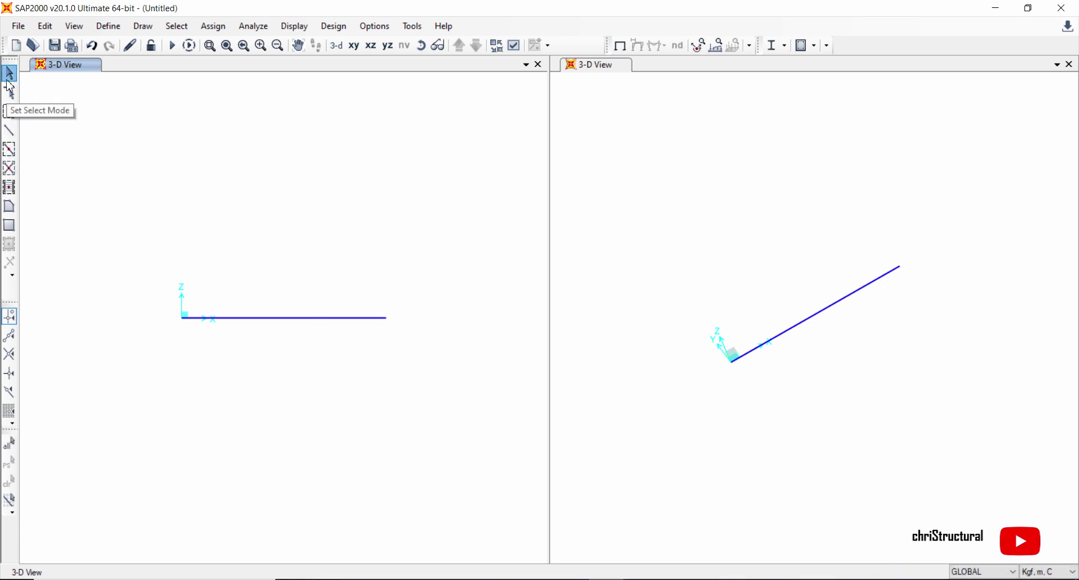
- Assign a pinned restraint to the beam's joint at the origin
{"action": "left_click", "coordinate": [213, 27]}
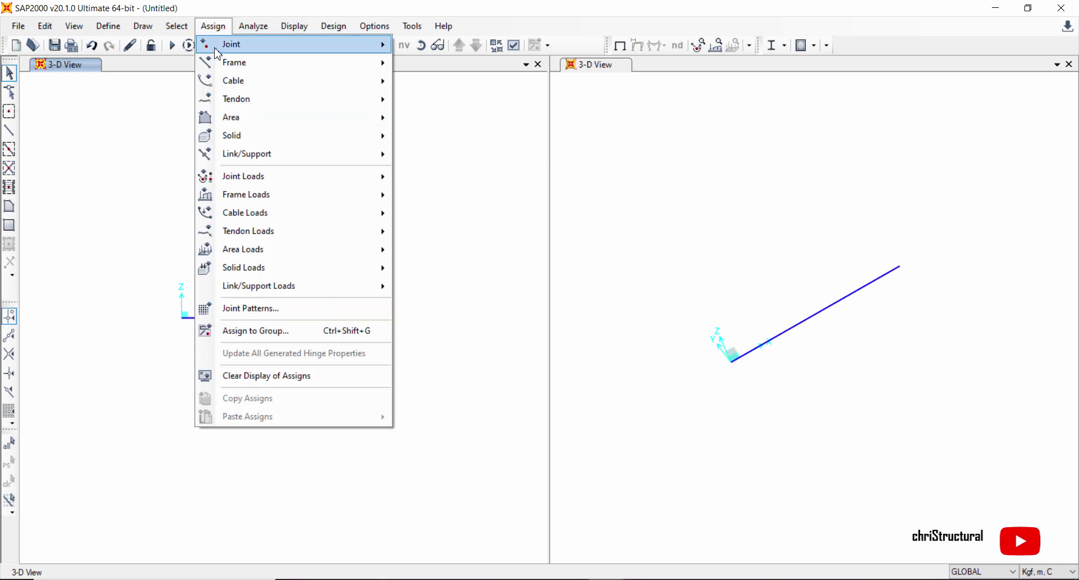
{"action": "mouse_move", "coordinate": [338, 44]}
{"action": "left_click", "coordinate": [458, 48]}
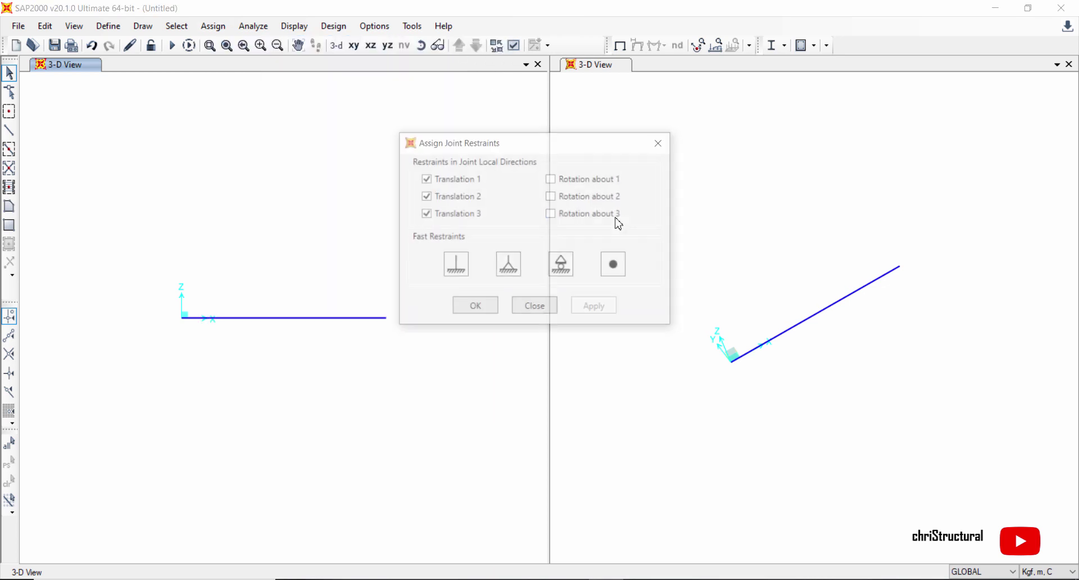
{"action": "left_click_drag", "start_coordinate": [545, 148], "coordinate": [627, 162]}
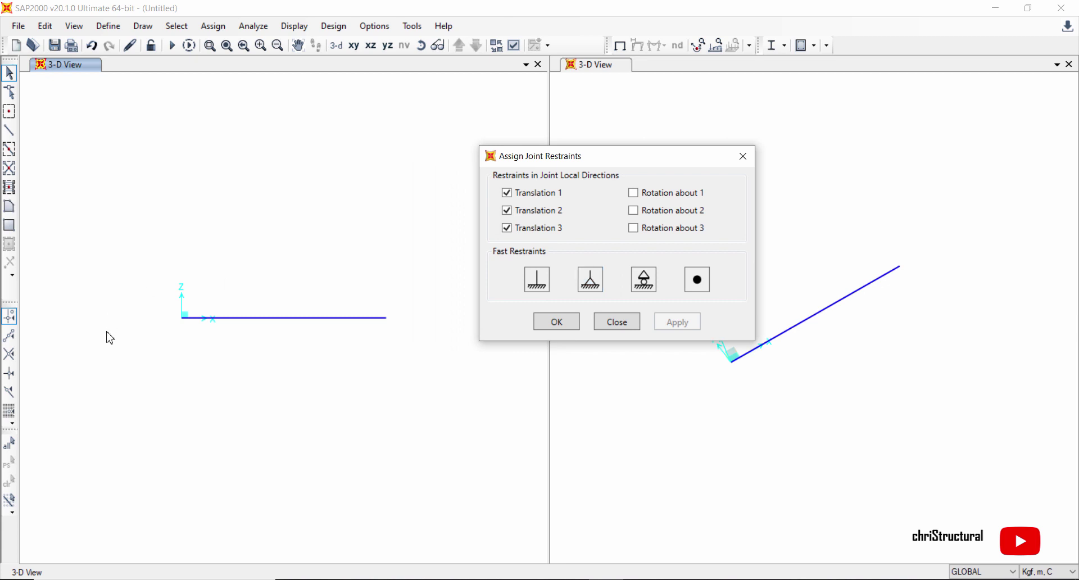
{"action": "left_click", "coordinate": [182, 323]}
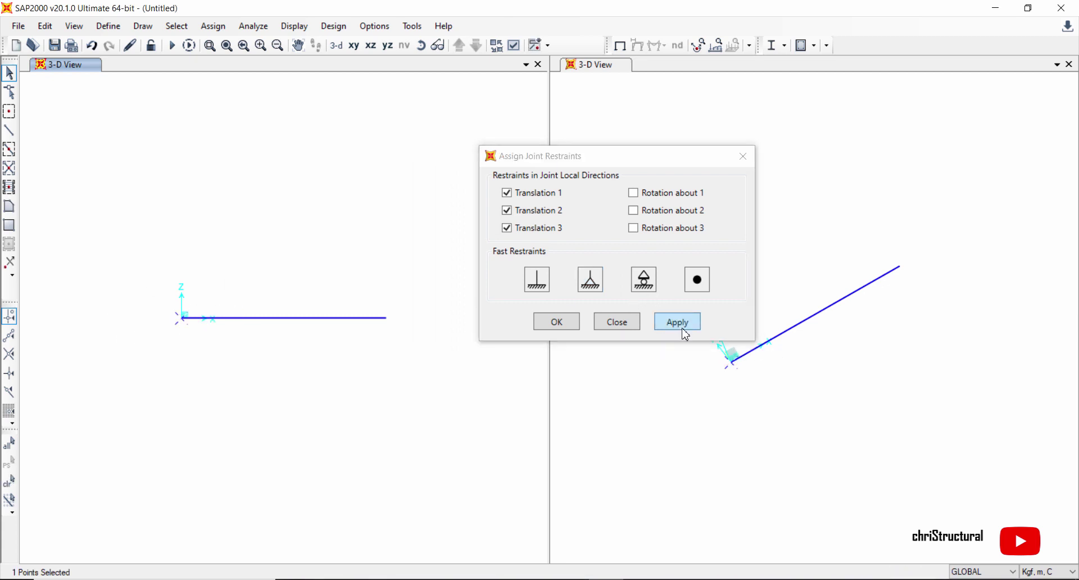
{"action": "left_click", "coordinate": [590, 280]}
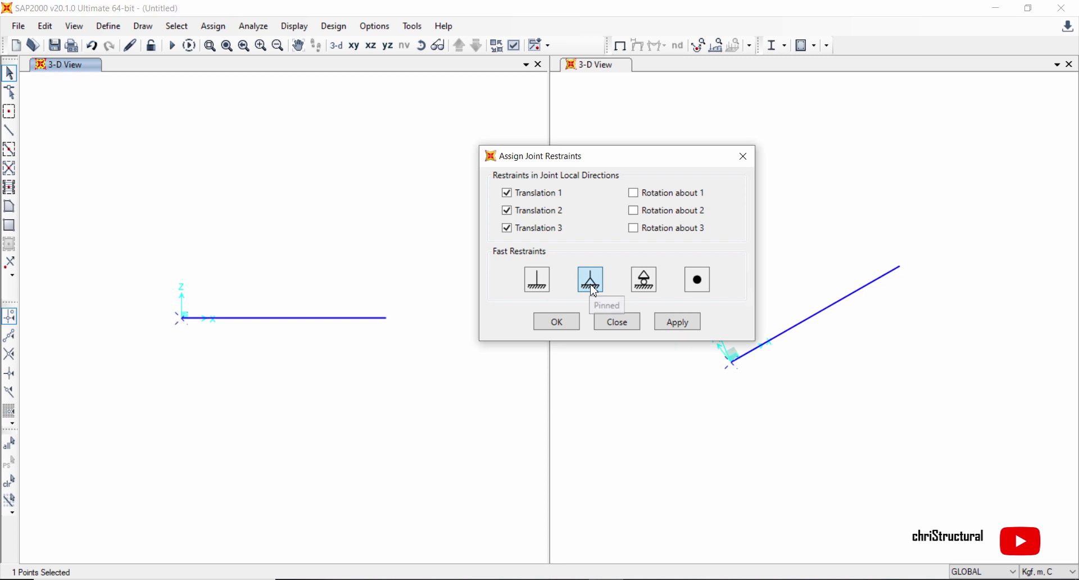
{"action": "left_click", "coordinate": [690, 325]}
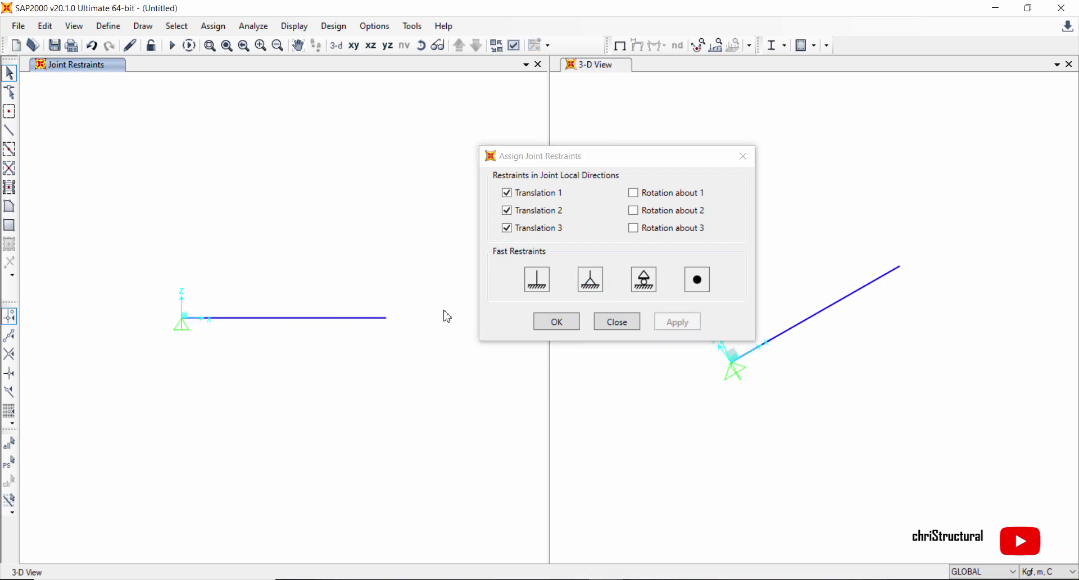
{"action": "left_click", "coordinate": [558, 325]}
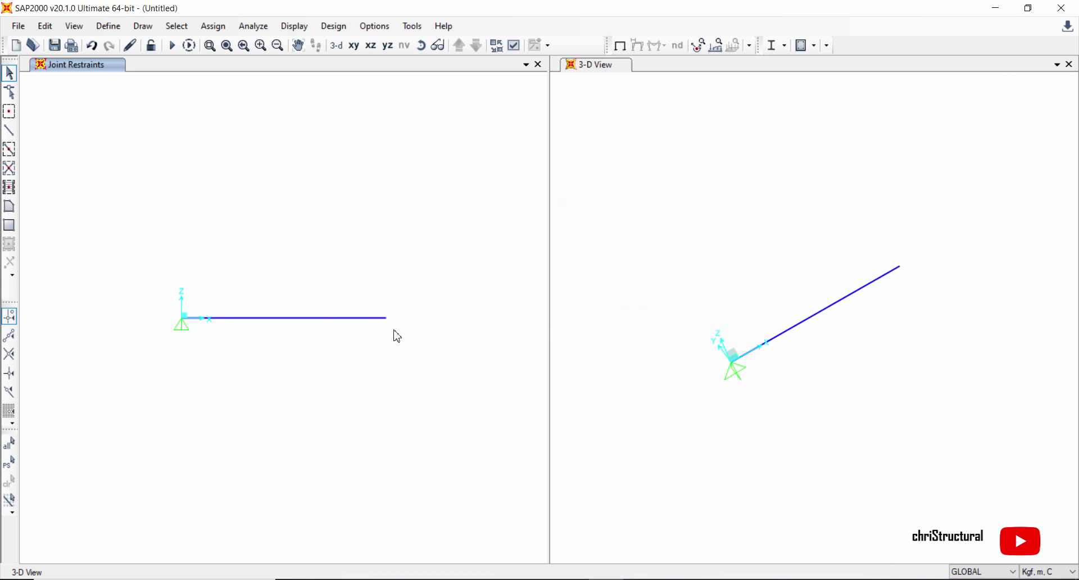
- Assign a roller restraint, fixing only Translation 3, to the beam's joint at X = 8 m
{"action": "left_click", "coordinate": [213, 26]}
{"action": "mouse_move", "coordinate": [217, 53]}
{"action": "left_click", "coordinate": [433, 44]}
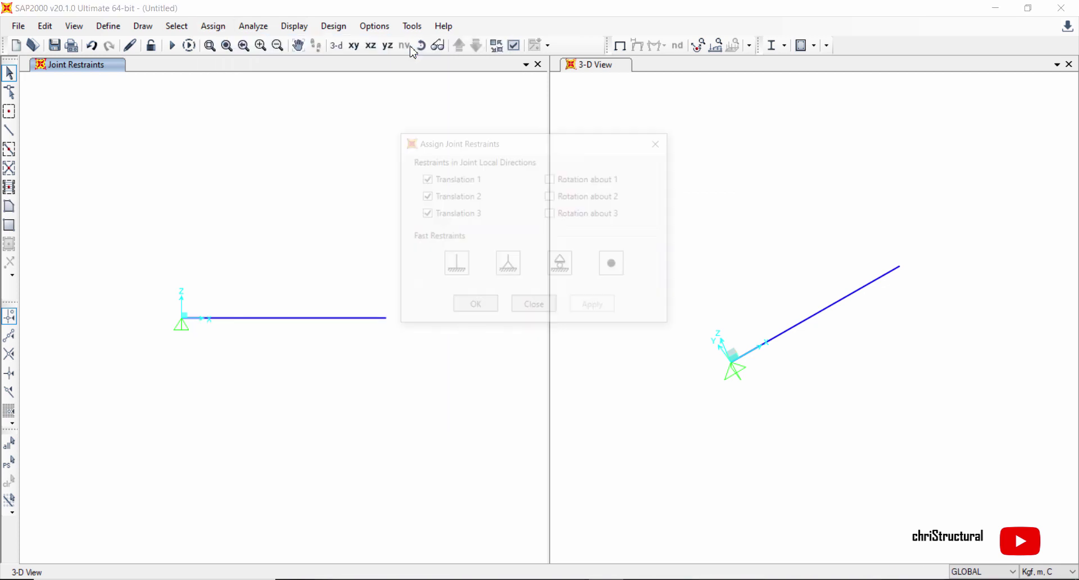
{"action": "left_click_drag", "start_coordinate": [569, 147], "coordinate": [732, 176]}
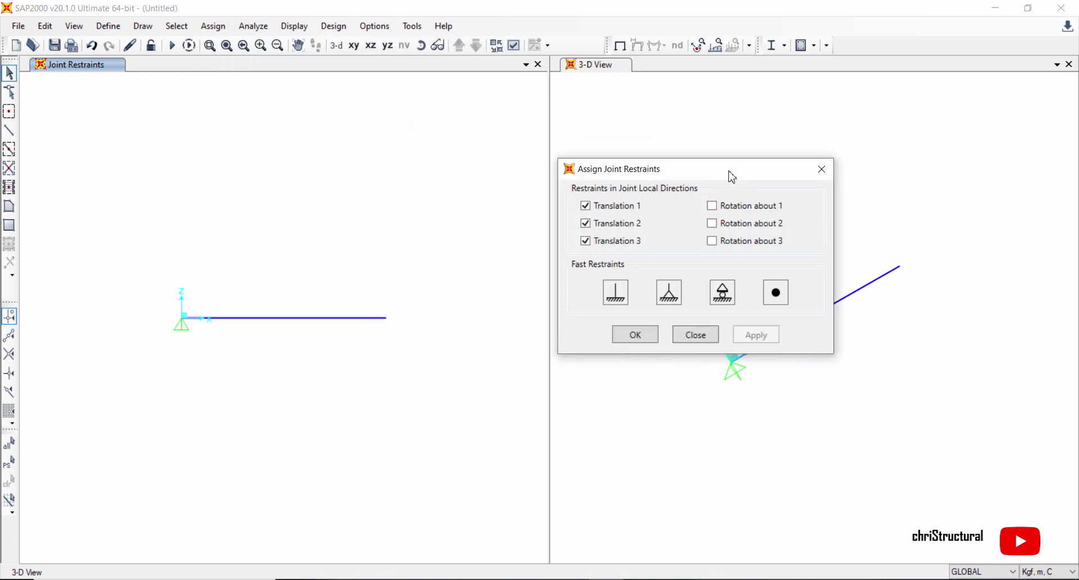
{"action": "left_click", "coordinate": [387, 323]}
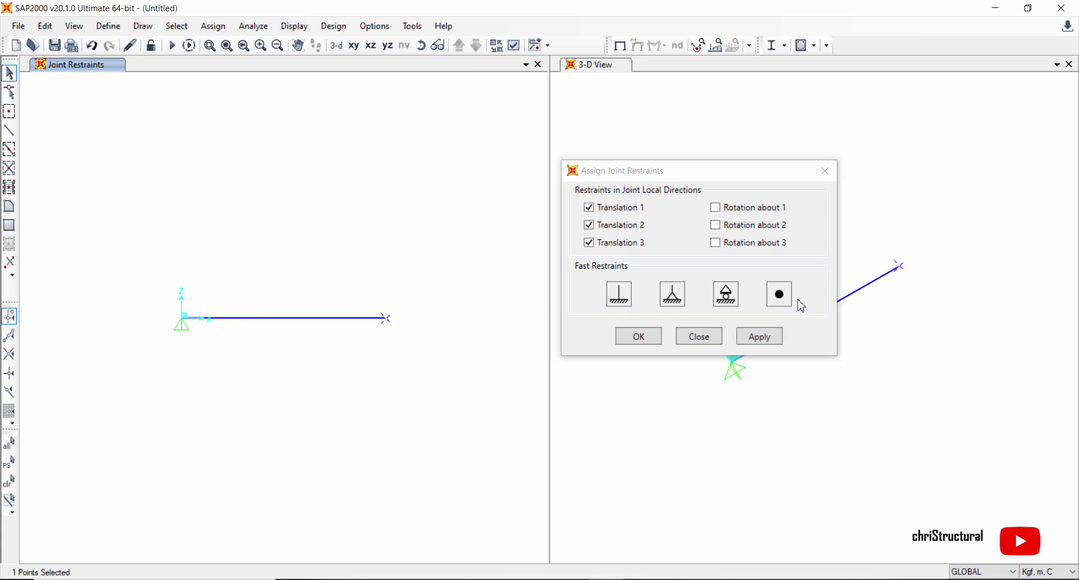
{"action": "left_click", "coordinate": [731, 298]}
{"action": "left_click", "coordinate": [758, 336]}
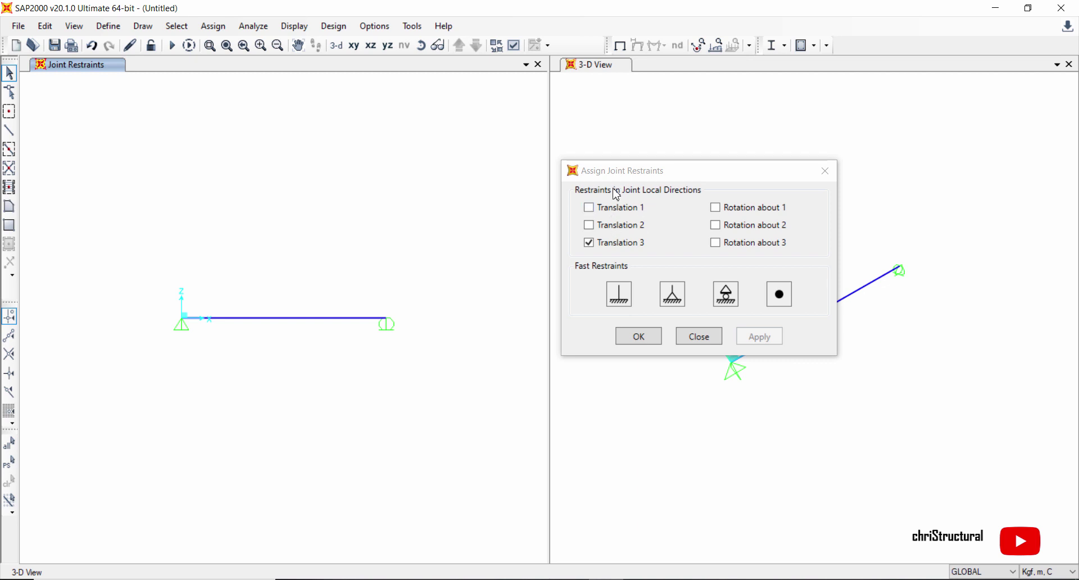
- Compare which translations and rotations the pinned, fixed and roller presets restrain, and close the joint restraint assignment
{"action": "left_click", "coordinate": [673, 303]}
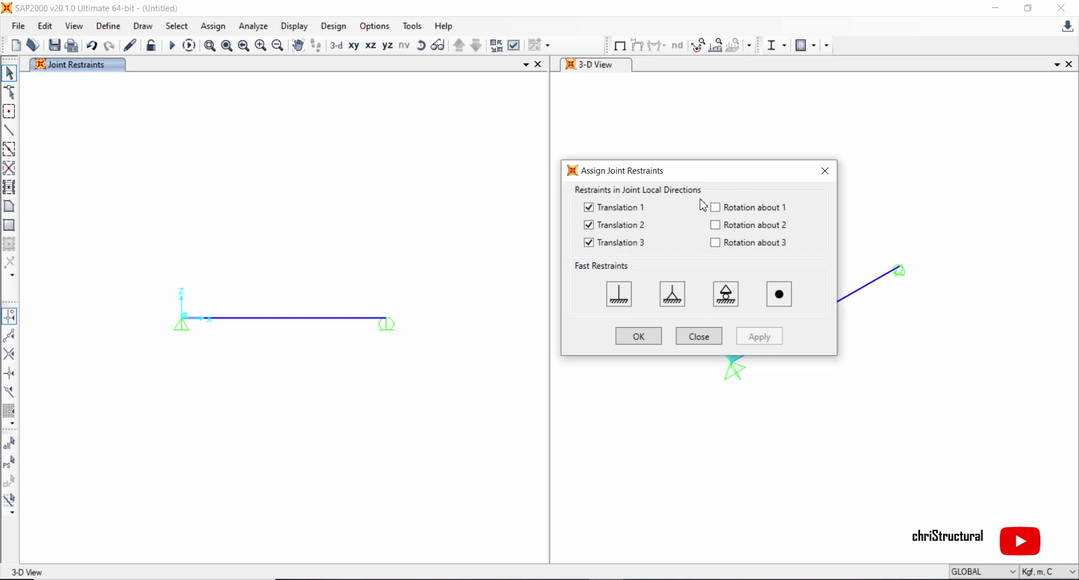
{"action": "left_click", "coordinate": [619, 294]}
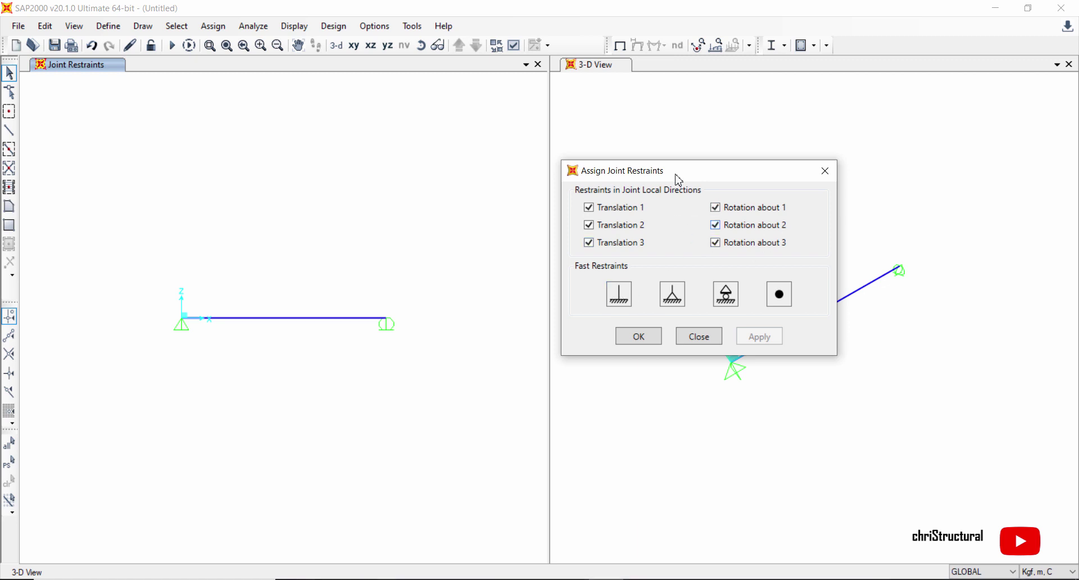
{"action": "left_click", "coordinate": [716, 225]}
{"action": "left_click", "coordinate": [716, 207]}
{"action": "left_click", "coordinate": [716, 242]}
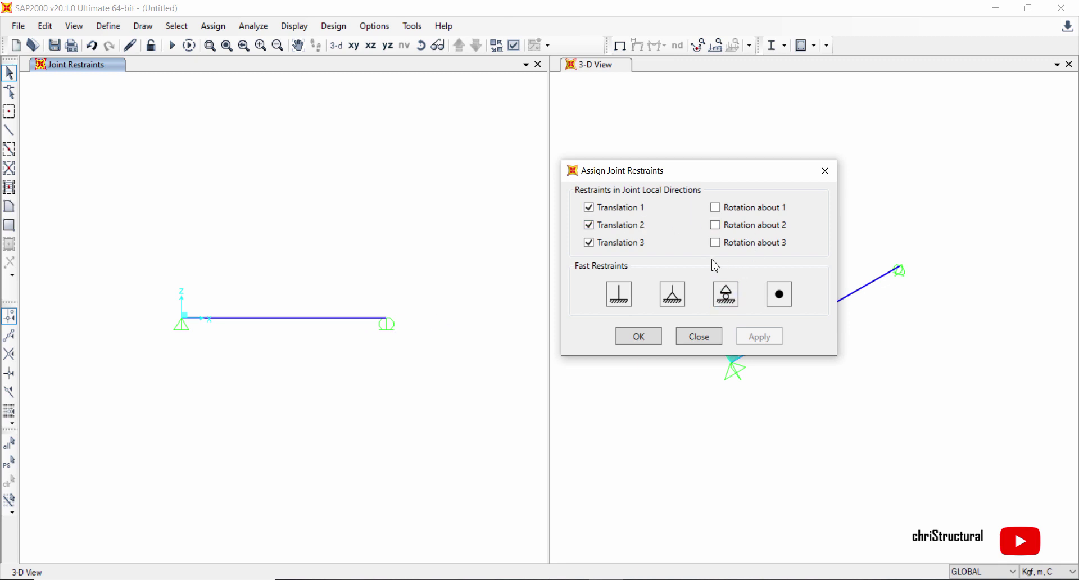
{"action": "left_click", "coordinate": [725, 293]}
{"action": "left_click", "coordinate": [673, 294]}
{"action": "left_click", "coordinate": [701, 337]}
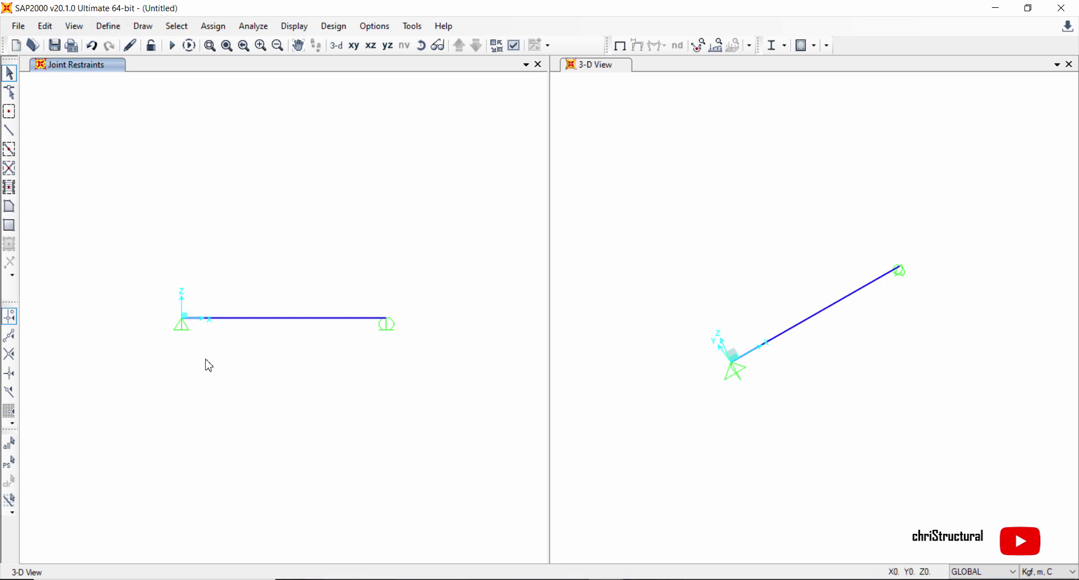
- Open the frame distributed load assignment and select the CARGA VIVA load pattern, keeping the beam visible beside the dialog
{"action": "left_click", "coordinate": [225, 32]}
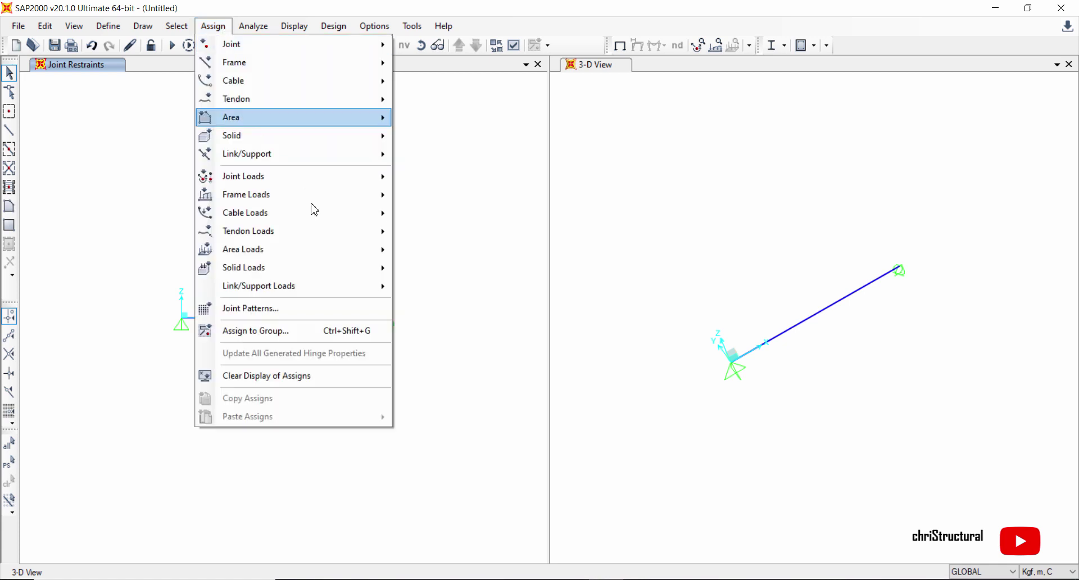
{"action": "mouse_move", "coordinate": [351, 197]}
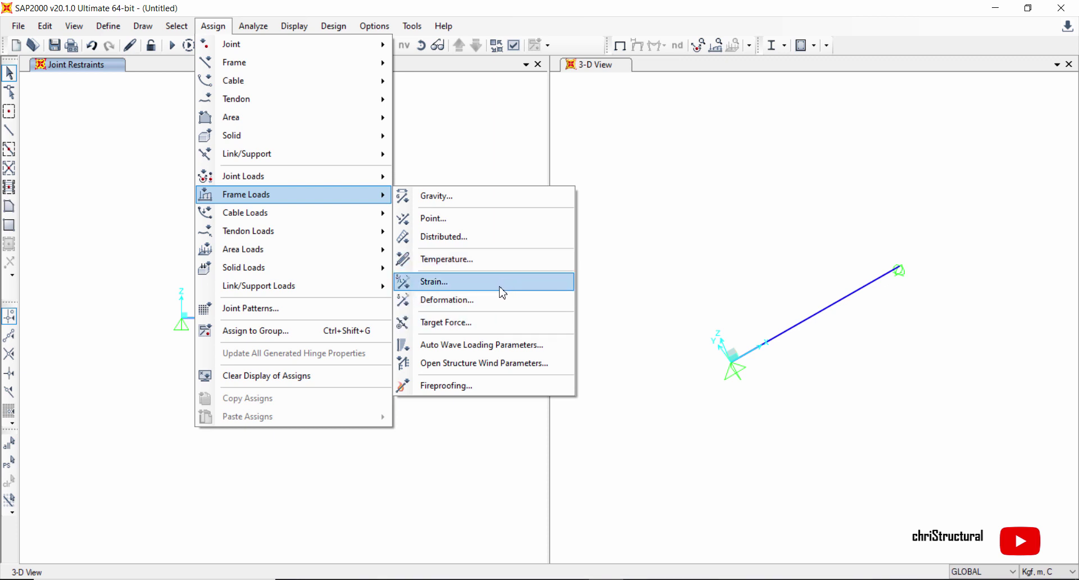
{"action": "left_click", "coordinate": [508, 246]}
{"action": "left_click_drag", "start_coordinate": [517, 95], "coordinate": [454, 135]}
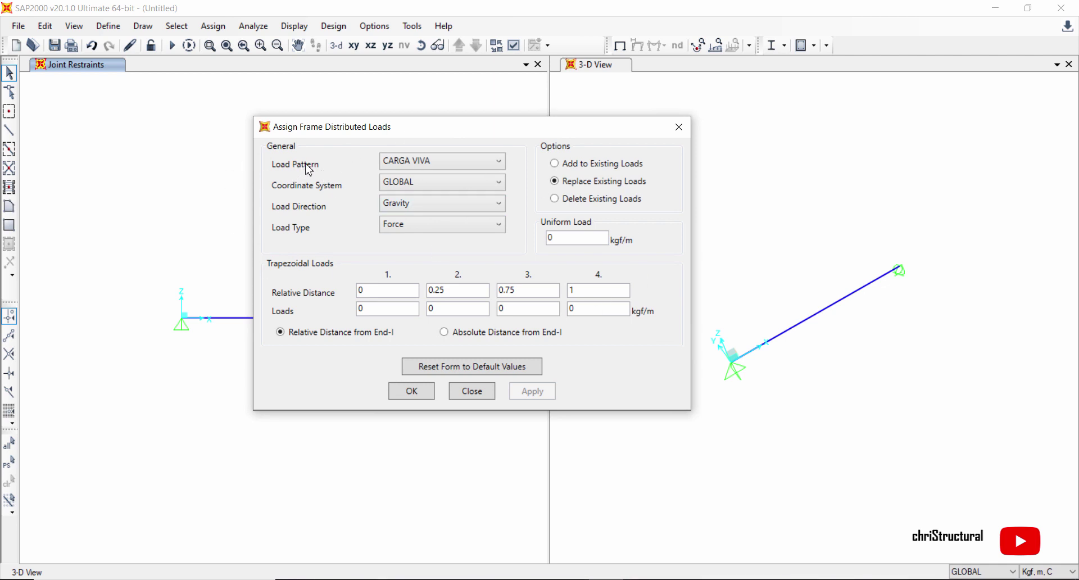
{"action": "left_click", "coordinate": [443, 162]}
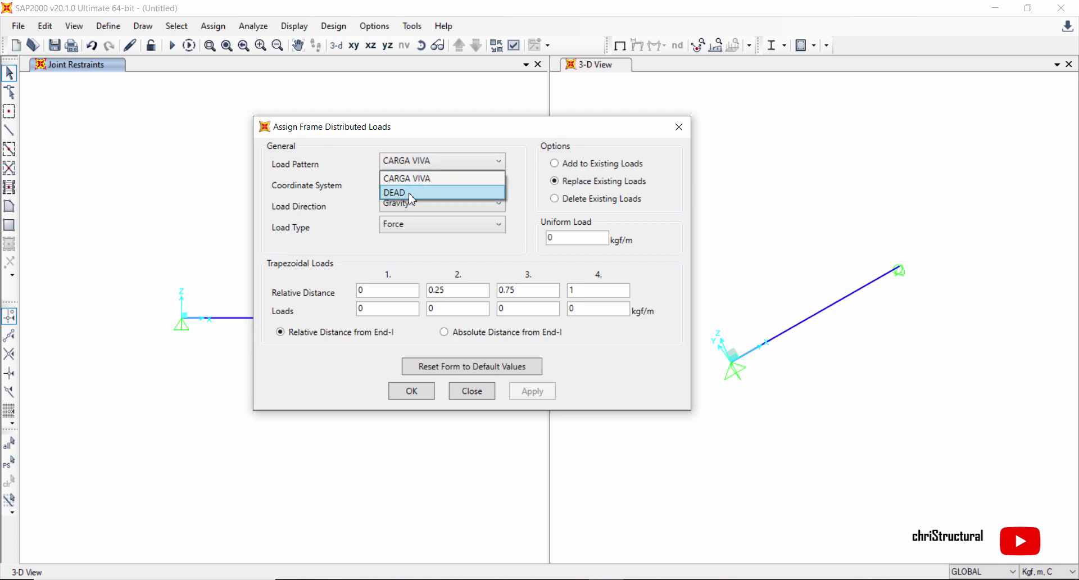
{"action": "left_click", "coordinate": [438, 178]}
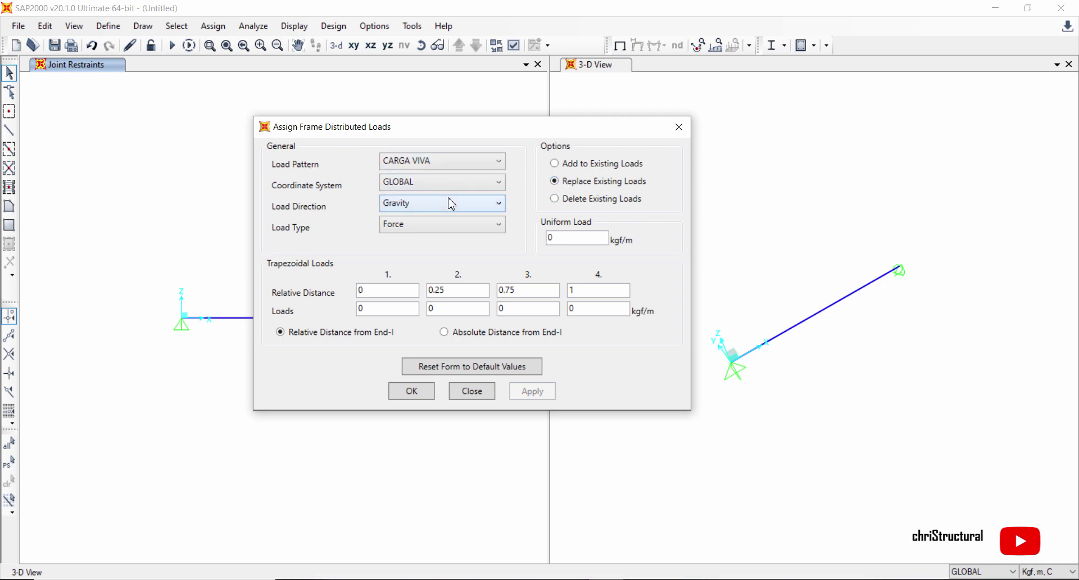
{"action": "left_click_drag", "start_coordinate": [402, 133], "coordinate": [485, 133]}
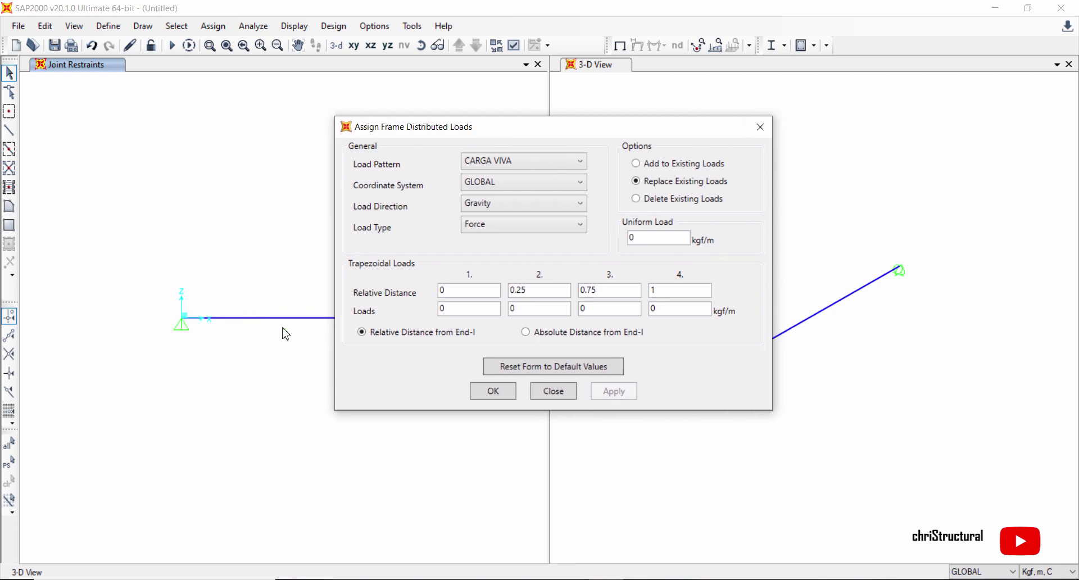
{"action": "left_click_drag", "start_coordinate": [460, 132], "coordinate": [357, 136]}
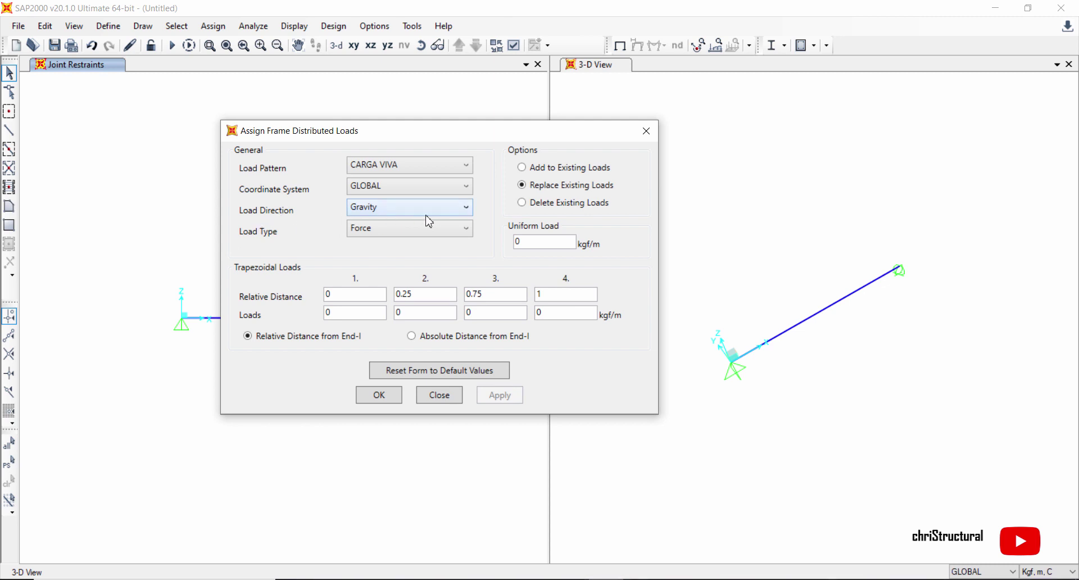
{"action": "left_click_drag", "start_coordinate": [462, 139], "coordinate": [584, 136]}
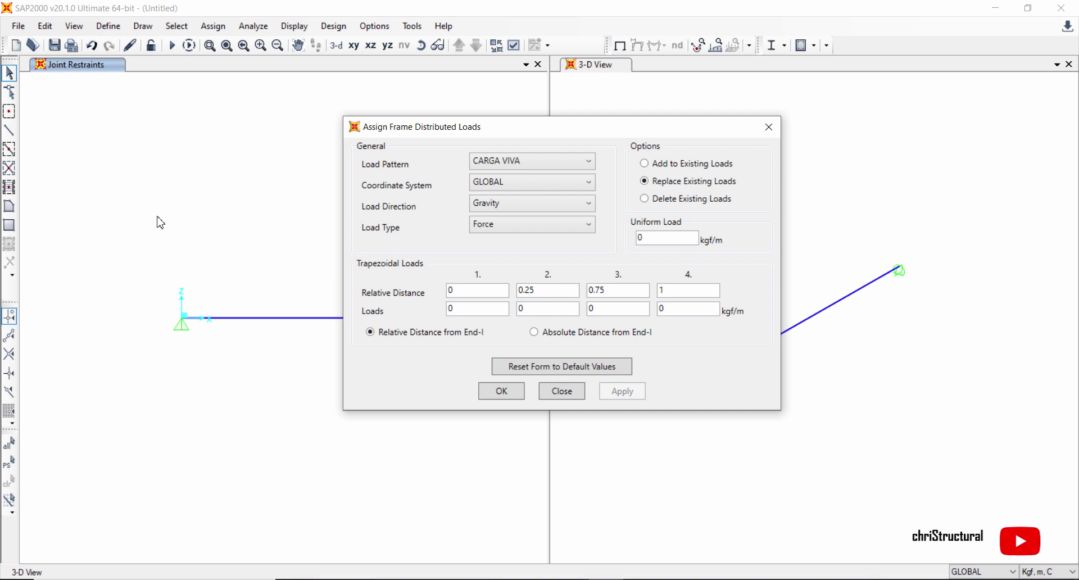
- Assign a uniform gravity load of 850 kgf/m to the beam under the CARGA VIVA pattern, checking the value on the PowerPoint slide
{"action": "double_click", "coordinate": [647, 239]}
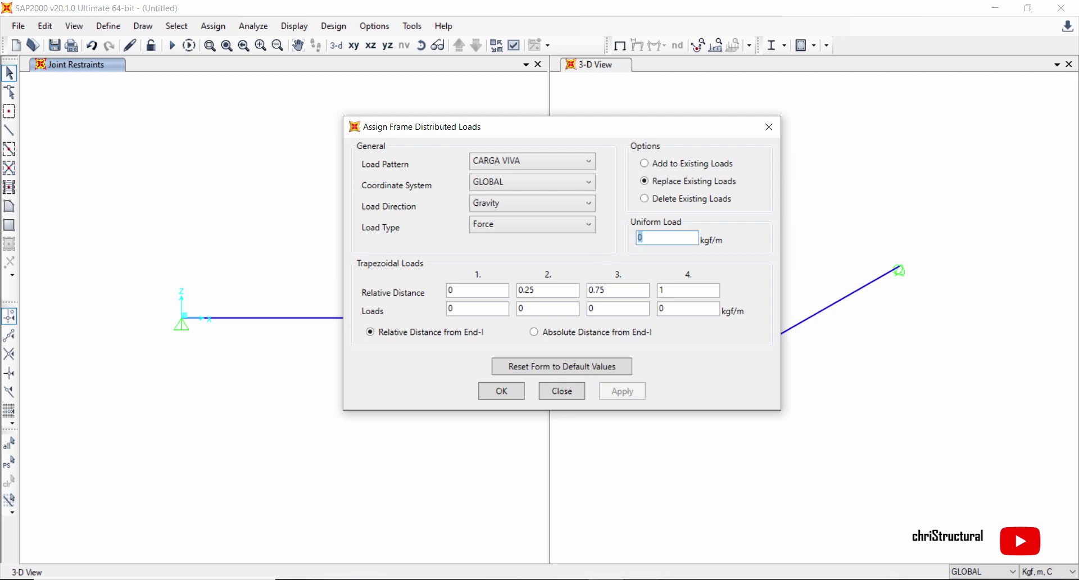
{"action": "key", "text": "alt+Tab"}
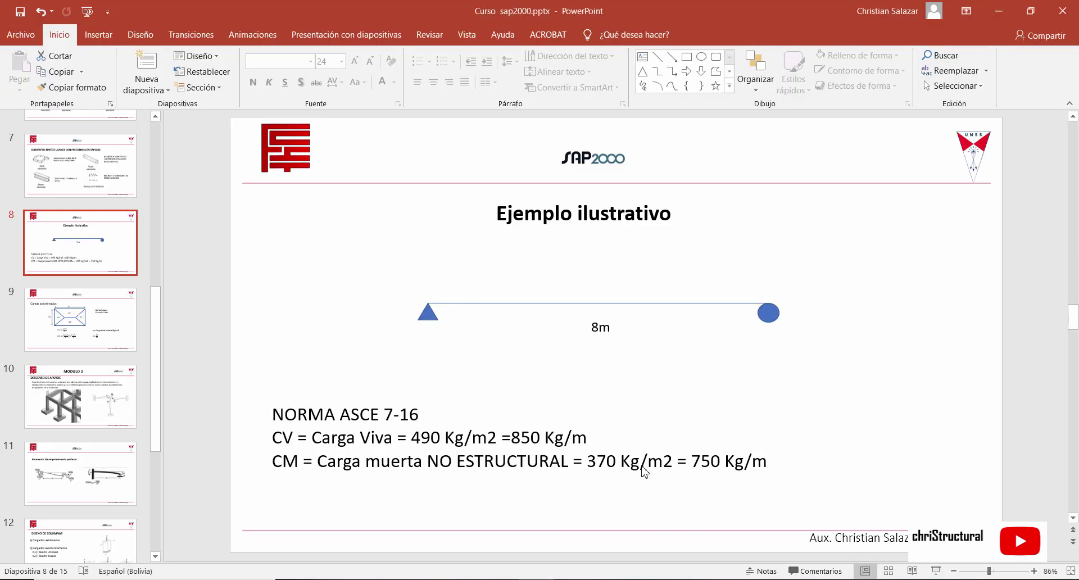
{"action": "key", "text": "alt+Tab"}
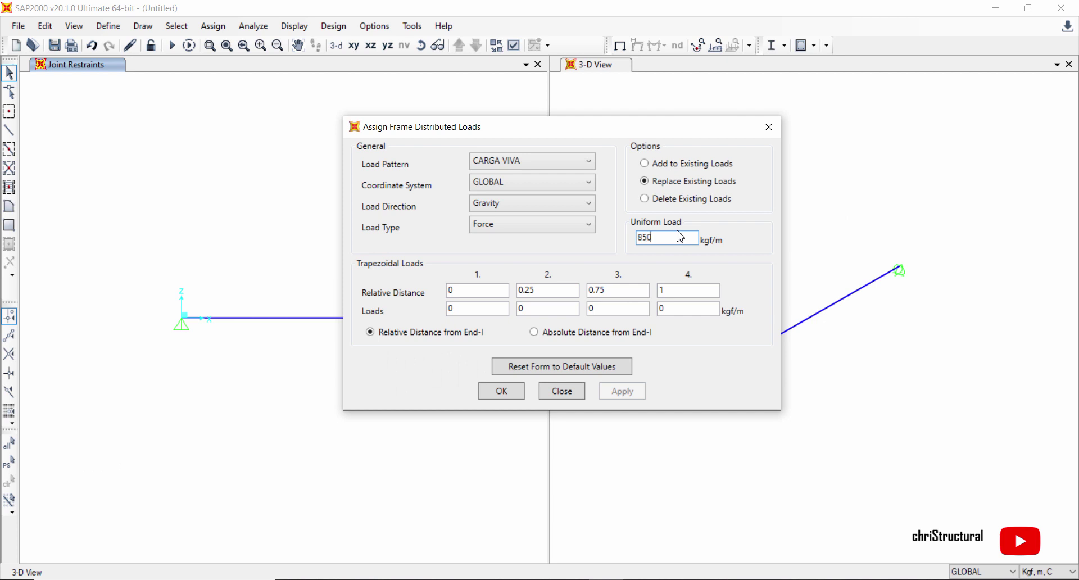
{"action": "left_click_drag", "start_coordinate": [656, 134], "coordinate": [792, 135]}
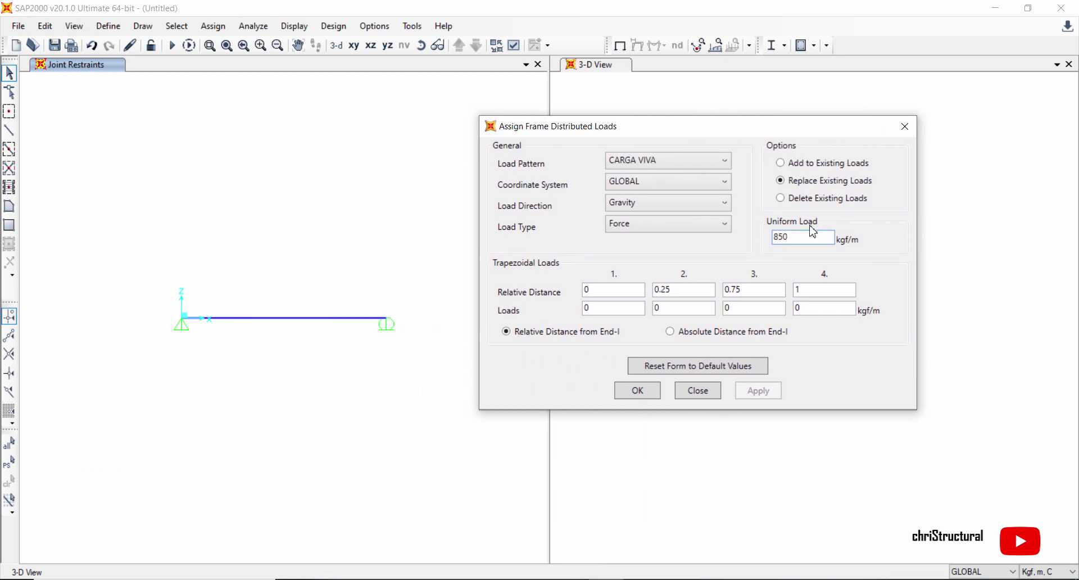
{"action": "left_click", "coordinate": [313, 319]}
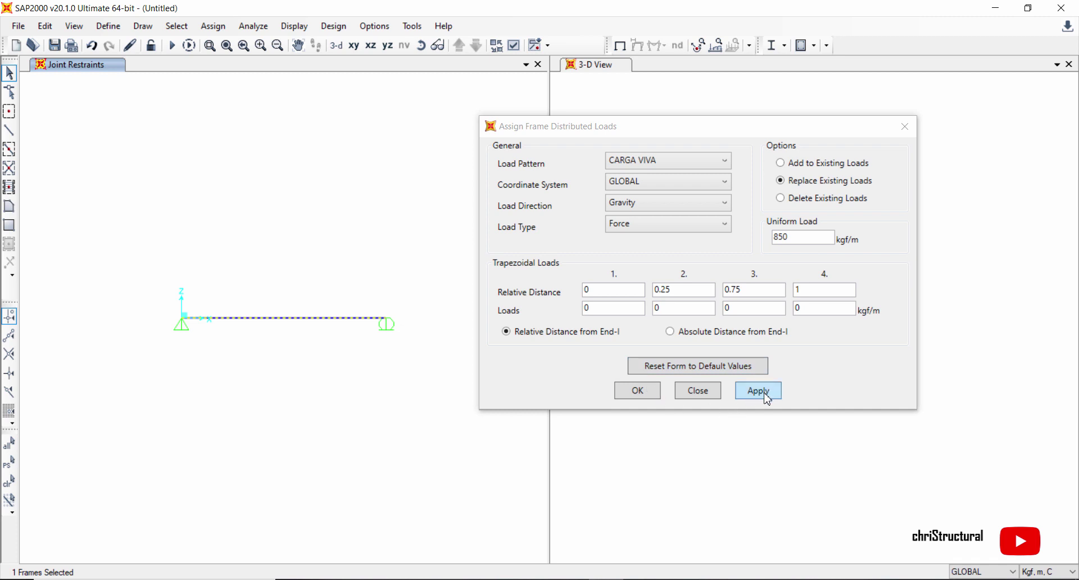
{"action": "left_click", "coordinate": [766, 395]}
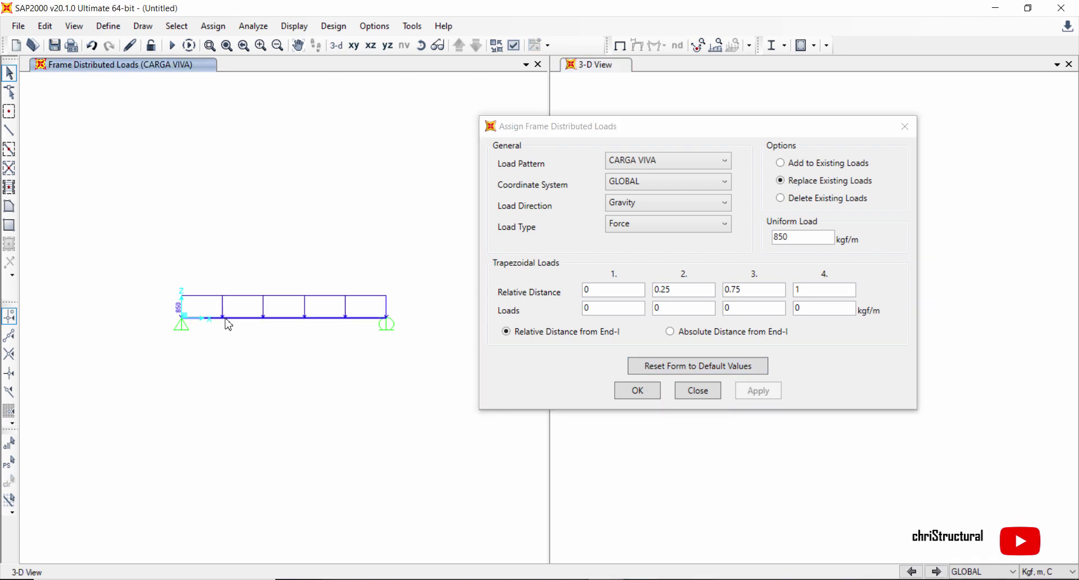
- Review the available load direction options, keeping Gravity, and check the non-structural dead load on the PowerPoint slide
{"action": "left_click", "coordinate": [655, 205]}
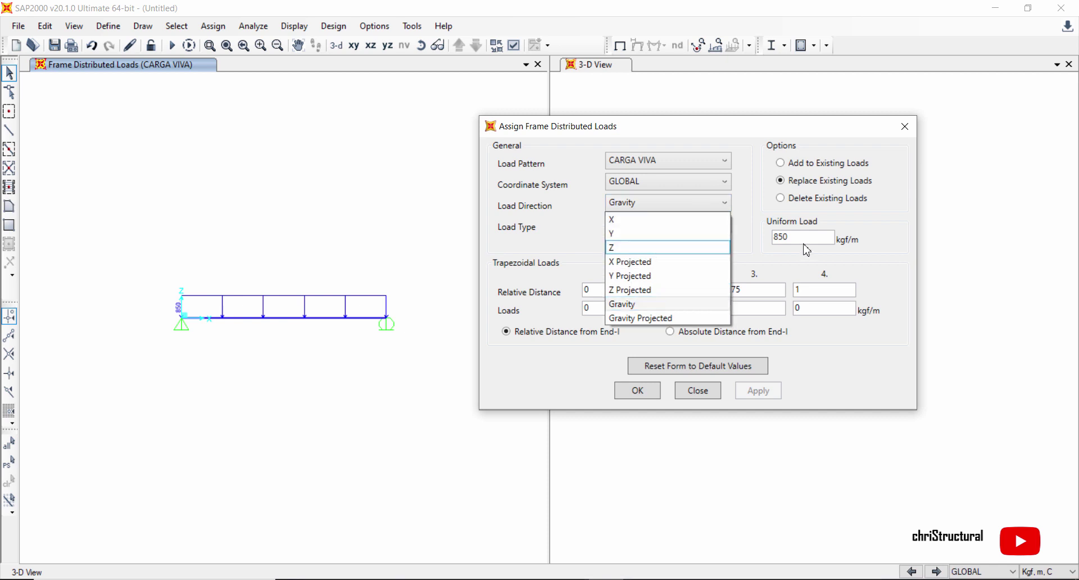
{"action": "left_click", "coordinate": [313, 290]}
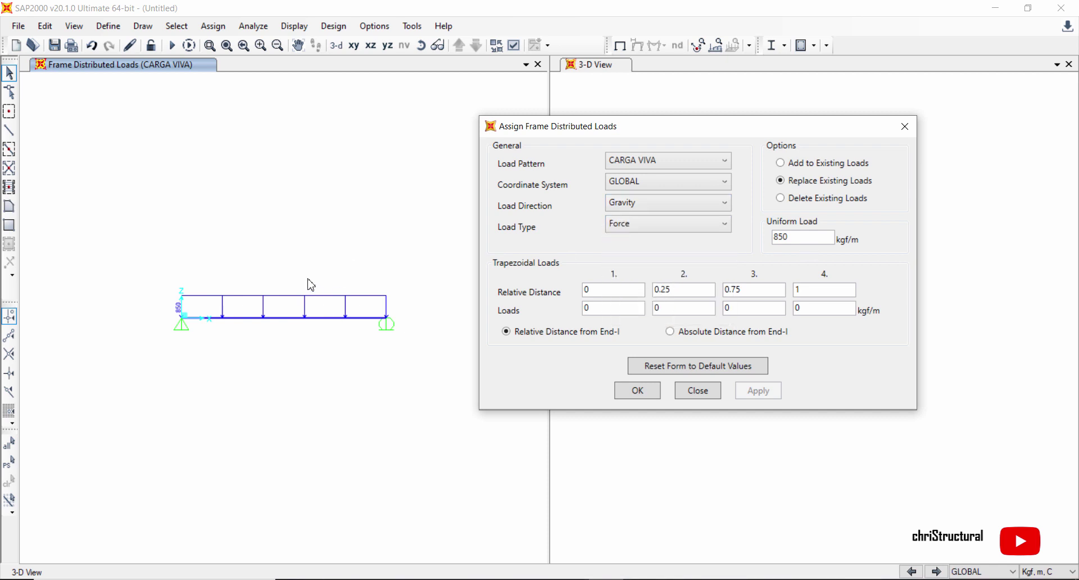
{"action": "left_click", "coordinate": [713, 207]}
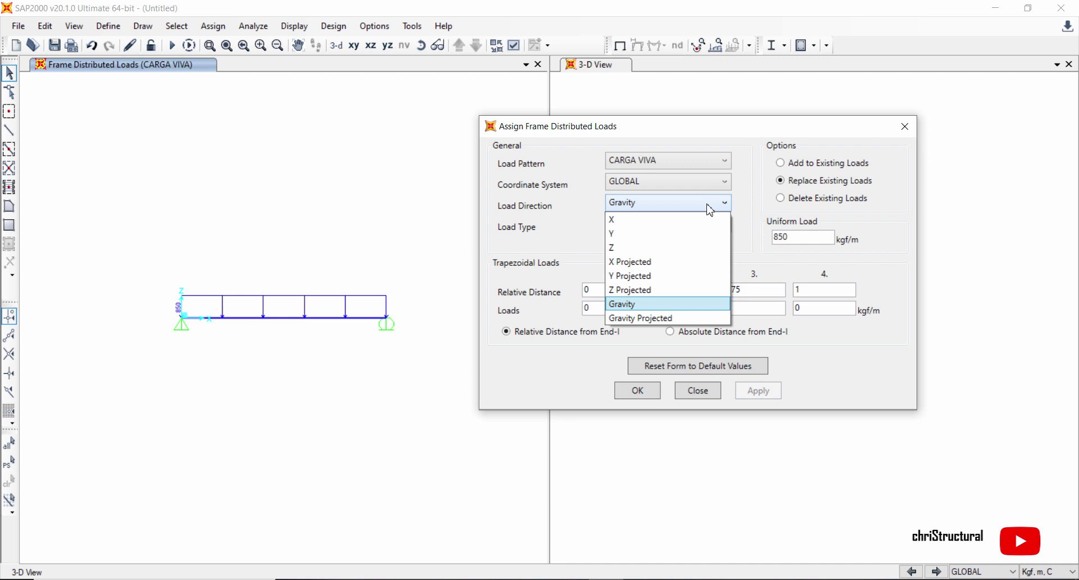
{"action": "left_click", "coordinate": [709, 206]}
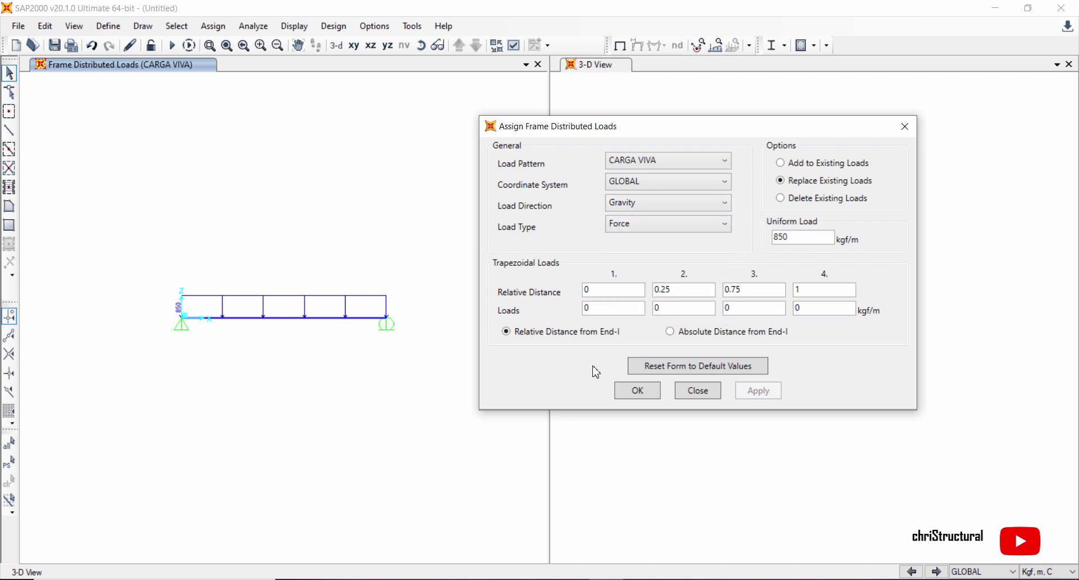
{"action": "key", "text": "alt+Tab"}
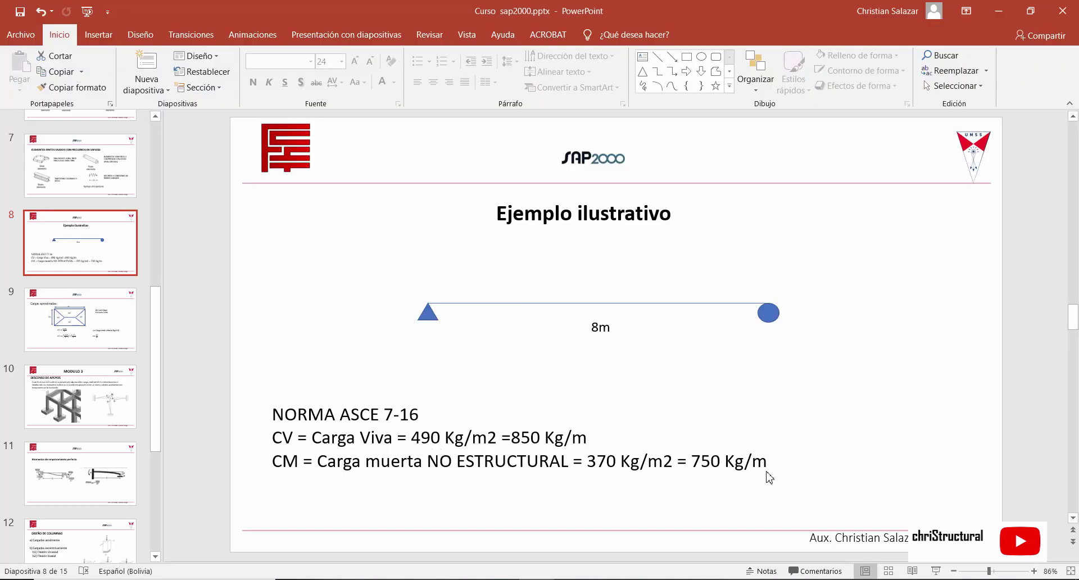
{"action": "key", "text": "alt+Tab"}
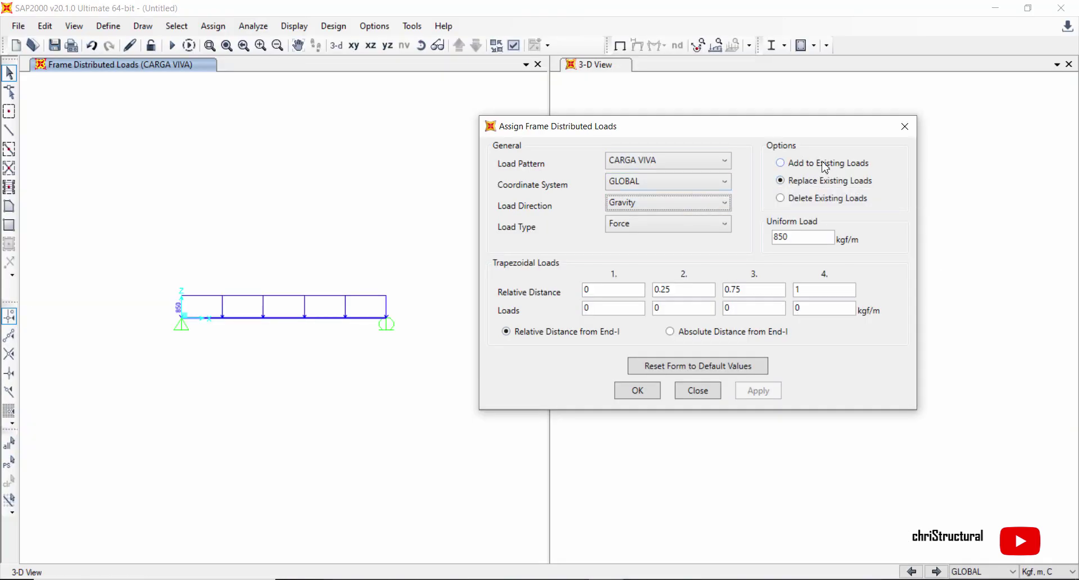
{"action": "double_click", "coordinate": [812, 237]}
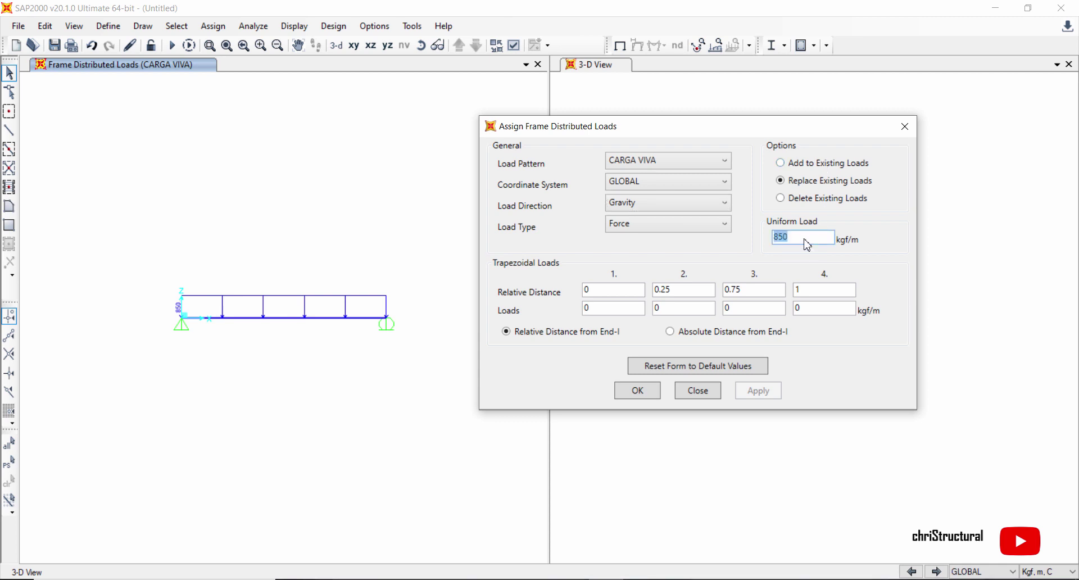
{"action": "type", "text": "300"}
{"action": "left_click", "coordinate": [813, 198]}
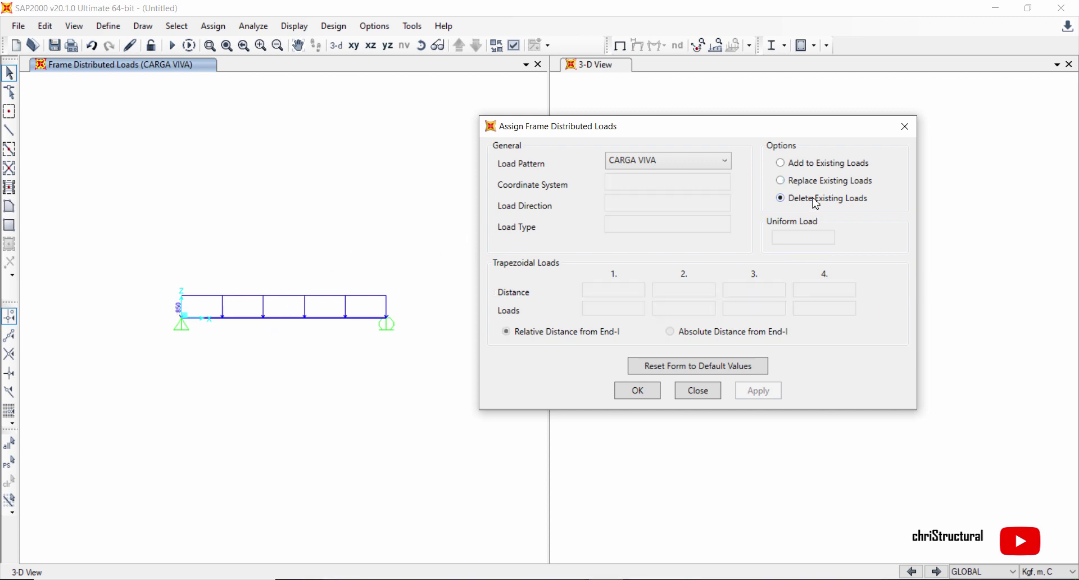
- Select the beam and set the distributed load assignment to replace existing loads under the DEAD pattern
{"action": "left_click", "coordinate": [320, 326]}
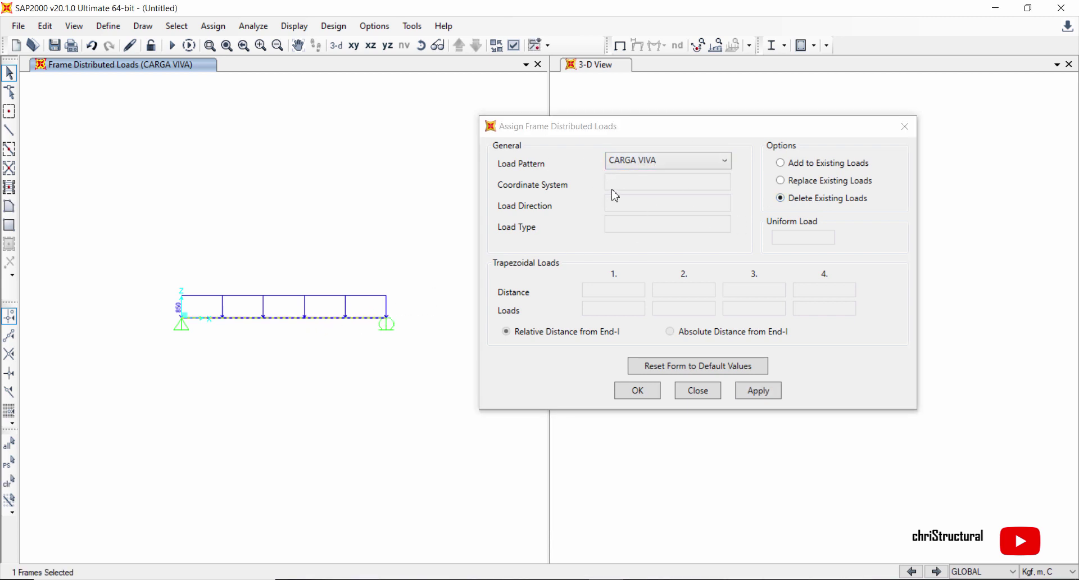
{"action": "left_click", "coordinate": [666, 161]}
{"action": "left_click", "coordinate": [647, 177]}
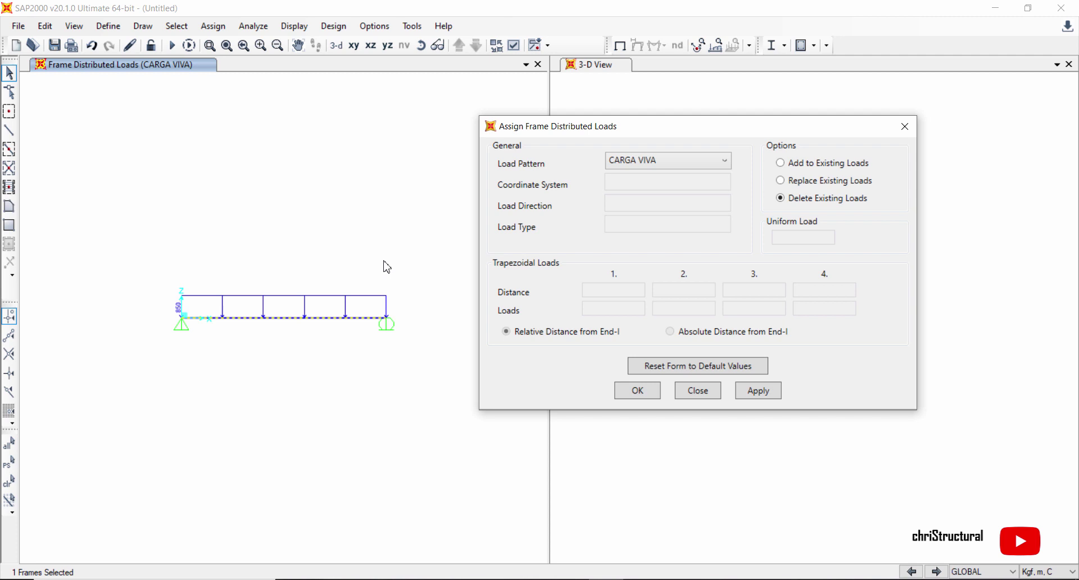
{"action": "left_click", "coordinate": [809, 182]}
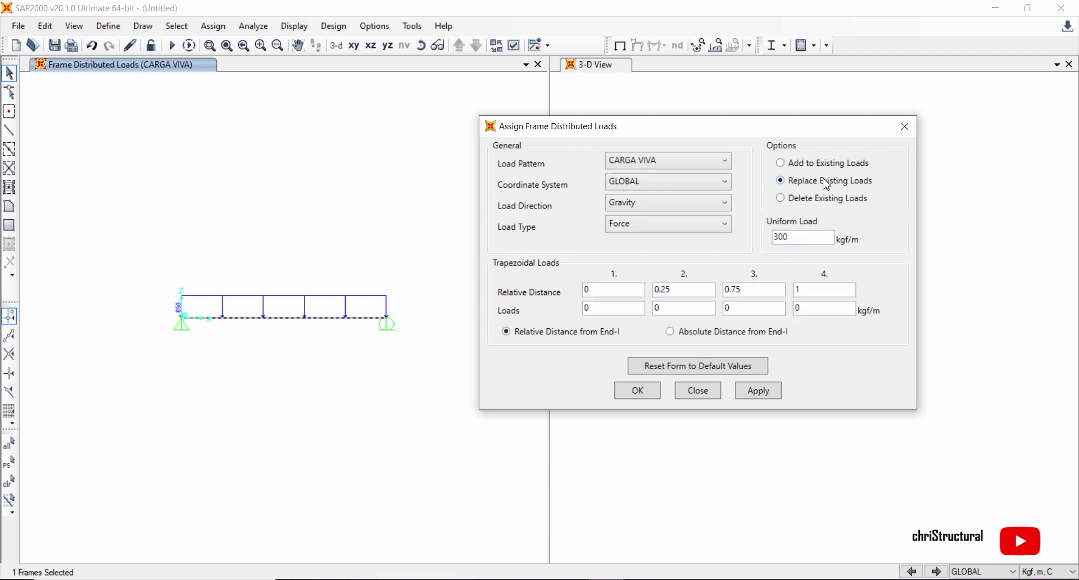
{"action": "left_click", "coordinate": [676, 164]}
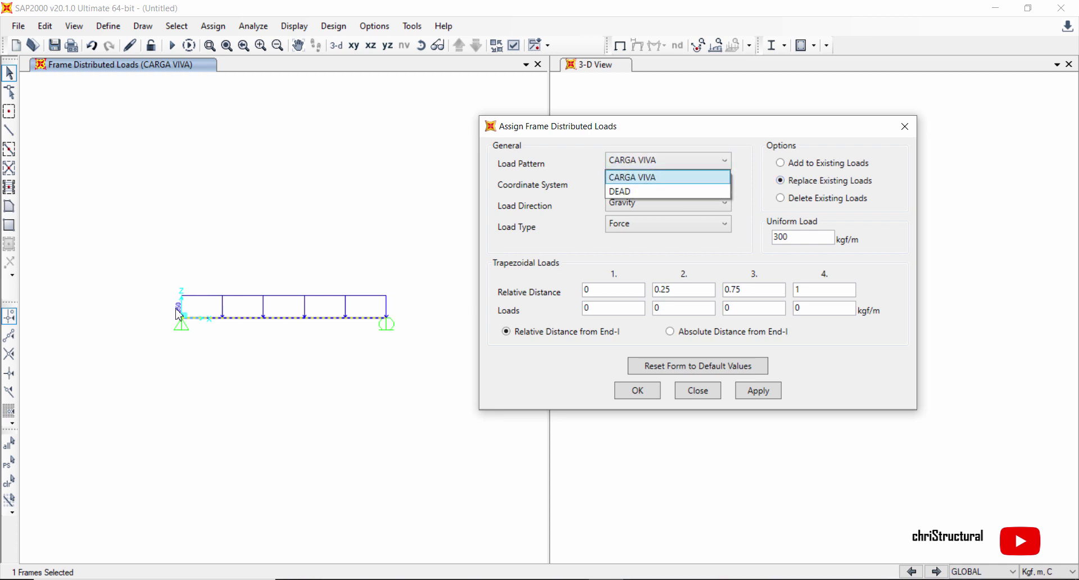
{"action": "left_click", "coordinate": [623, 192]}
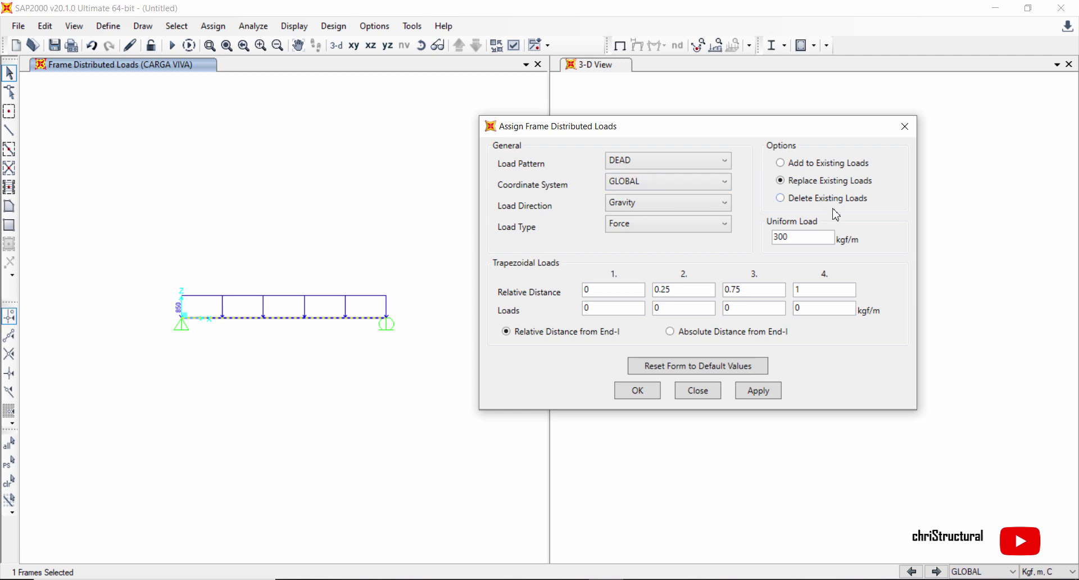
- Apply a uniform load of 750 kgf/m to the beam, checking the value on the PowerPoint slide, and close the load assignment
{"action": "key", "text": "alt+Tab"}
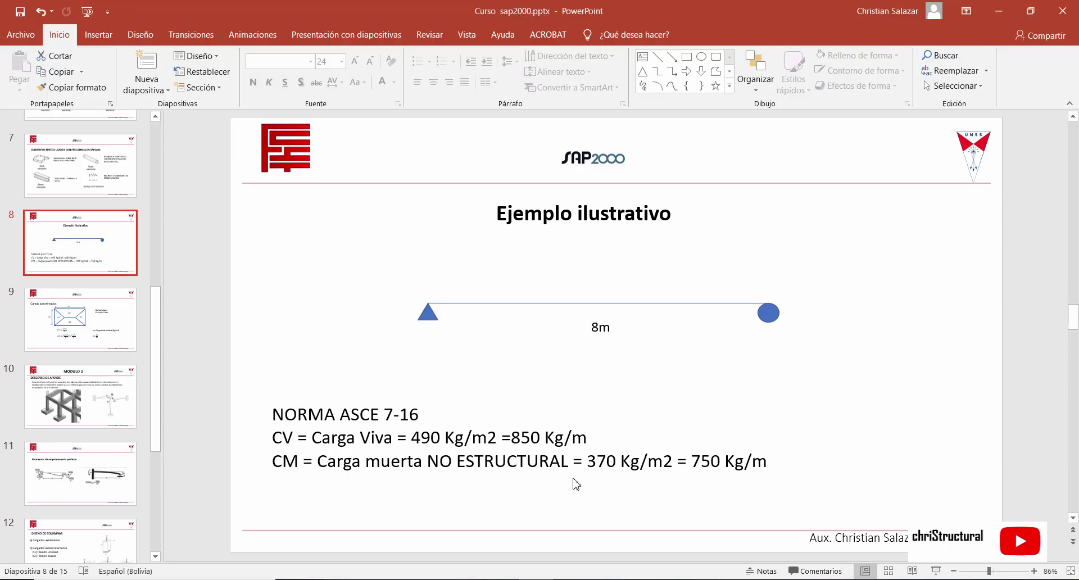
{"action": "key", "text": "alt+Tab"}
{"action": "left_click_drag", "start_coordinate": [827, 243], "coordinate": [708, 243]}
{"action": "type", "text": "750"}
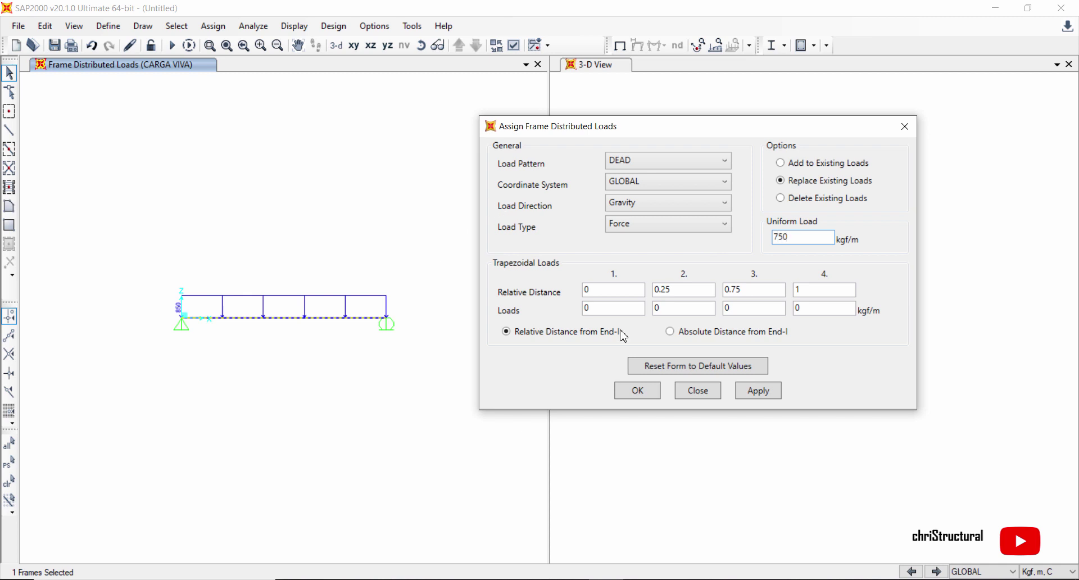
{"action": "left_click", "coordinate": [758, 391]}
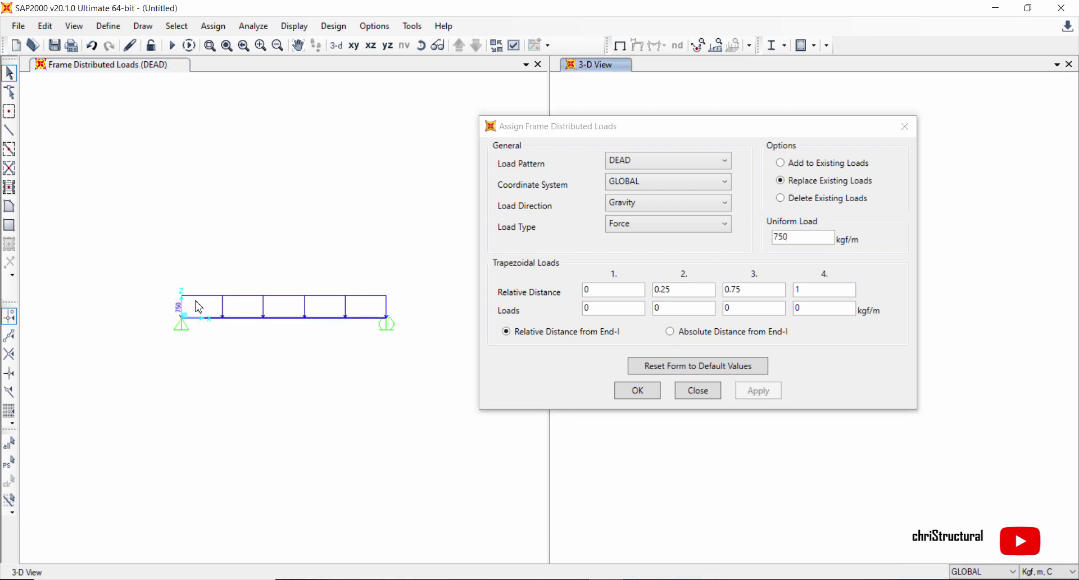
{"action": "left_click", "coordinate": [188, 349]}
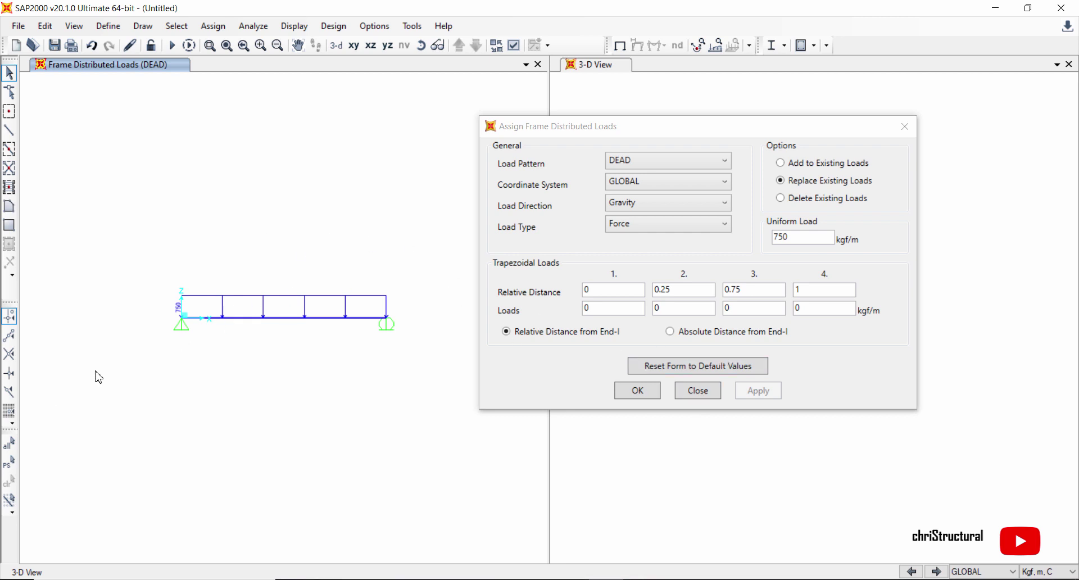
{"action": "left_click", "coordinate": [698, 392]}
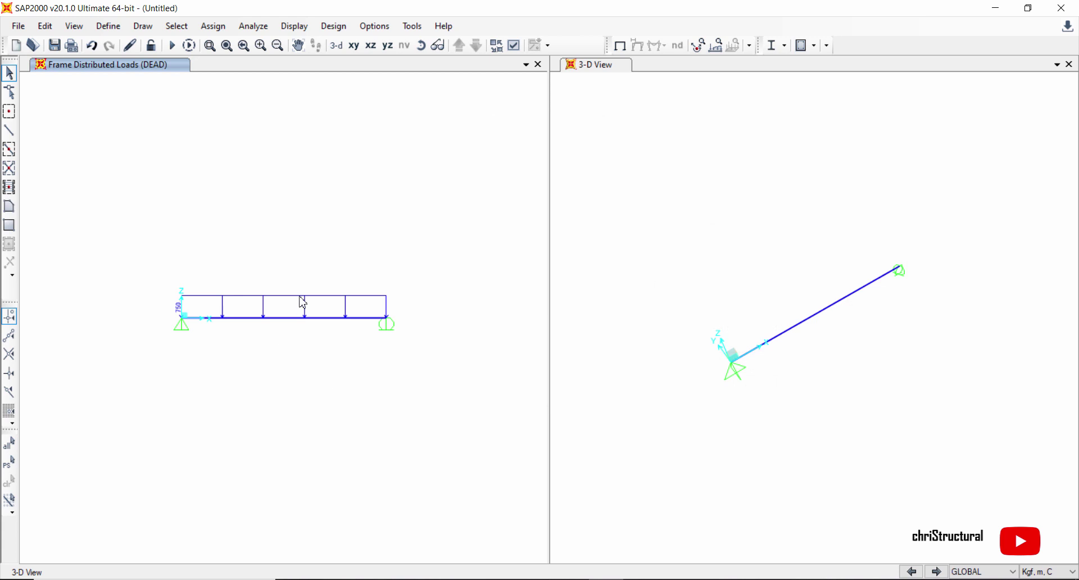
- Review the beam's location, assignments and load data in its line information, then close it
{"action": "left_click", "coordinate": [293, 318]}
{"action": "right_click", "coordinate": [291, 319]}
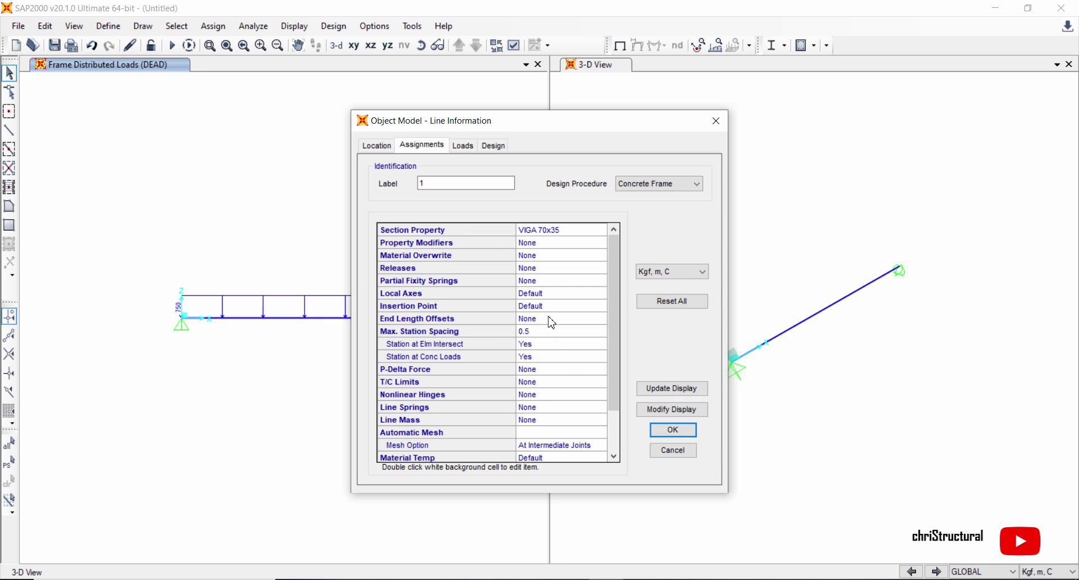
{"action": "left_click", "coordinate": [386, 152]}
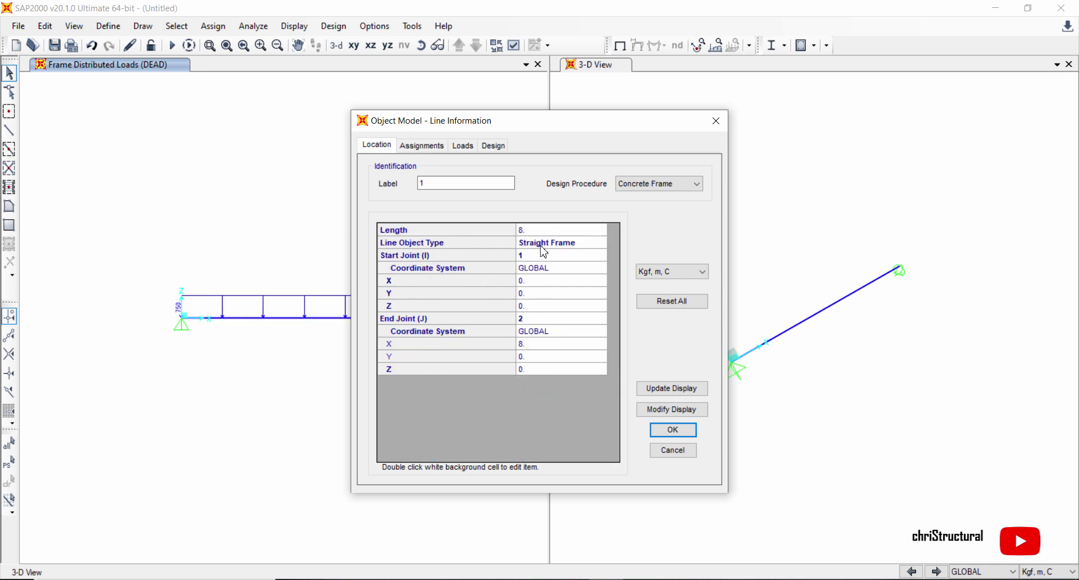
{"action": "left_click", "coordinate": [409, 233]}
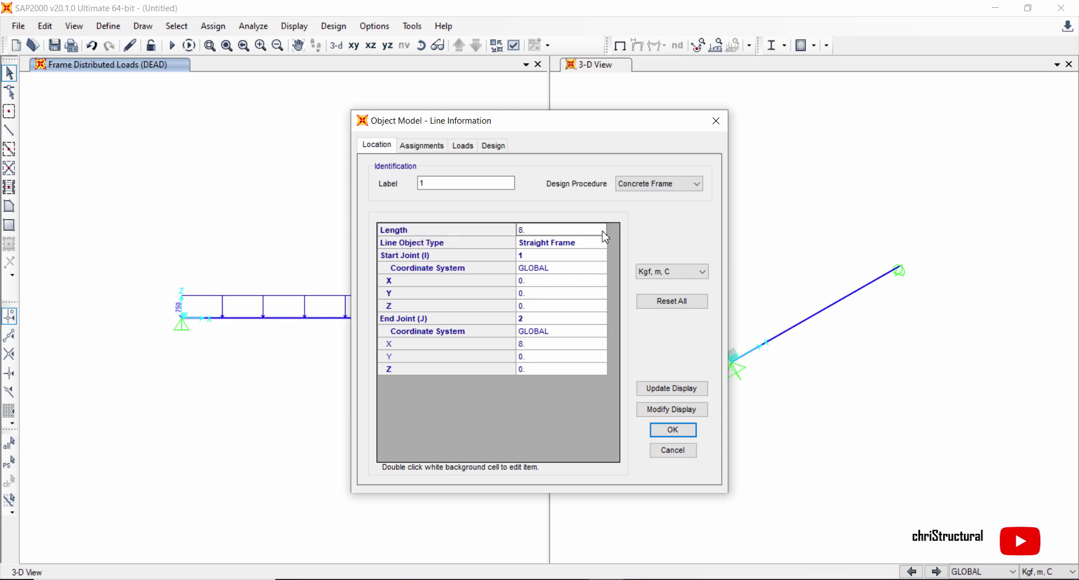
{"action": "left_click", "coordinate": [466, 148]}
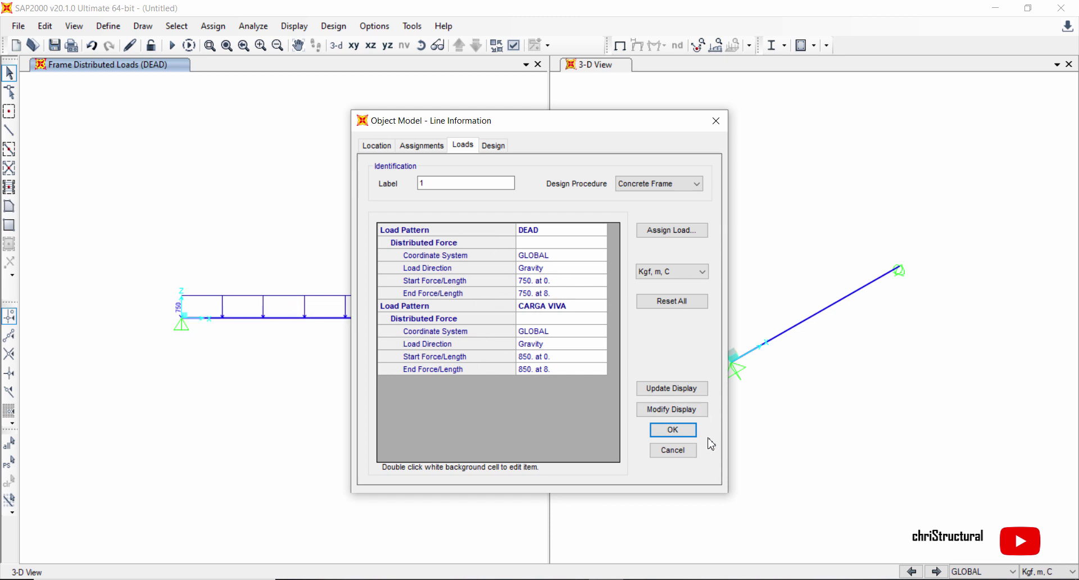
{"action": "left_click", "coordinate": [678, 430]}
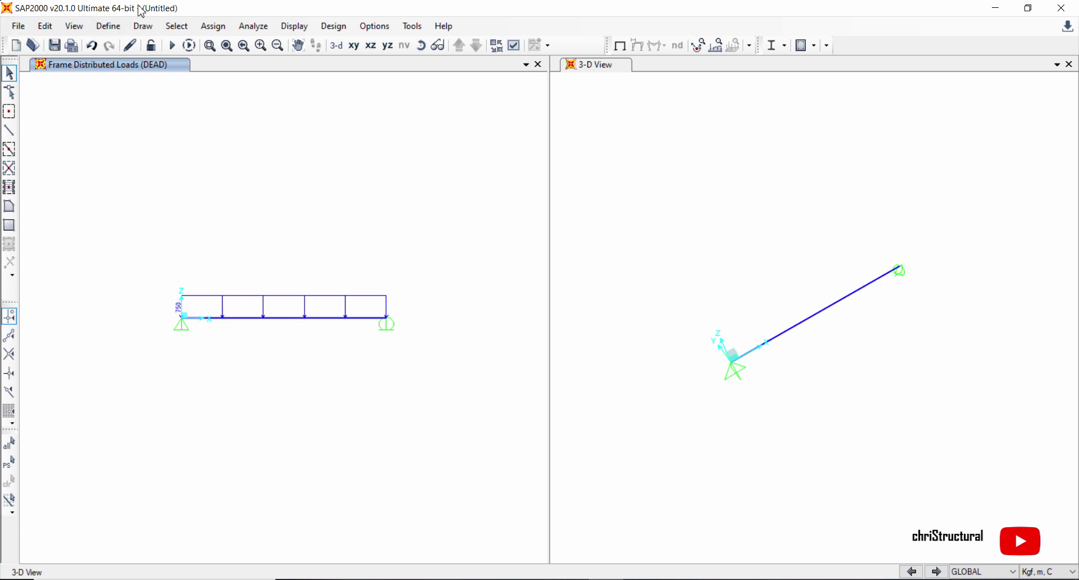
- Start saving the model under a new name and browse to the UMSS > 2019 > Ayudantia Hiper folder
{"action": "left_click", "coordinate": [18, 26]}
{"action": "left_click", "coordinate": [77, 107]}
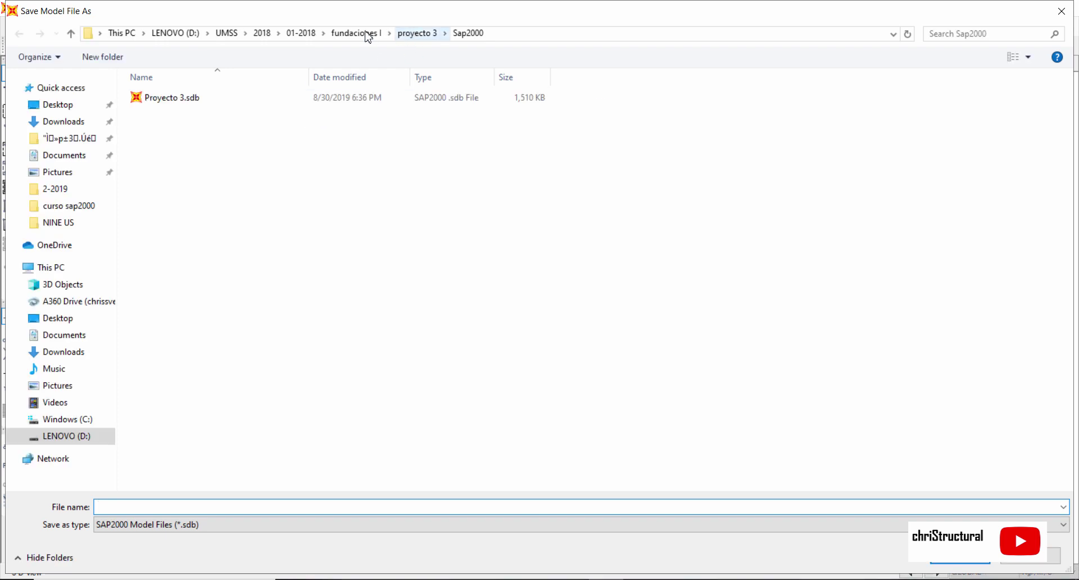
{"action": "left_click", "coordinate": [231, 33]}
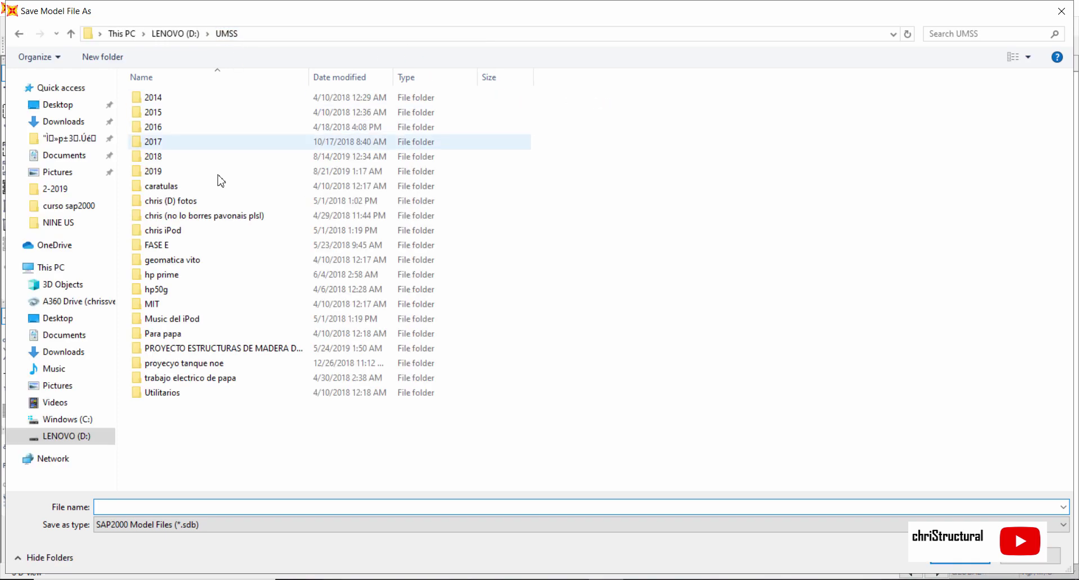
{"action": "double_click", "coordinate": [167, 171]}
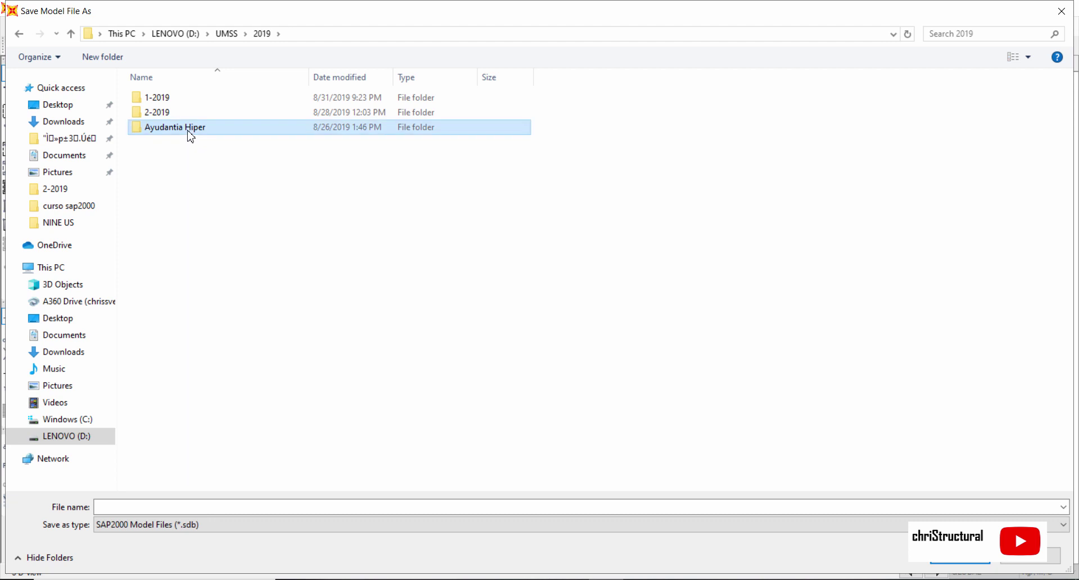
{"action": "double_click", "coordinate": [186, 131]}
- Create a folder named EJEMPLOS CLASES SAP inside Ayudantia Hiper and open it
{"action": "right_click", "coordinate": [299, 352]}
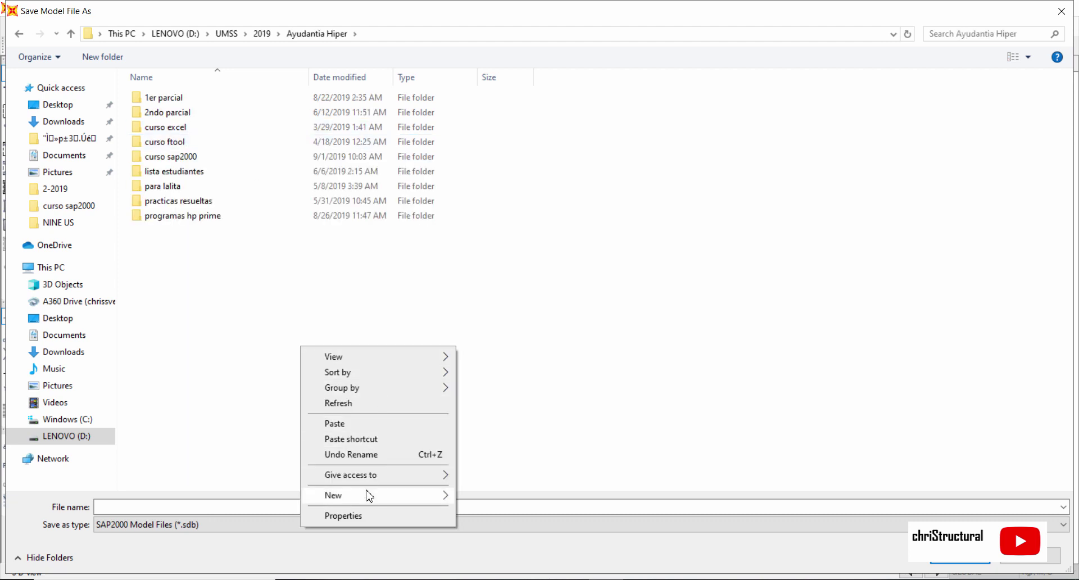
{"action": "mouse_move", "coordinate": [366, 495]}
{"action": "left_click", "coordinate": [562, 309]}
{"action": "type", "text": "EJEMPLOS CL"}
{"action": "type", "text": "ASEASES SAP"}
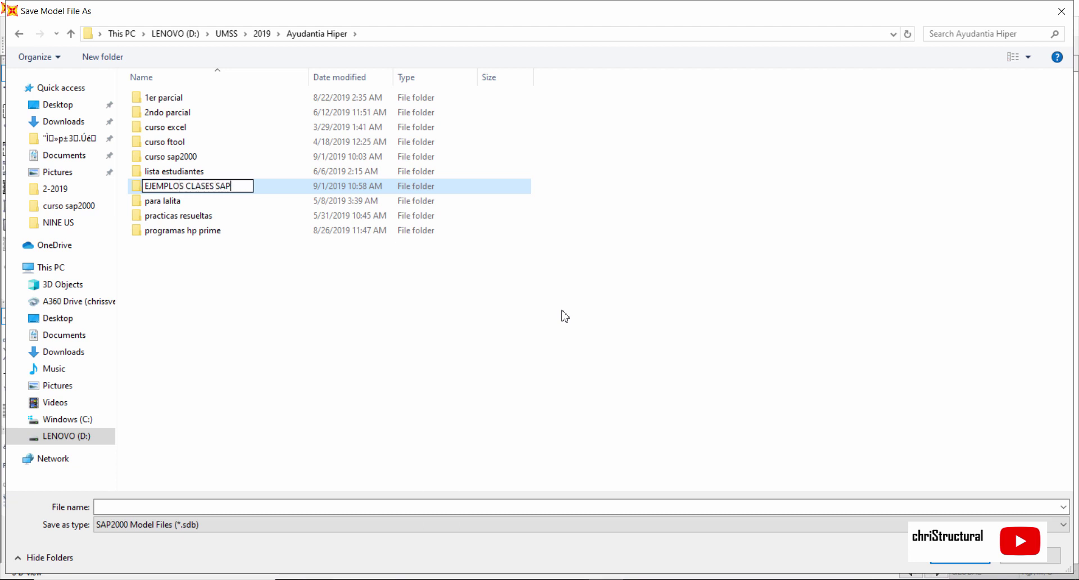
{"action": "key", "text": "Return"}
{"action": "key", "text": "Return"}
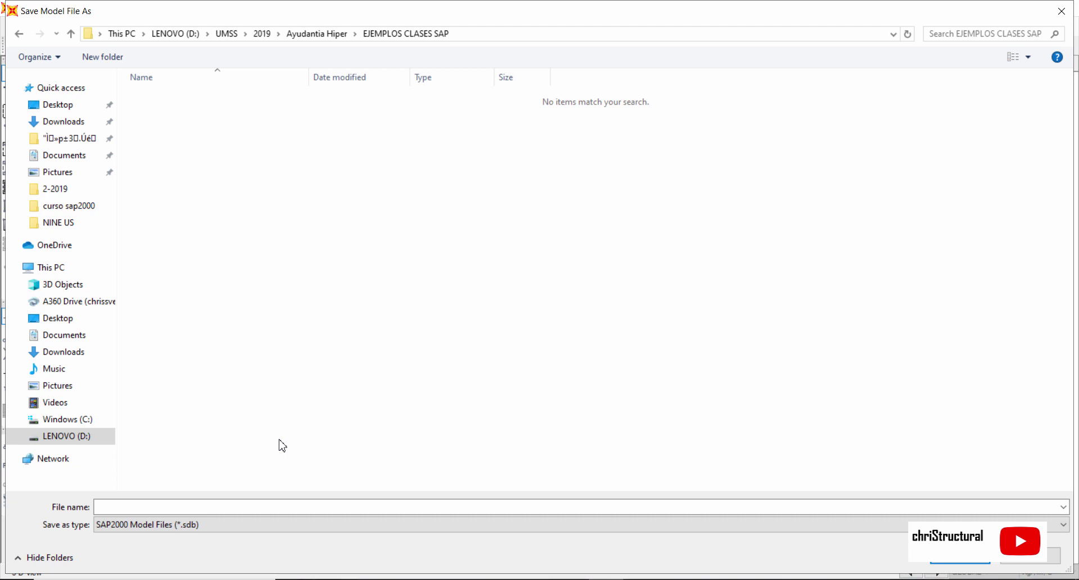
- Create a subfolder named EJEMPLO 1 inside EJEMPLOS CLASES SAP and open it
{"action": "right_click", "coordinate": [310, 242]}
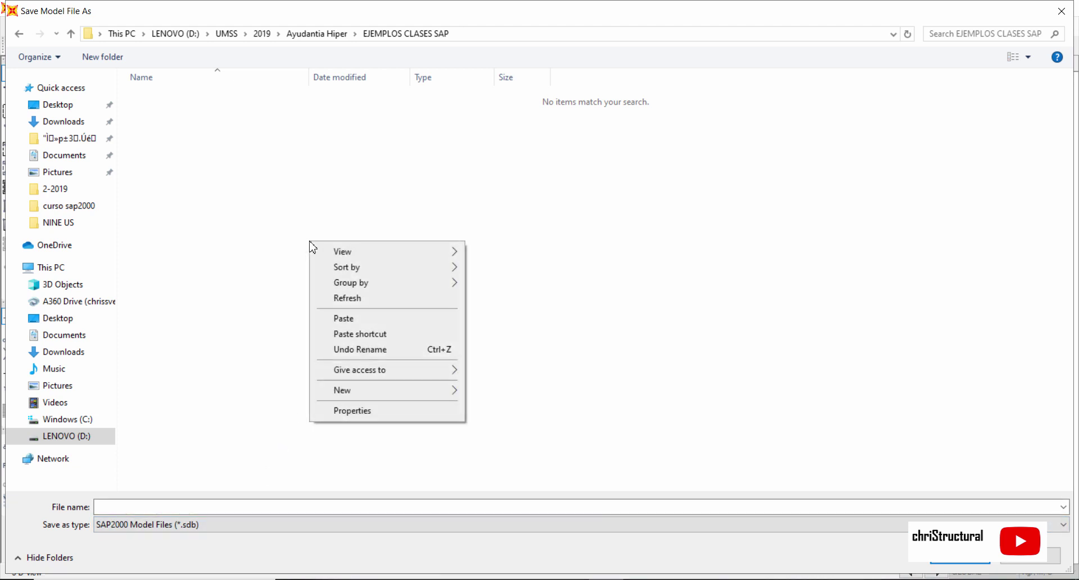
{"action": "mouse_move", "coordinate": [415, 397]}
{"action": "left_click", "coordinate": [512, 396]}
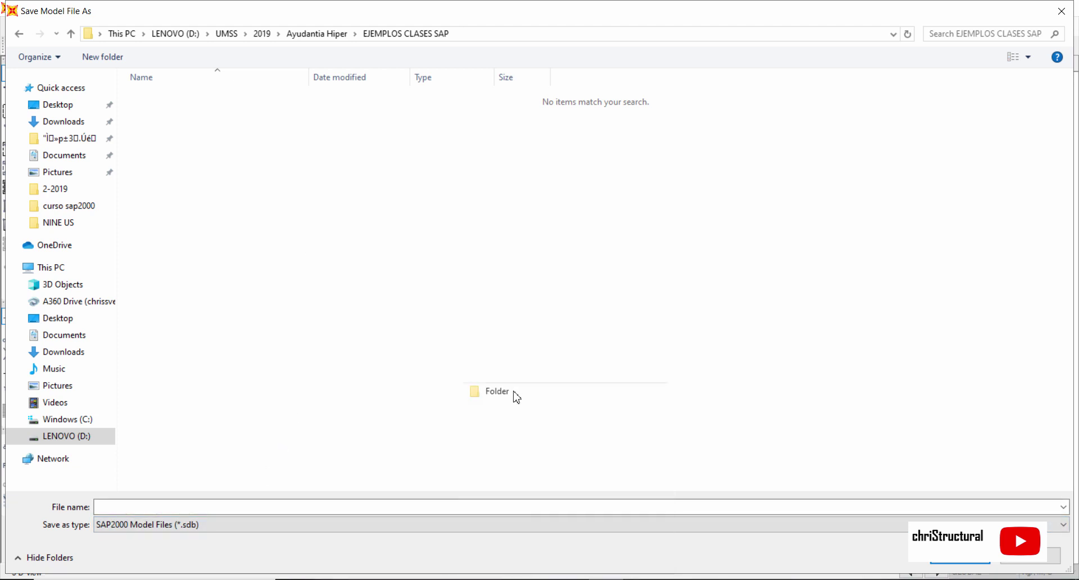
{"action": "type", "text": "EJEMPLO 1"}
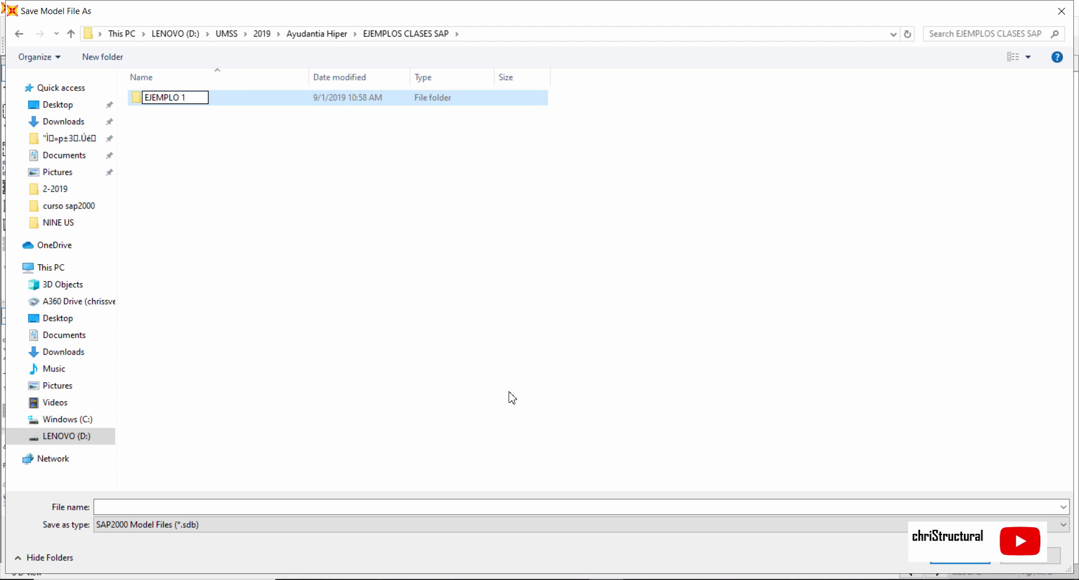
{"action": "key", "text": "Return"}
{"action": "key", "text": "Return"}
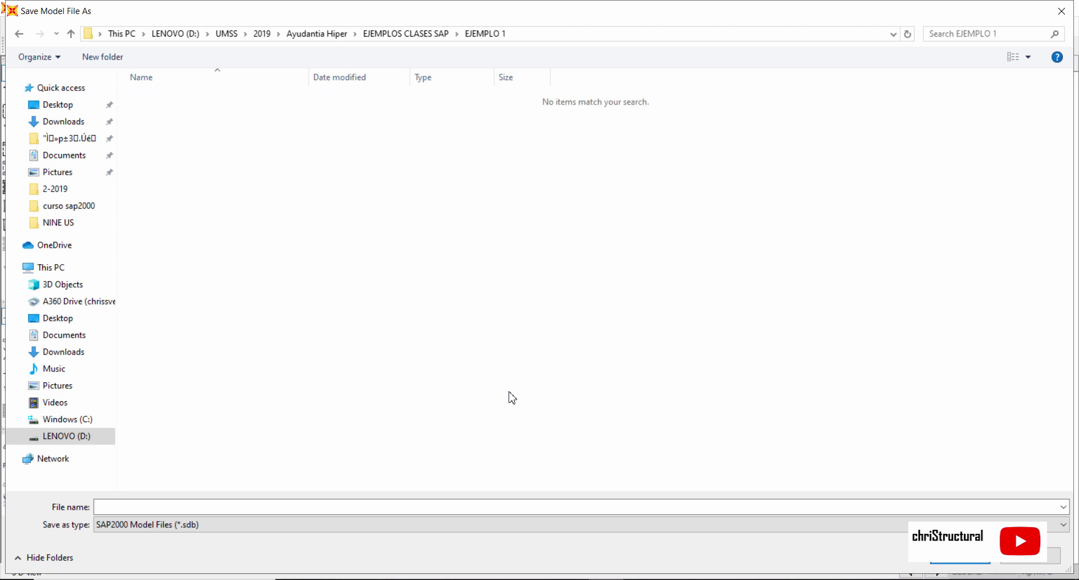
- Save the model as EJEMPLO VIGA 1 in the EJEMPLO 1 folder
{"action": "left_click", "coordinate": [401, 510]}
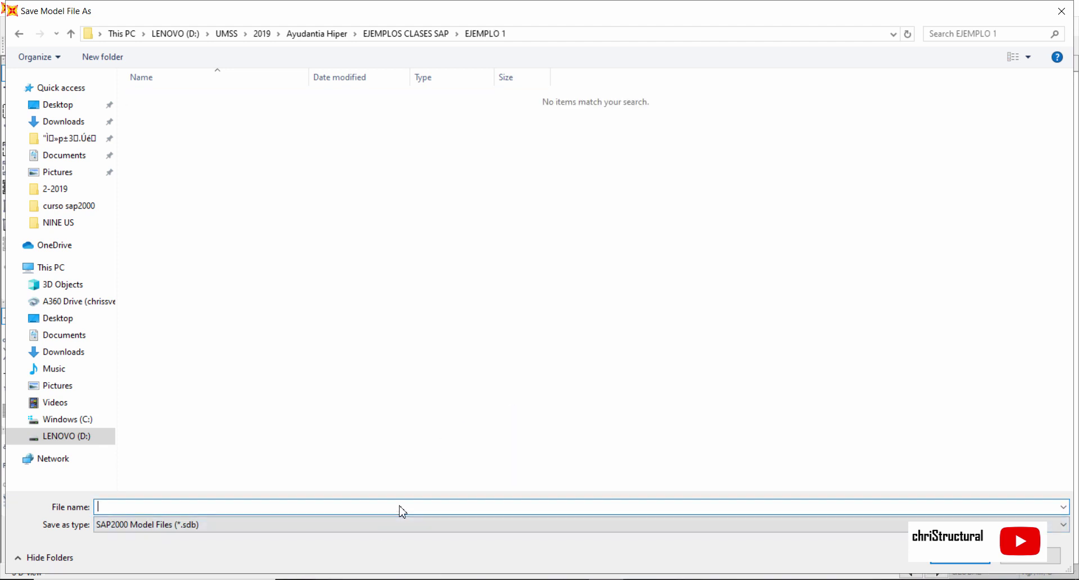
{"action": "type", "text": "EJEMPLO VIGA 1"}
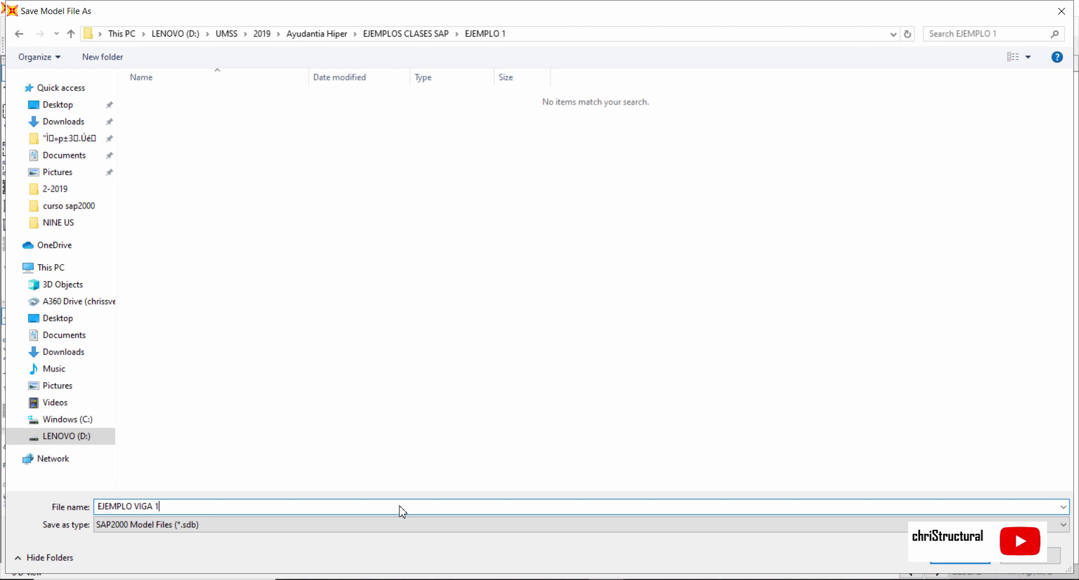
{"action": "key", "text": "Return"}
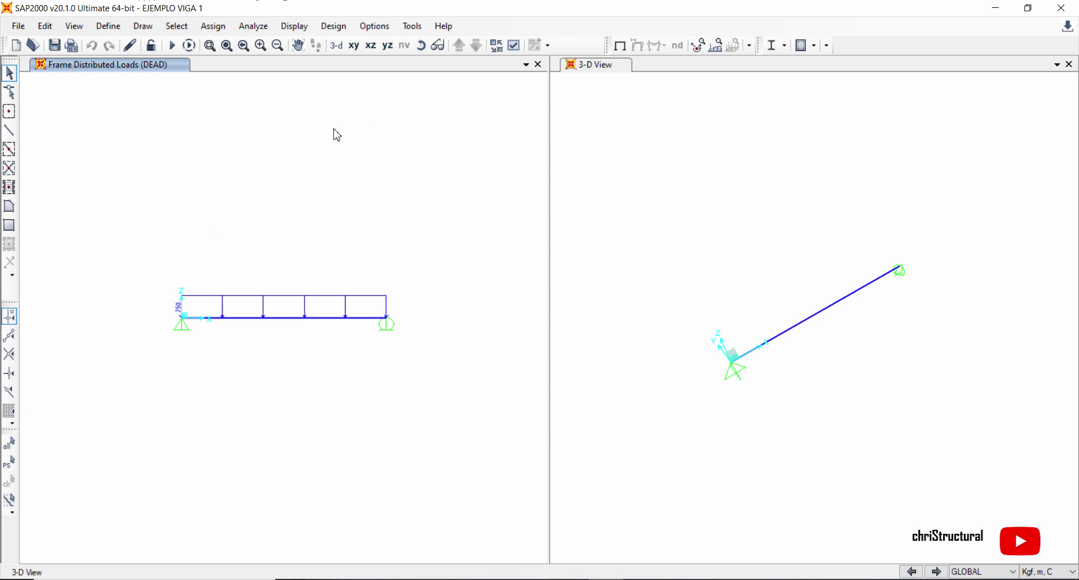
- Open the load case run settings for the analysis and set the MODAL case to Do Not Run
{"action": "left_click", "coordinate": [258, 31]}
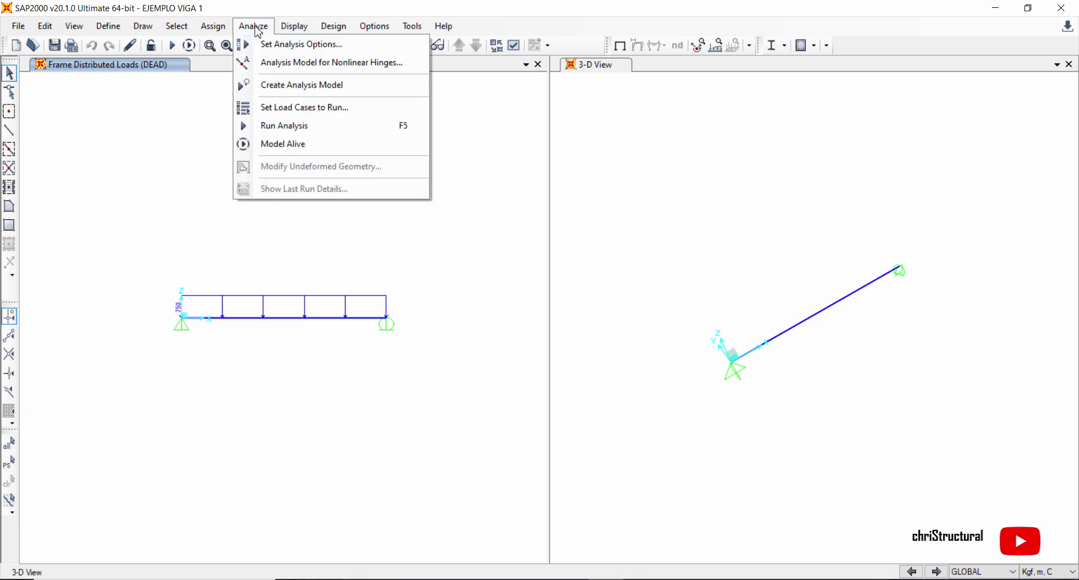
{"action": "left_click", "coordinate": [294, 126]}
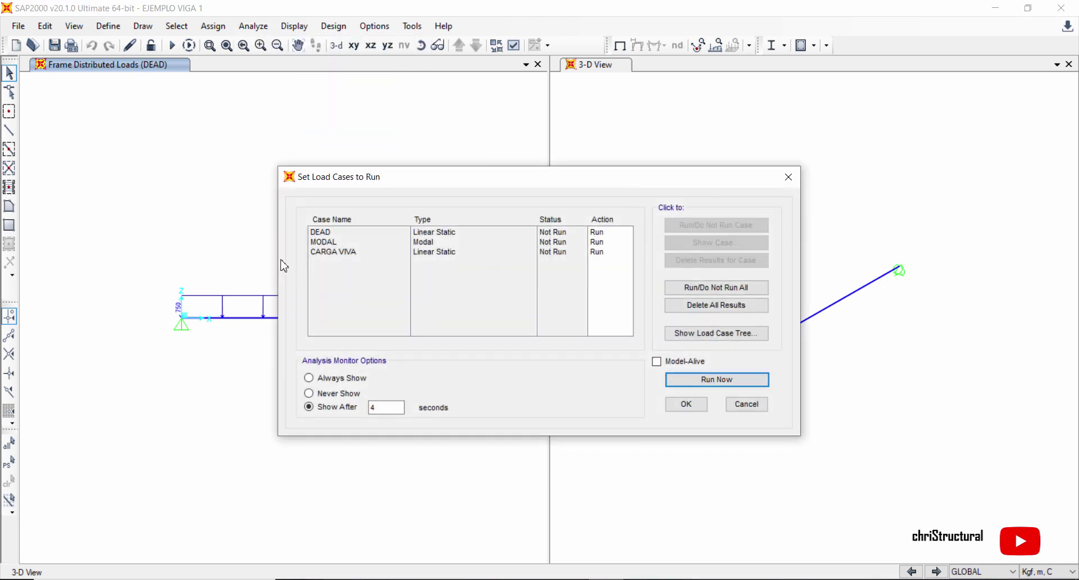
{"action": "left_click", "coordinate": [342, 244]}
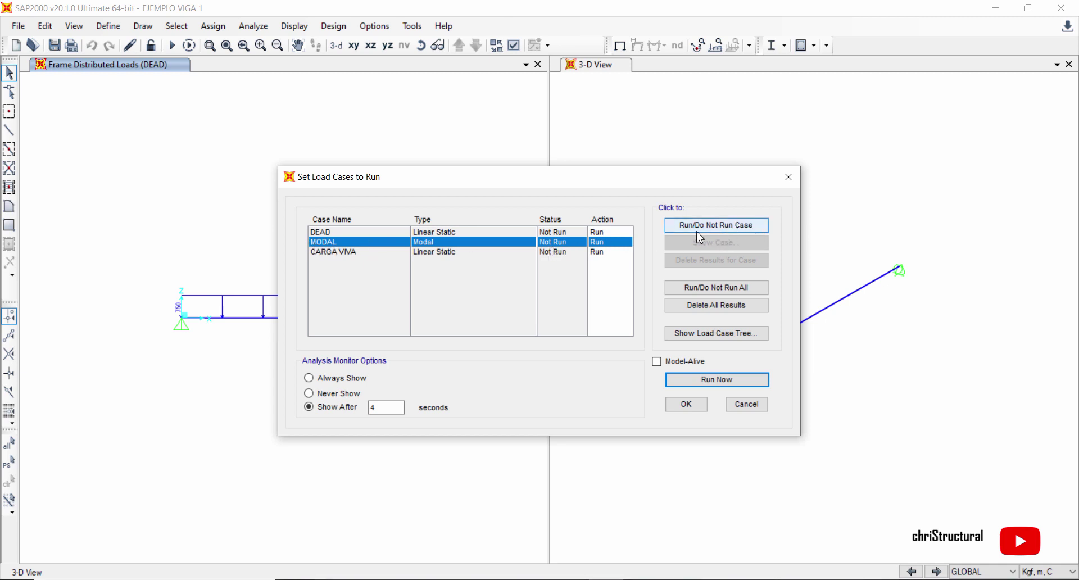
{"action": "left_click", "coordinate": [739, 230]}
- Check the actions of the DEAD and CARGA VIVA cases, keep both set to Run, and run the analysis
{"action": "left_click", "coordinate": [605, 239]}
{"action": "left_click", "coordinate": [605, 239]}
{"action": "left_click", "coordinate": [605, 239]}
{"action": "left_click", "coordinate": [605, 235]}
{"action": "left_click", "coordinate": [589, 253]}
{"action": "left_click", "coordinate": [602, 235]}
{"action": "left_click", "coordinate": [335, 256]}
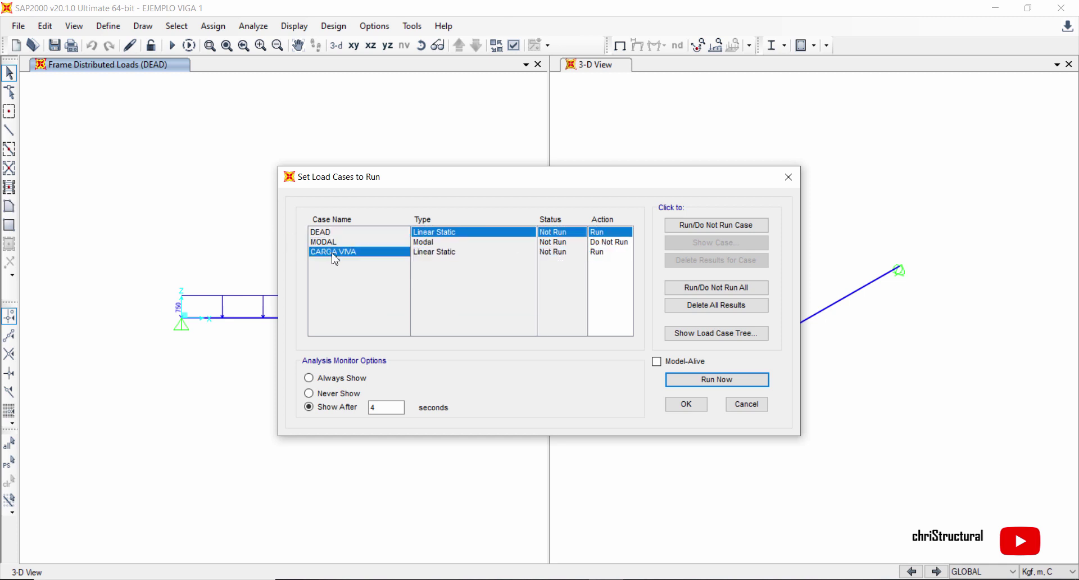
{"action": "left_click", "coordinate": [709, 381]}
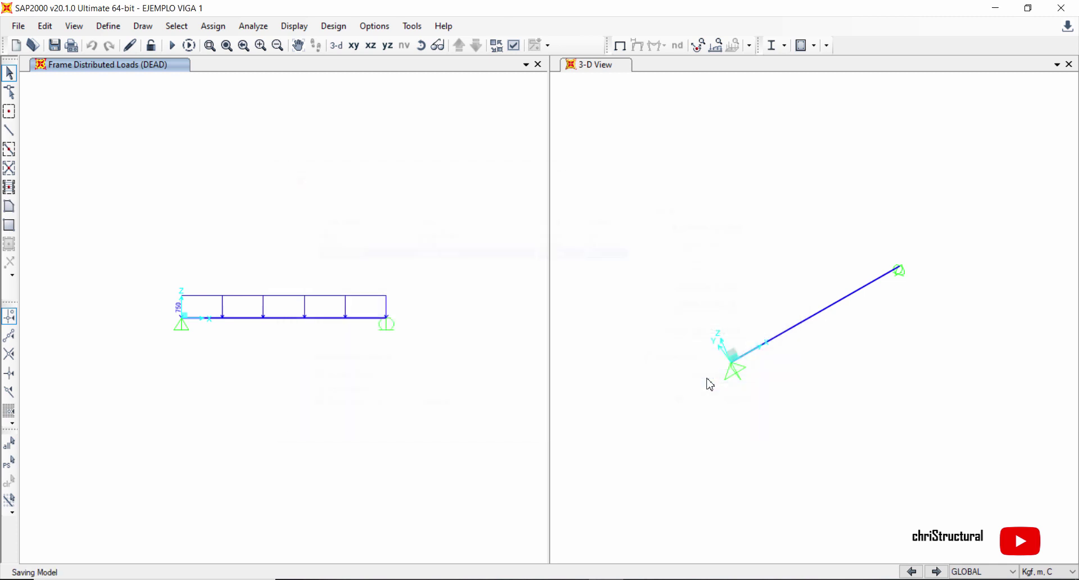